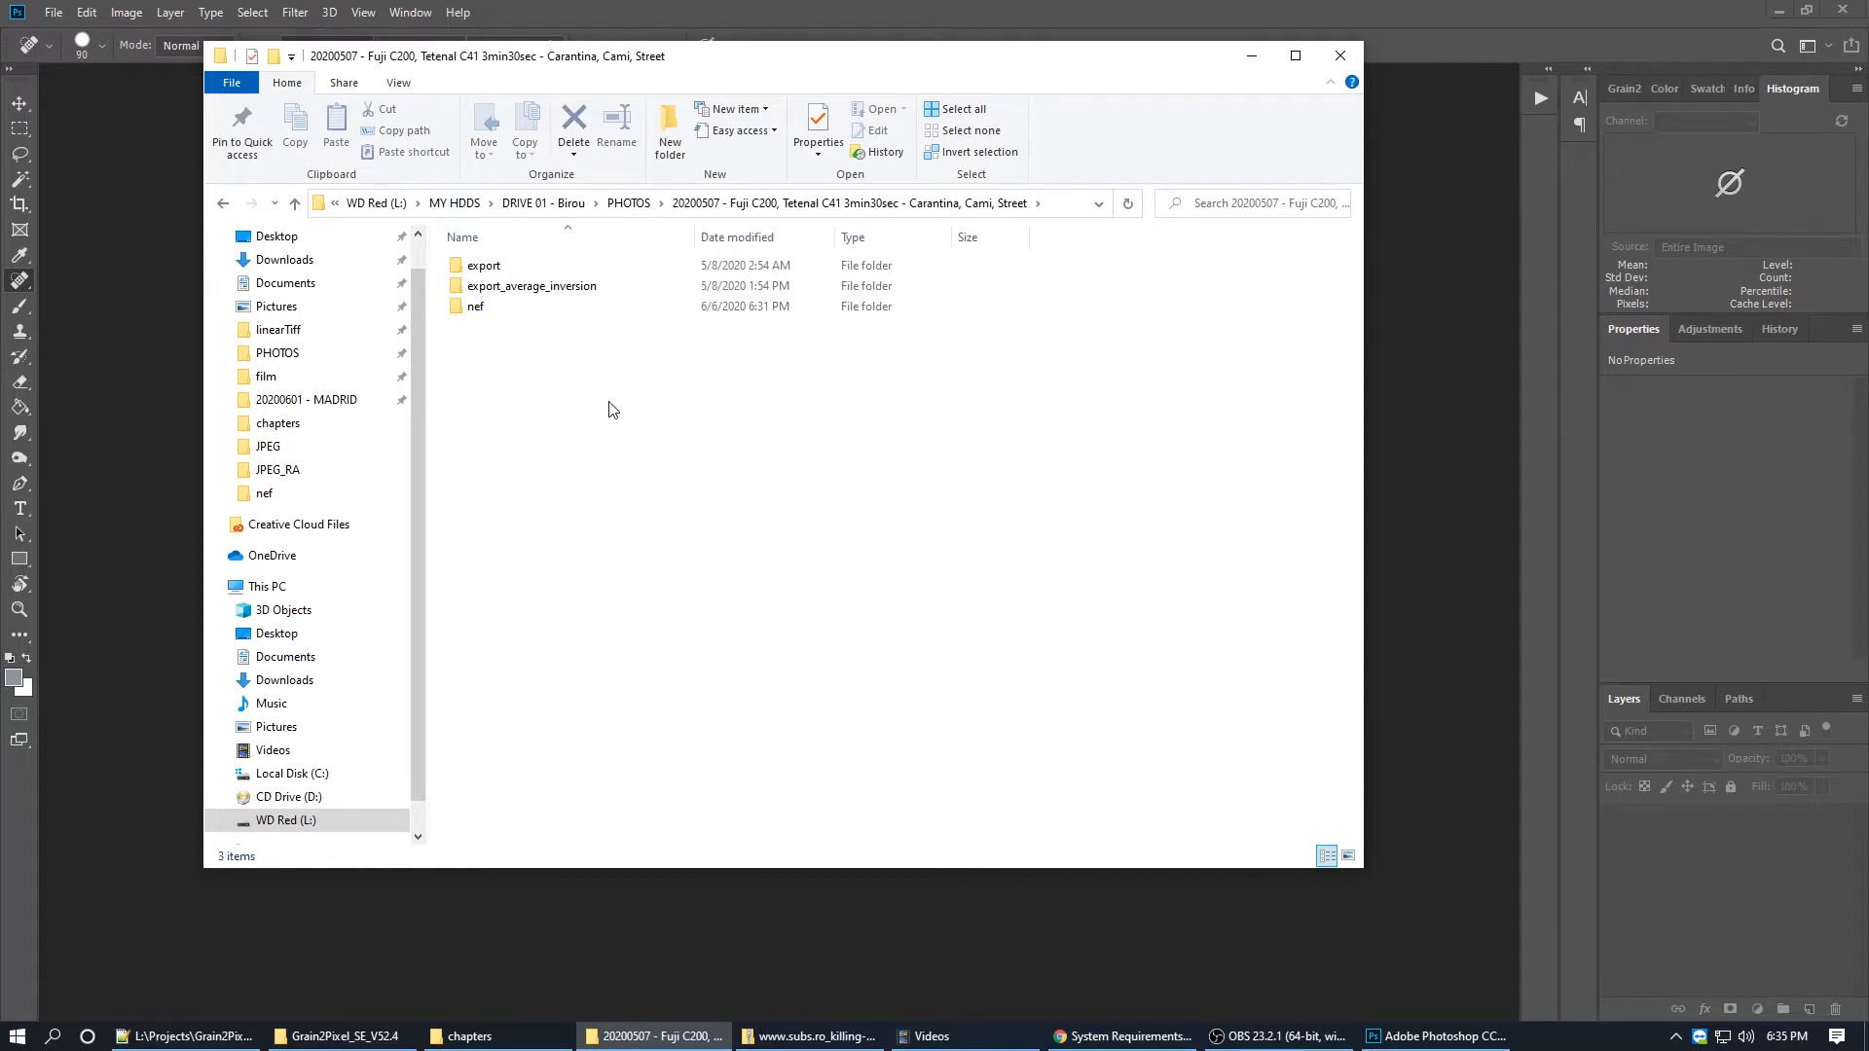
Step: Open the nef folder of the Fuji C200 roll, maximise its window and enlarge the file thumbnails
double_click(614, 307)
scroll(1100, 305, "down", 1)
scroll(1100, 304, "up", 1)
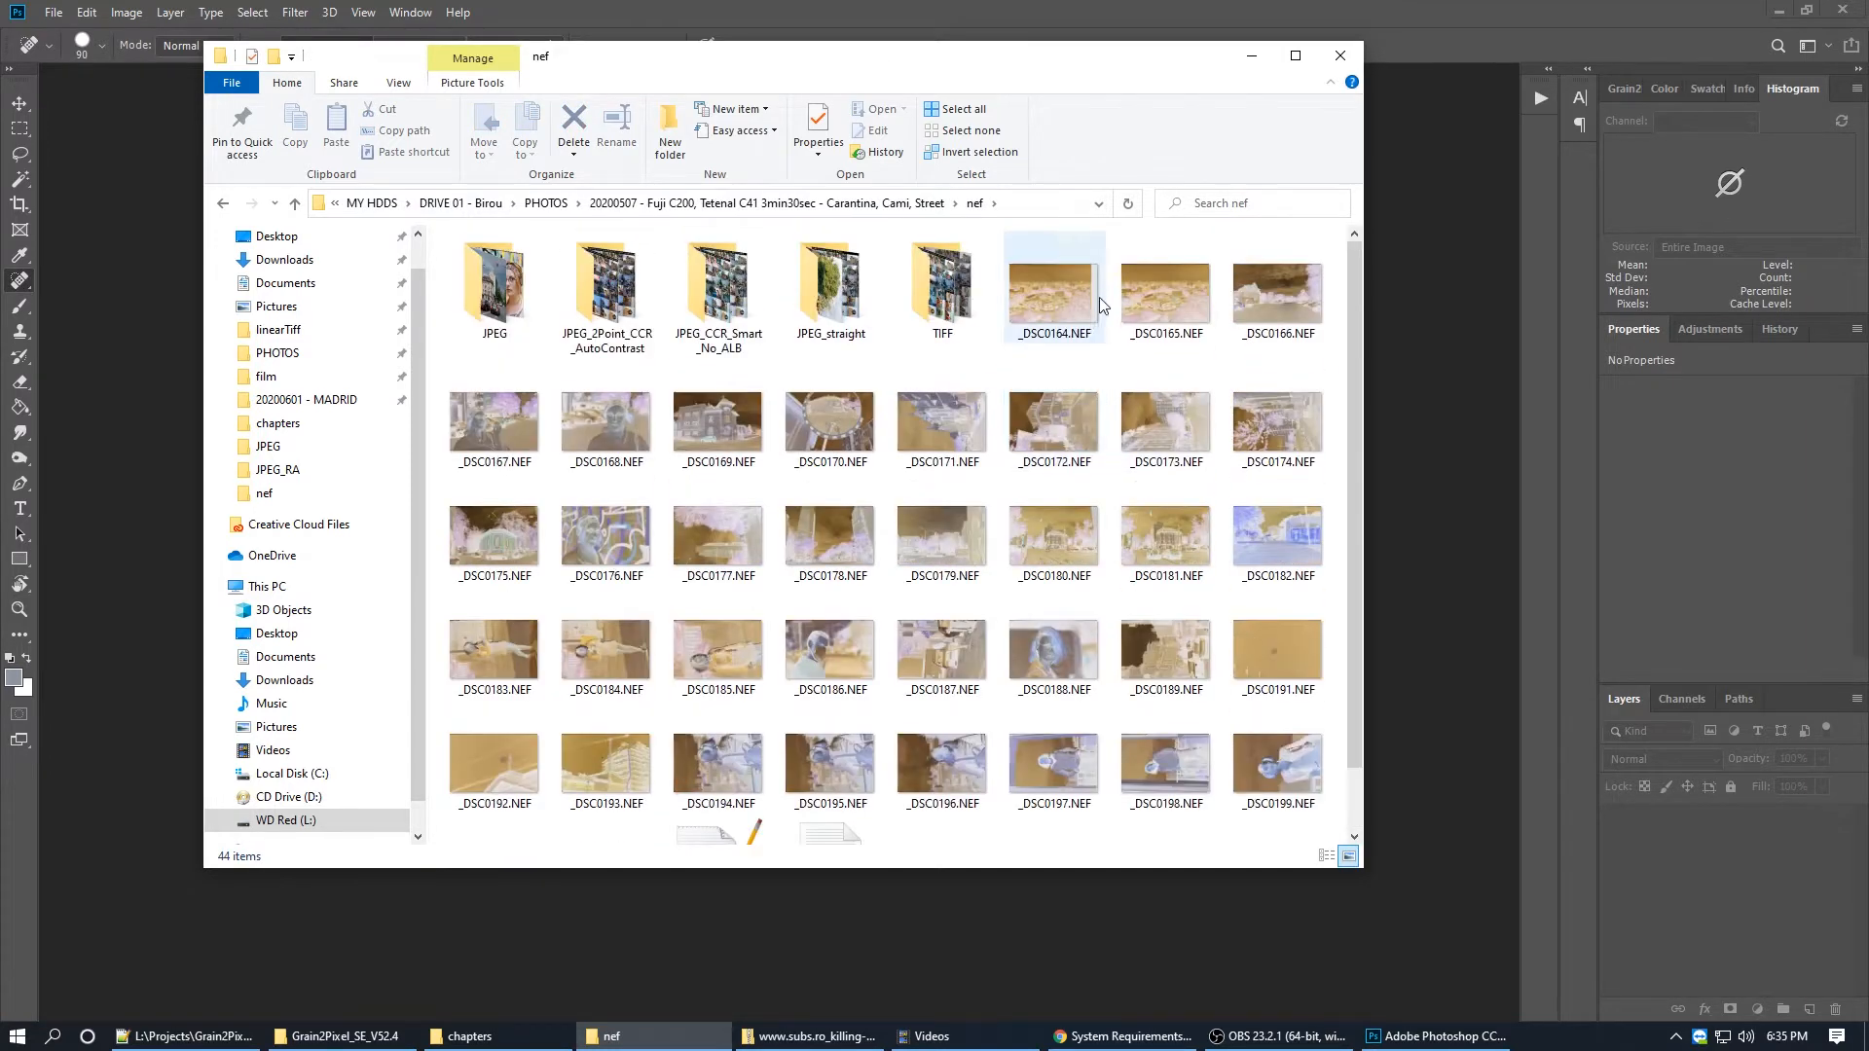
left_click(1295, 56)
right_click(1100, 791)
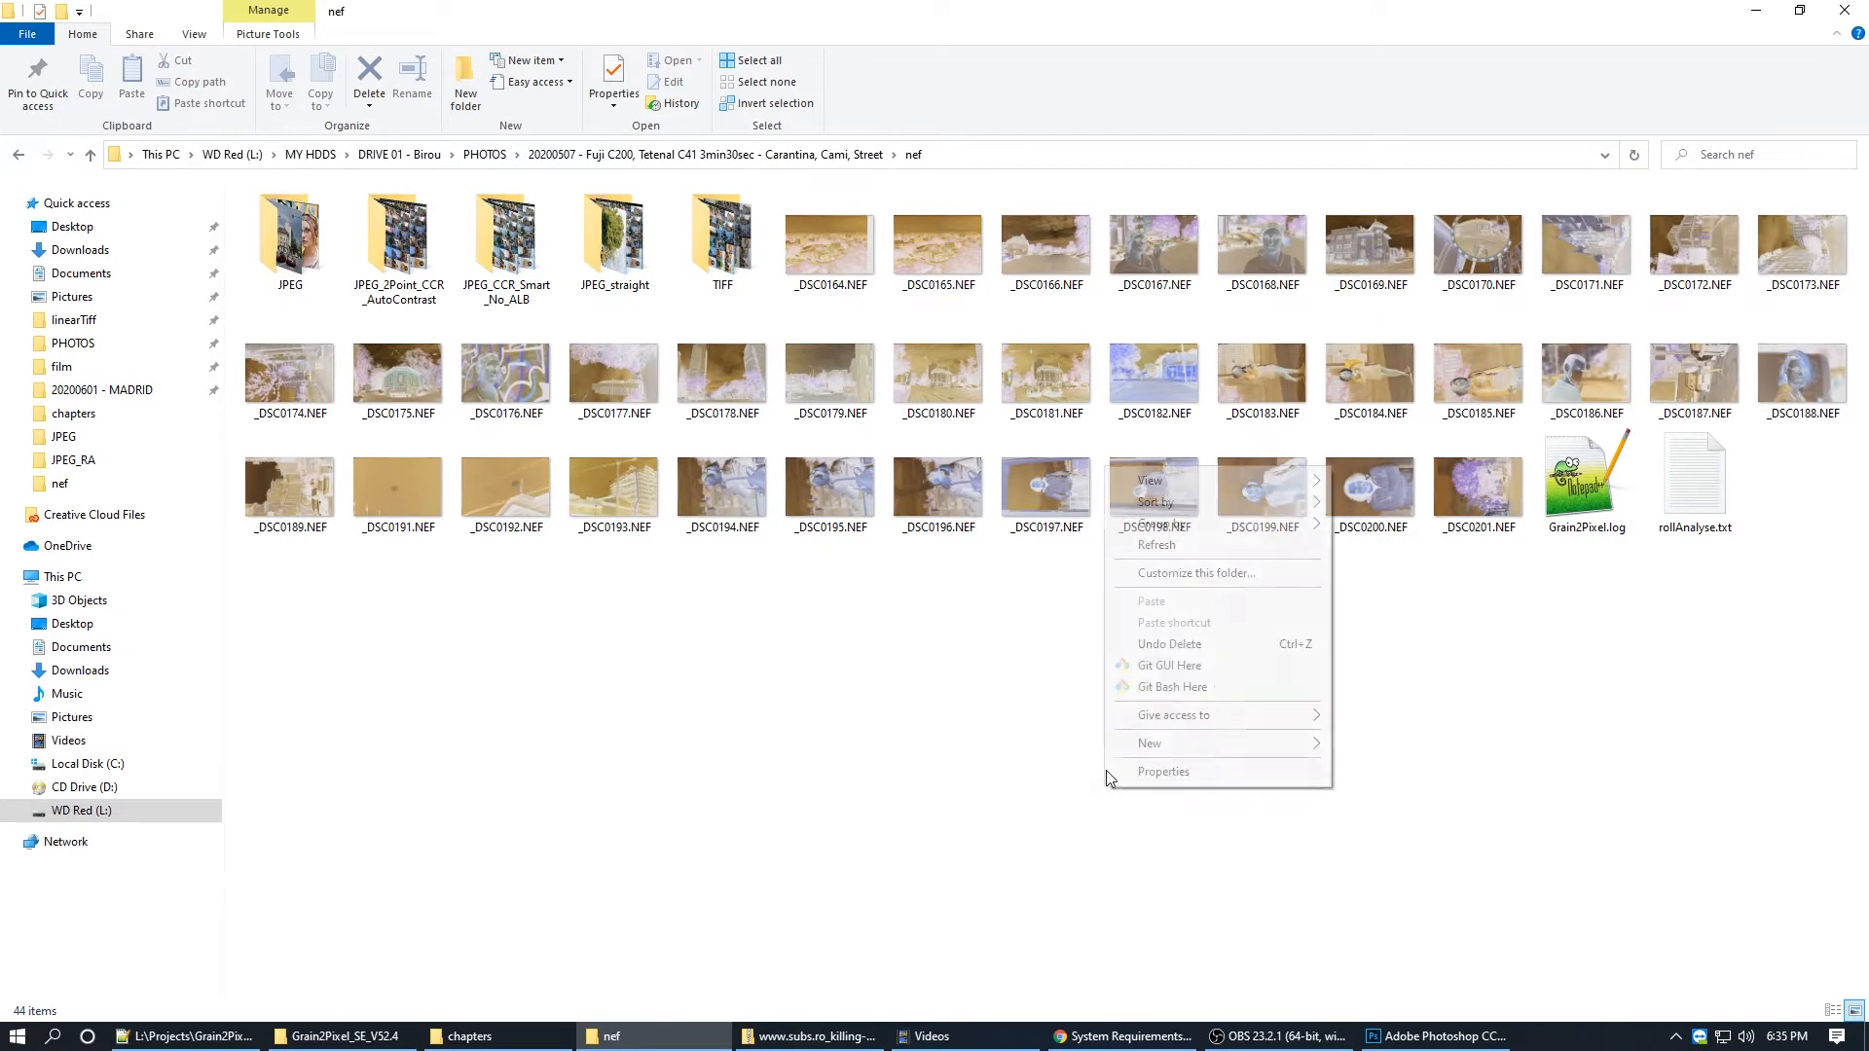
mouse_move(1207, 483)
left_click(1420, 486)
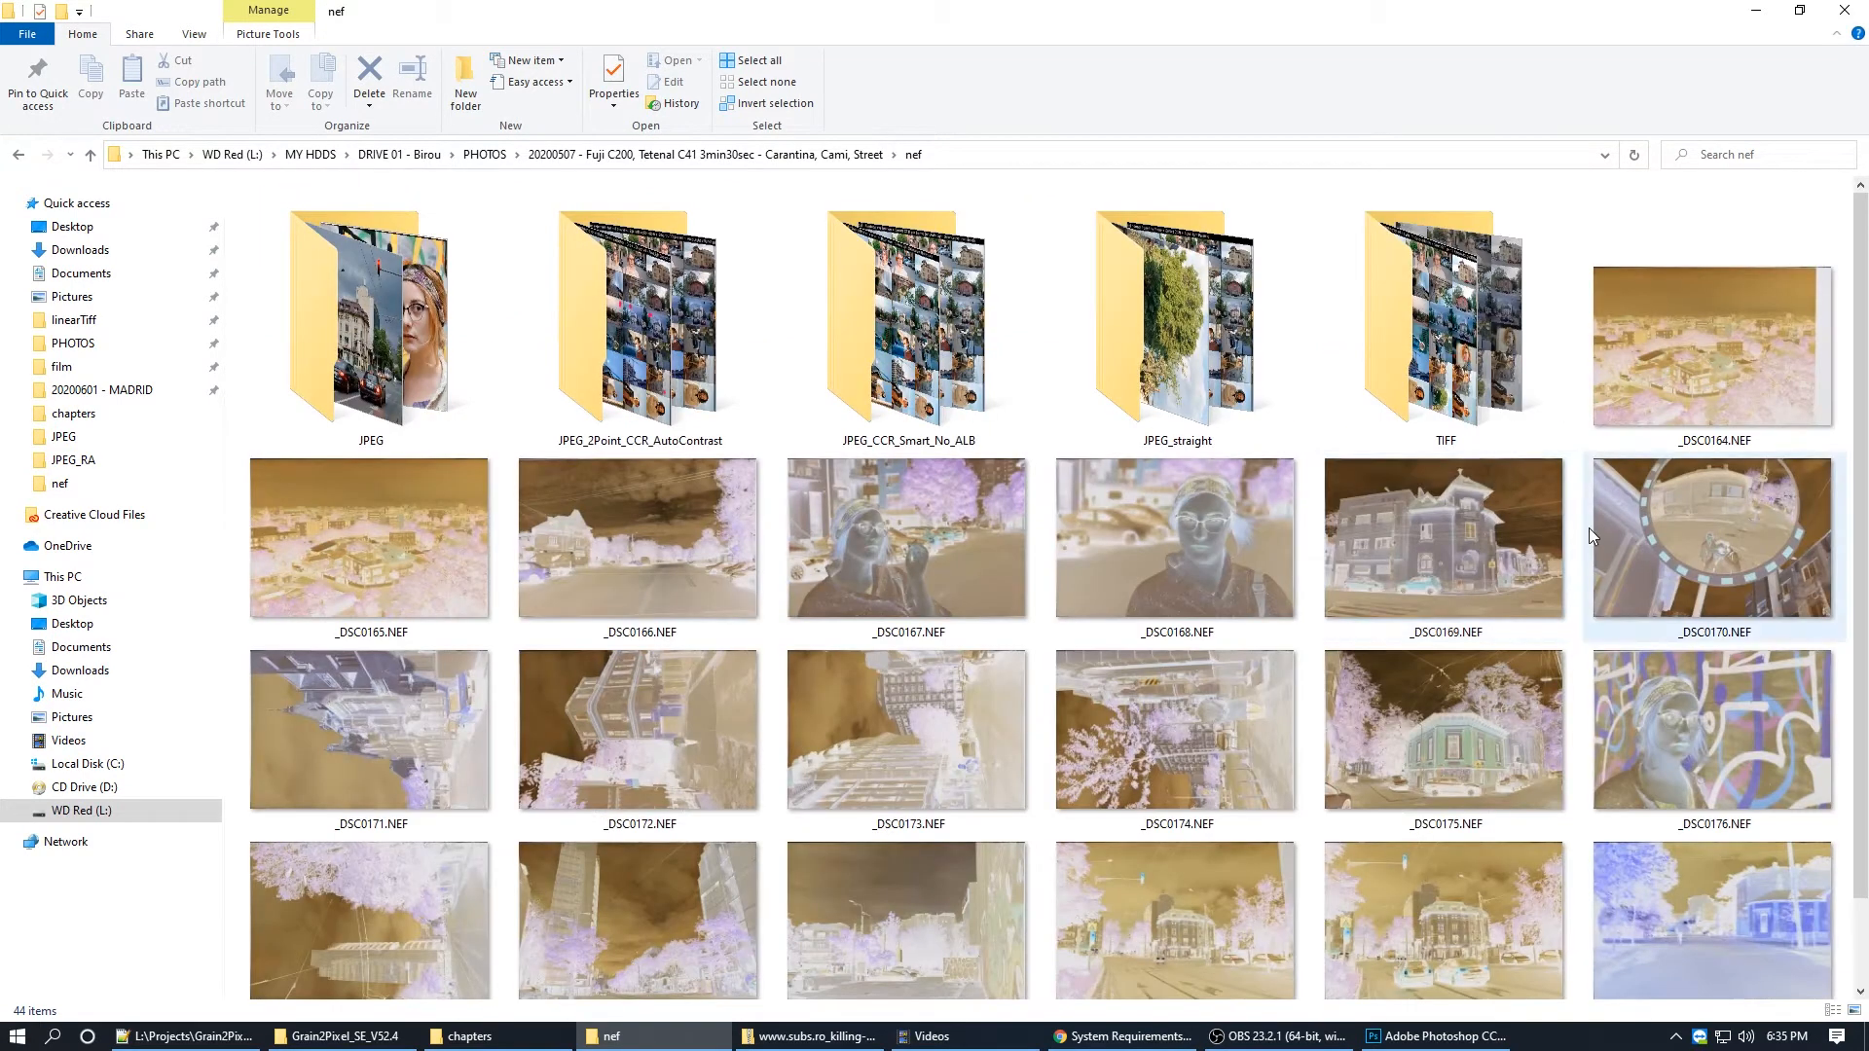
Step: View the scanned negatives at full size from _DSC0165.NEF through _DSC0176.NEF, then close the image viewer
double_click(386, 557)
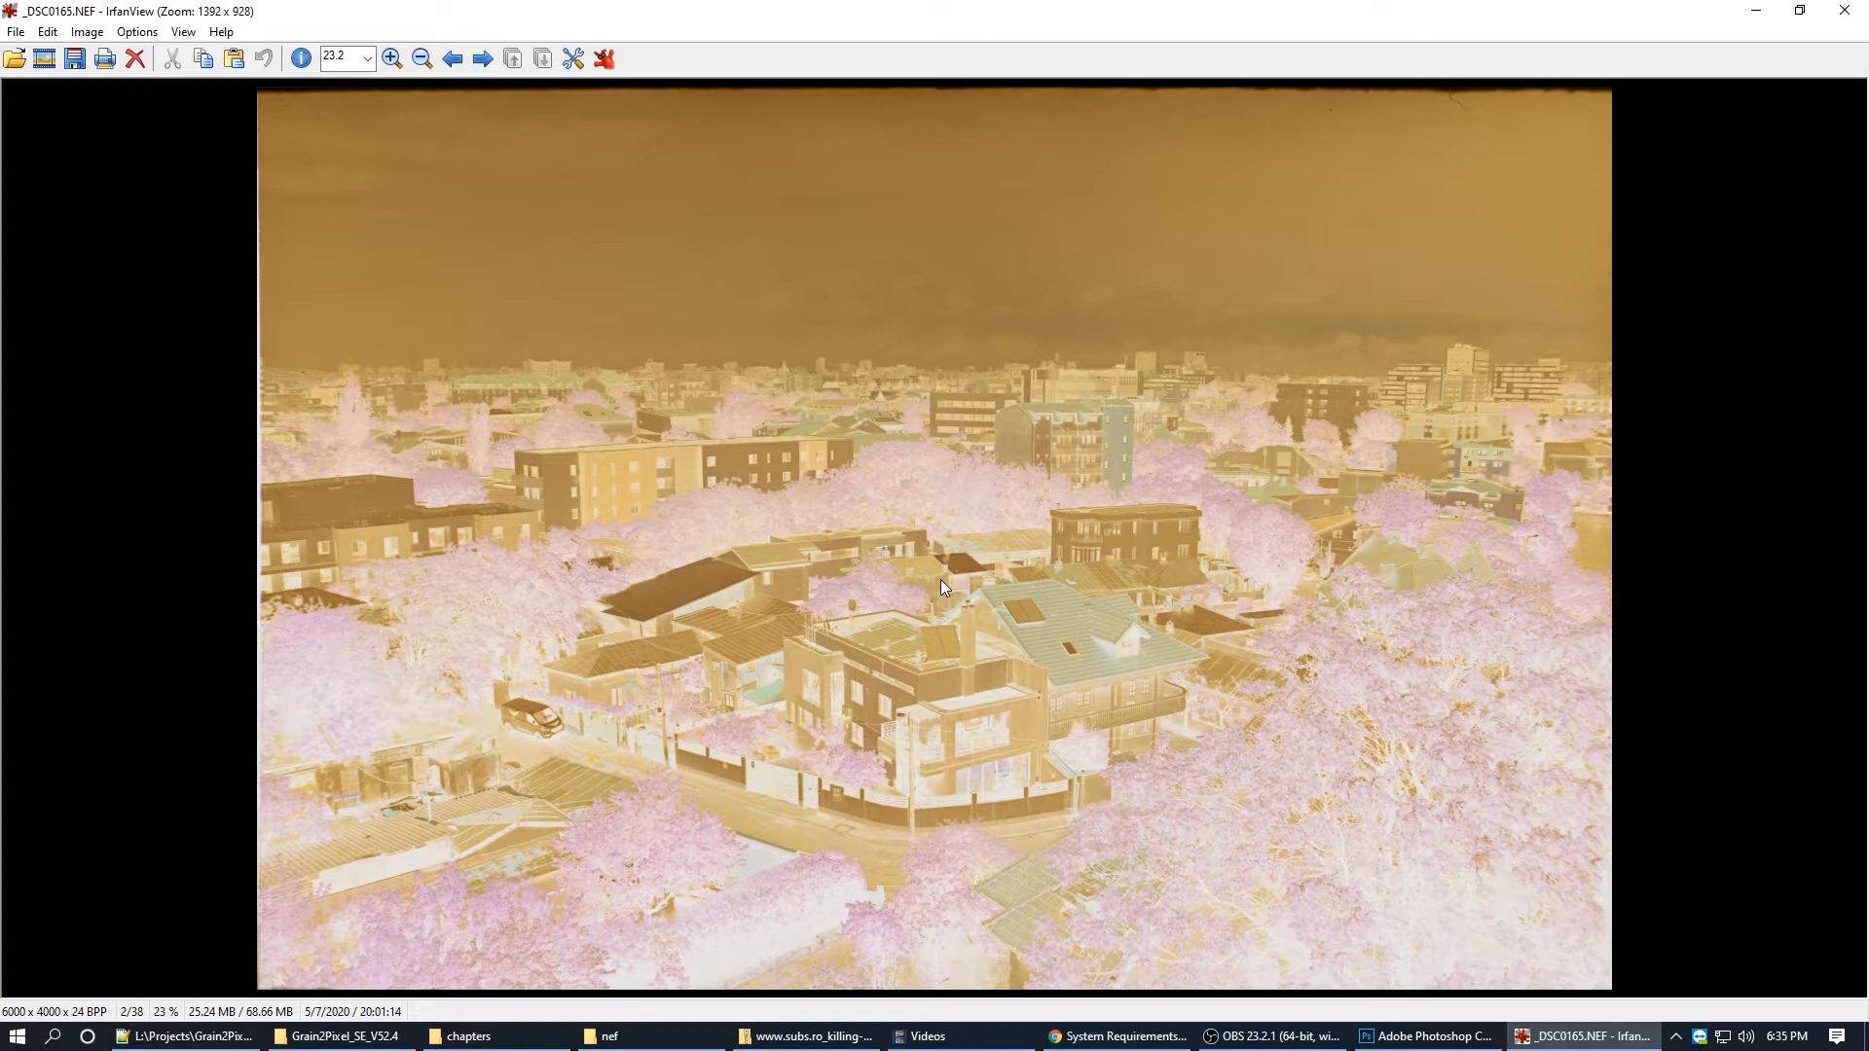
key("Right")
key("Right")
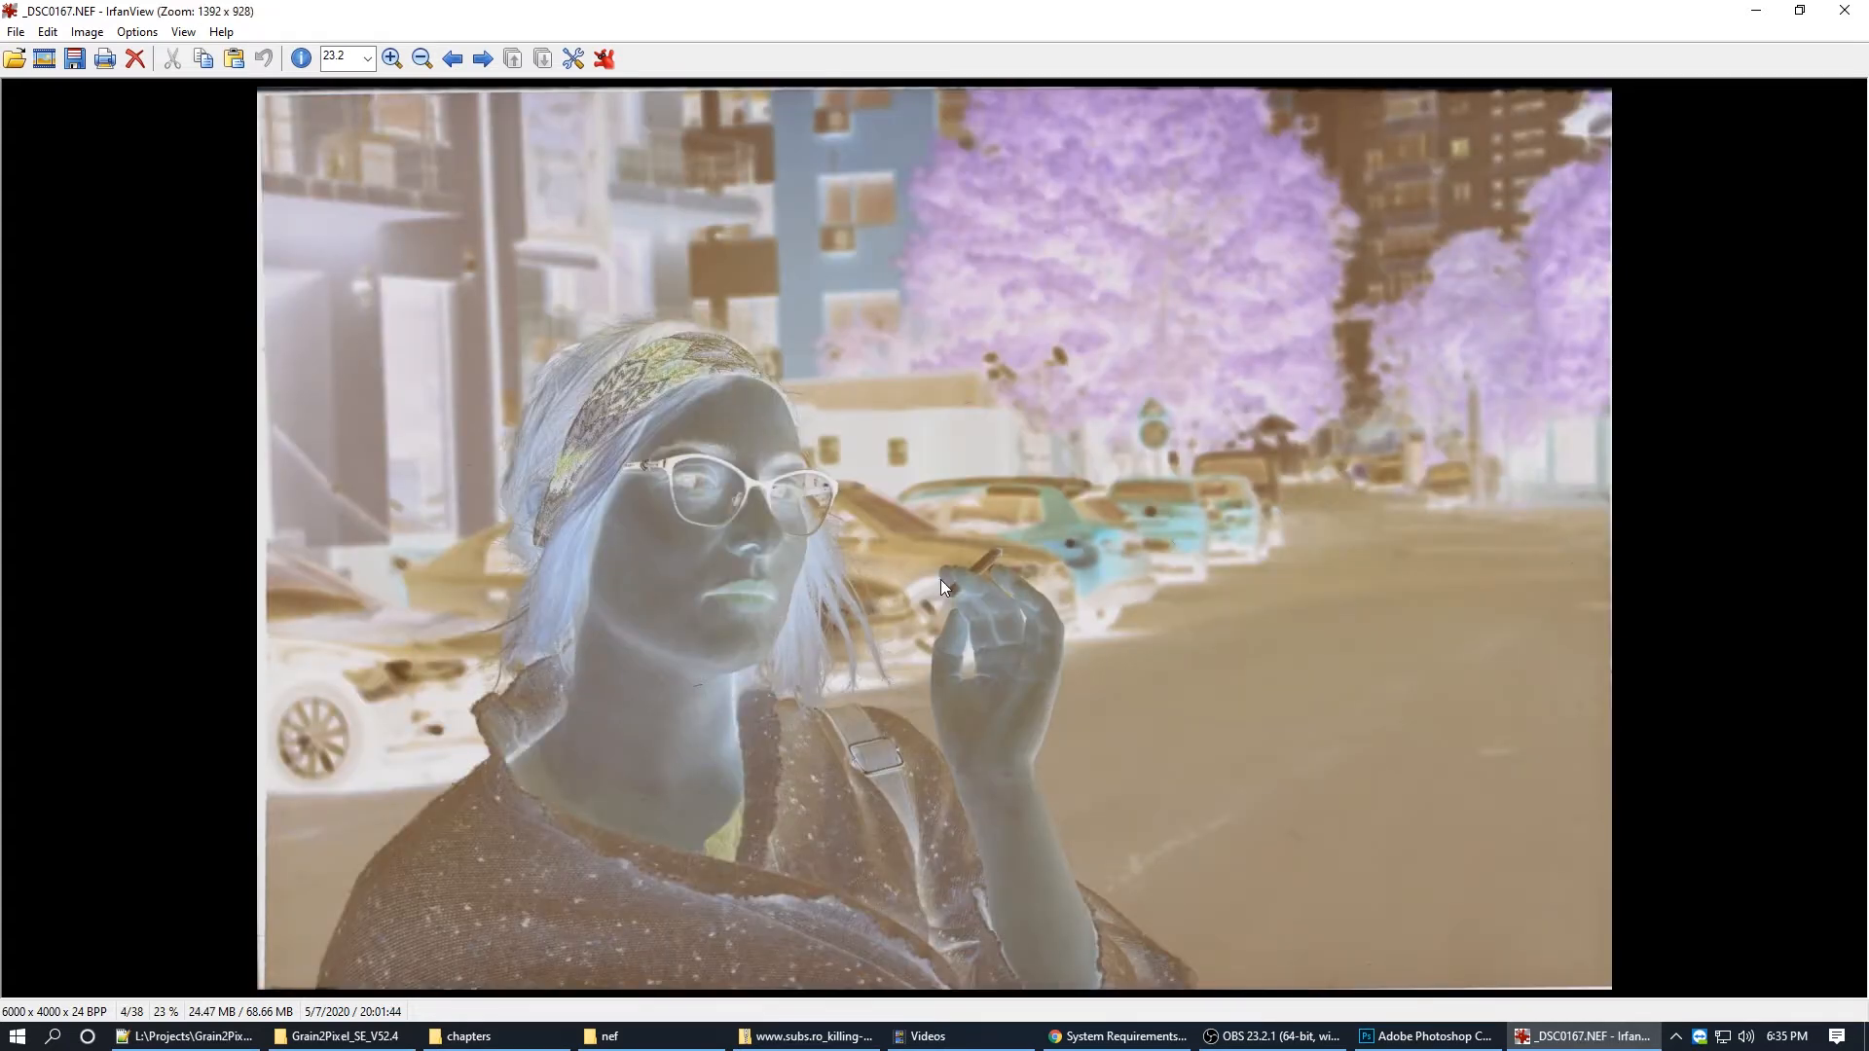
key("Right")
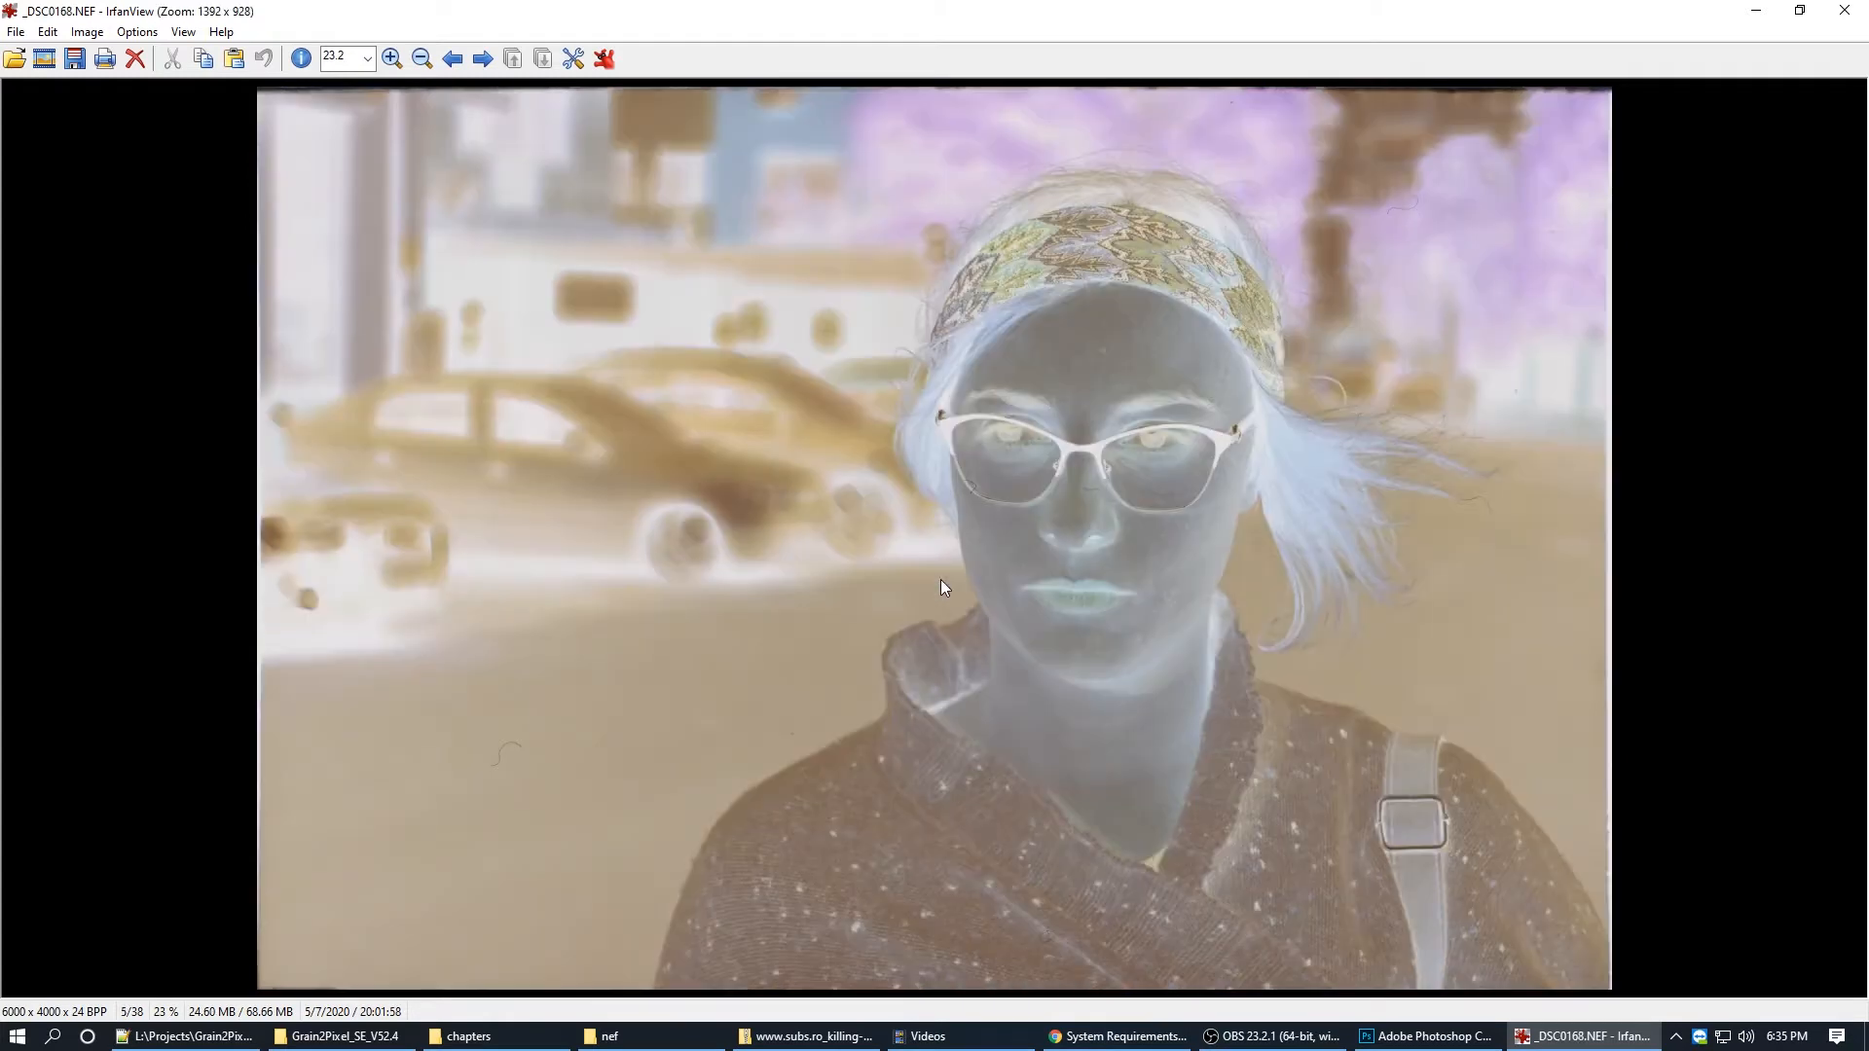
key("Right")
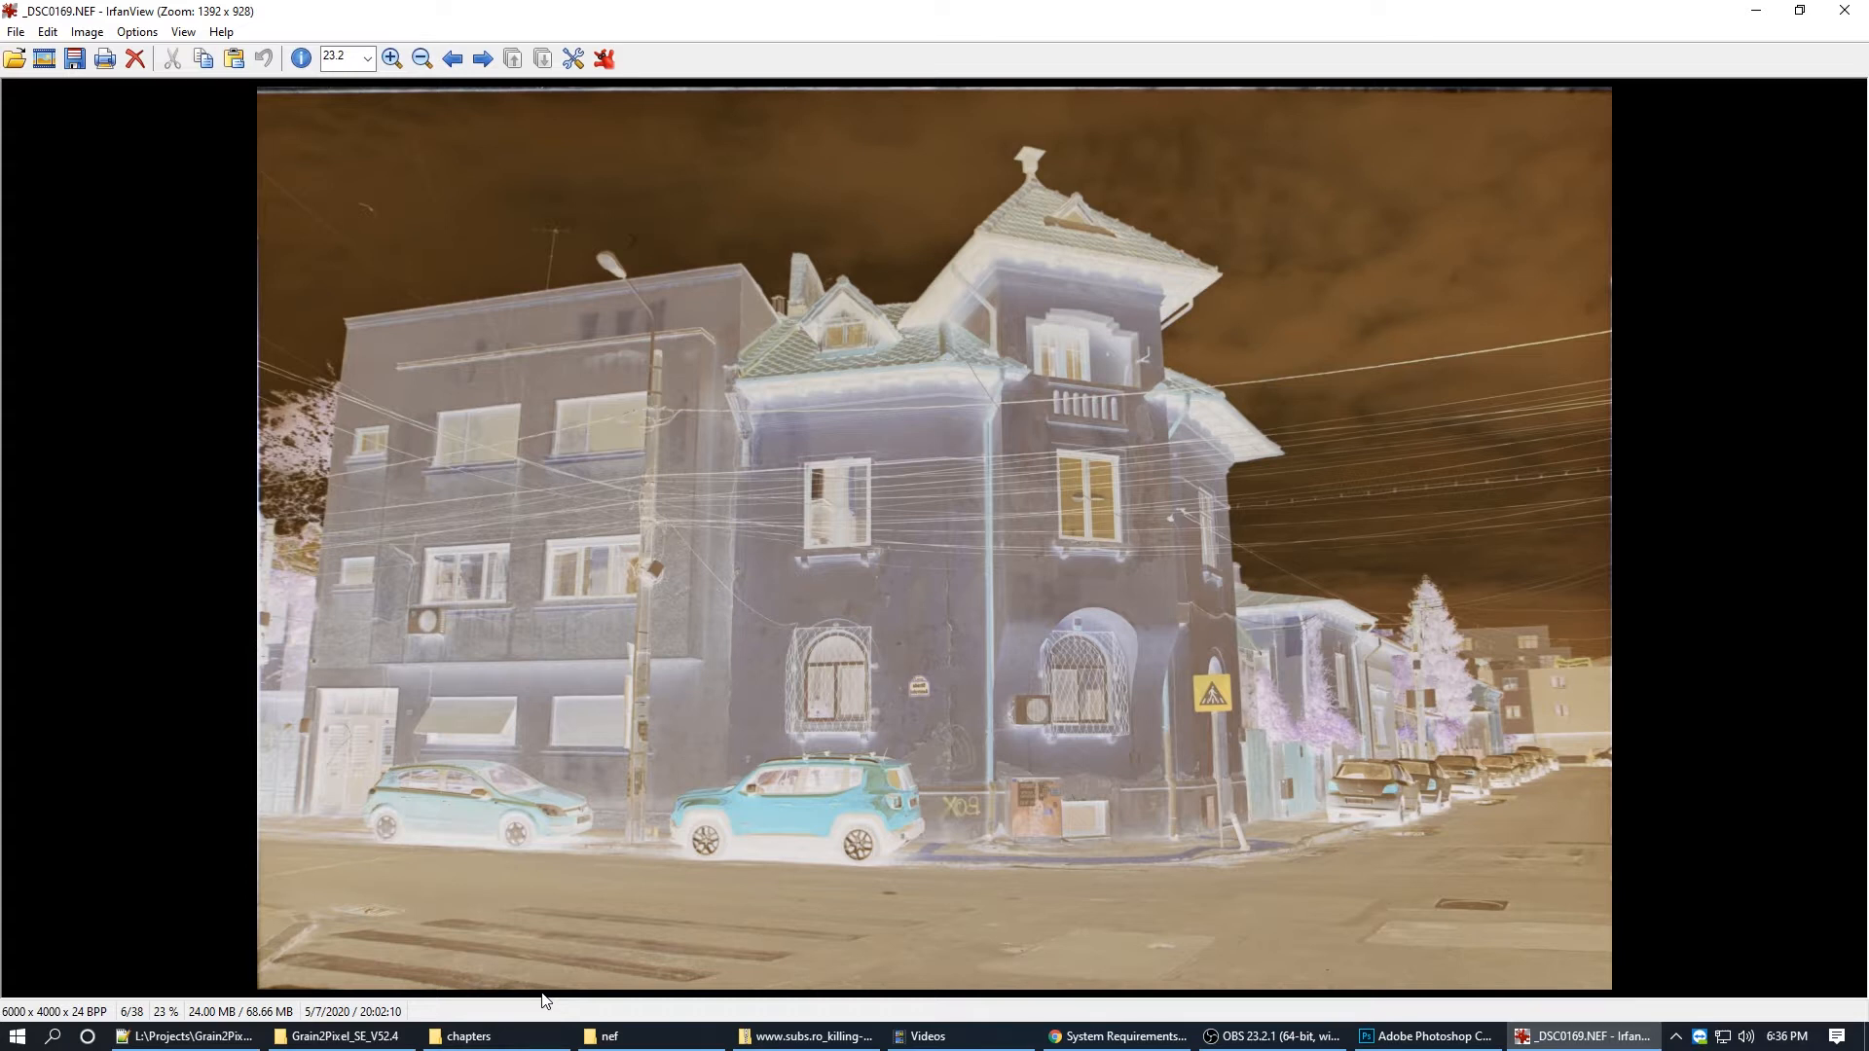
key("Right")
key("Right")
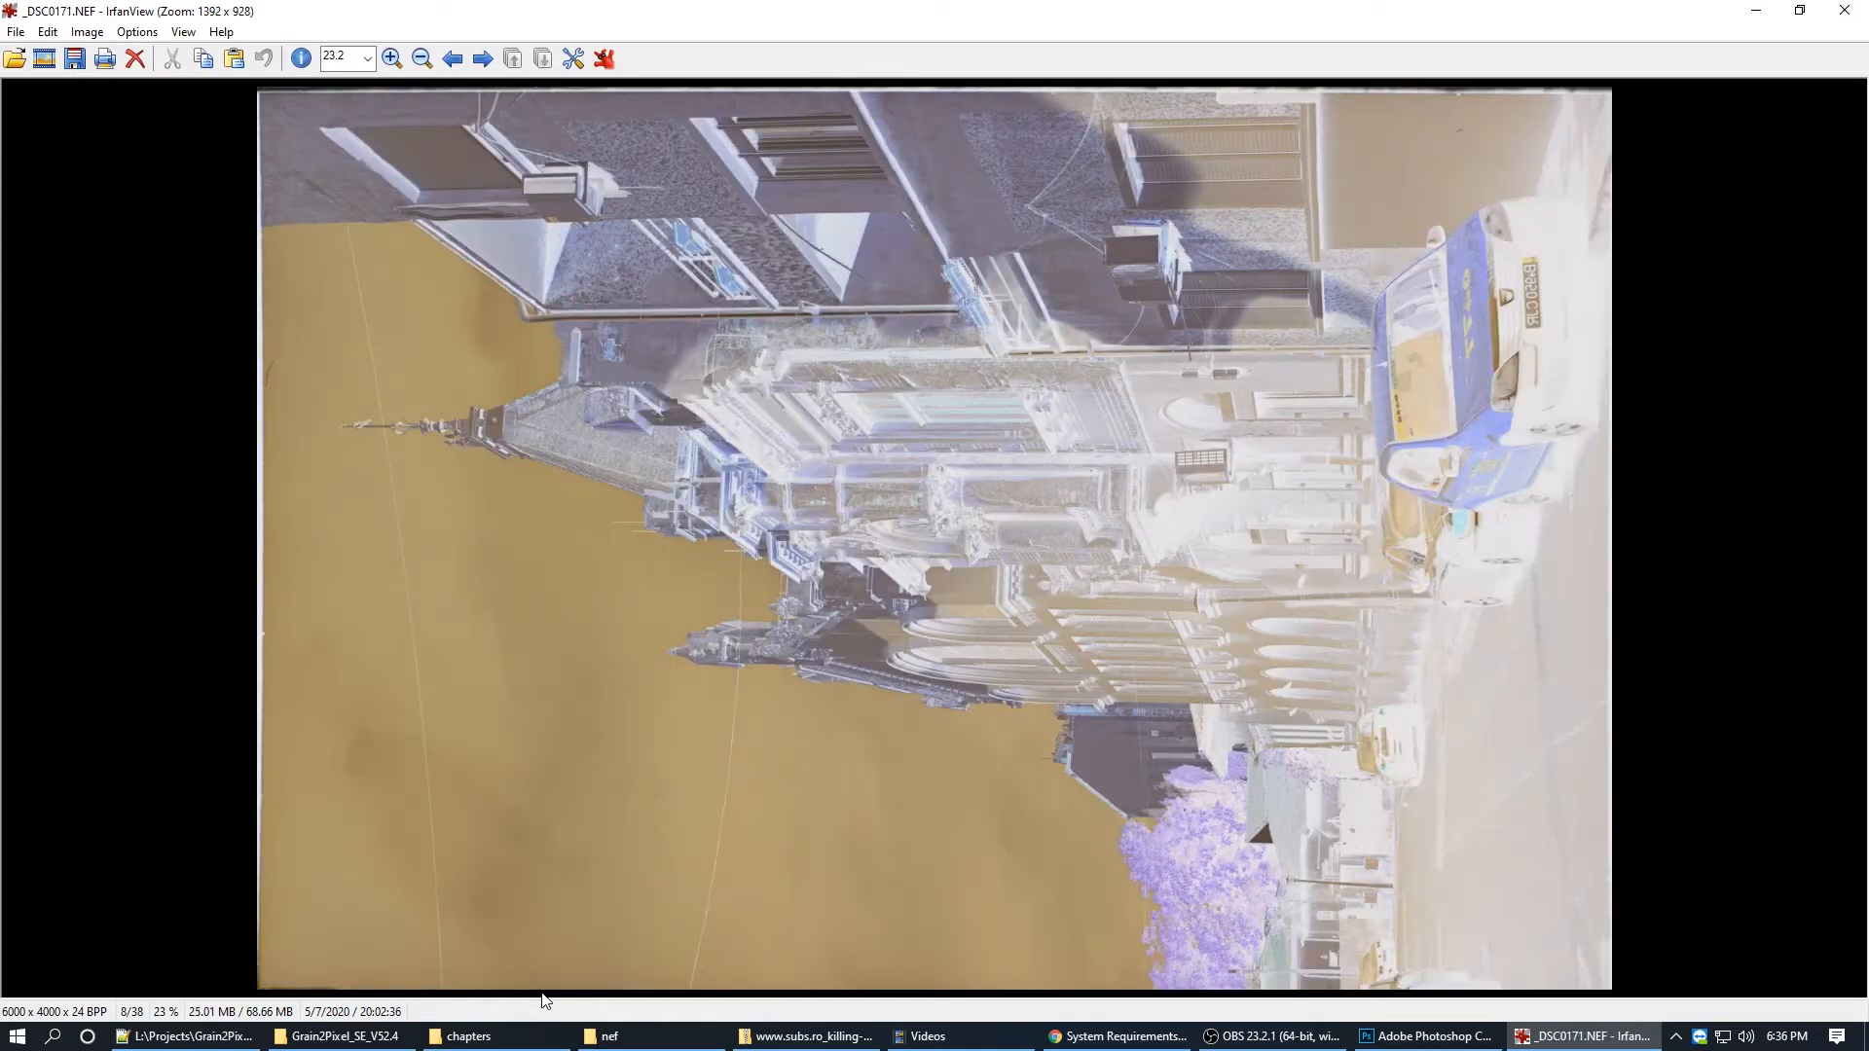
key("Right")
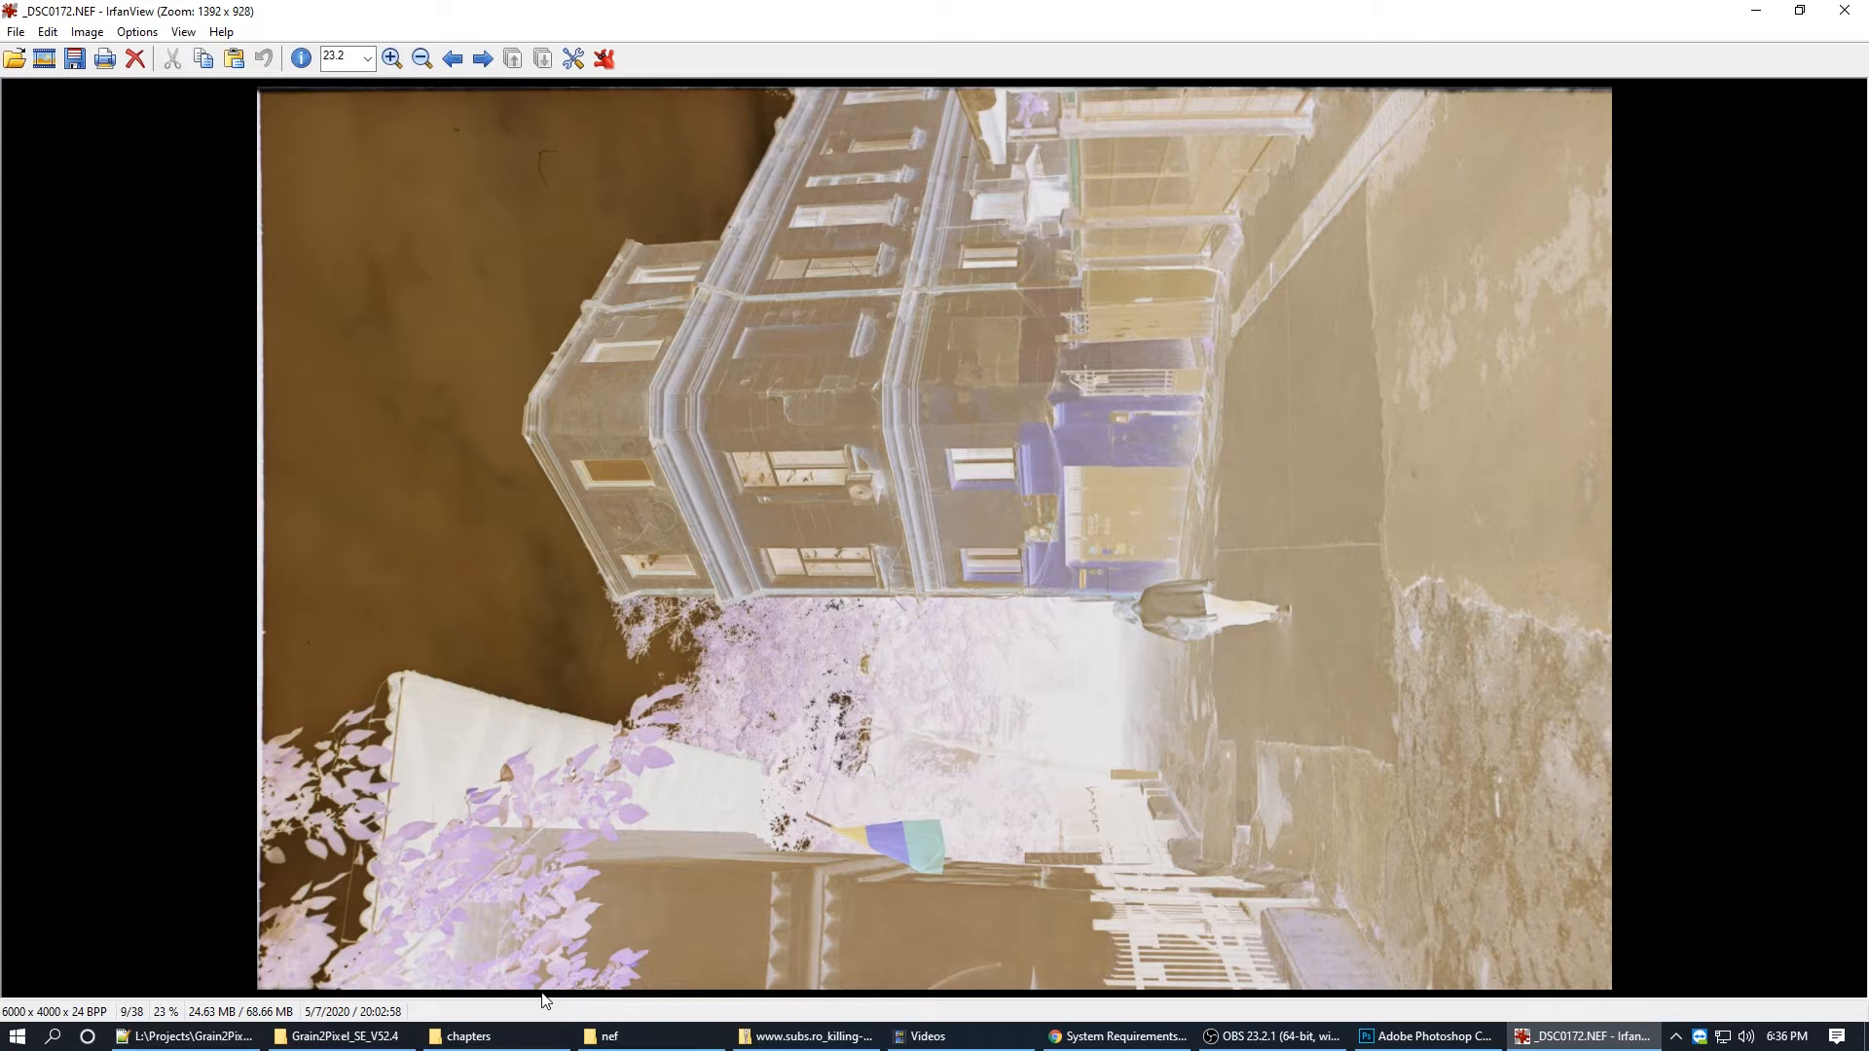
key("Right")
key("Right")
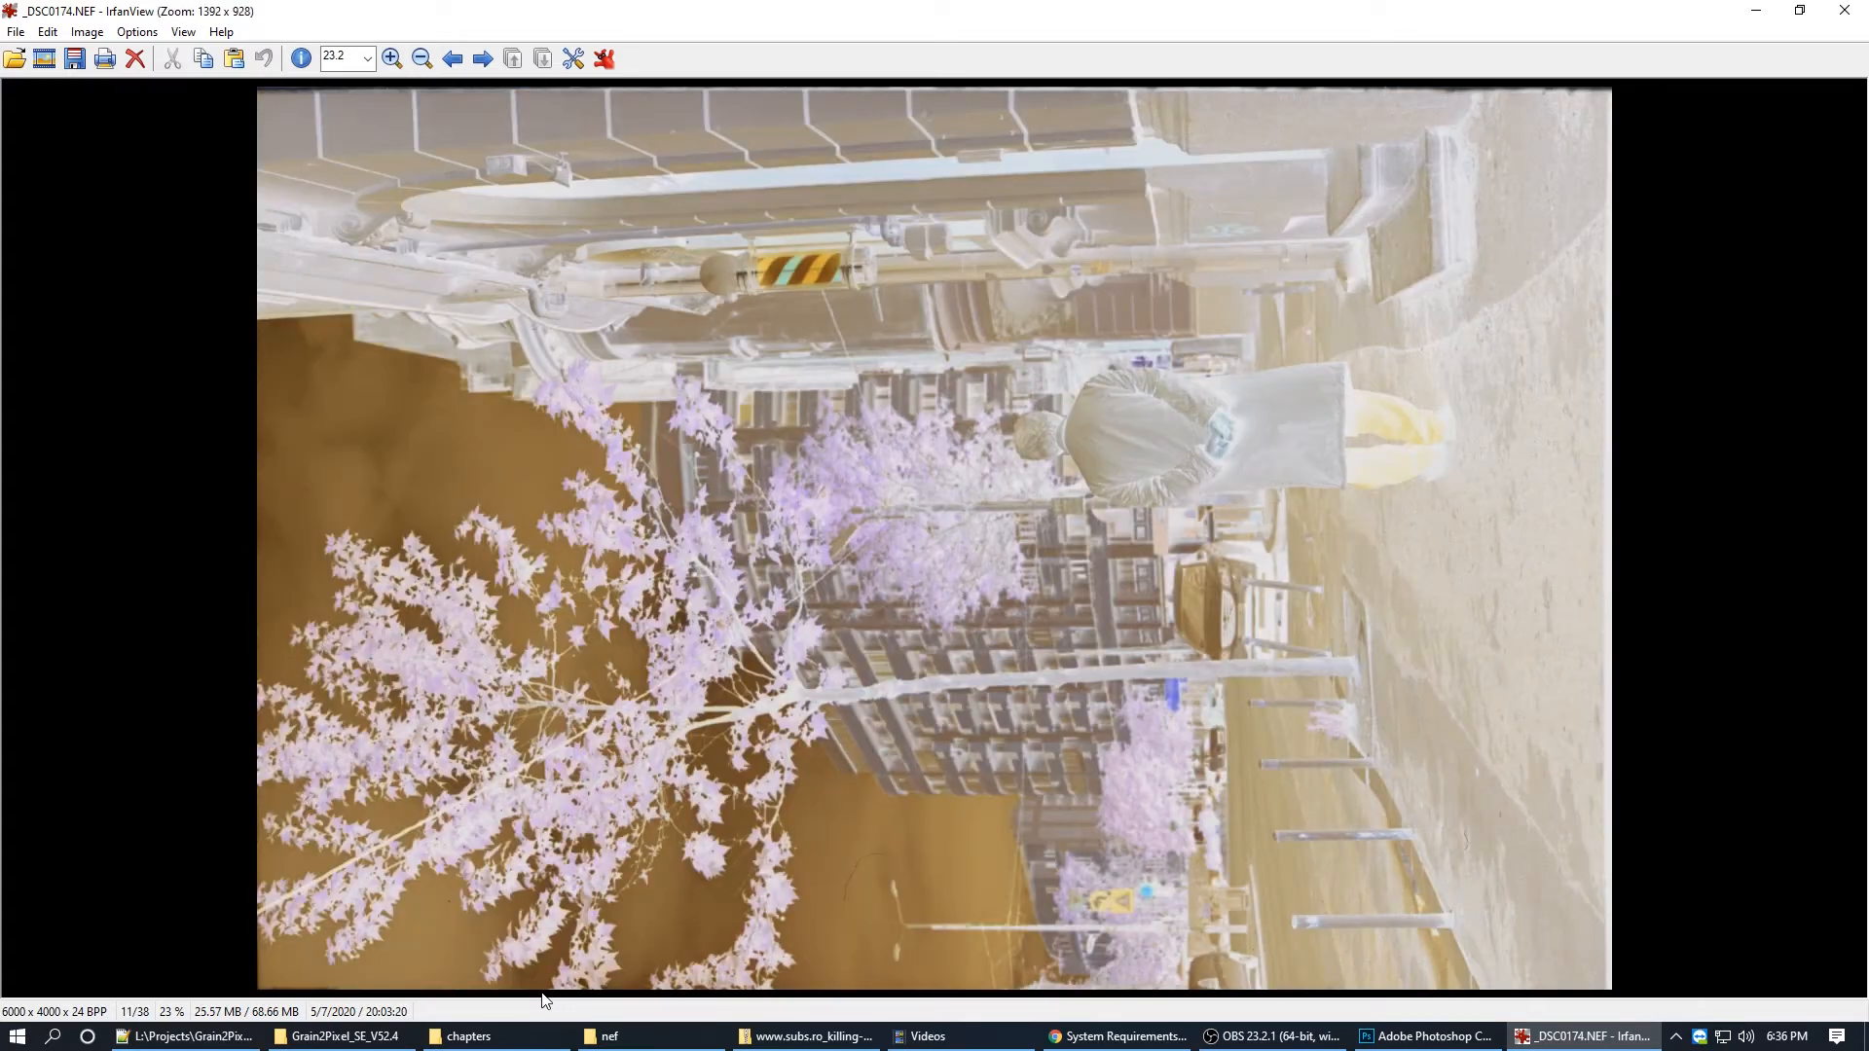
key("Right")
key("Right")
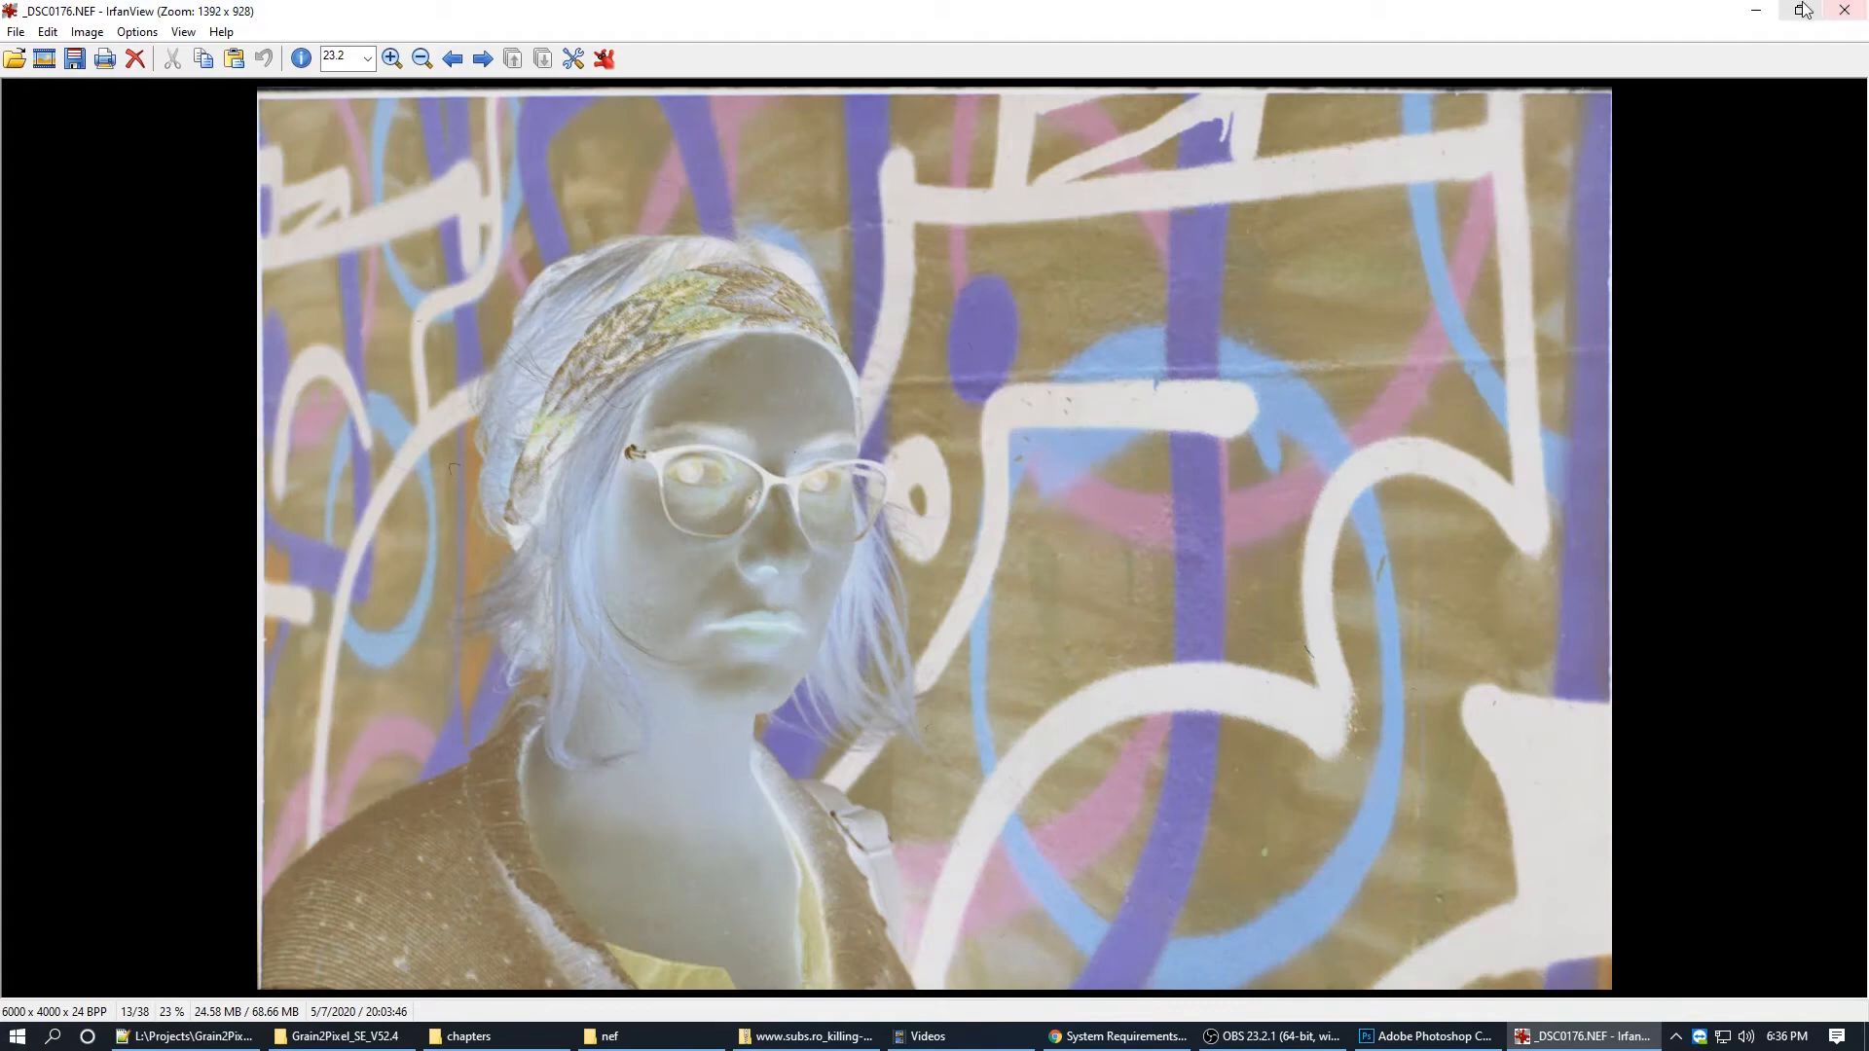
left_click(1845, 10)
Step: Minimise the folder window, switch to Photoshop and set Grain2Pixel to process Digital RAW and DNG files
left_click(1757, 9)
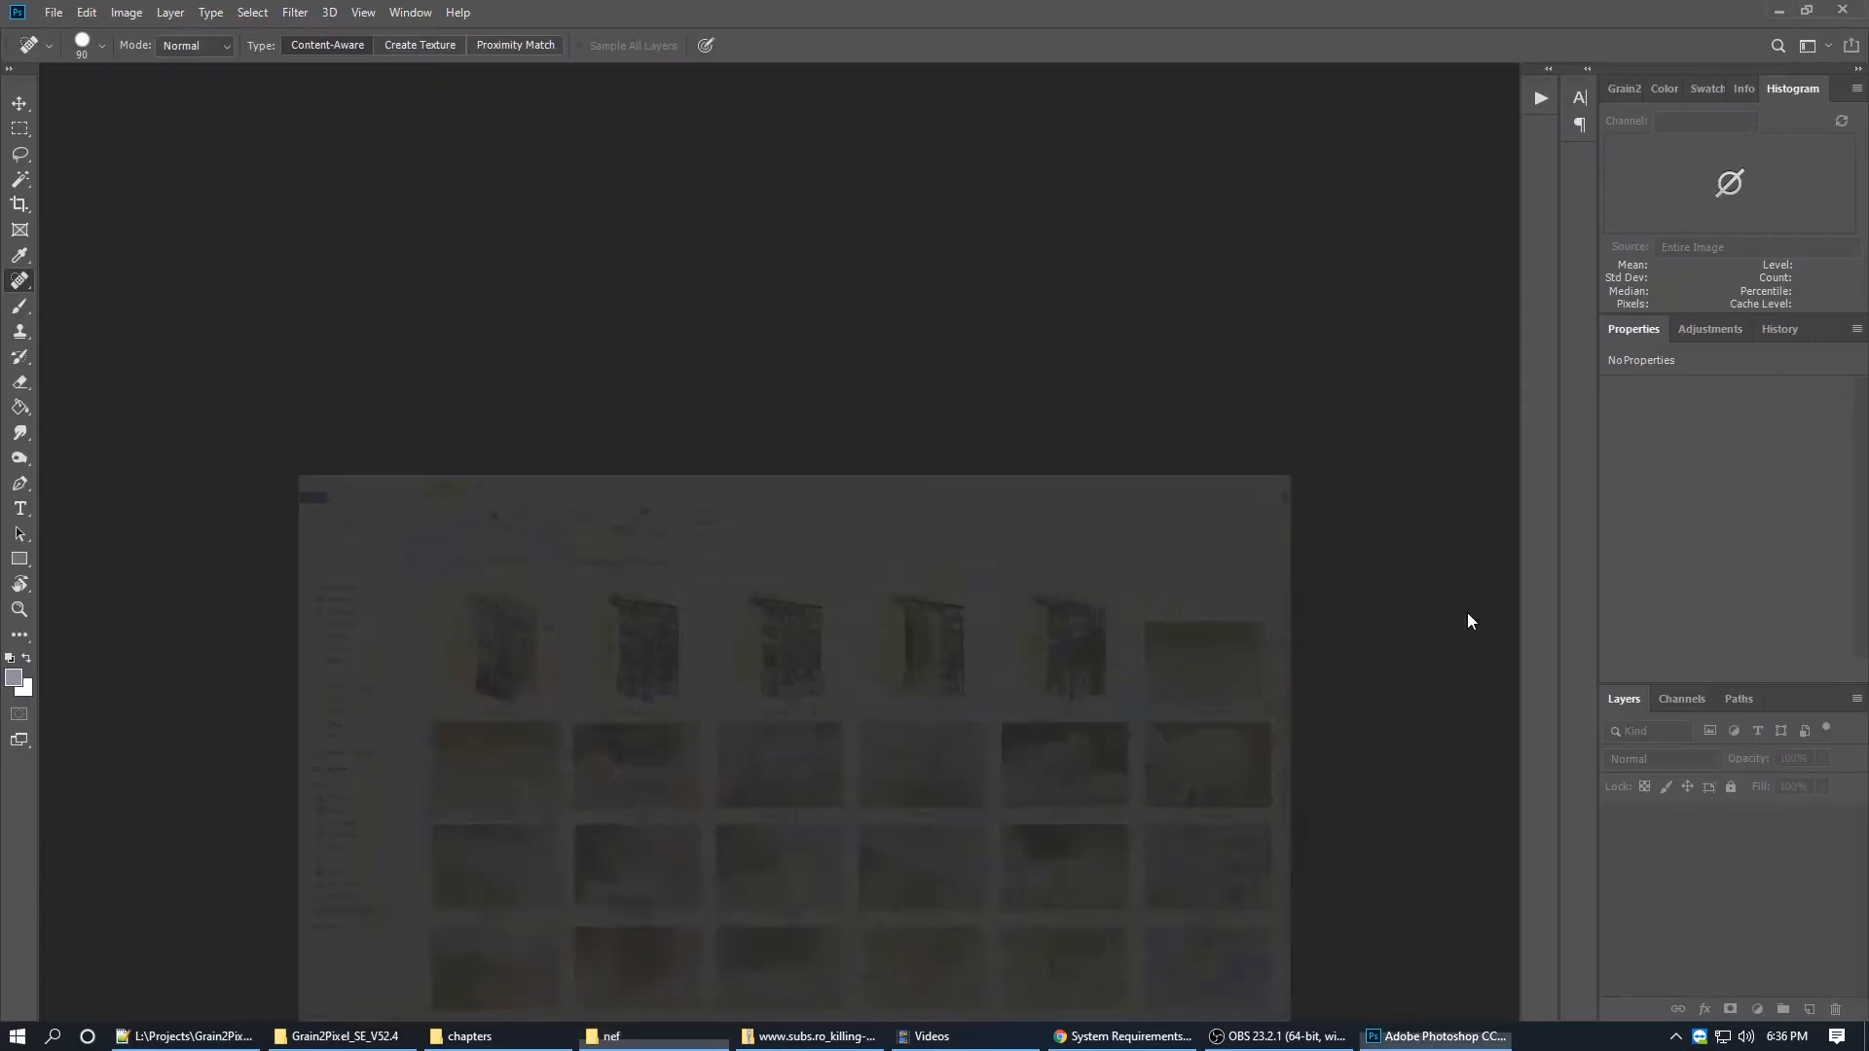
left_click(1437, 1036)
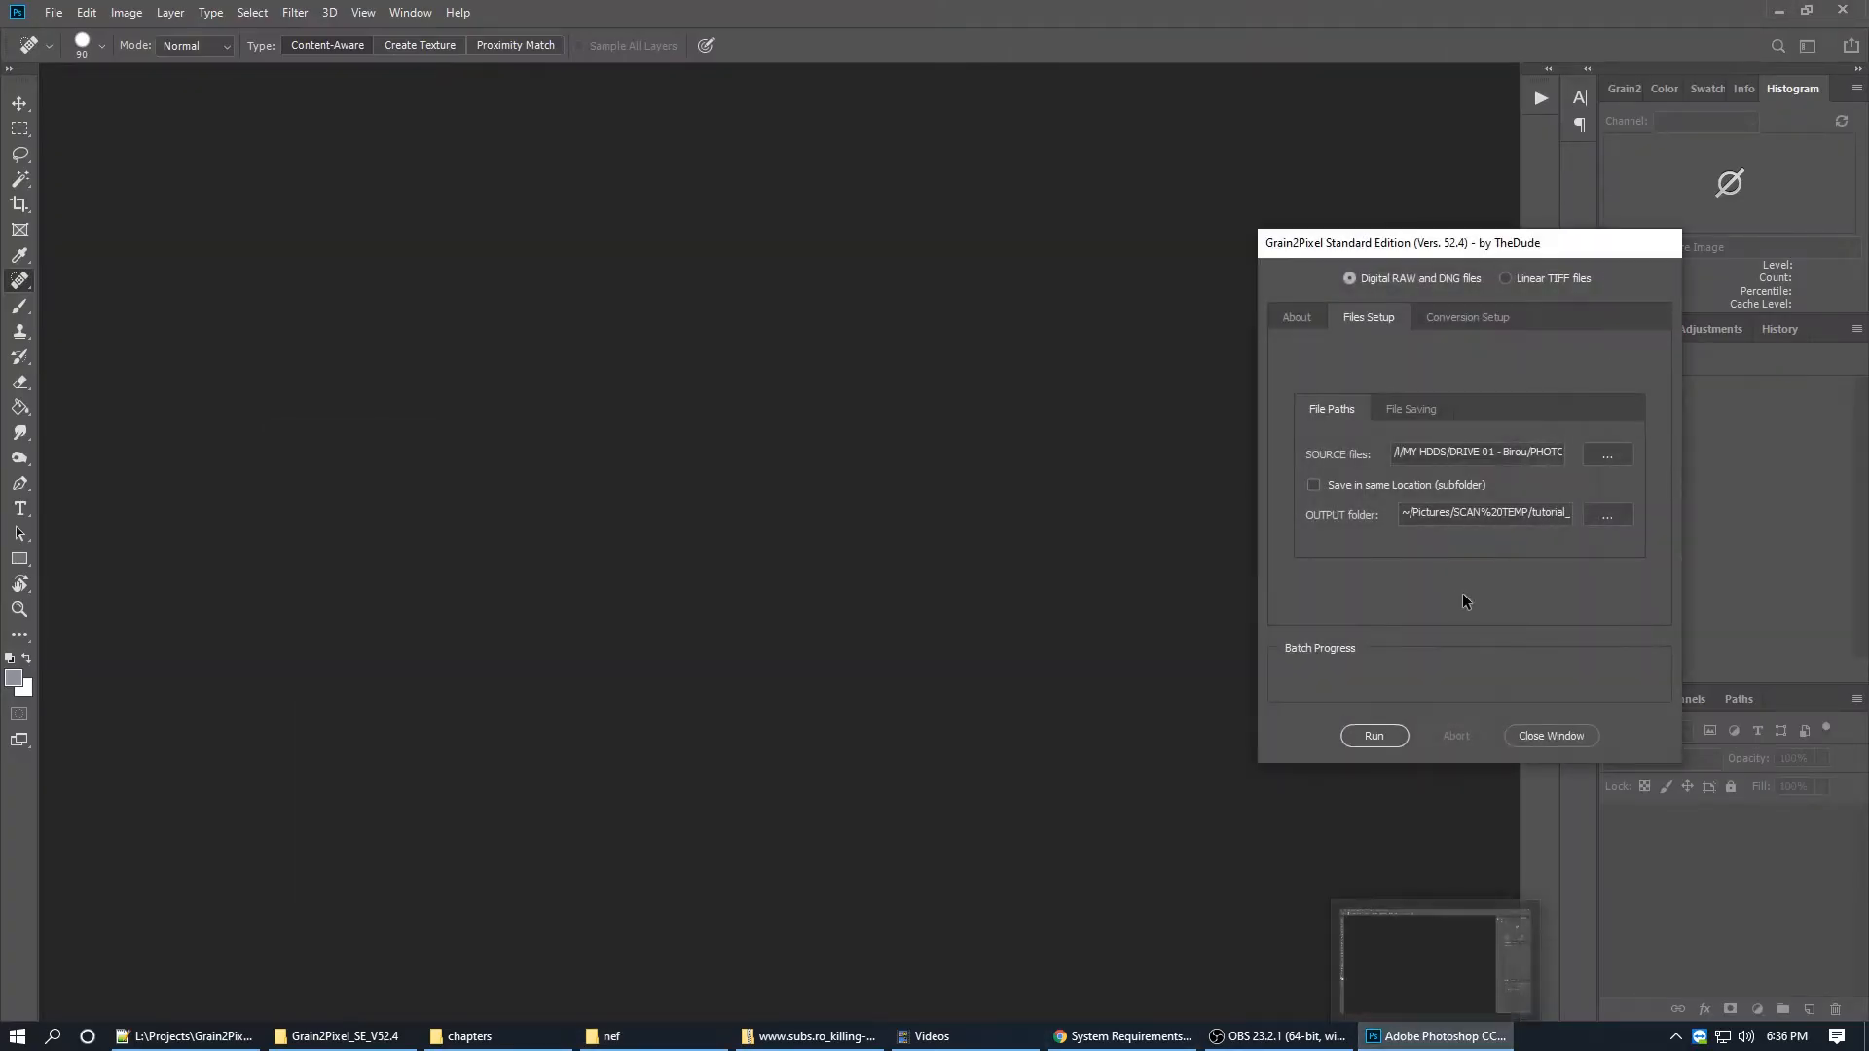
key("Right")
left_click(1366, 278)
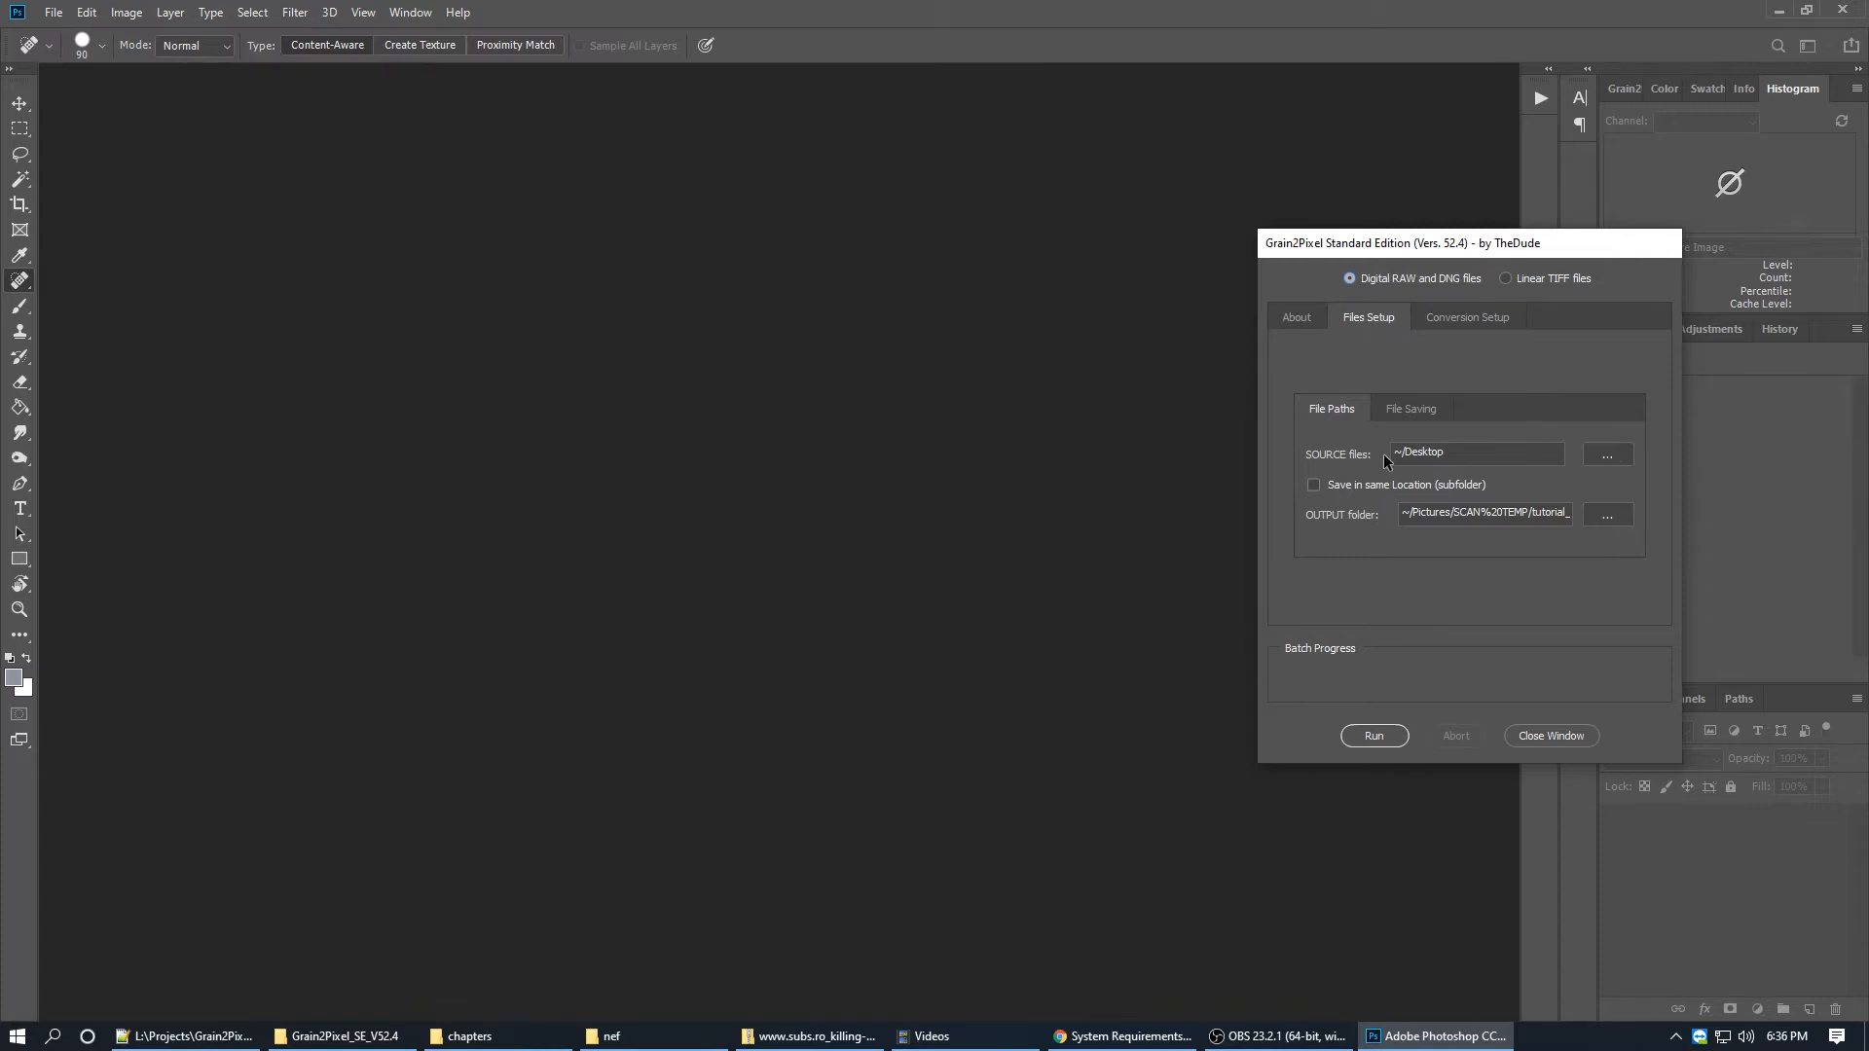
Step: Load _DSC0165.NEF through _DSC0201.NEF from the nef folder as the Grain2Pixel source files
left_click(1616, 457)
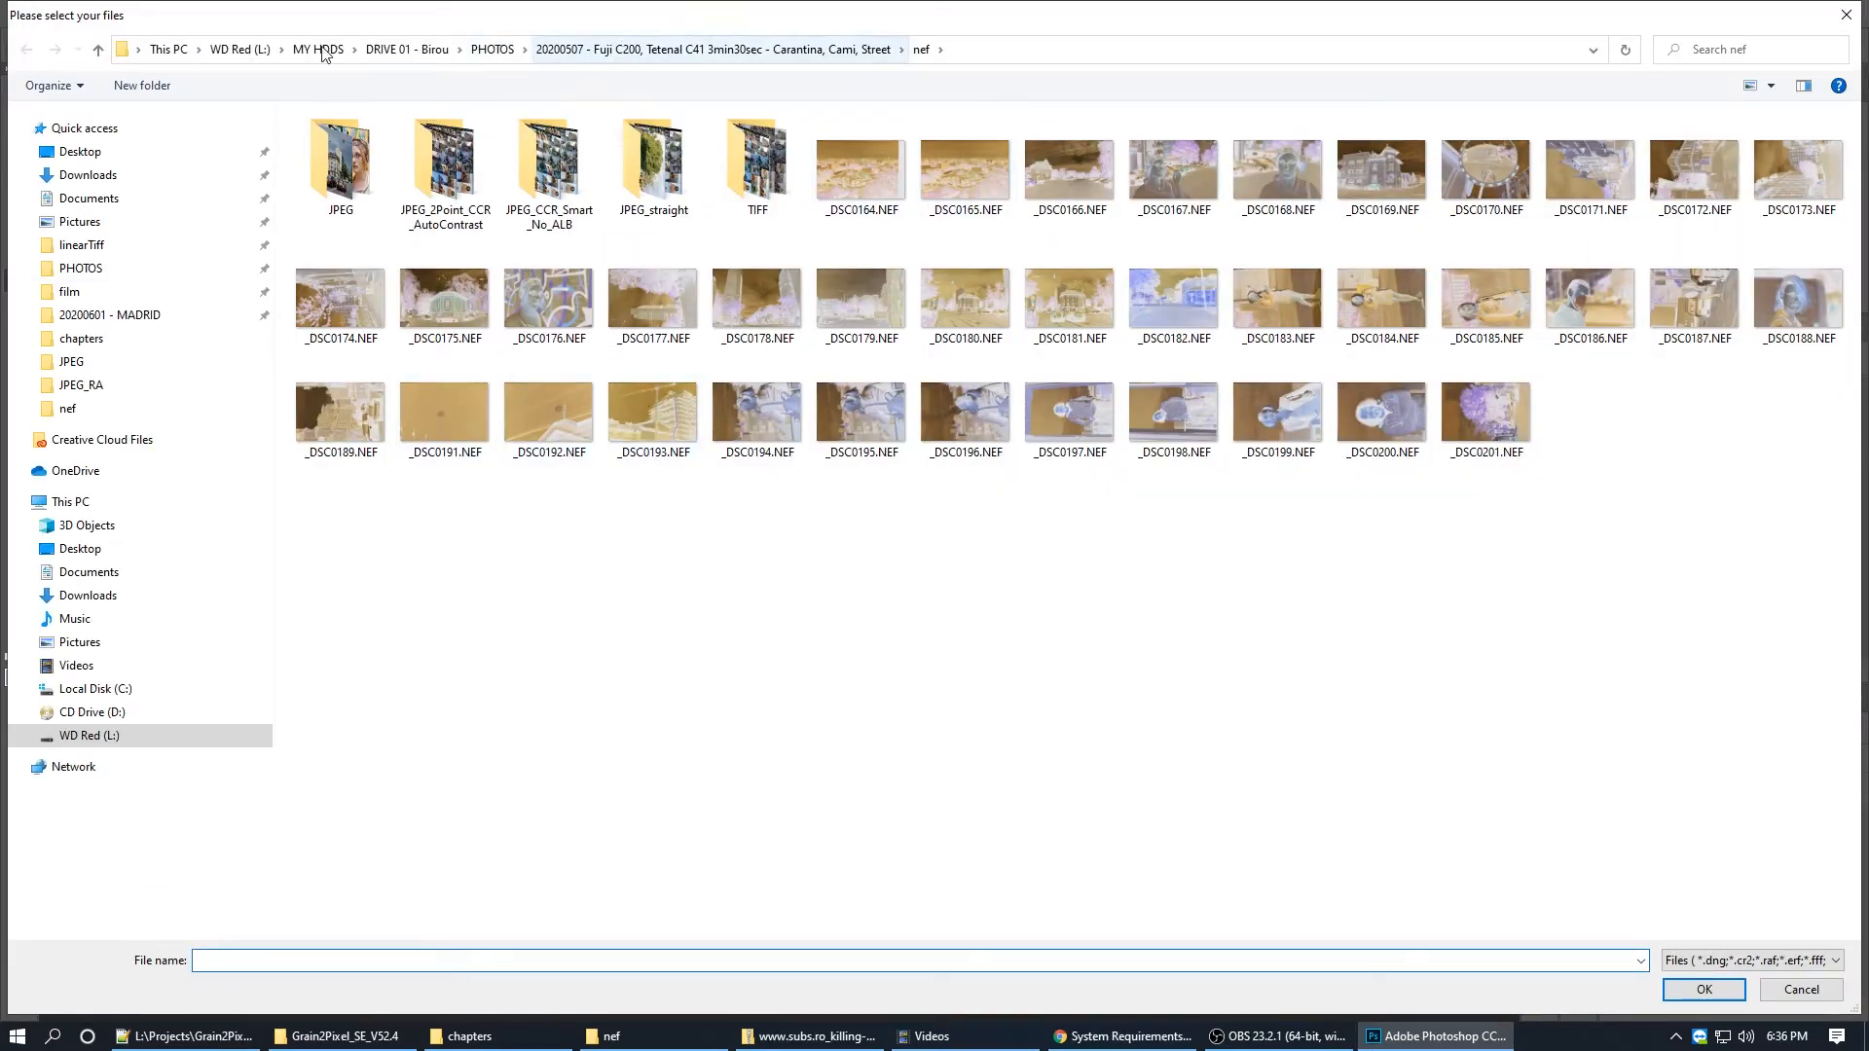
left_click(962, 165)
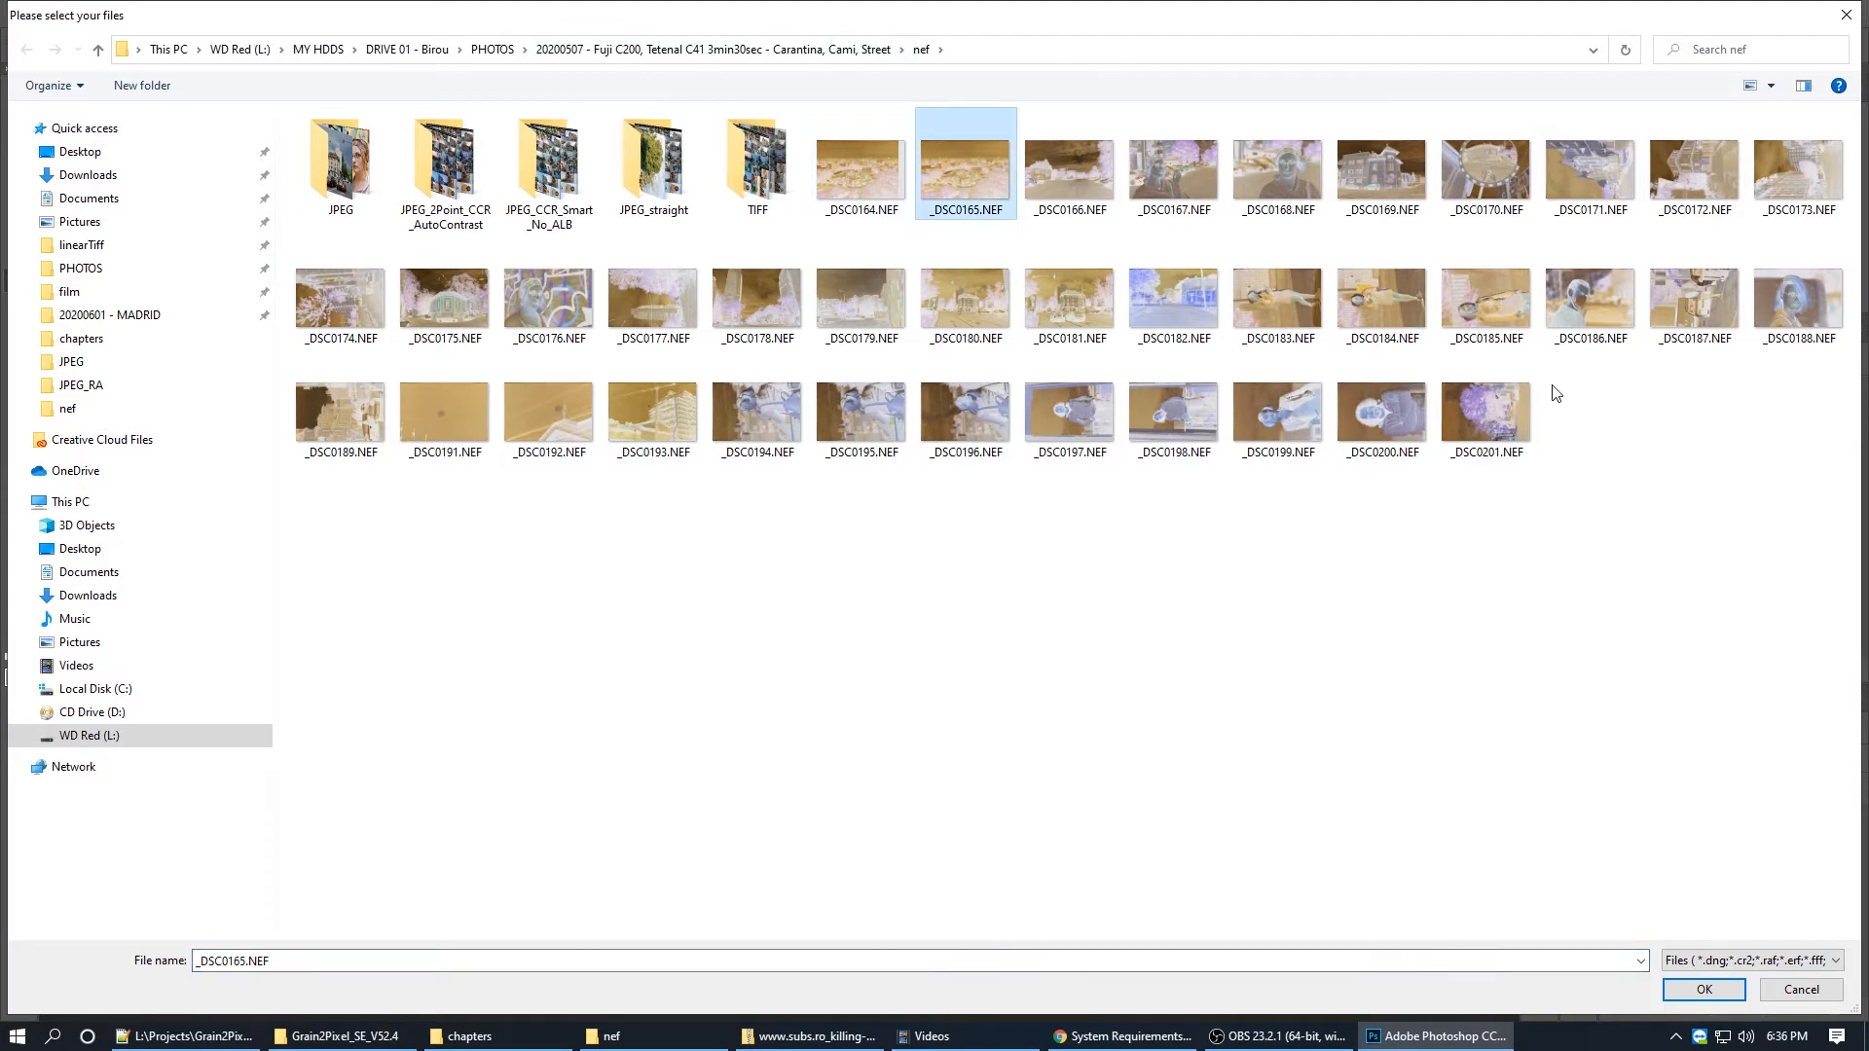
left_click(1526, 396, "shift")
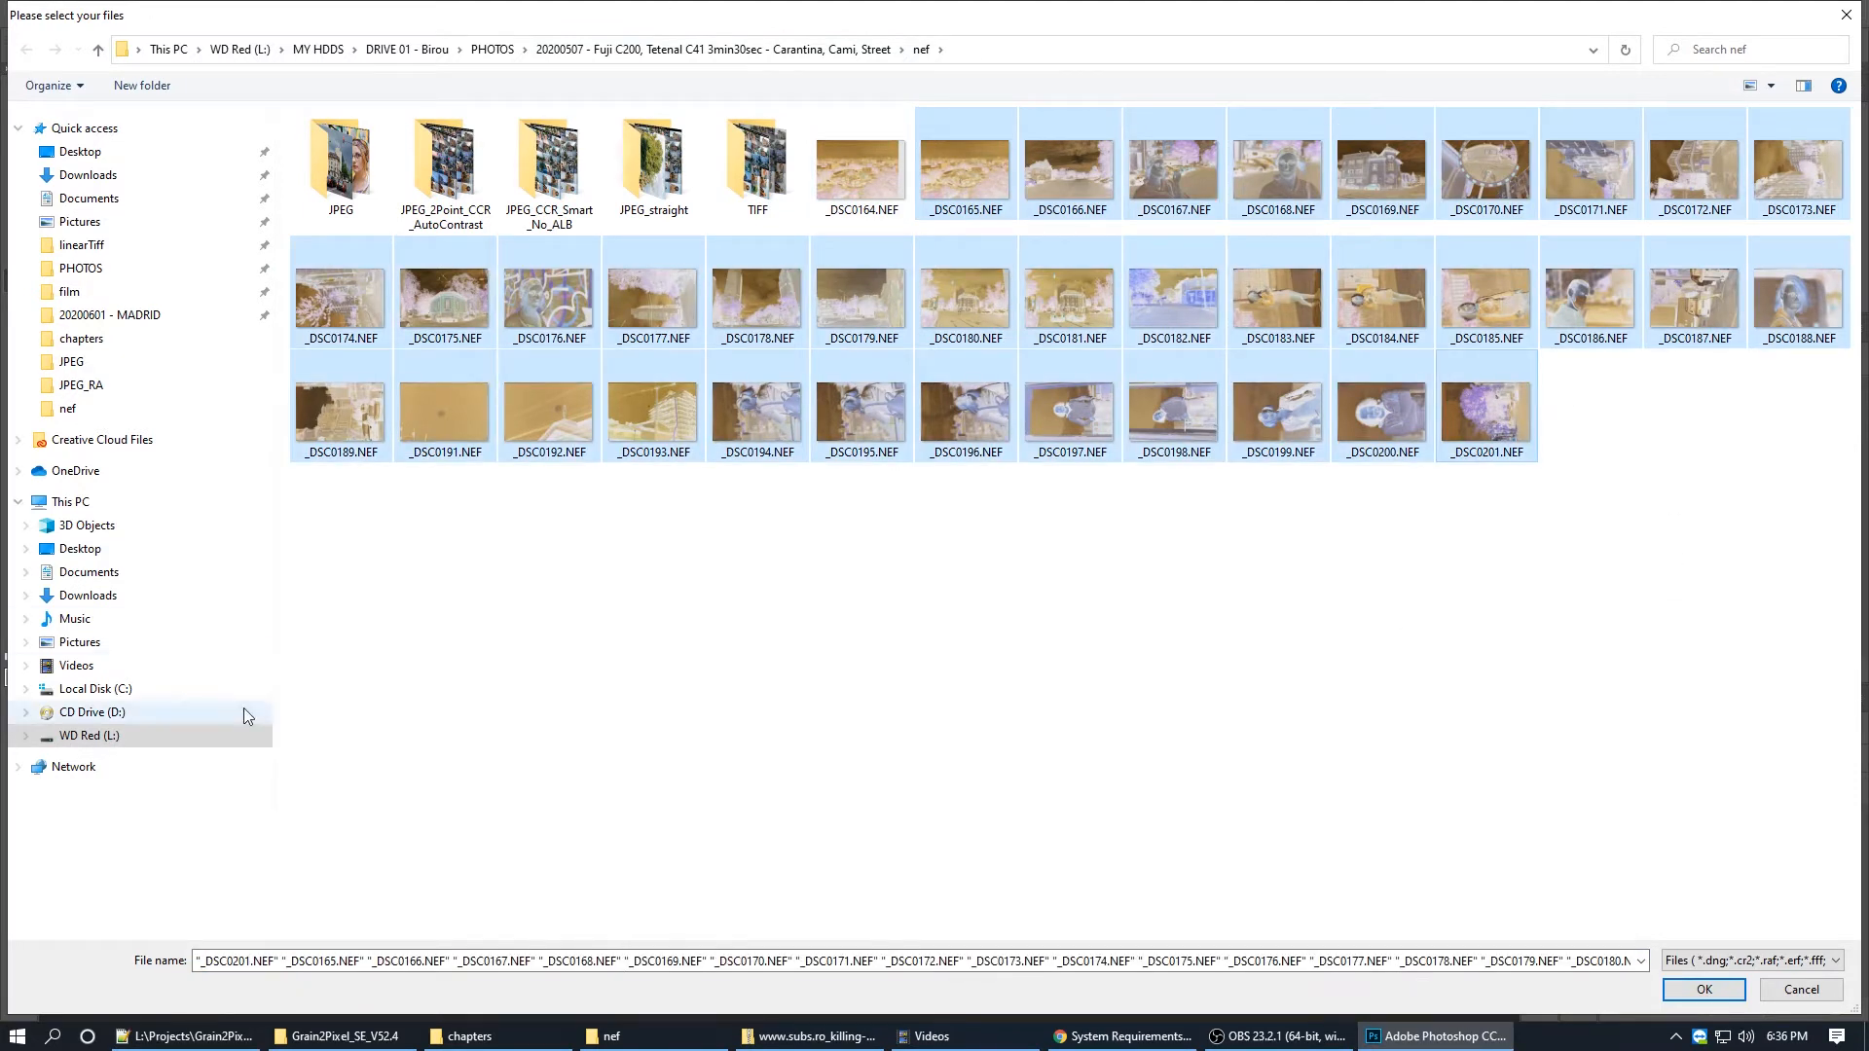
left_click(1704, 989)
left_click_drag(1545, 241, 1505, 213)
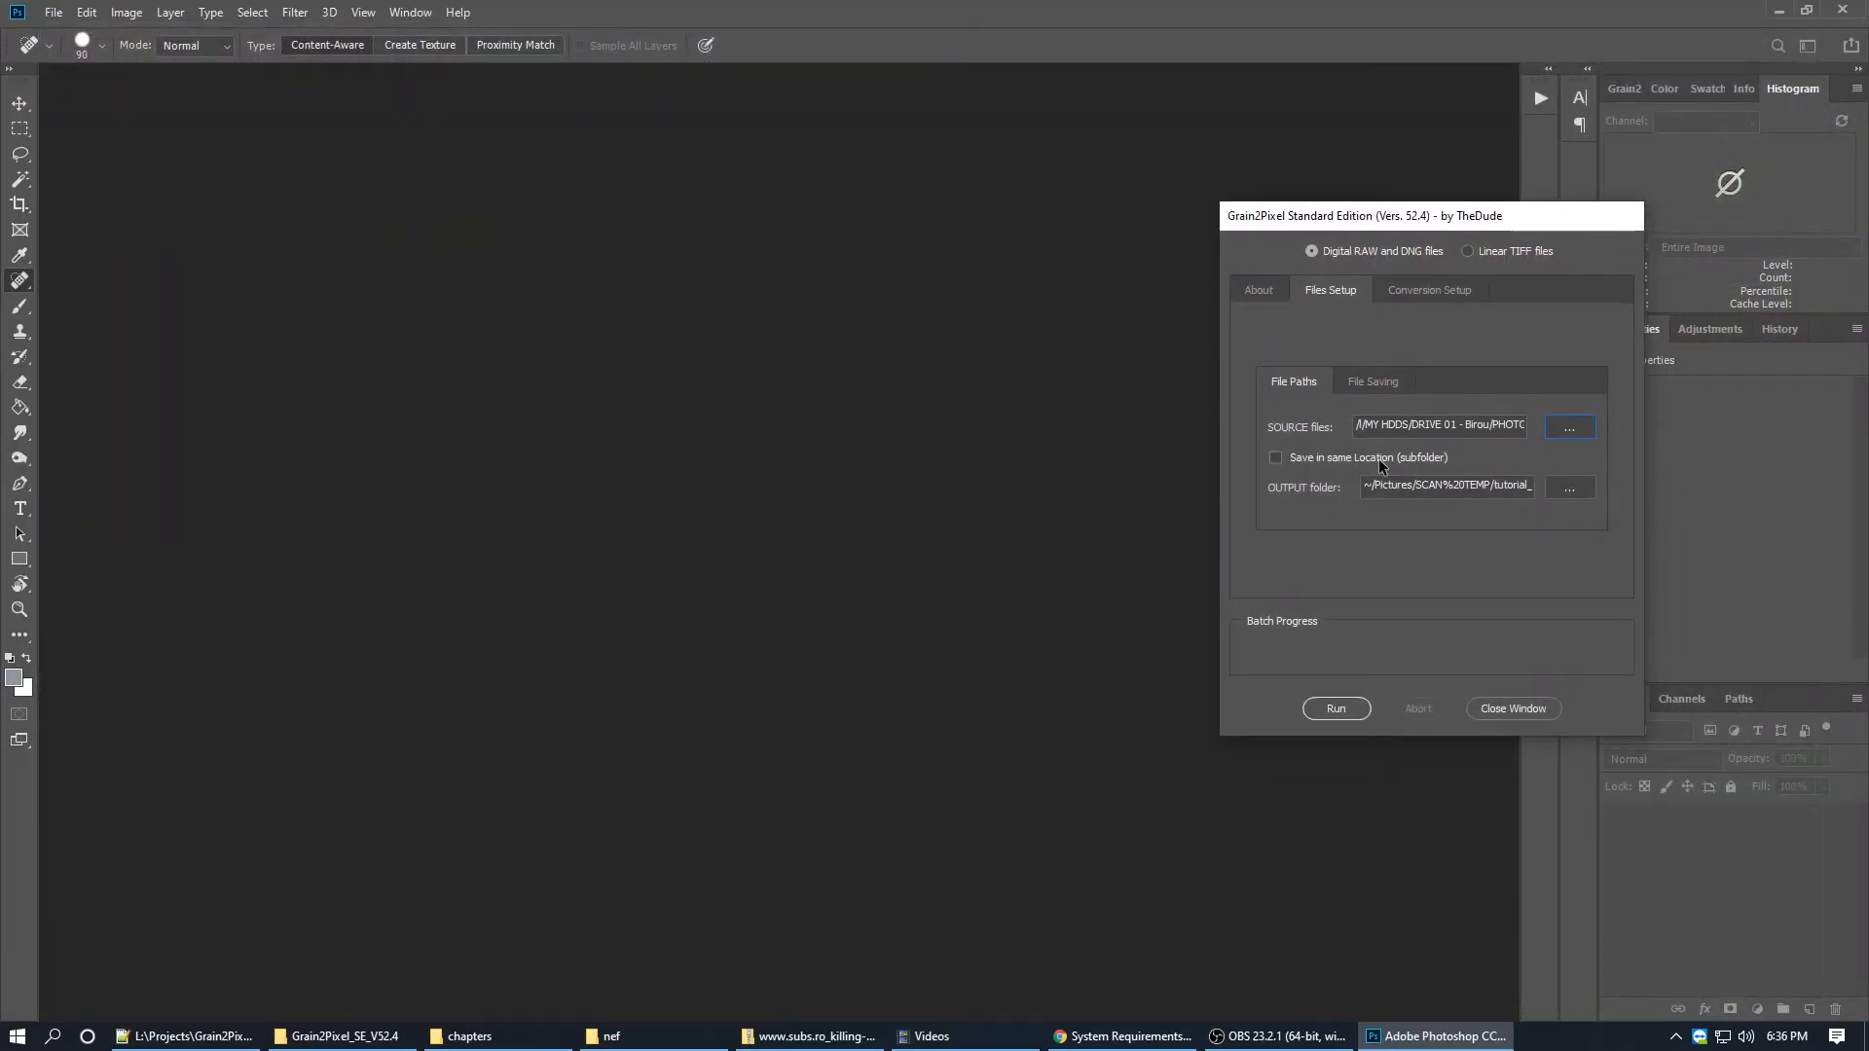
Step: Create a folder named fujiC200 inside tutorial_samples and set it as the output folder
left_click(1565, 491)
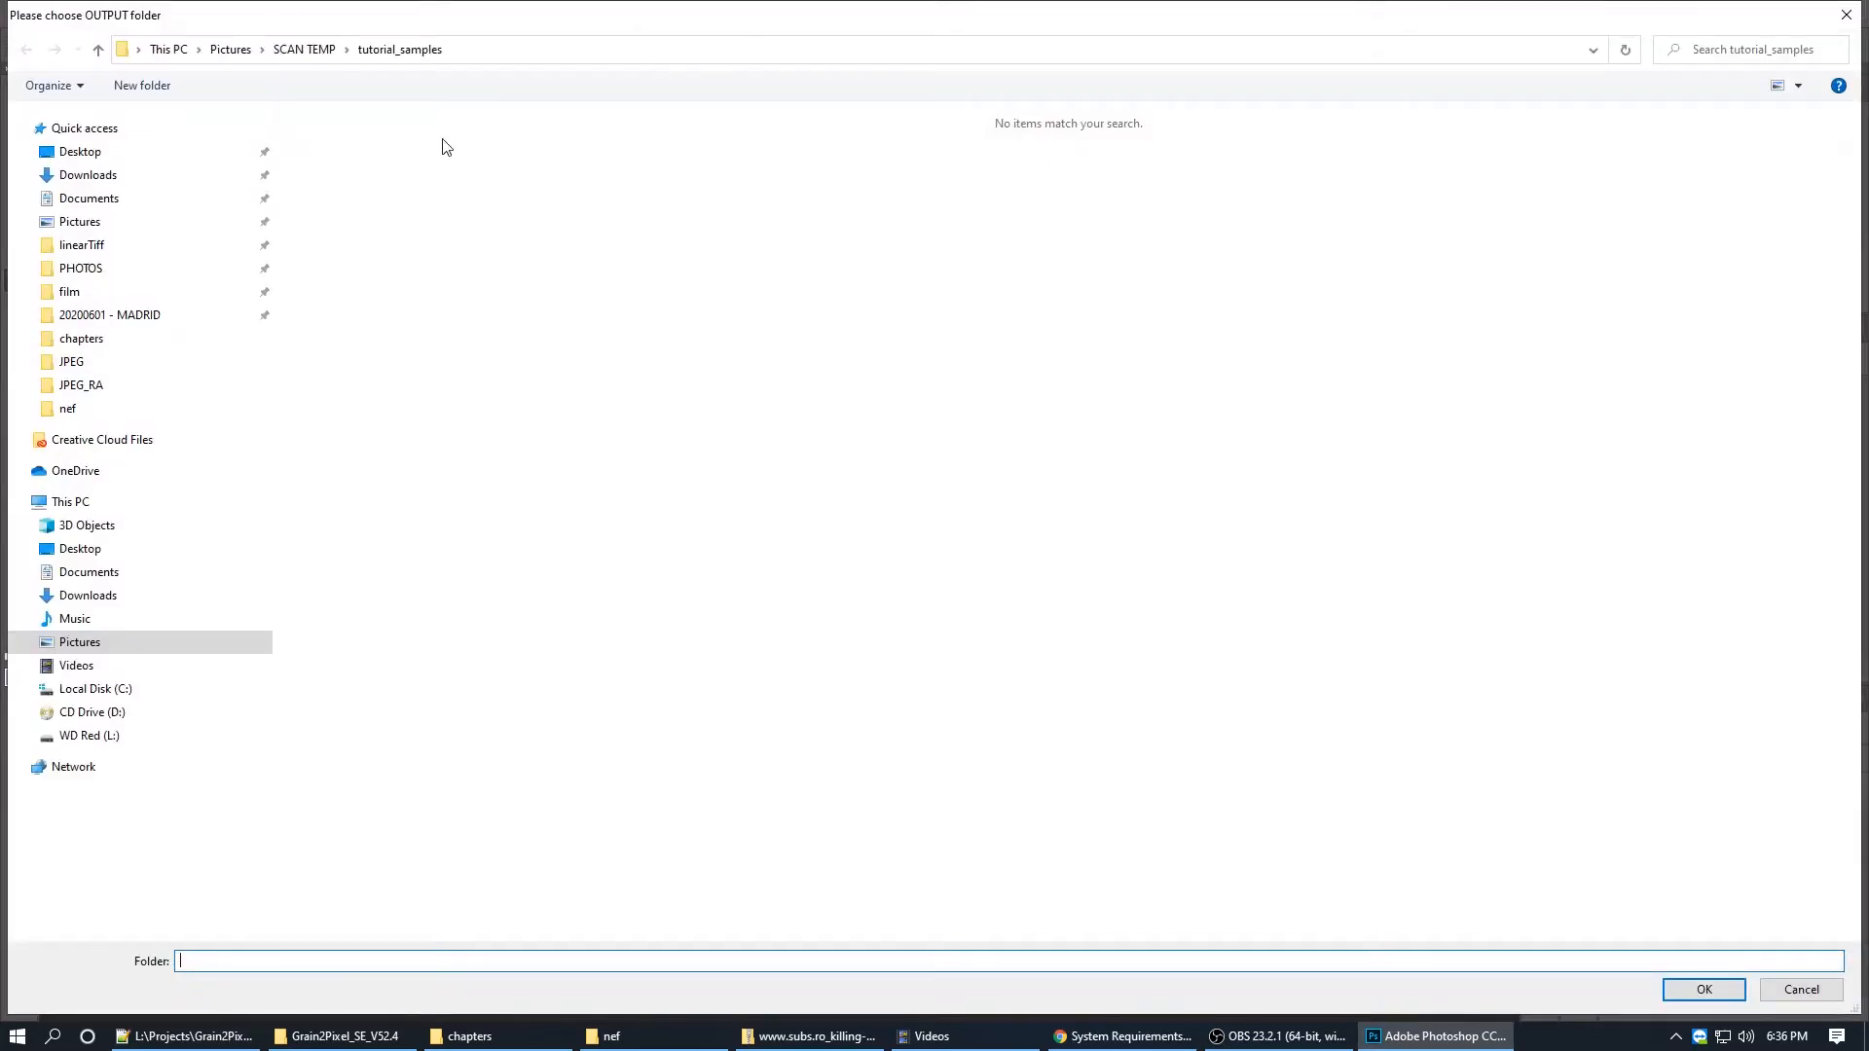
left_click(174, 83)
type("fu")
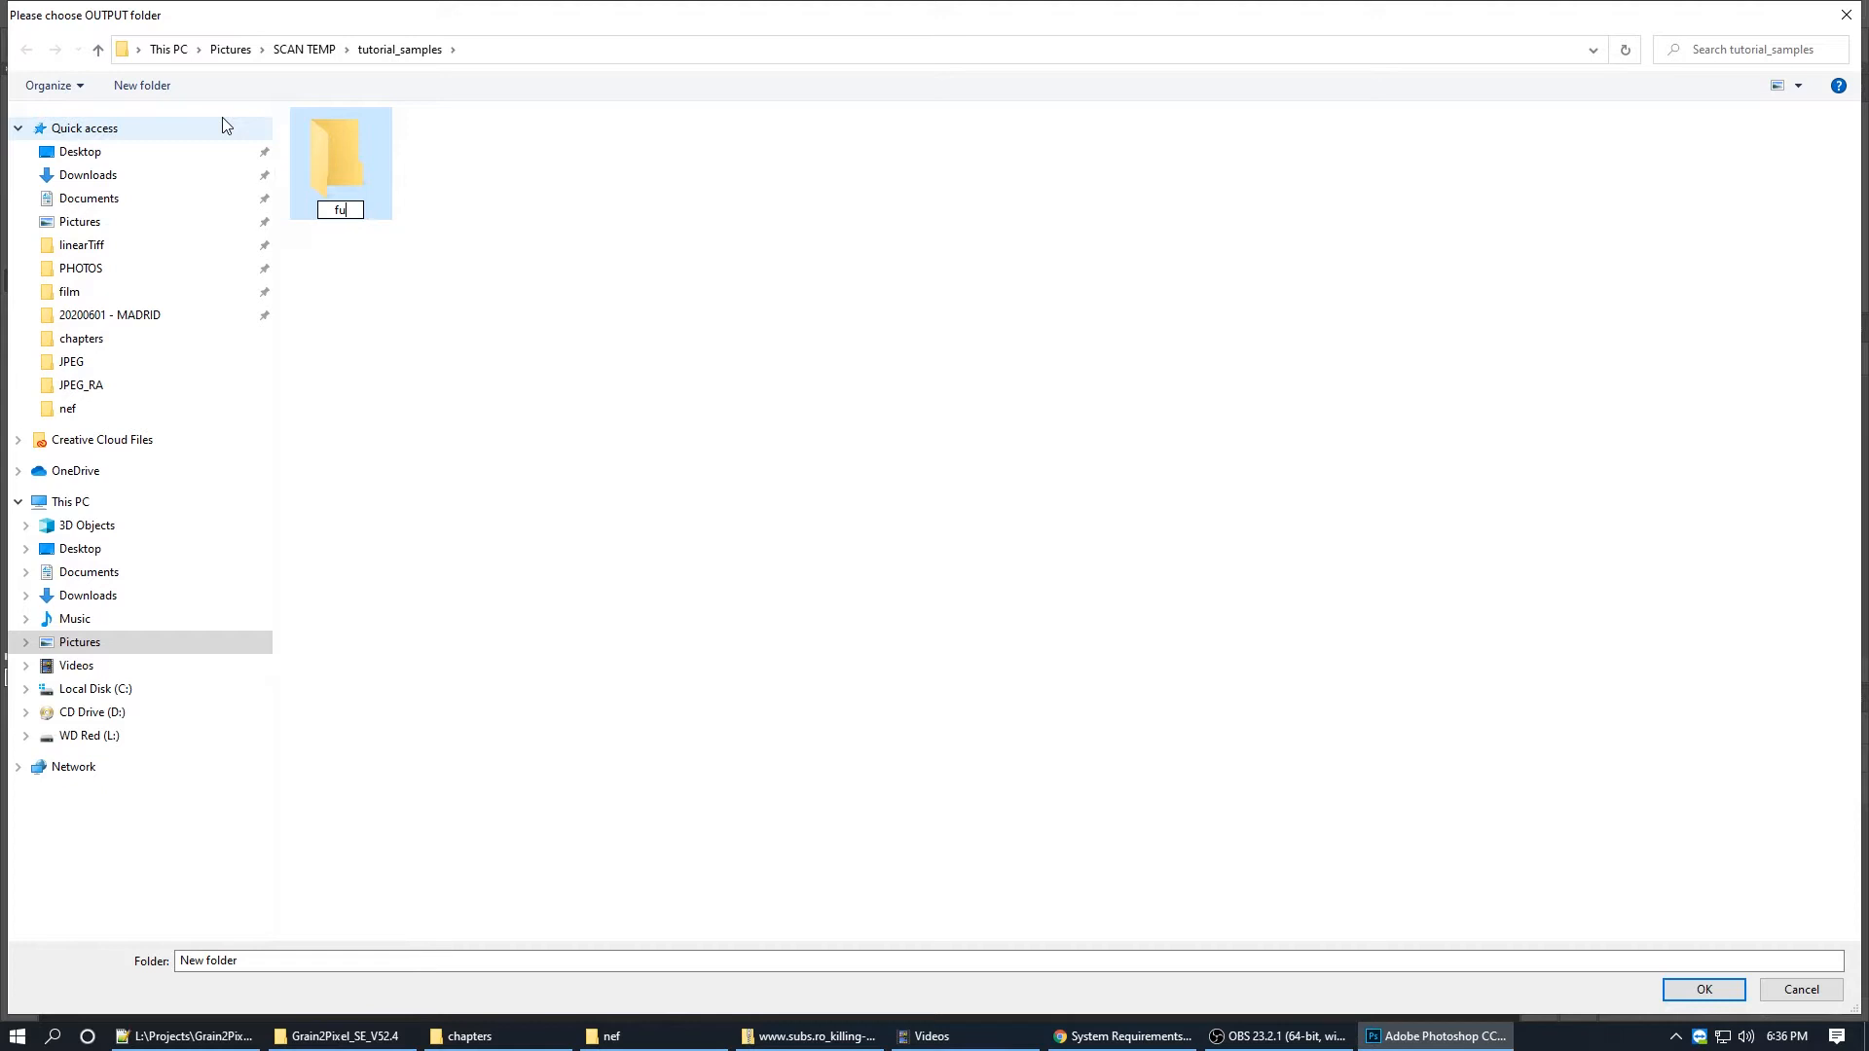
type("jiC200")
key("Return")
key("Return")
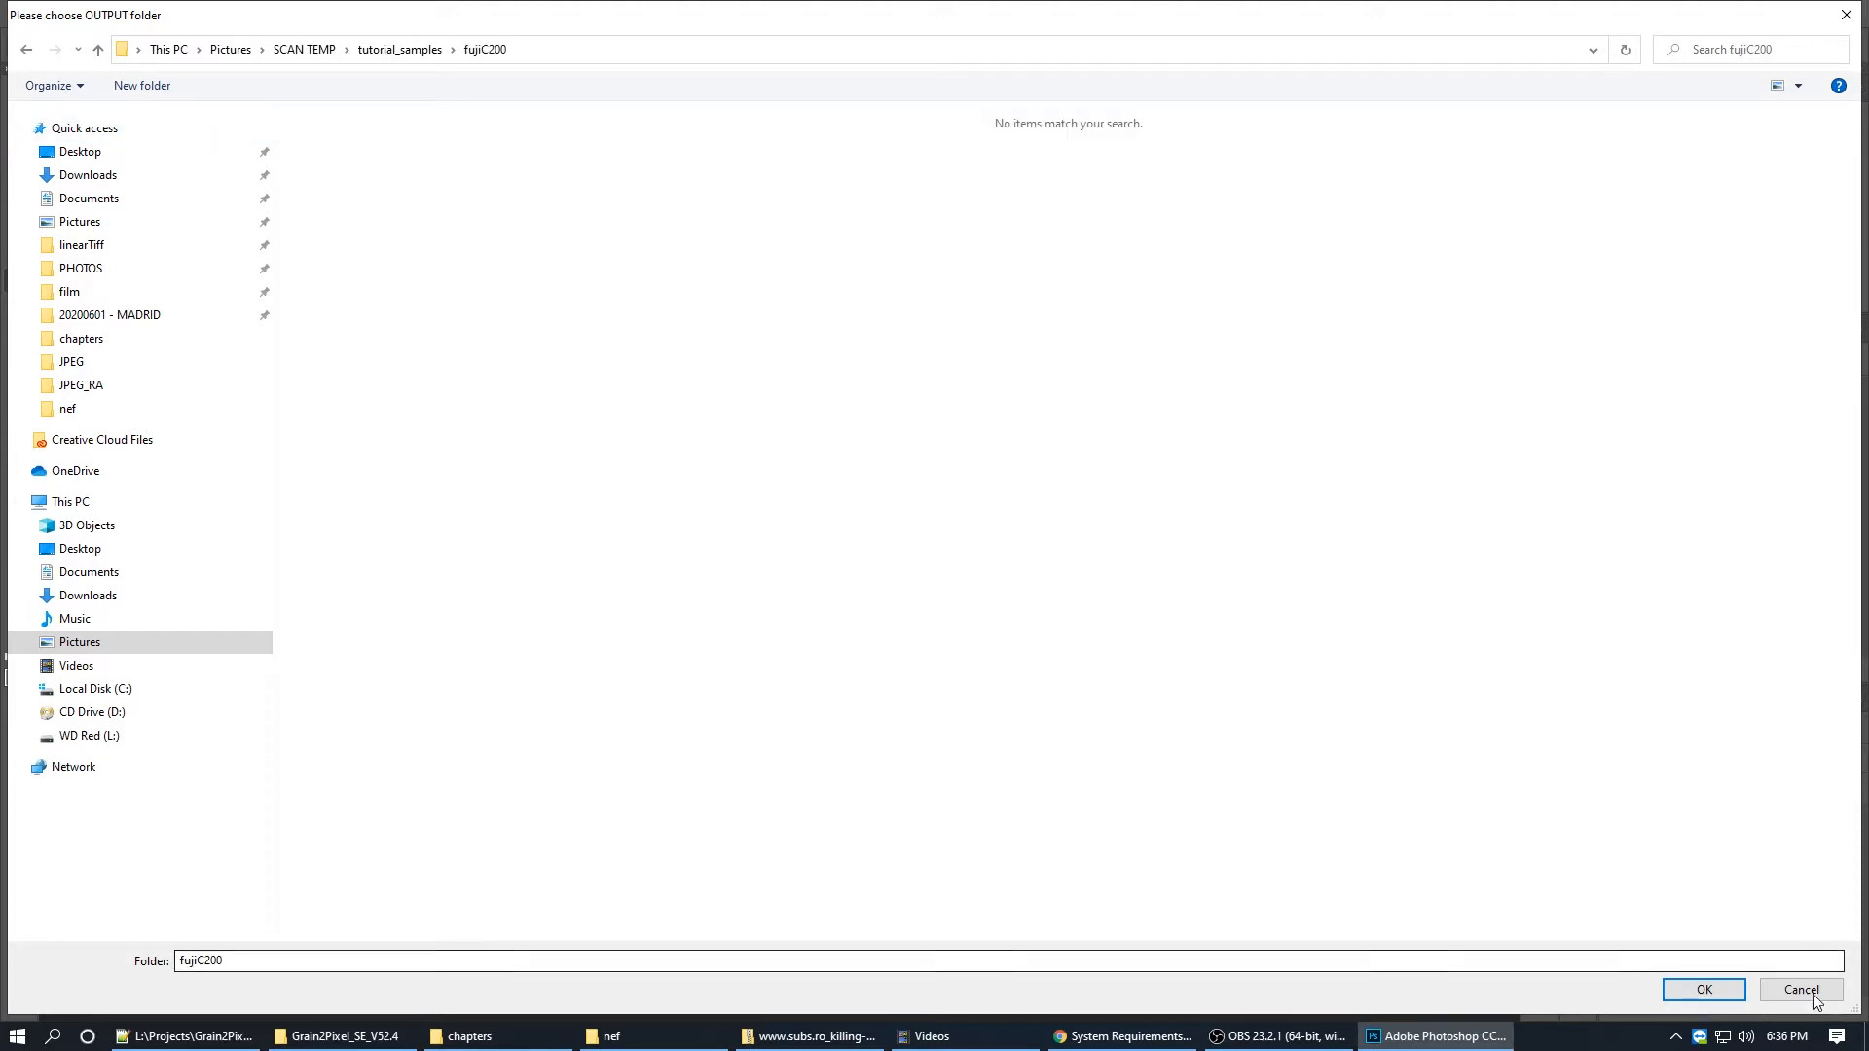
left_click(1705, 990)
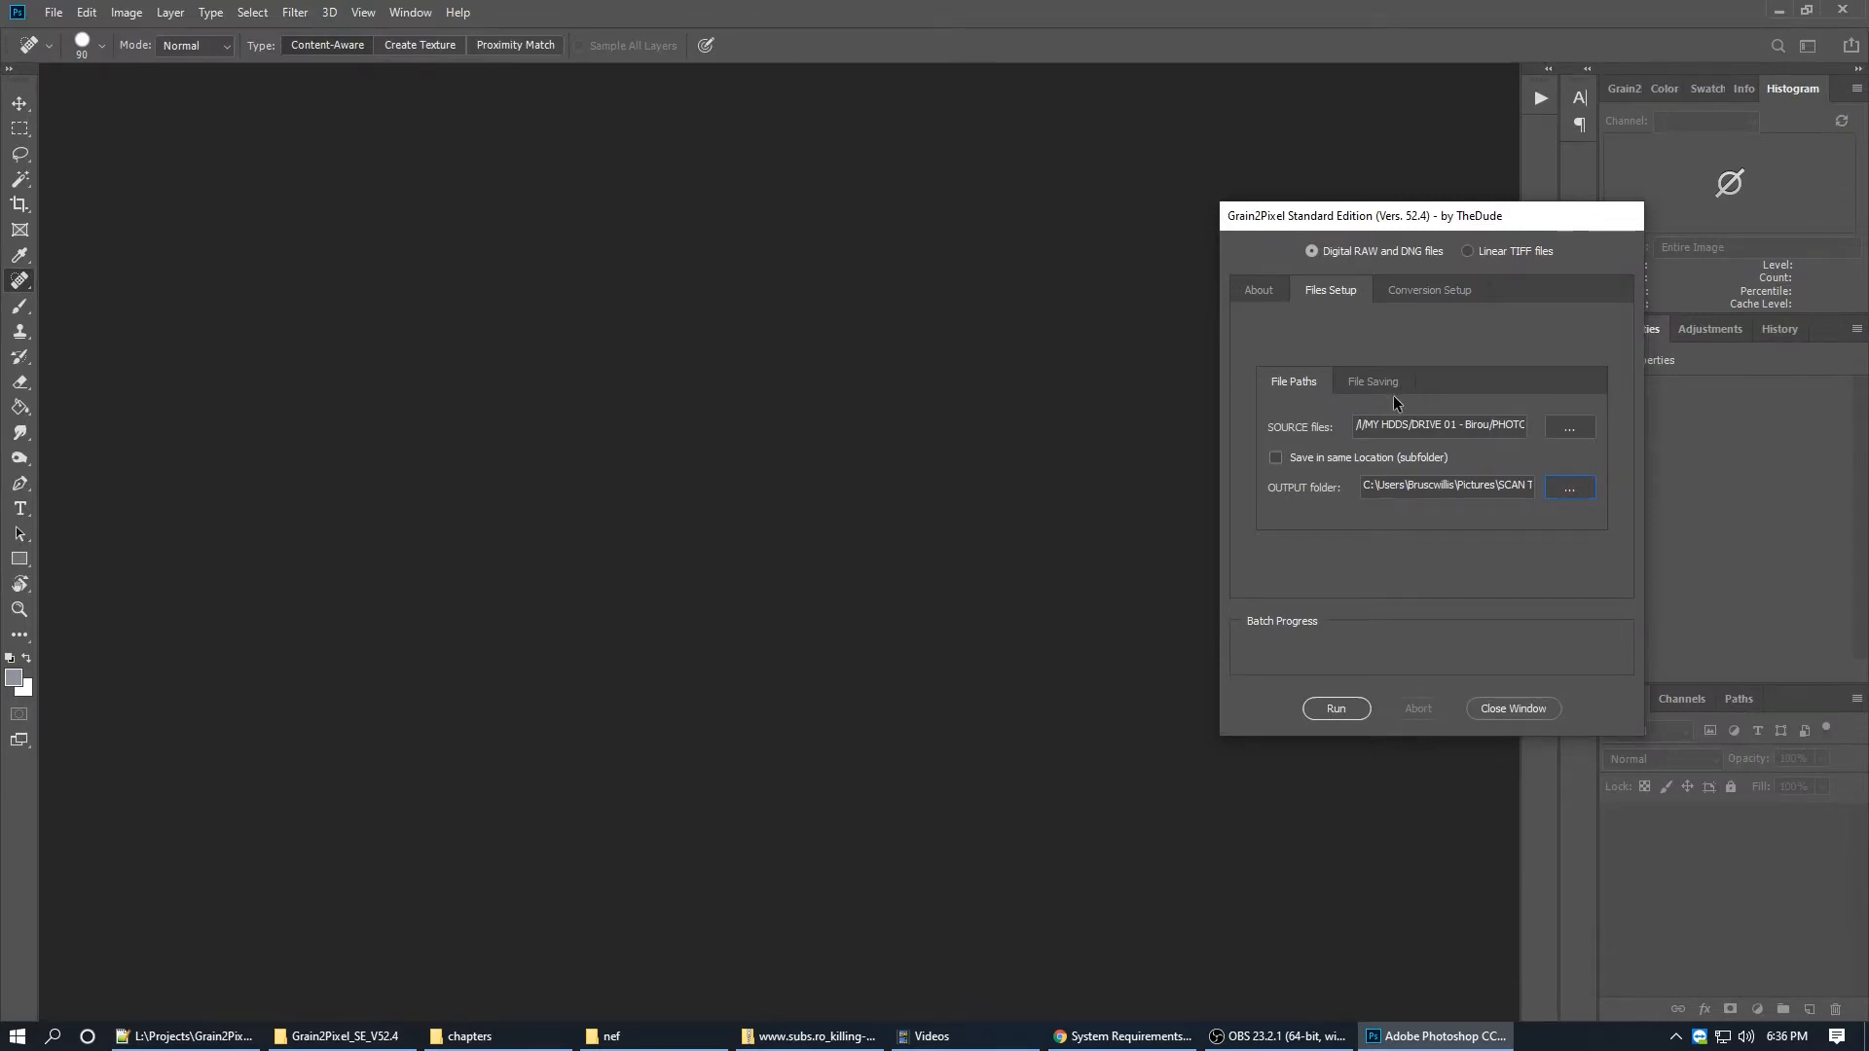
Step: Review the file saving, pre-conversion and conversion settings, including crop method, film base sampling, colour cast removal and keeping files open
left_click(1390, 387)
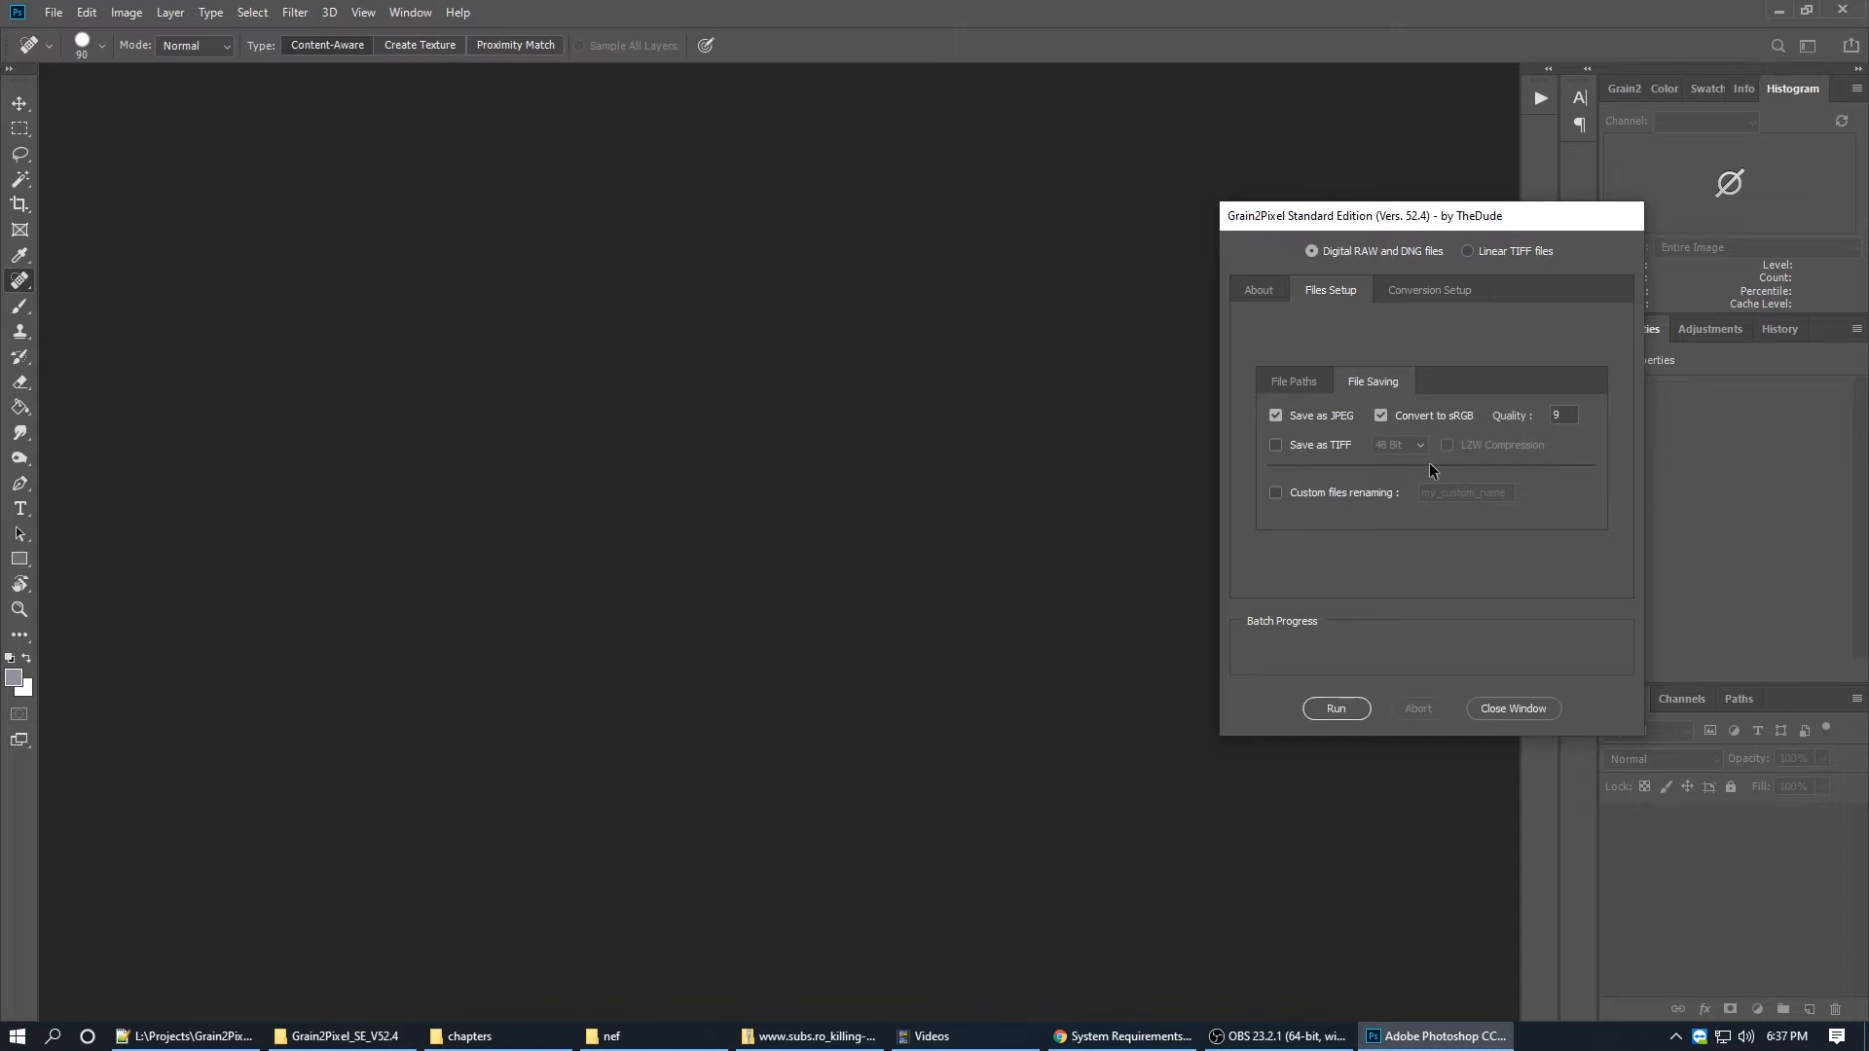
left_click(1325, 446)
left_click(1335, 427)
left_click(1416, 292)
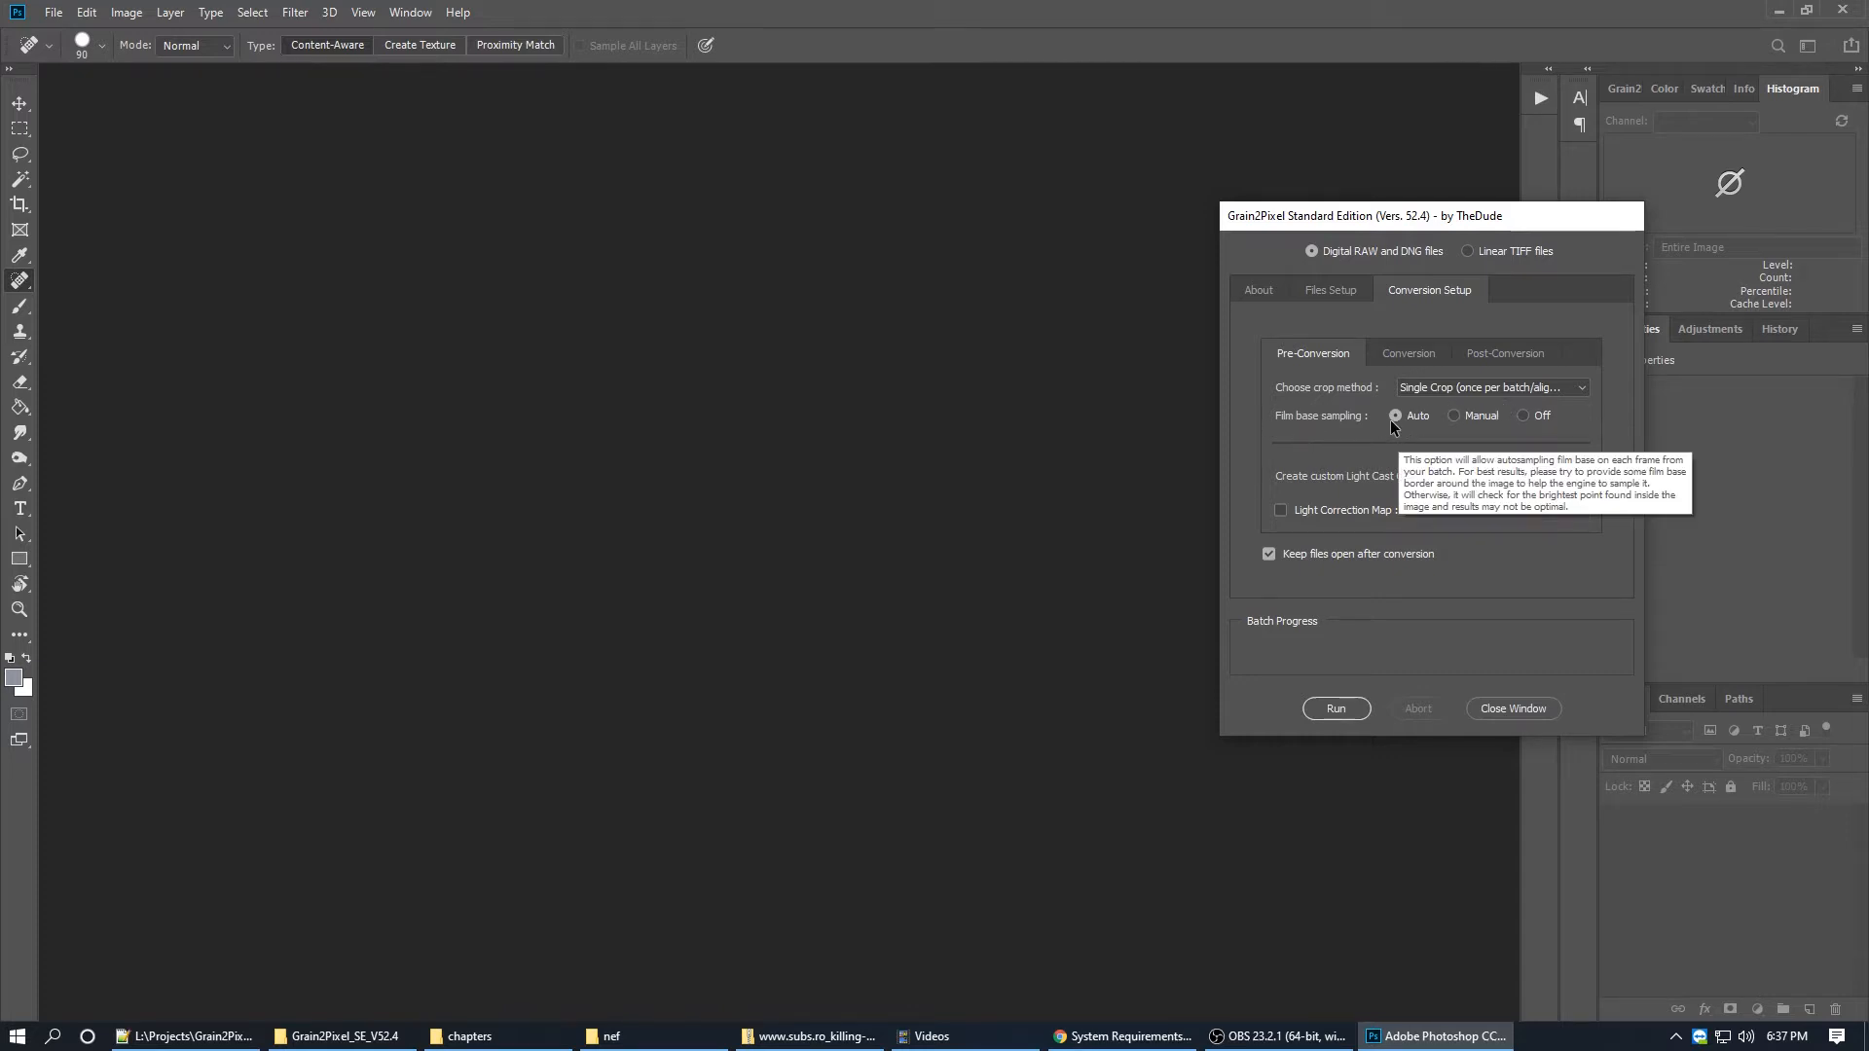
left_click(1410, 354)
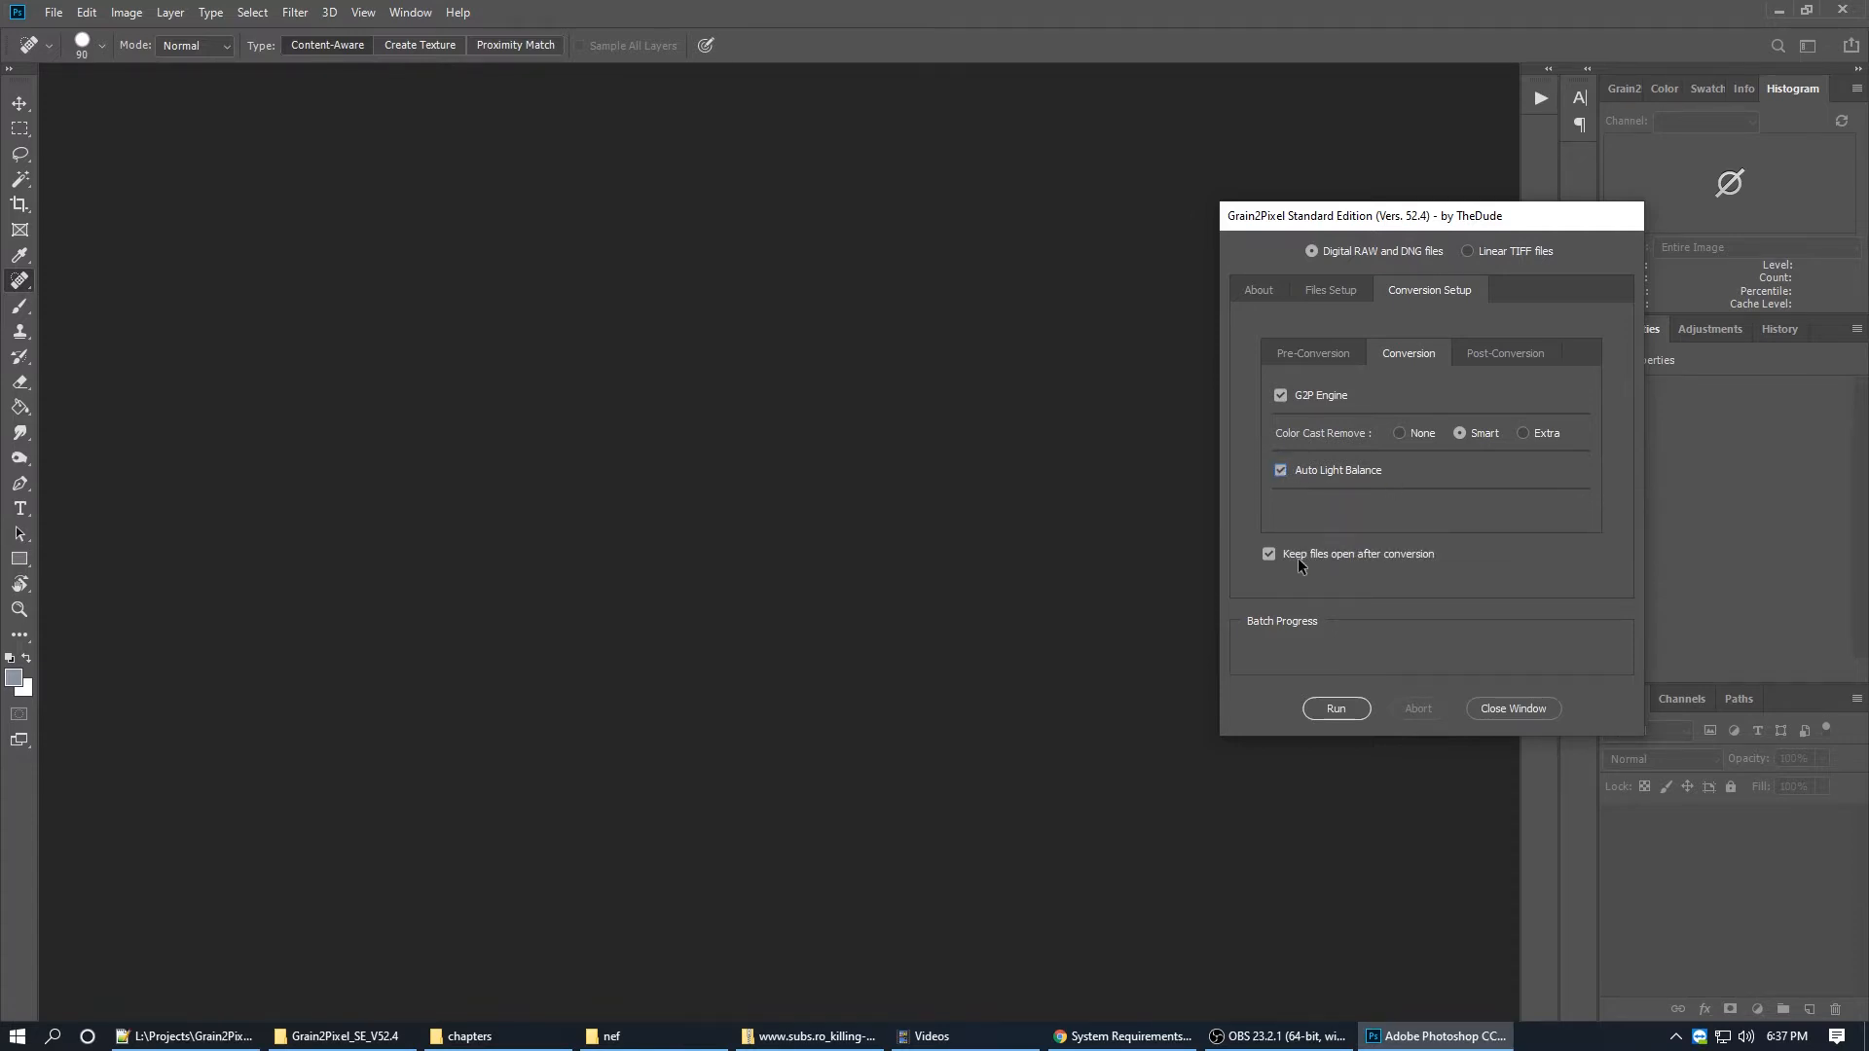
left_click(1269, 554)
left_click(1269, 553)
Step: Inspect the available post-conversion actions and choose the Sharpening 24Mpx action for Action 4
left_click(1480, 356)
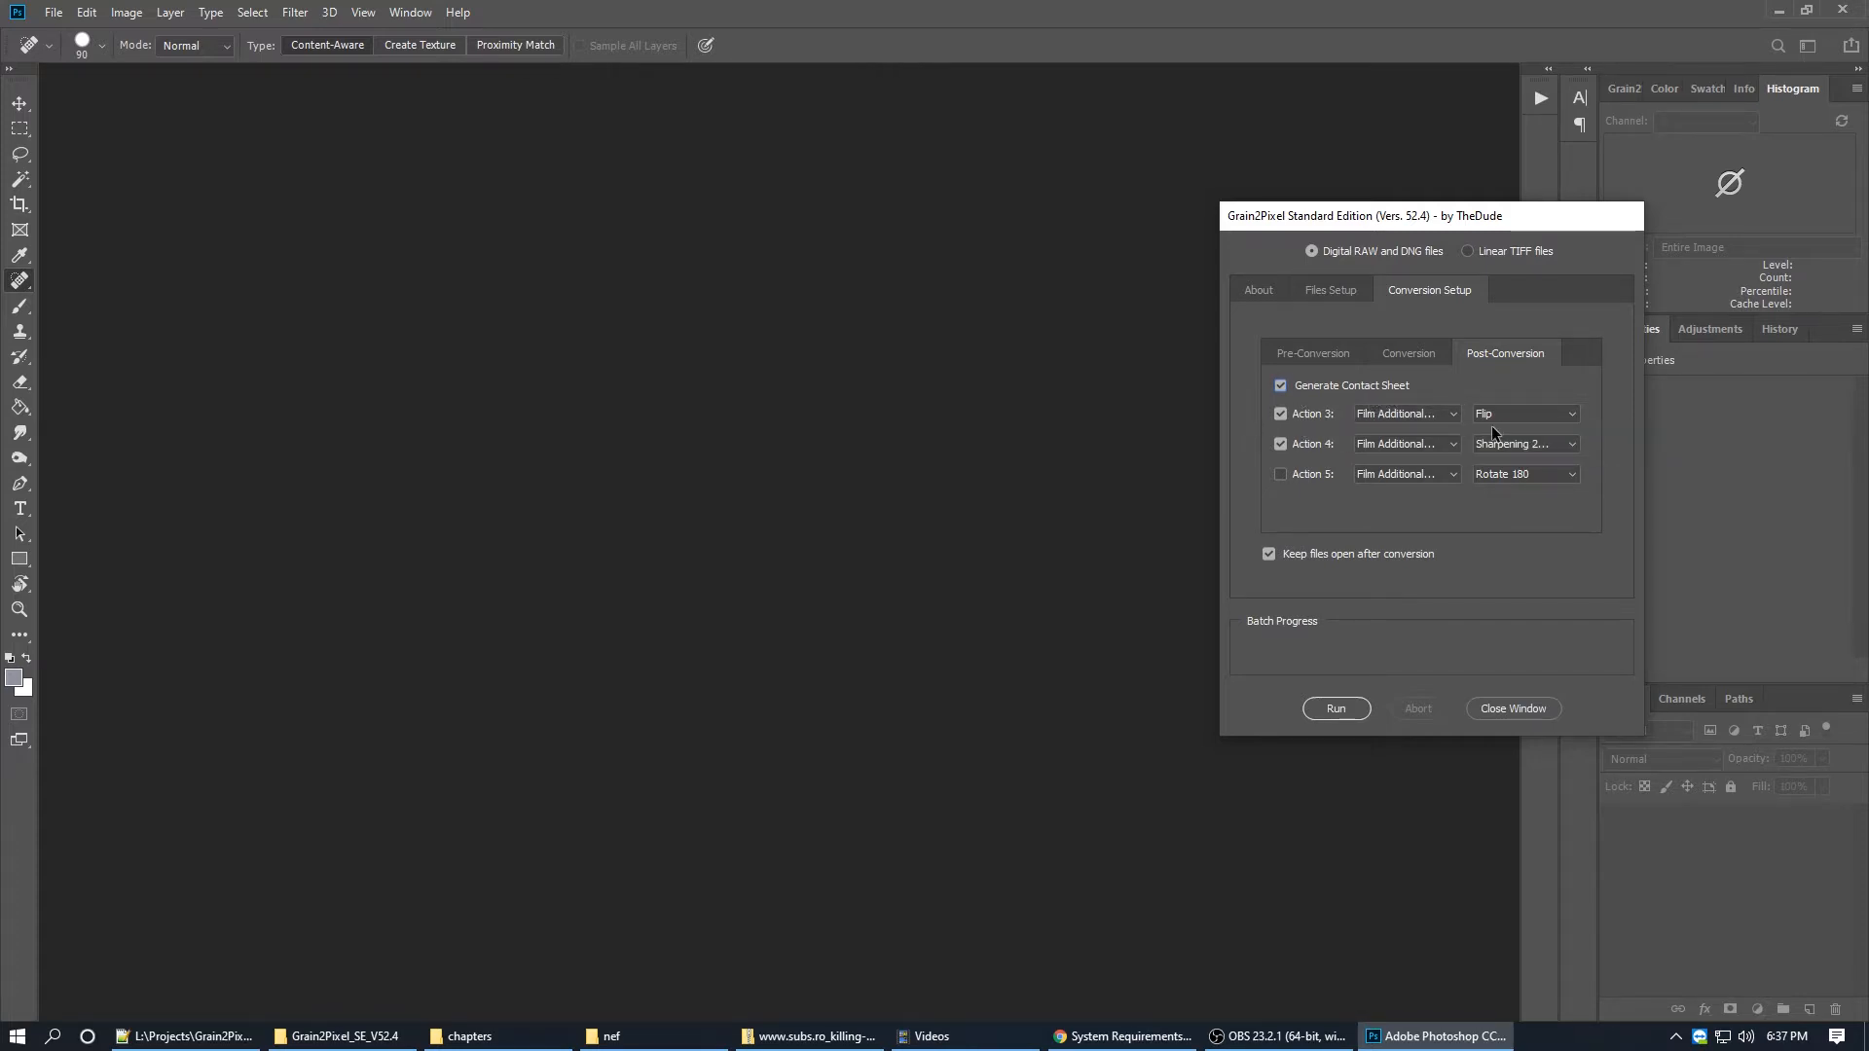
left_click(1414, 417)
left_click(1427, 416)
left_click(1525, 419)
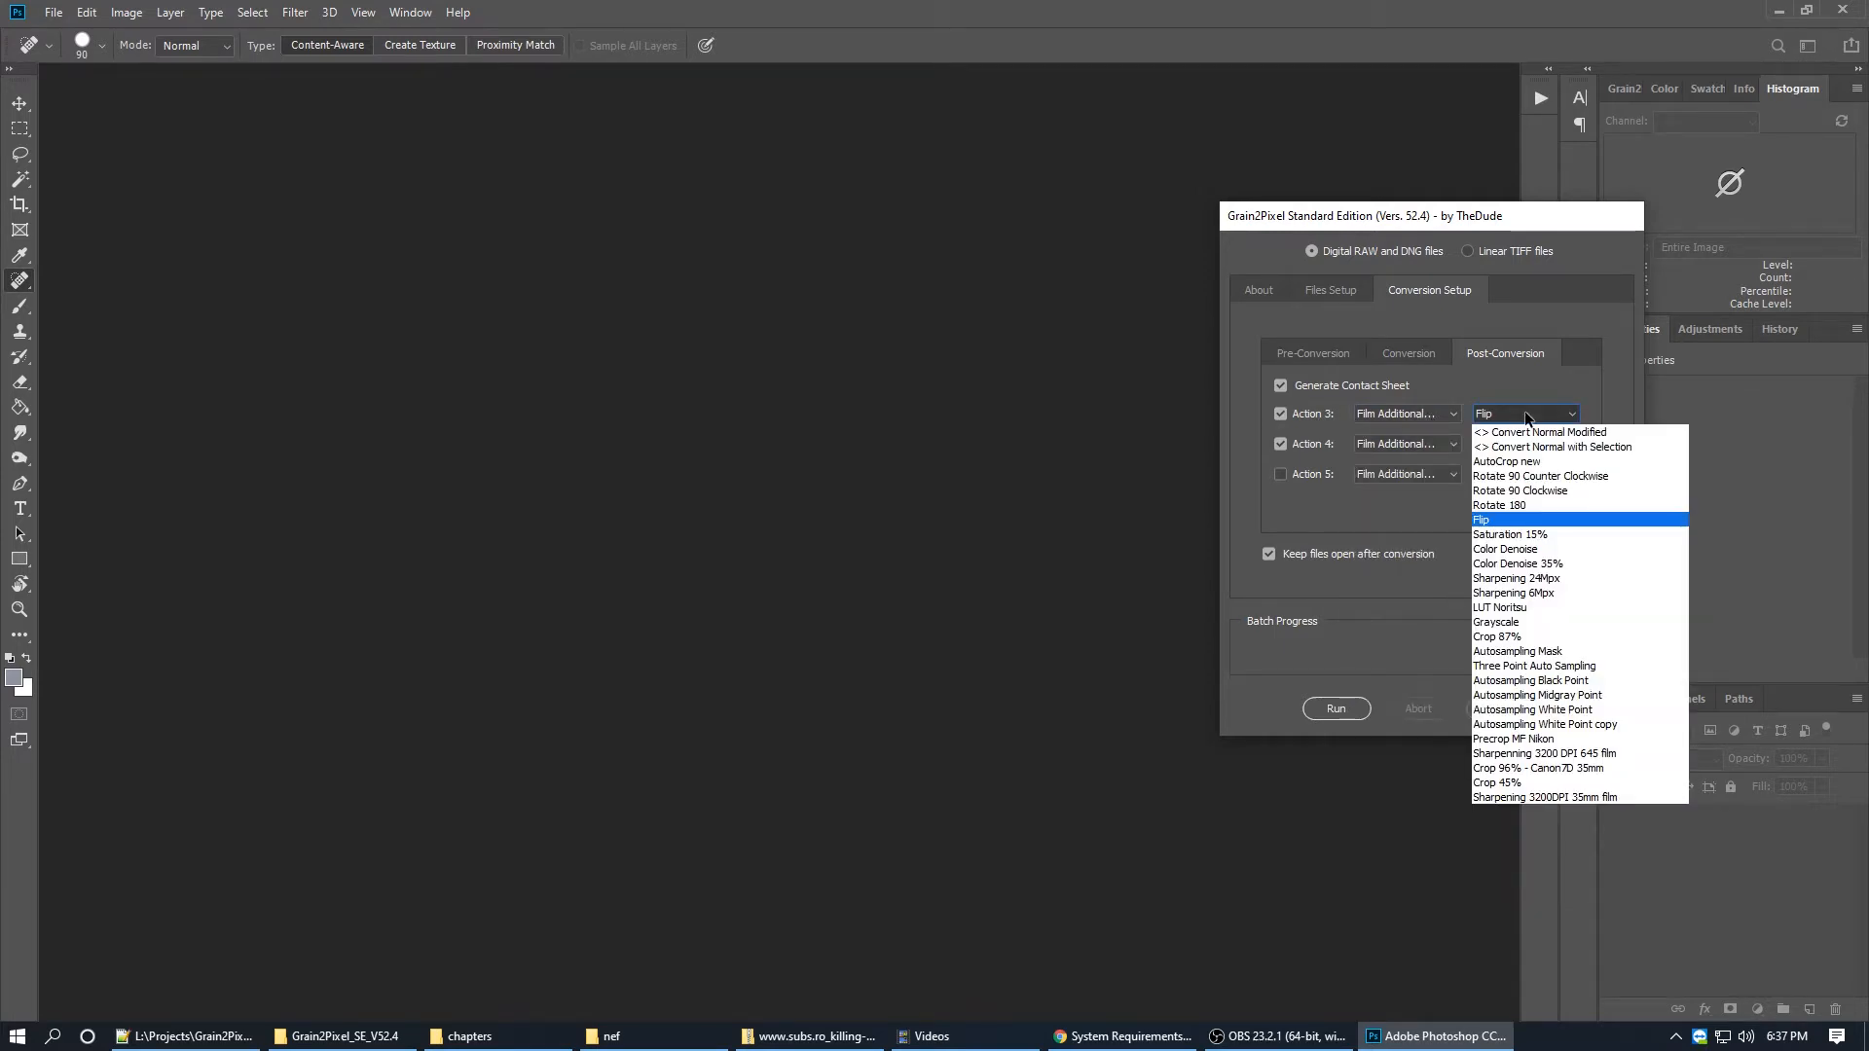
left_click(1525, 418)
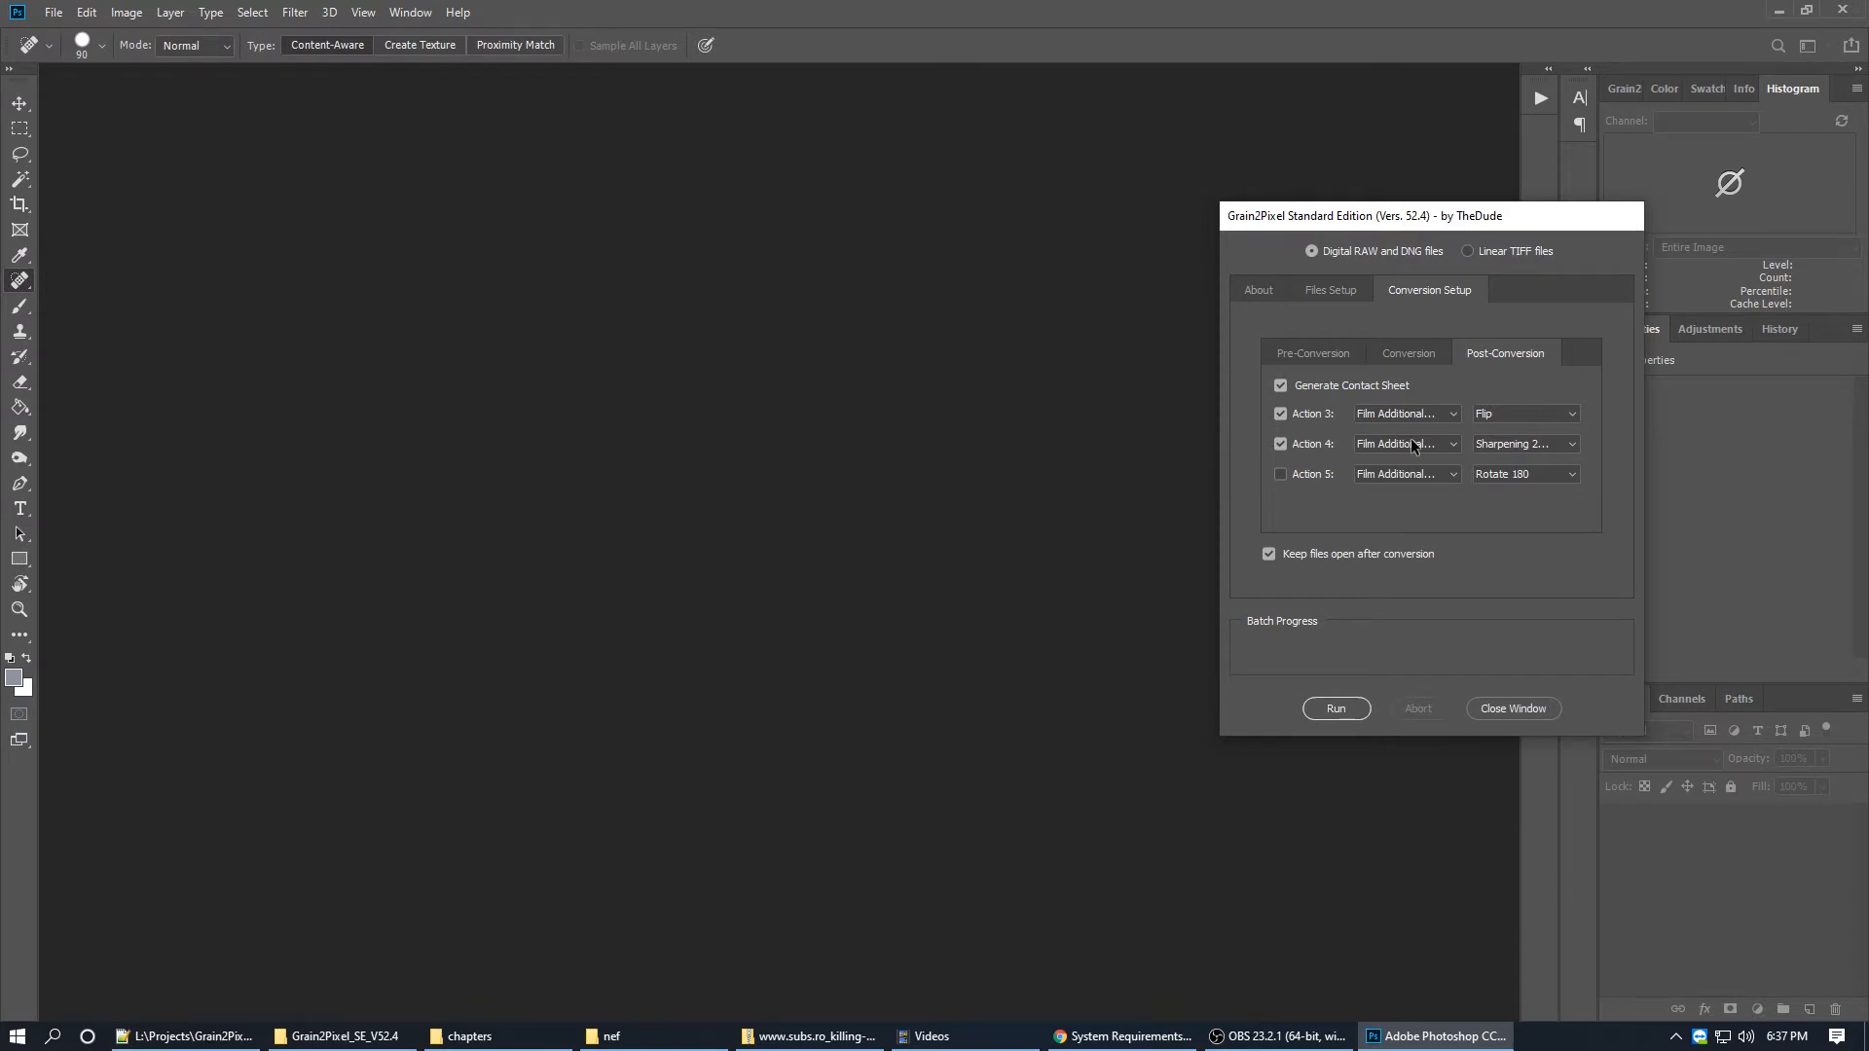
left_click(1530, 448)
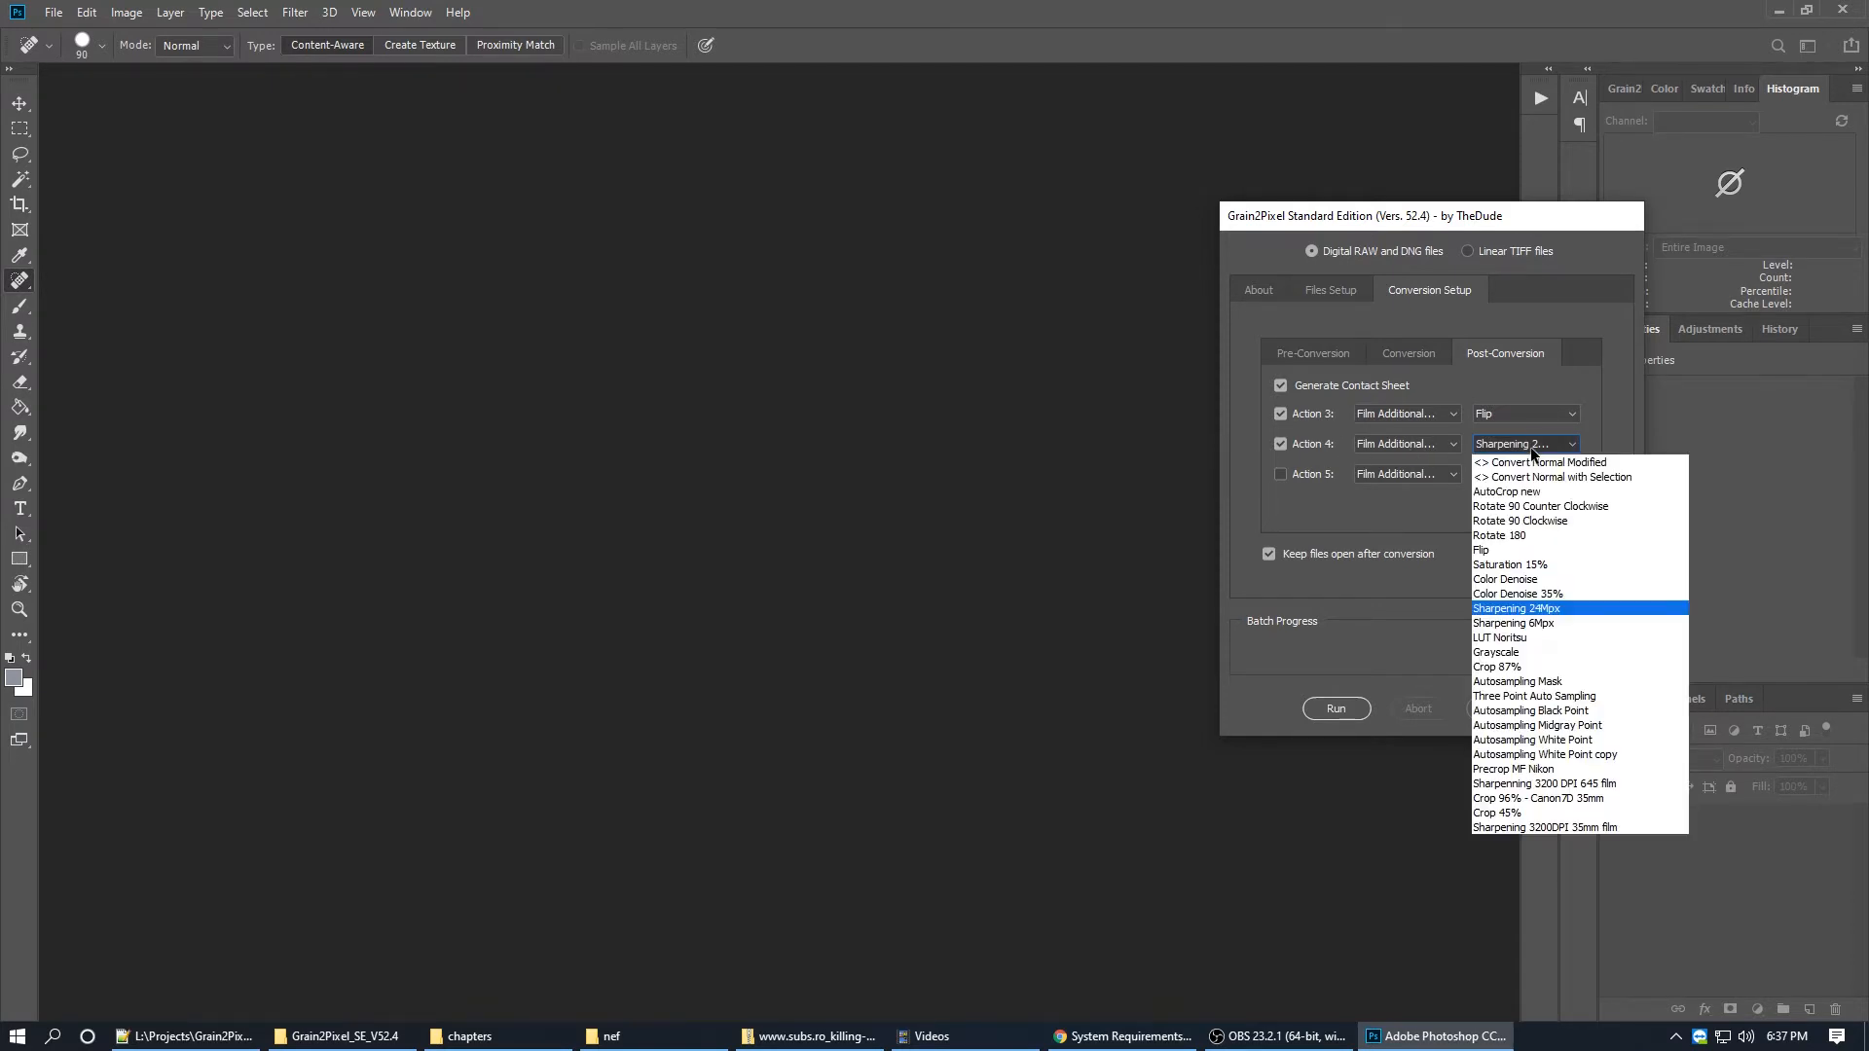
left_click(1561, 610)
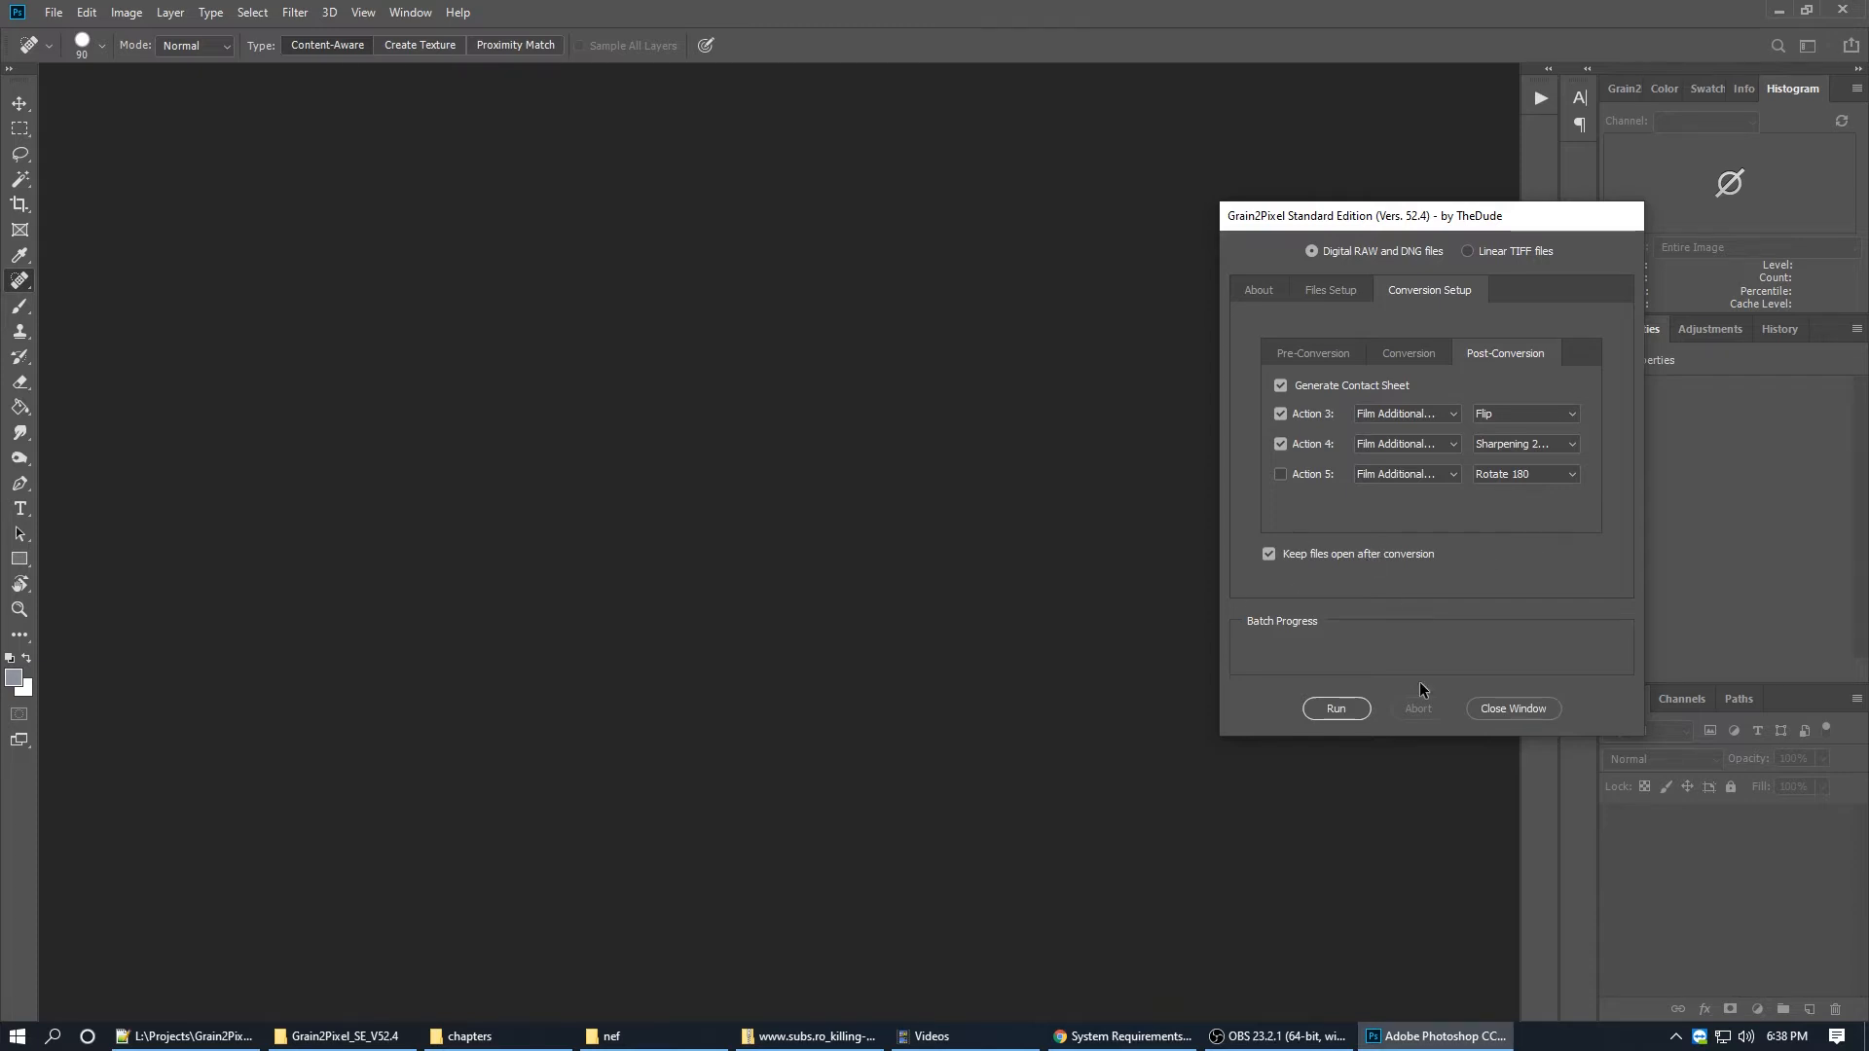
Step: Recheck the source and output paths in the file setup and run the batch conversion
left_click(1330, 291)
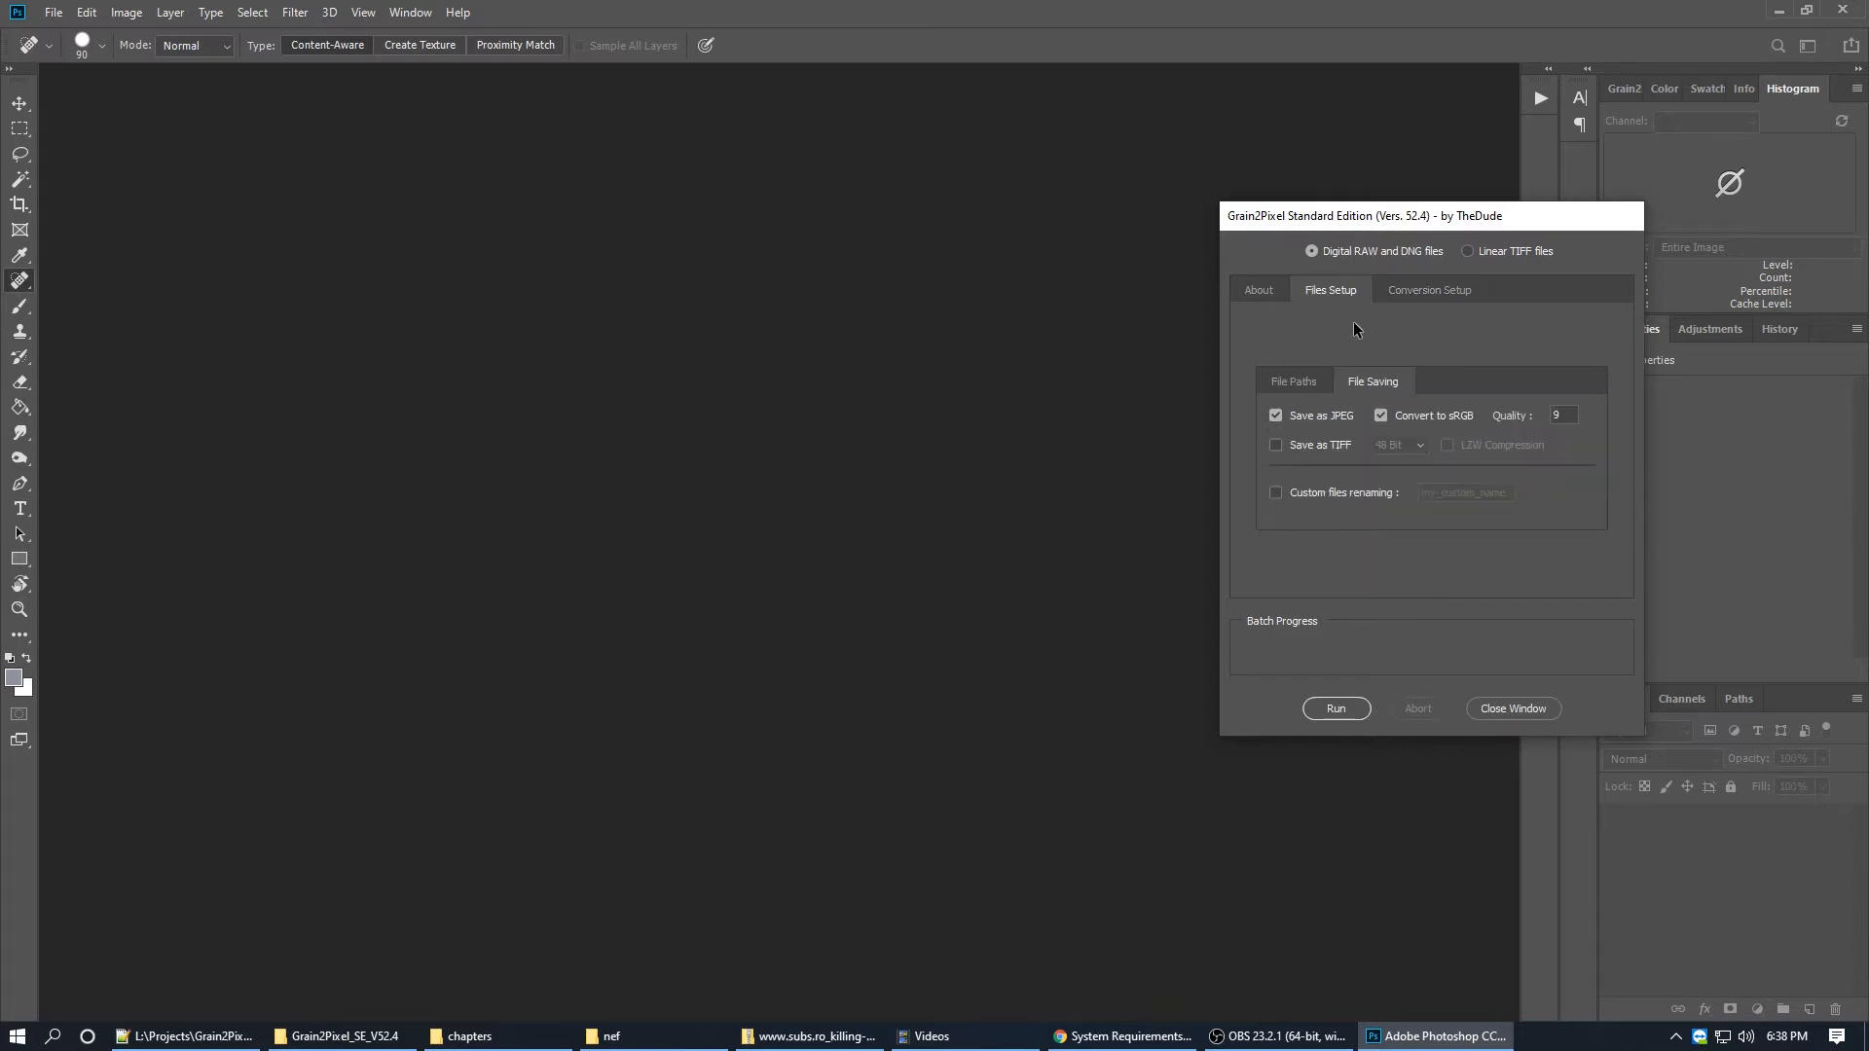
left_click(1316, 385)
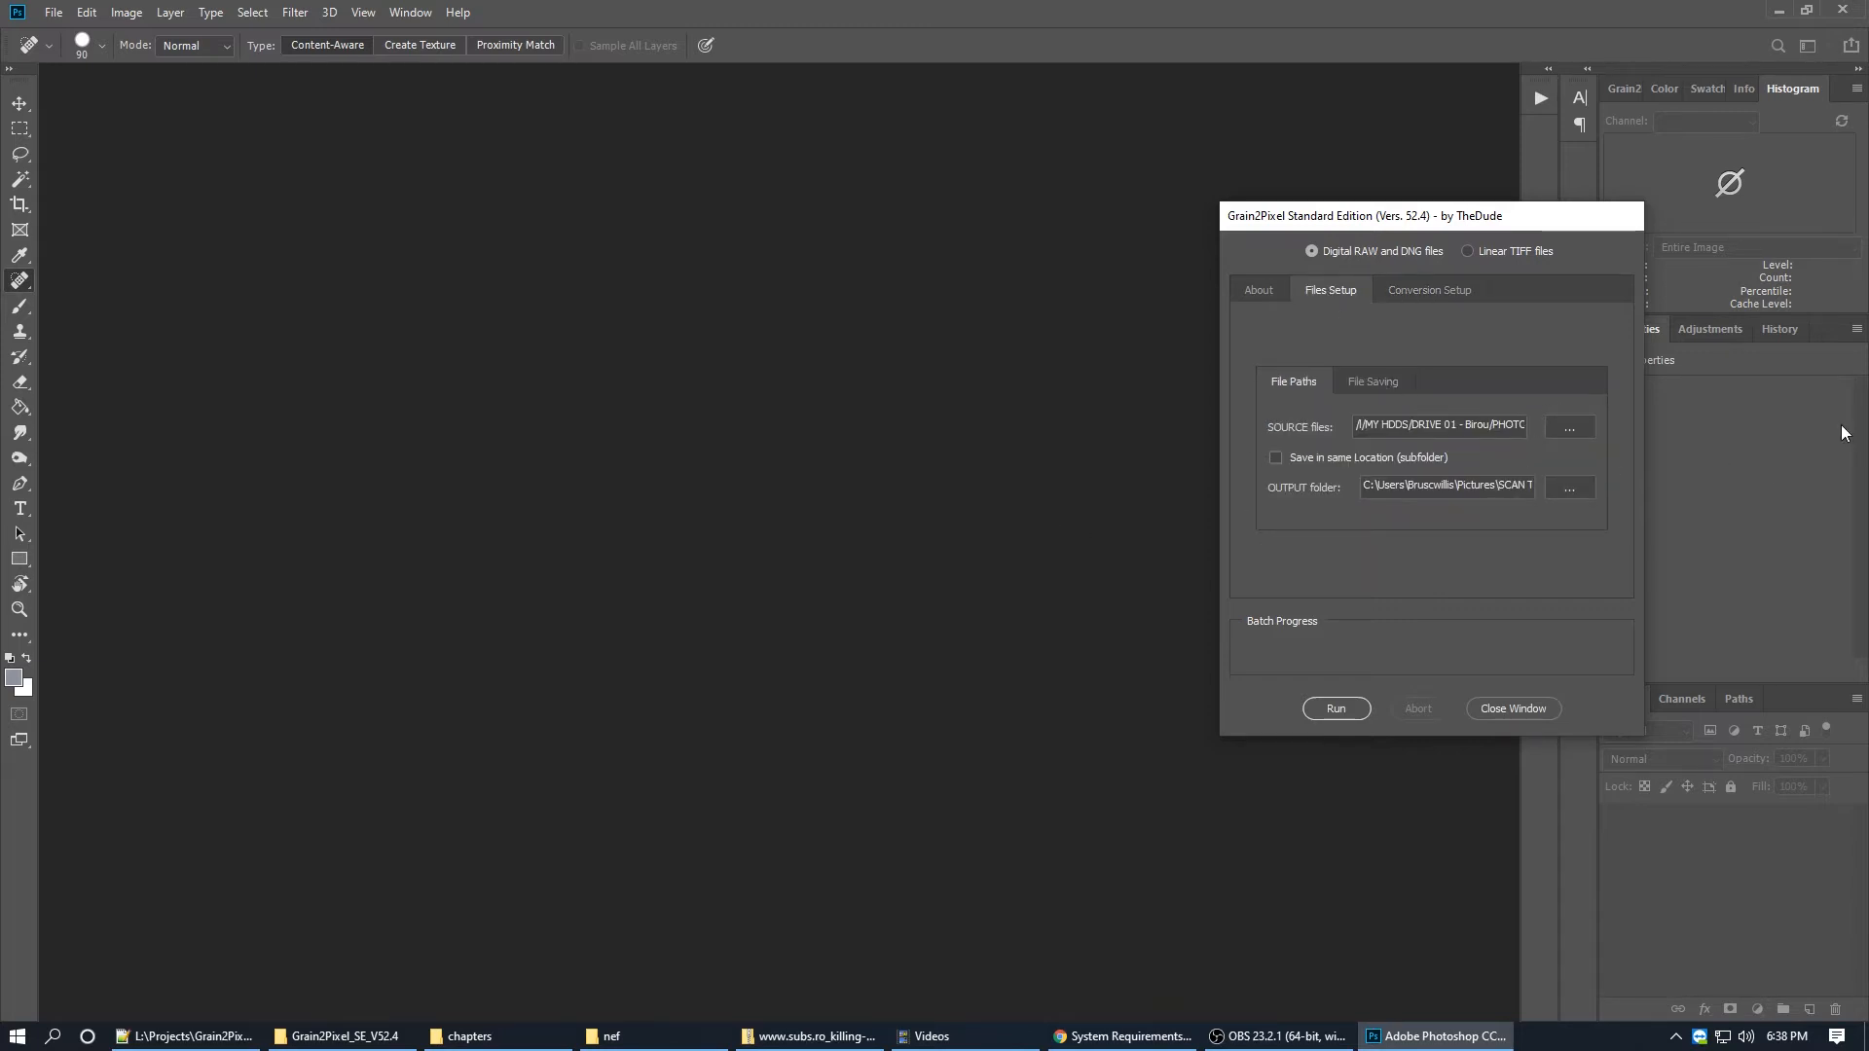
left_click(1354, 710)
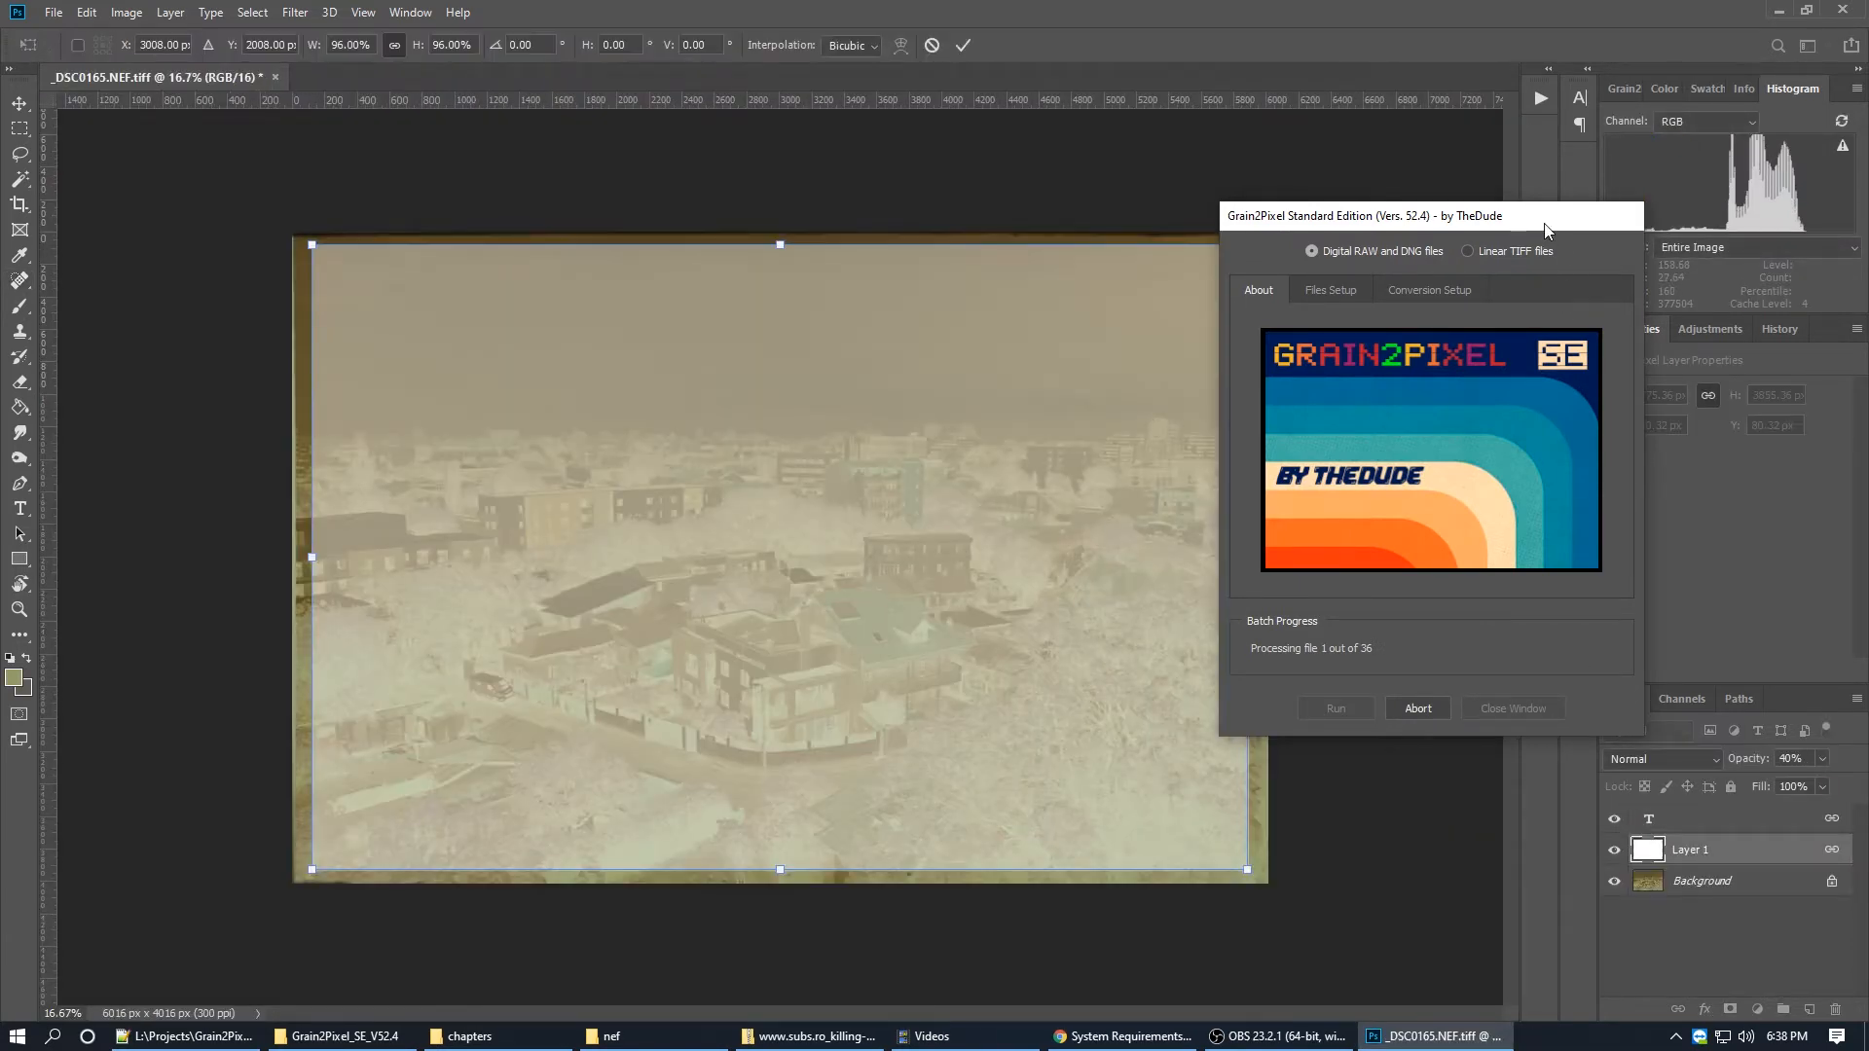
Step: Fit the crop frame's edges to the picture area of the first negative, about 98% wide and 96.5% high
left_click_drag(1541, 222, 1703, 214)
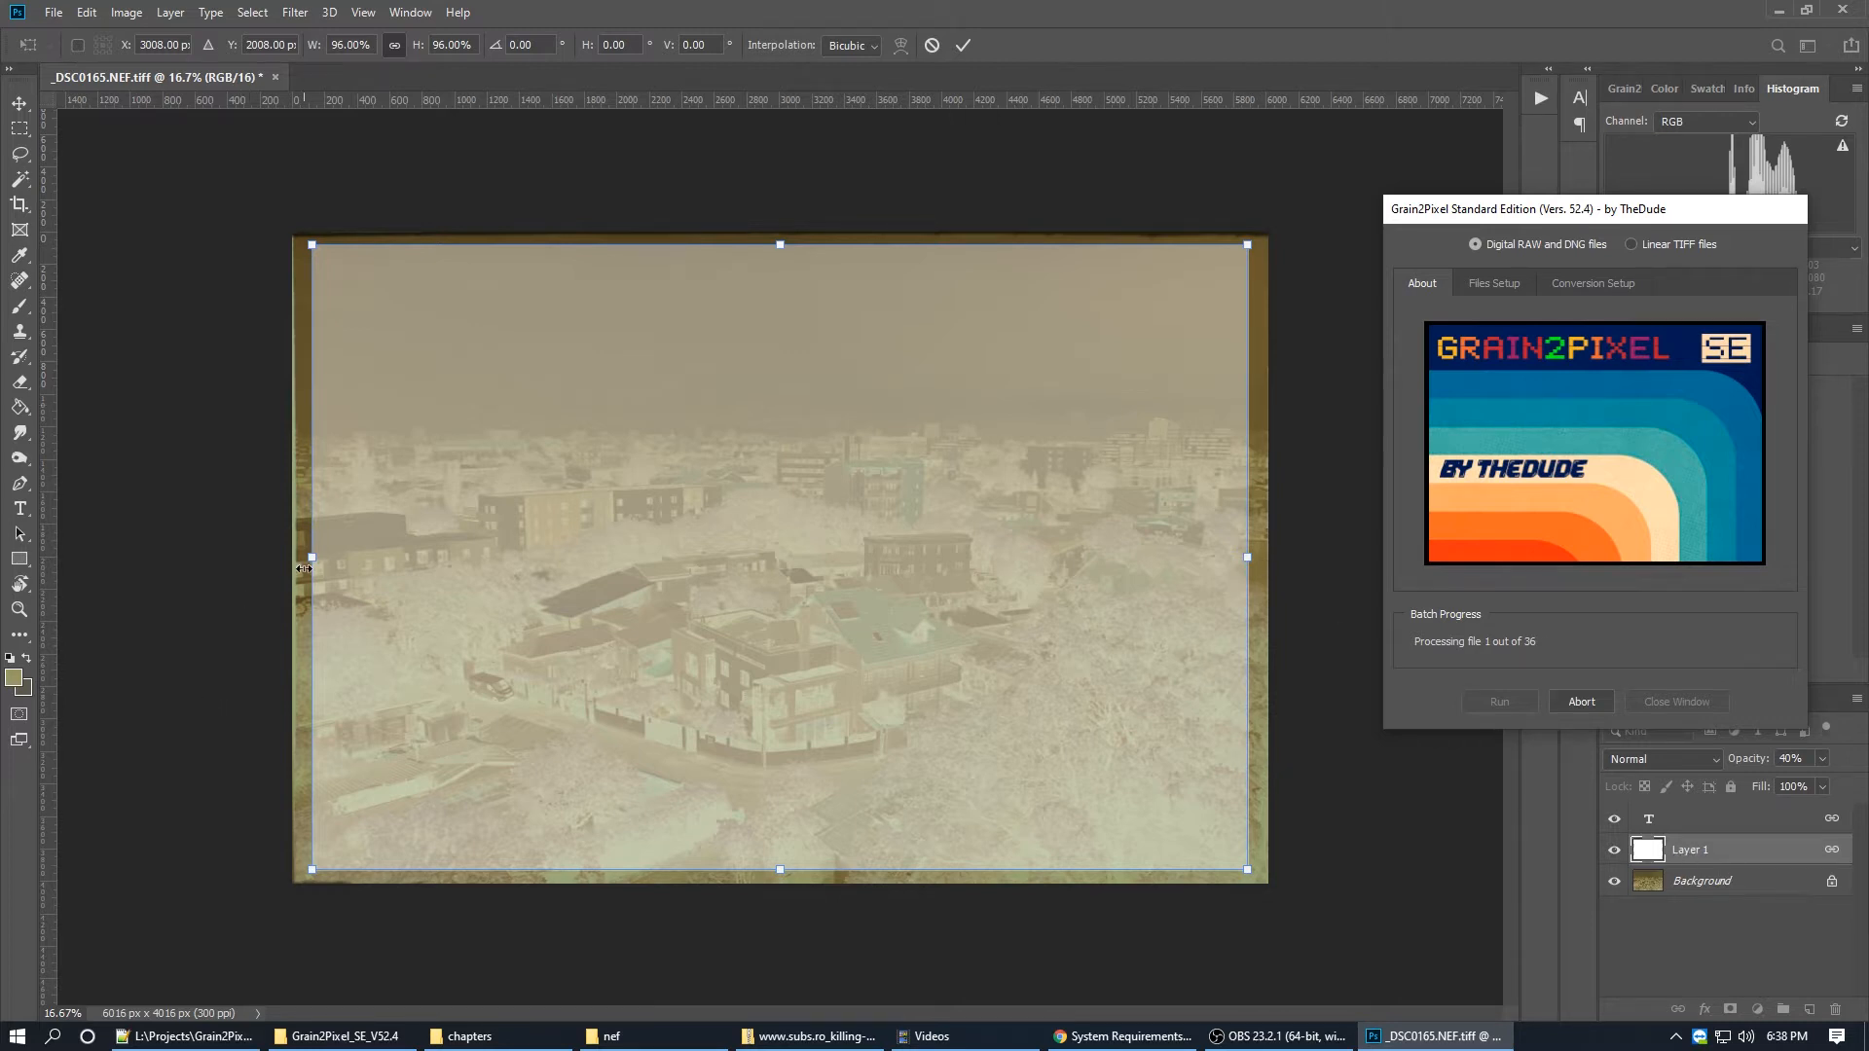
left_click_drag(310, 558, 304, 561)
left_click_drag(307, 567, 303, 564)
left_click_drag(1252, 563, 1265, 550)
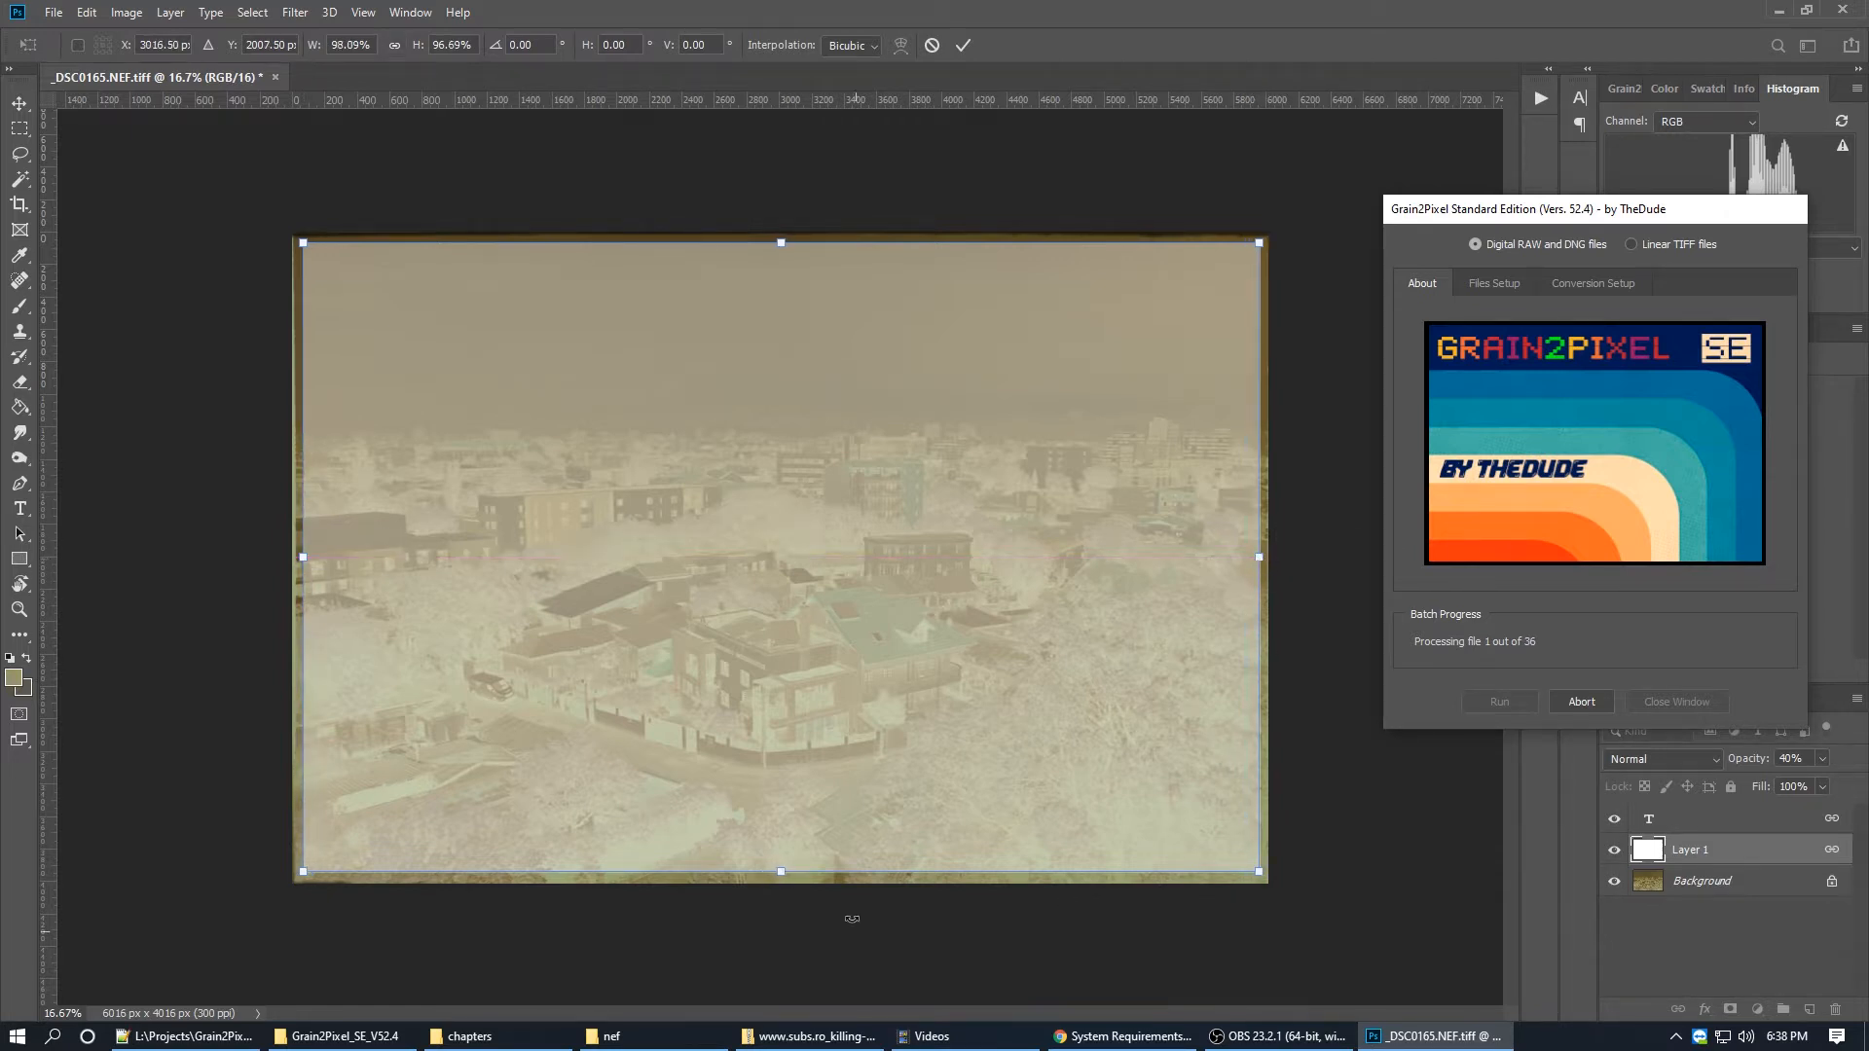
left_click_drag(782, 871, 782, 861)
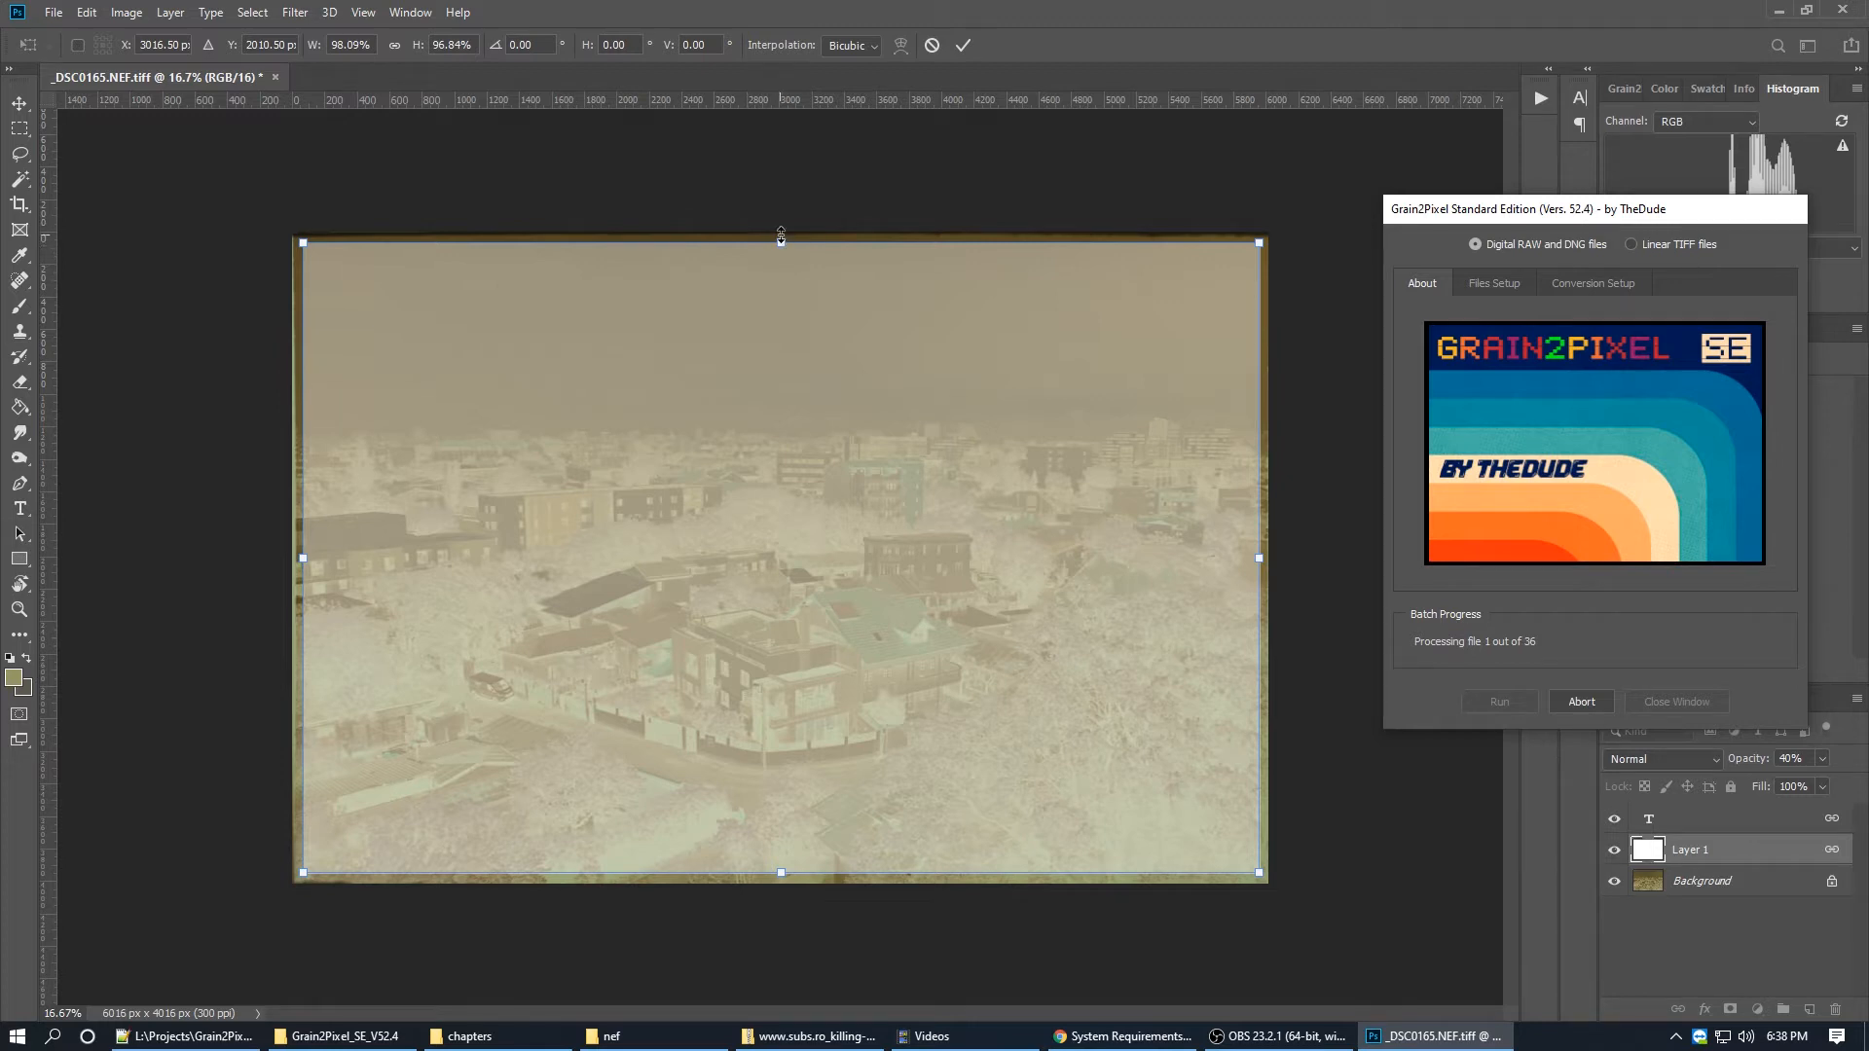
mouse_move(780, 246)
left_mouse_down()
mouse_move(765, 263)
mouse_move(767, 246)
mouse_move(779, 322)
mouse_move(756, 248)
mouse_move(774, 255)
mouse_move(759, 378)
mouse_move(708, 300)
mouse_move(707, 237)
mouse_move(708, 261)
mouse_move(708, 239)
mouse_move(778, 247)
left_mouse_up()
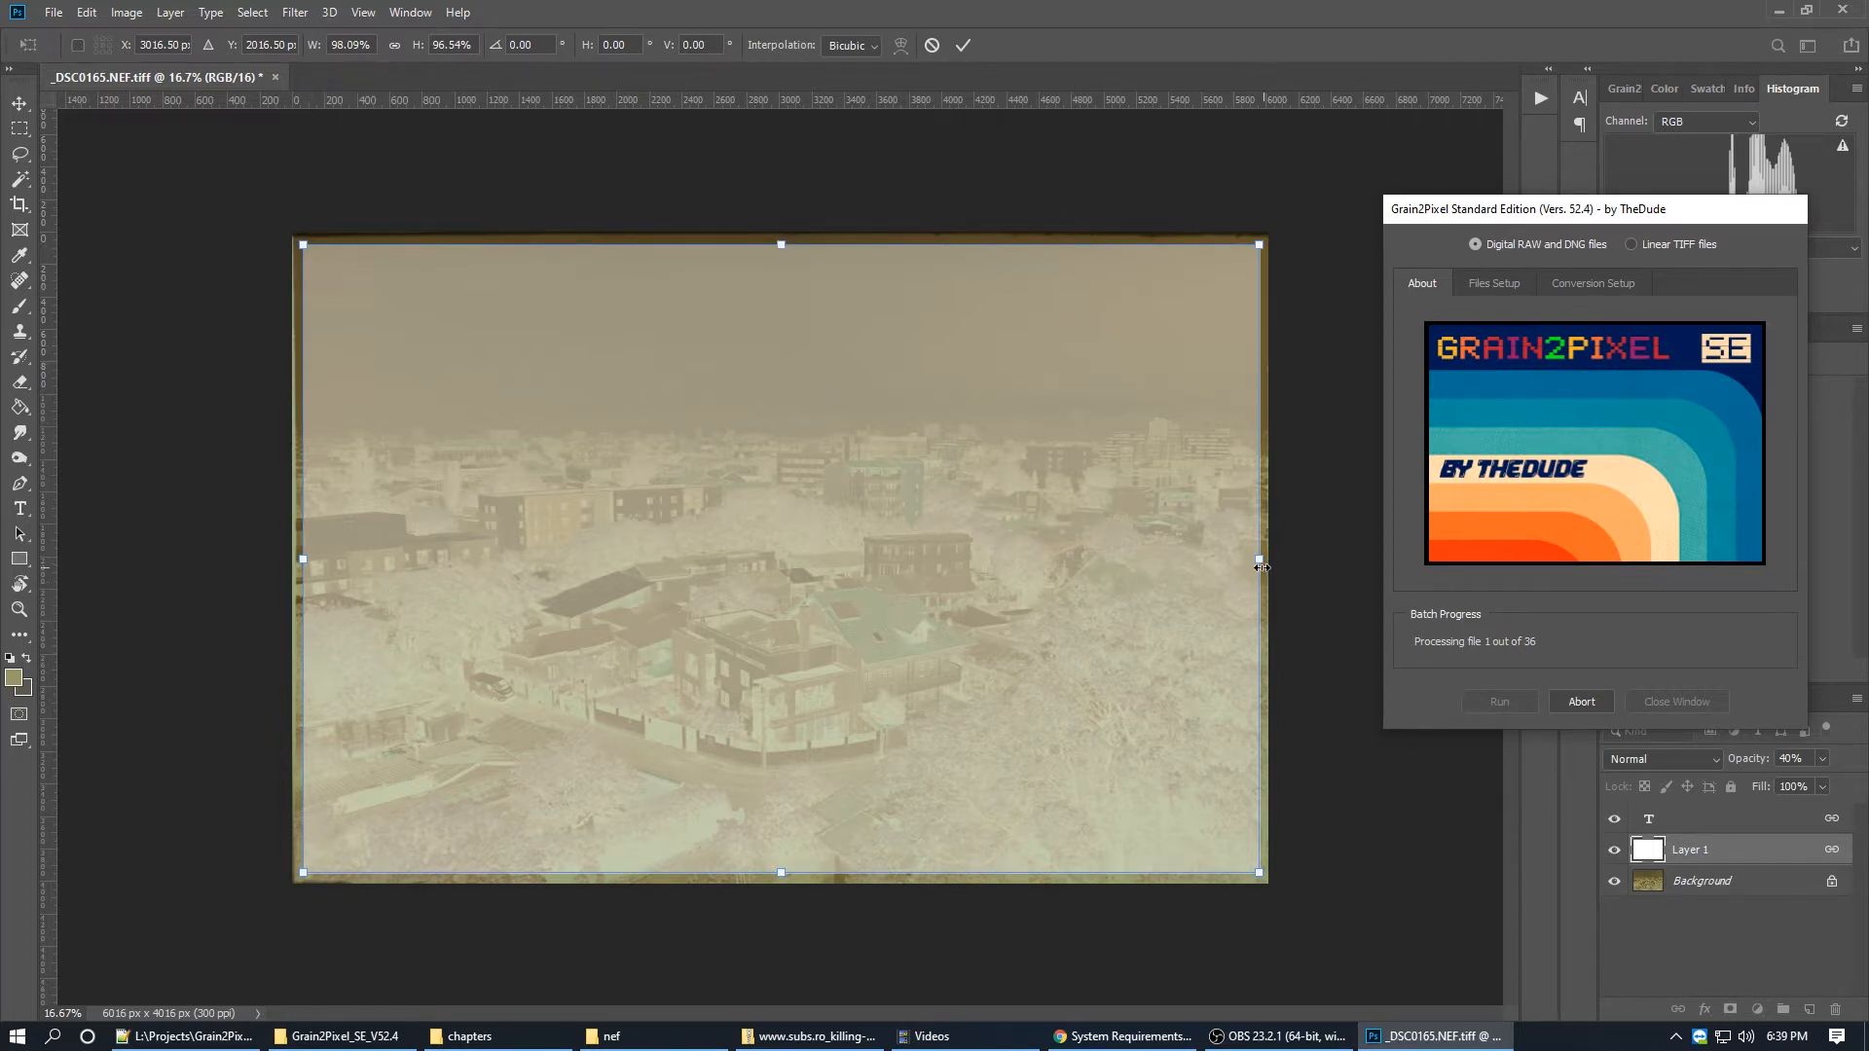
left_click_drag(1259, 566, 1256, 565)
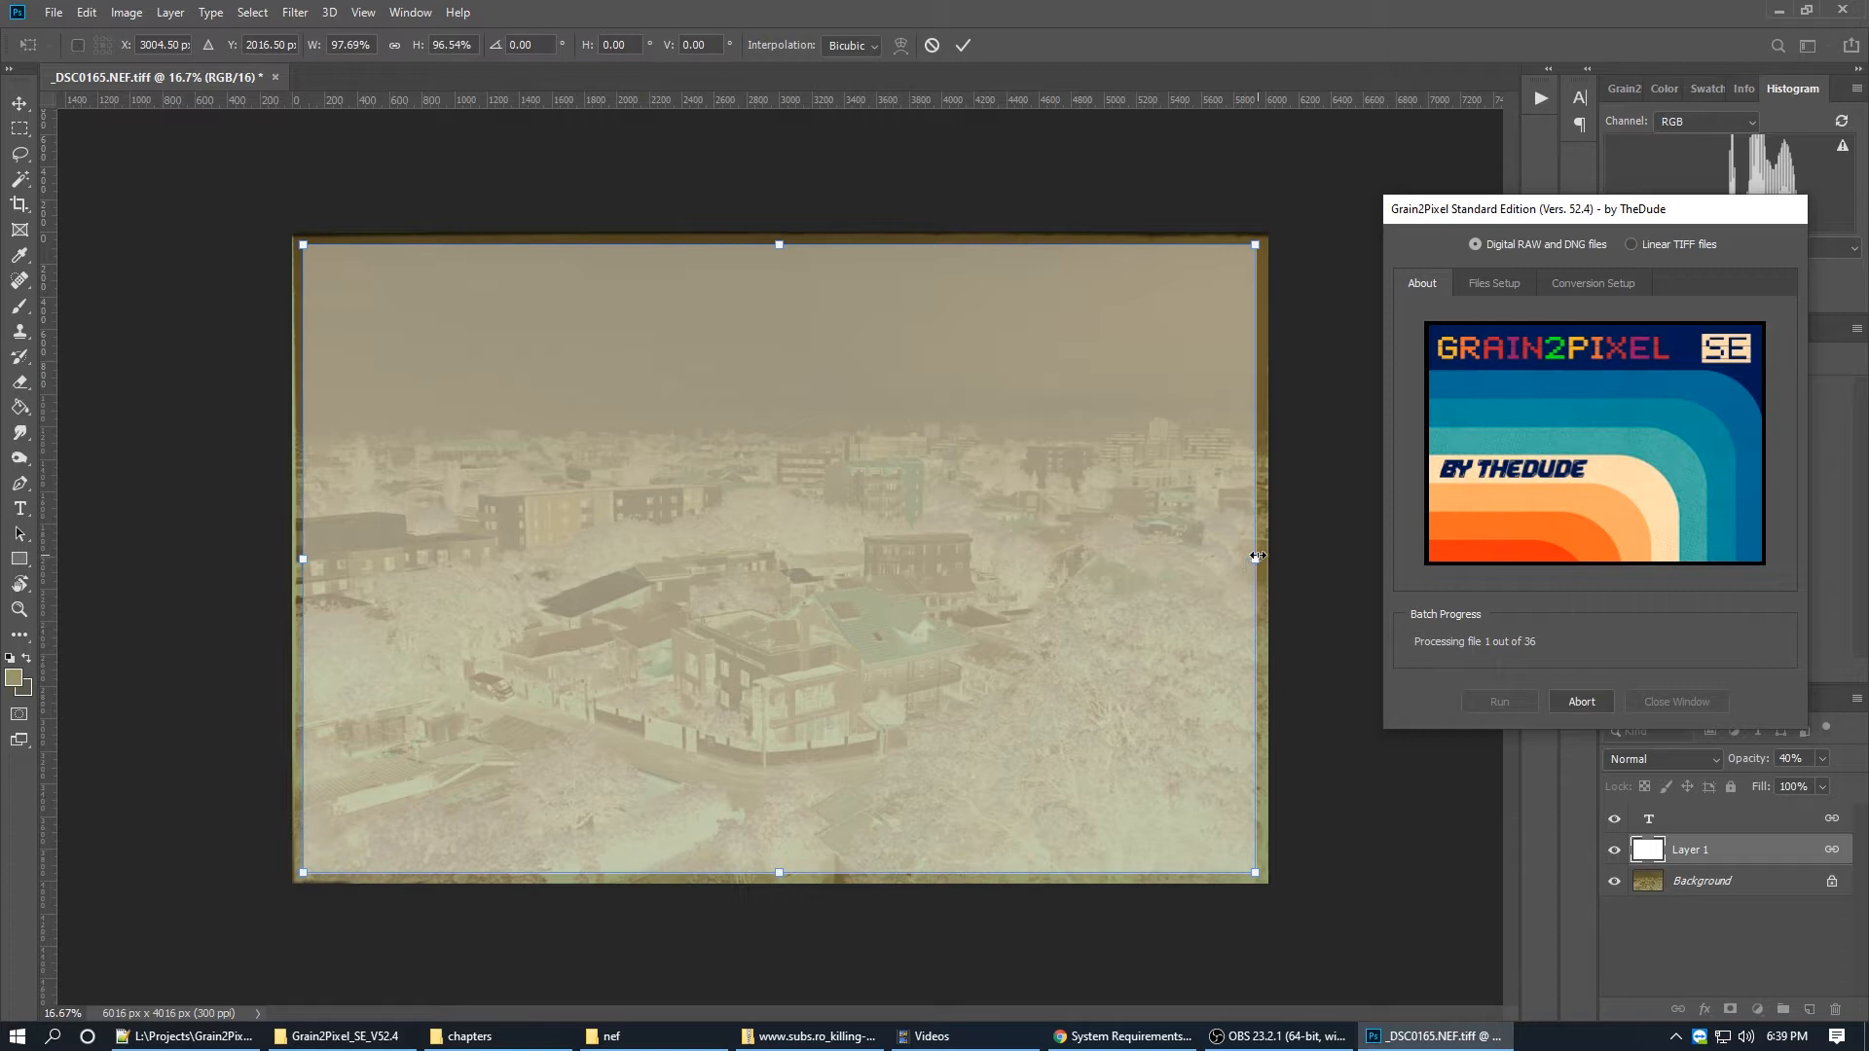
left_click_drag(1257, 556, 1260, 556)
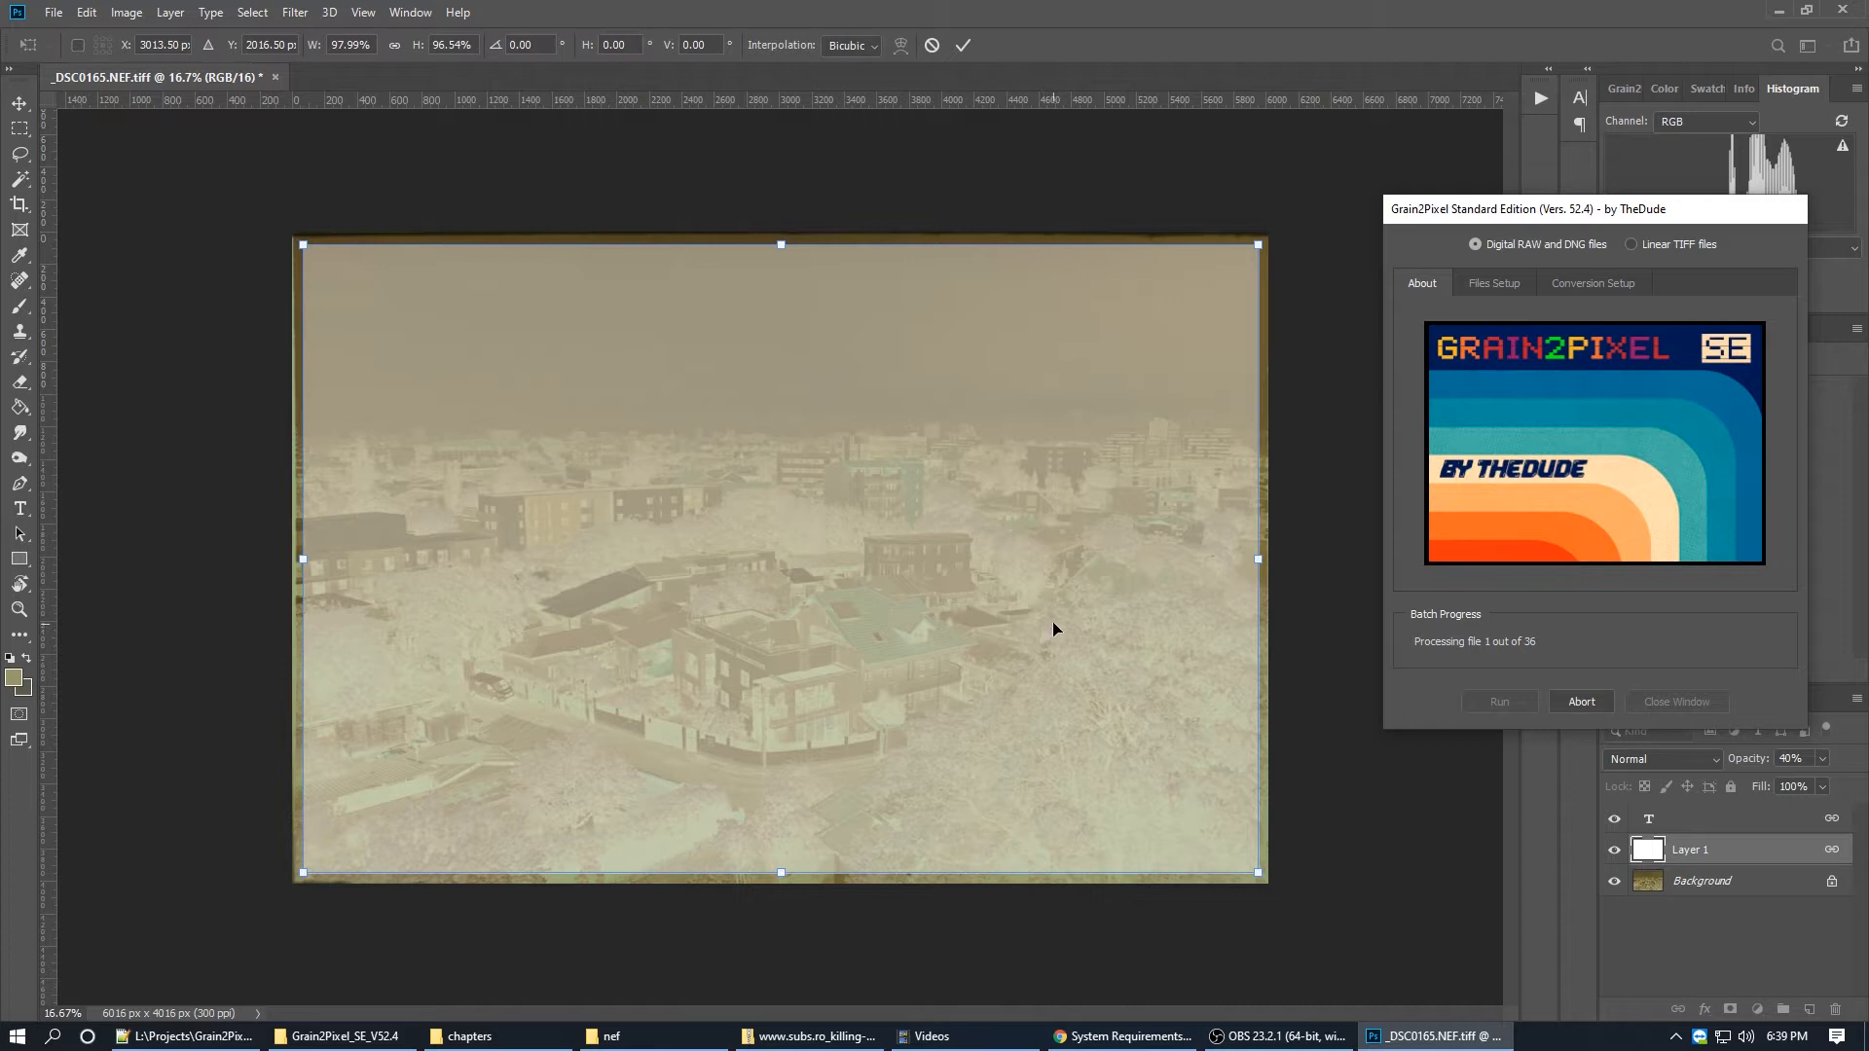
Step: Refit the crop frame's left, top and bottom edges to about 98.2% wide and 96.6% high, and apply the crop
left_click_drag(307, 560, 435, 559)
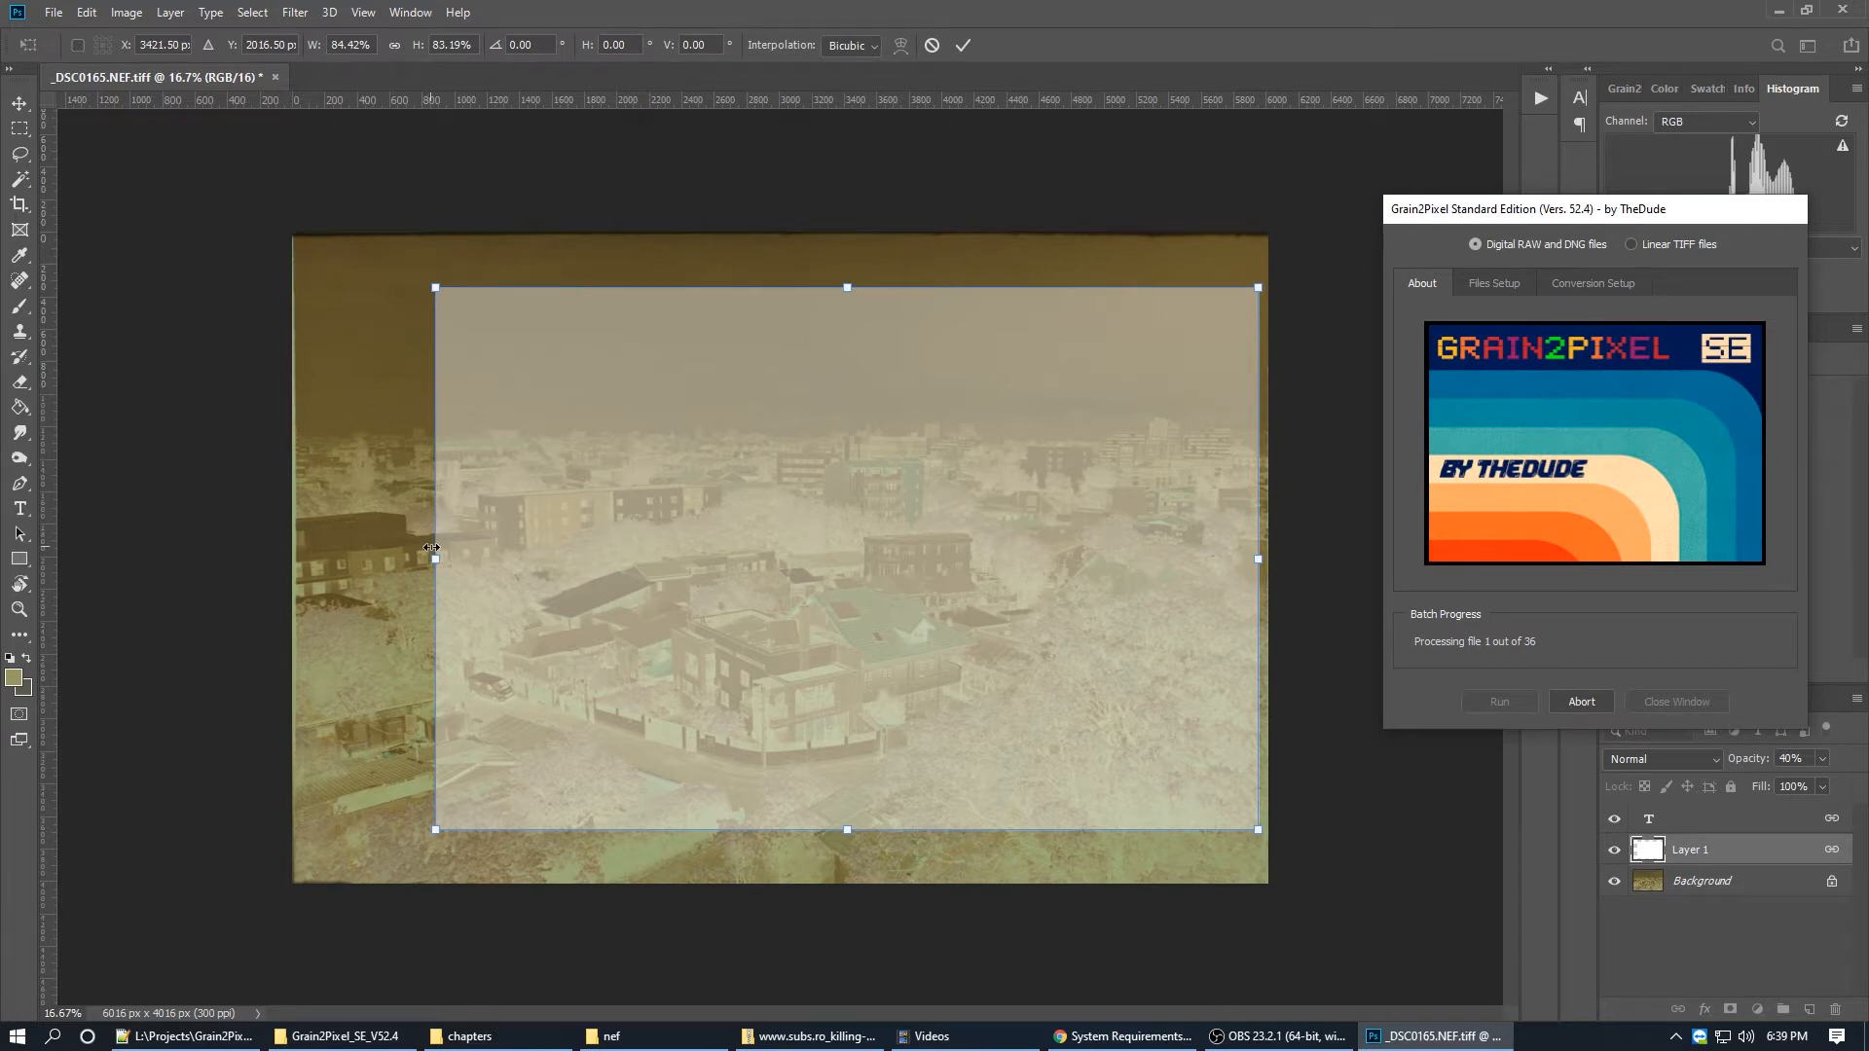
left_click_drag(439, 559, 300, 560)
left_click_drag(778, 287, 780, 242)
left_click_drag(779, 832, 763, 876)
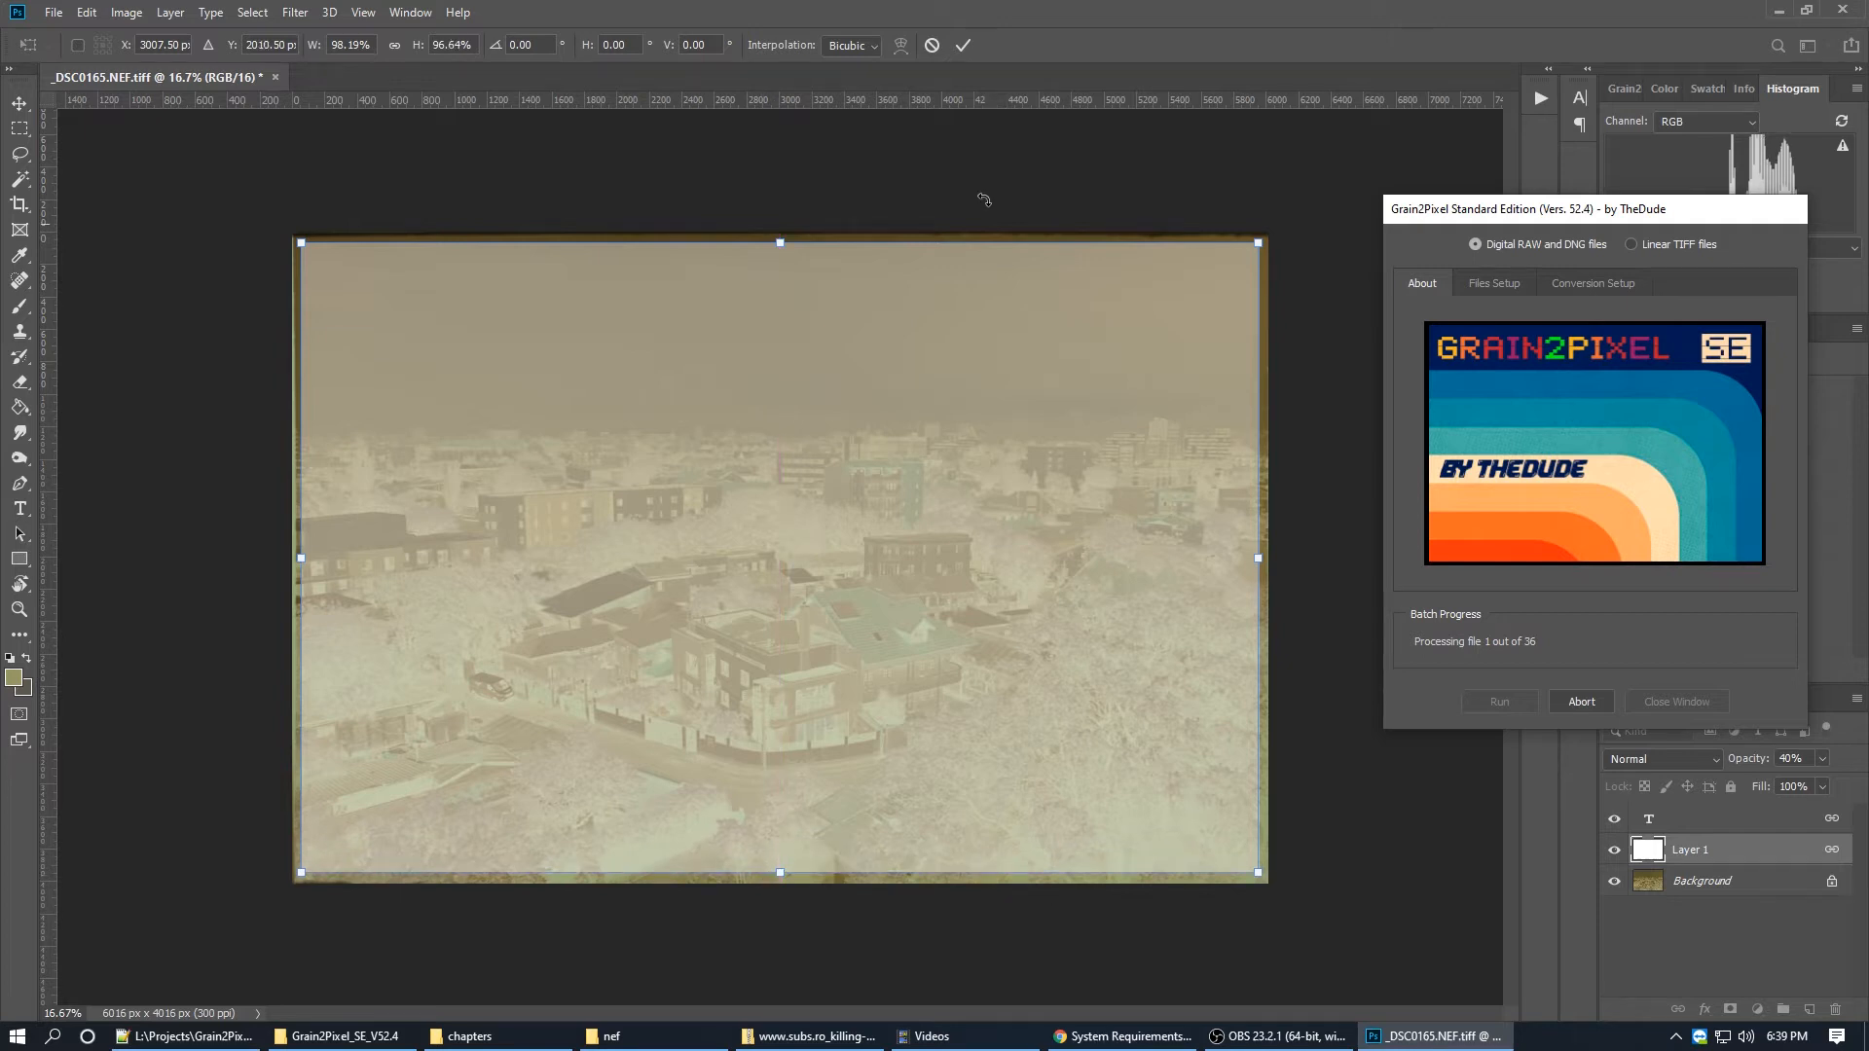
left_click(962, 46)
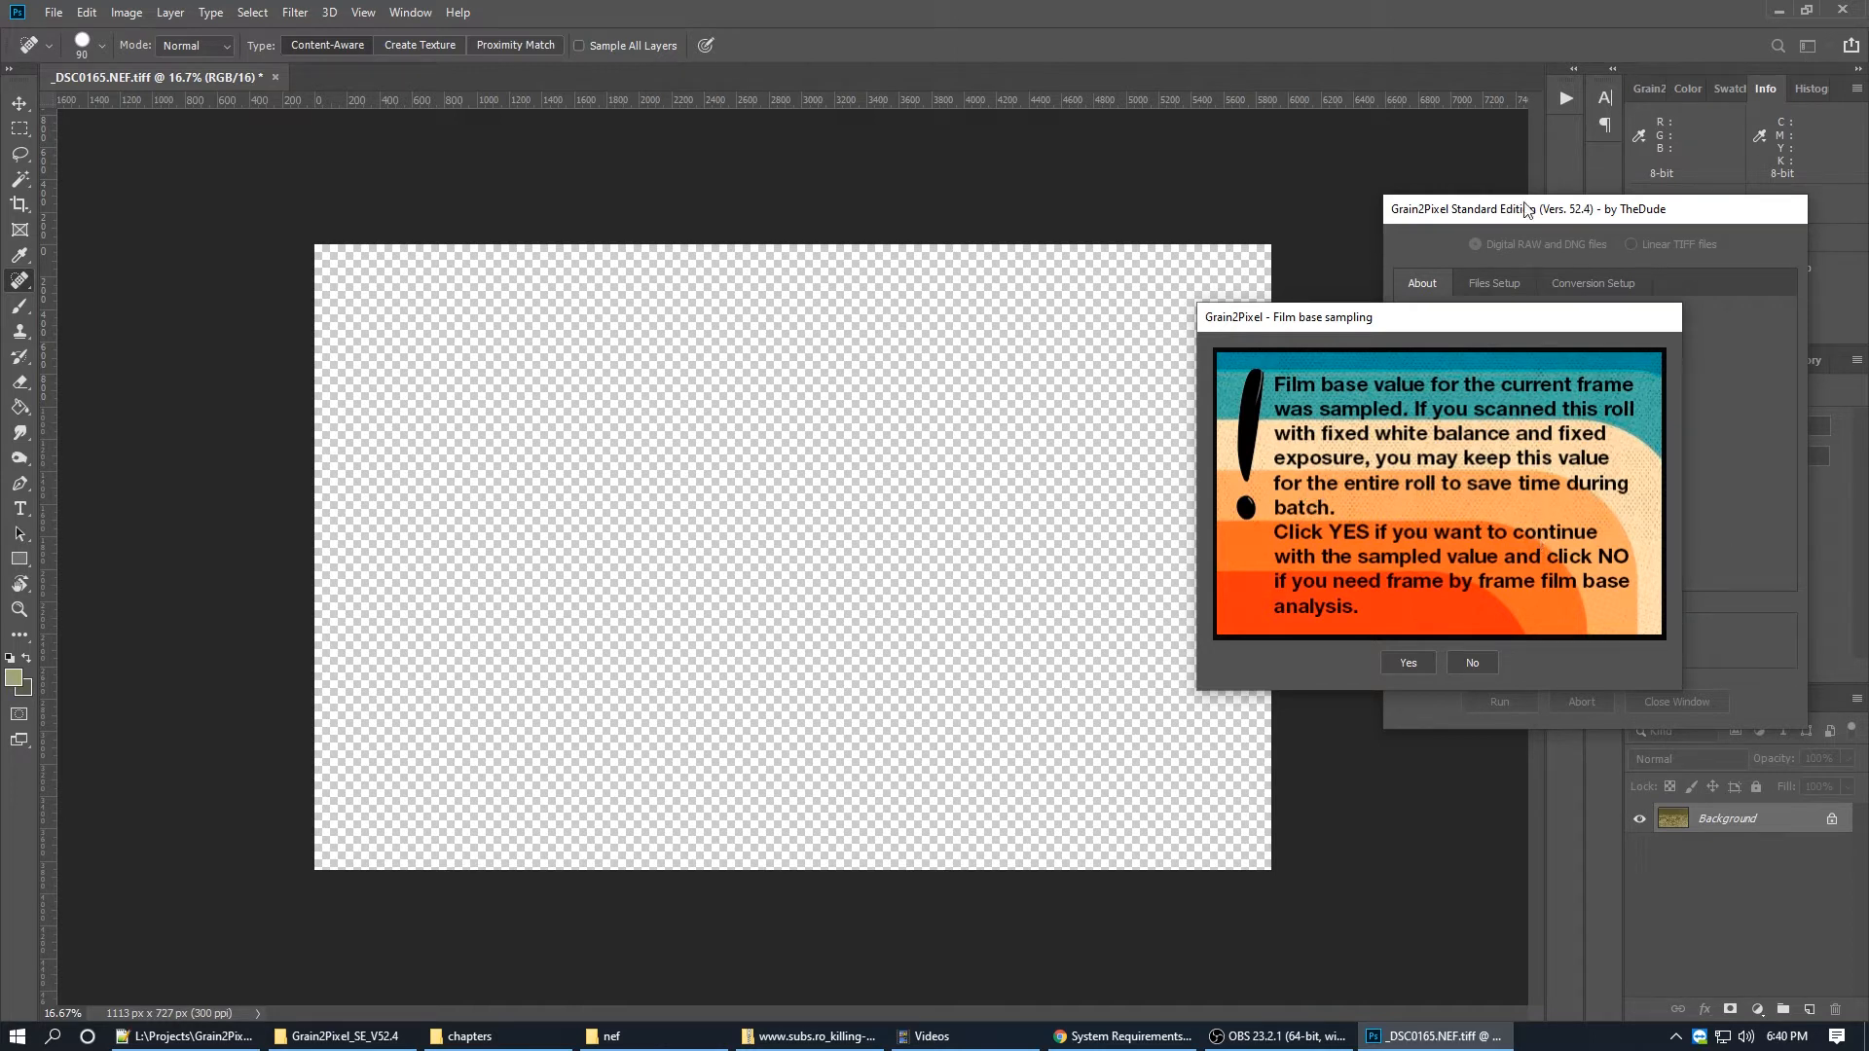
Step: Keep the sampled film base value for the entire roll and close the Grain2Pixel window once the batch finishes
left_click_drag(1503, 325, 1631, 407)
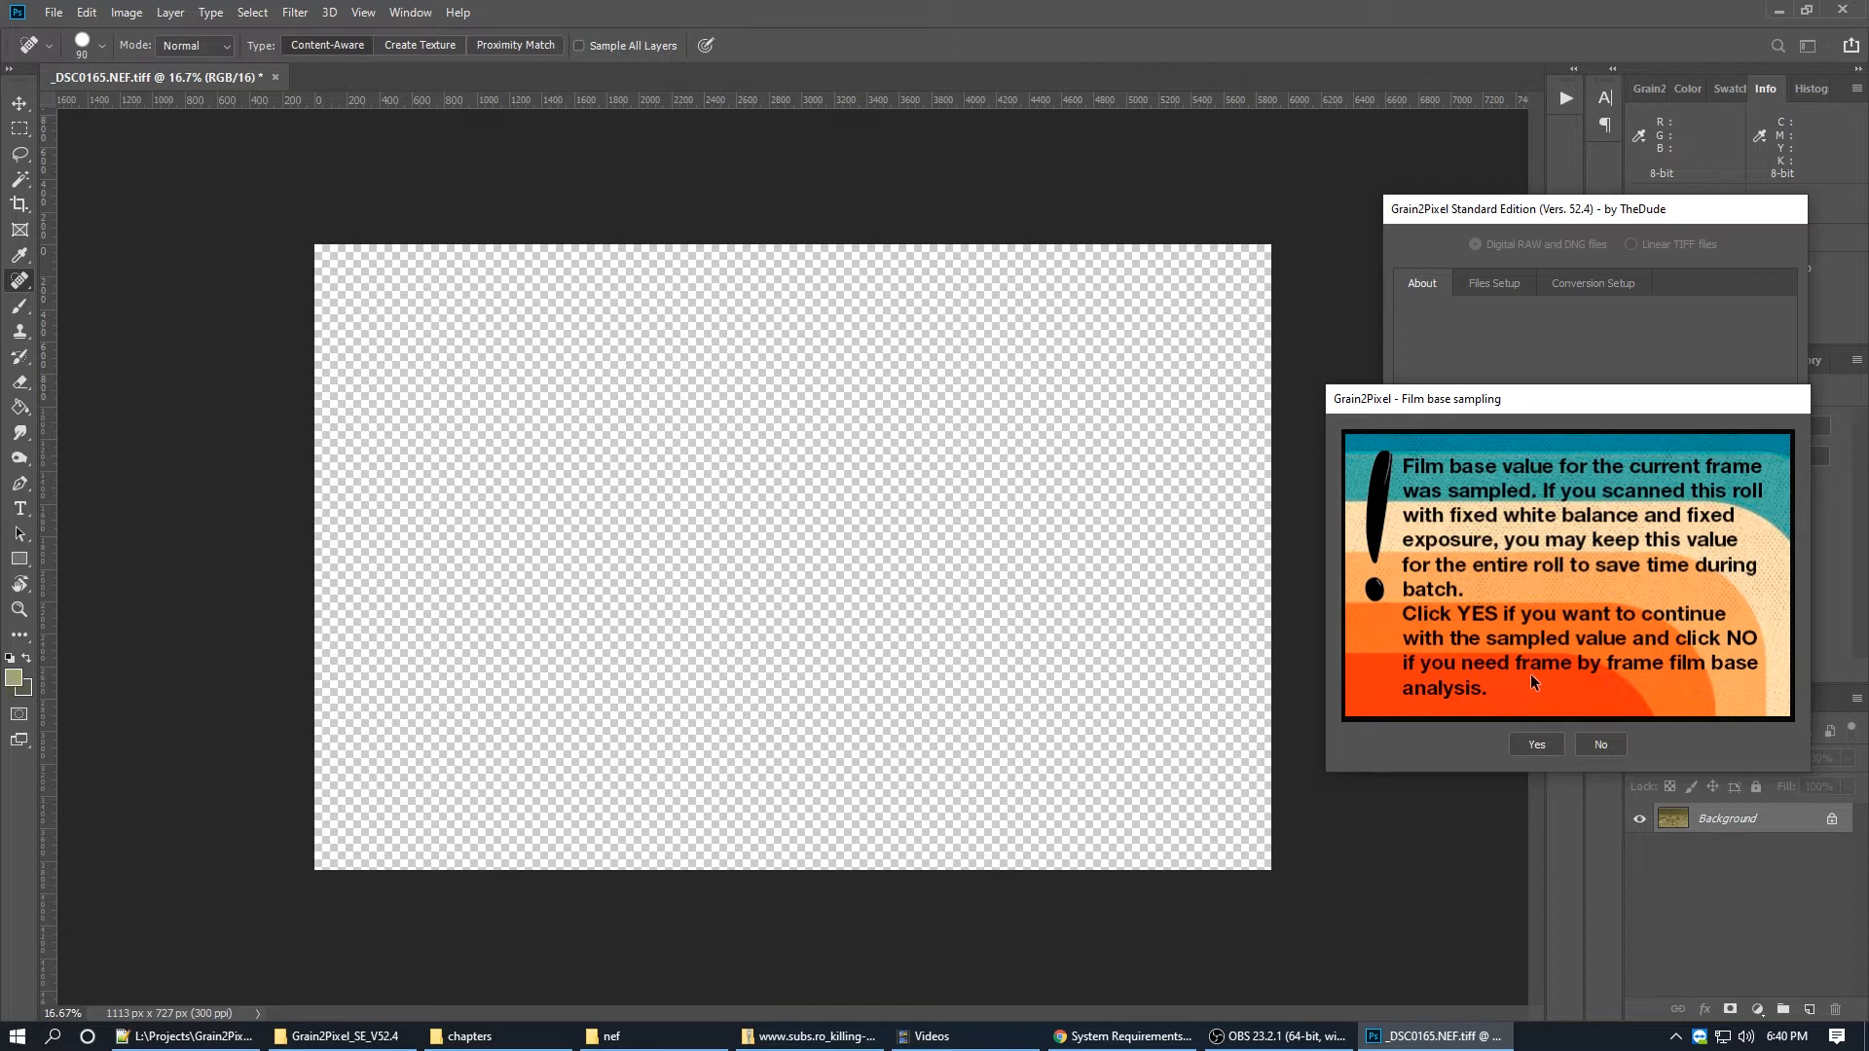
left_click(1534, 744)
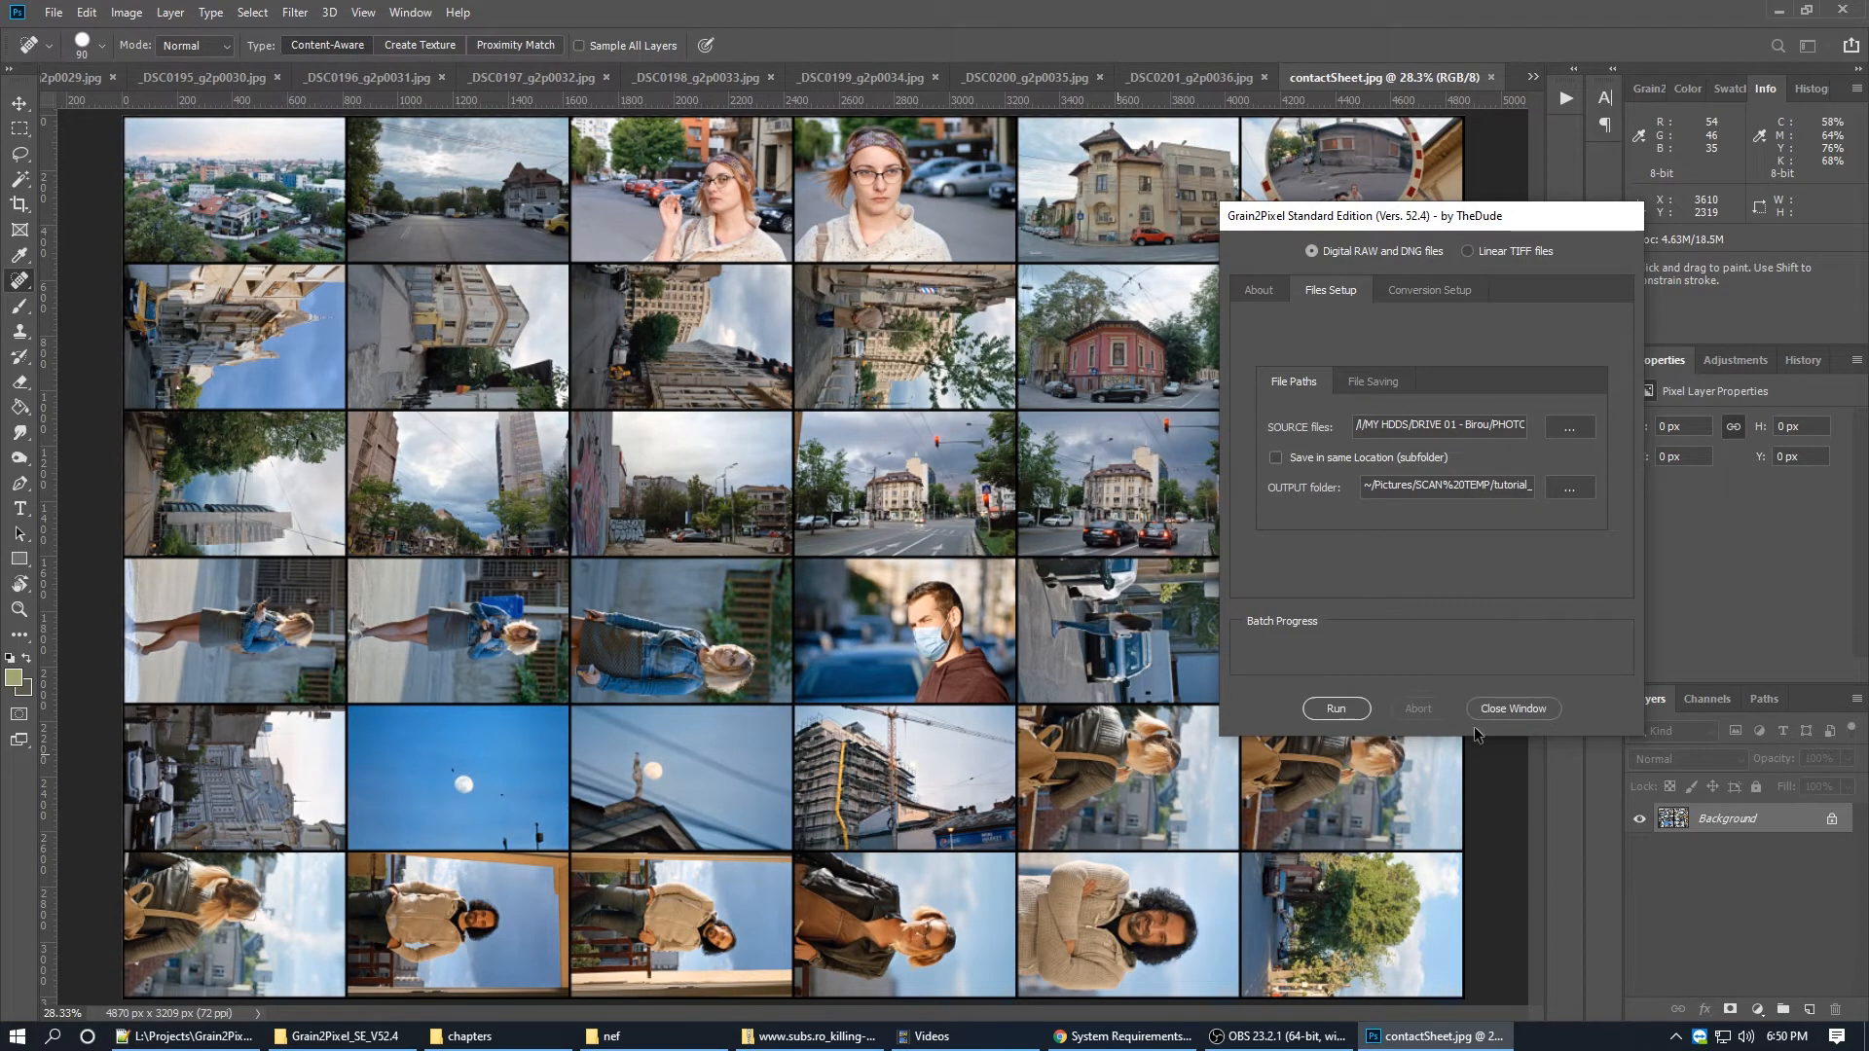
left_click(1545, 709)
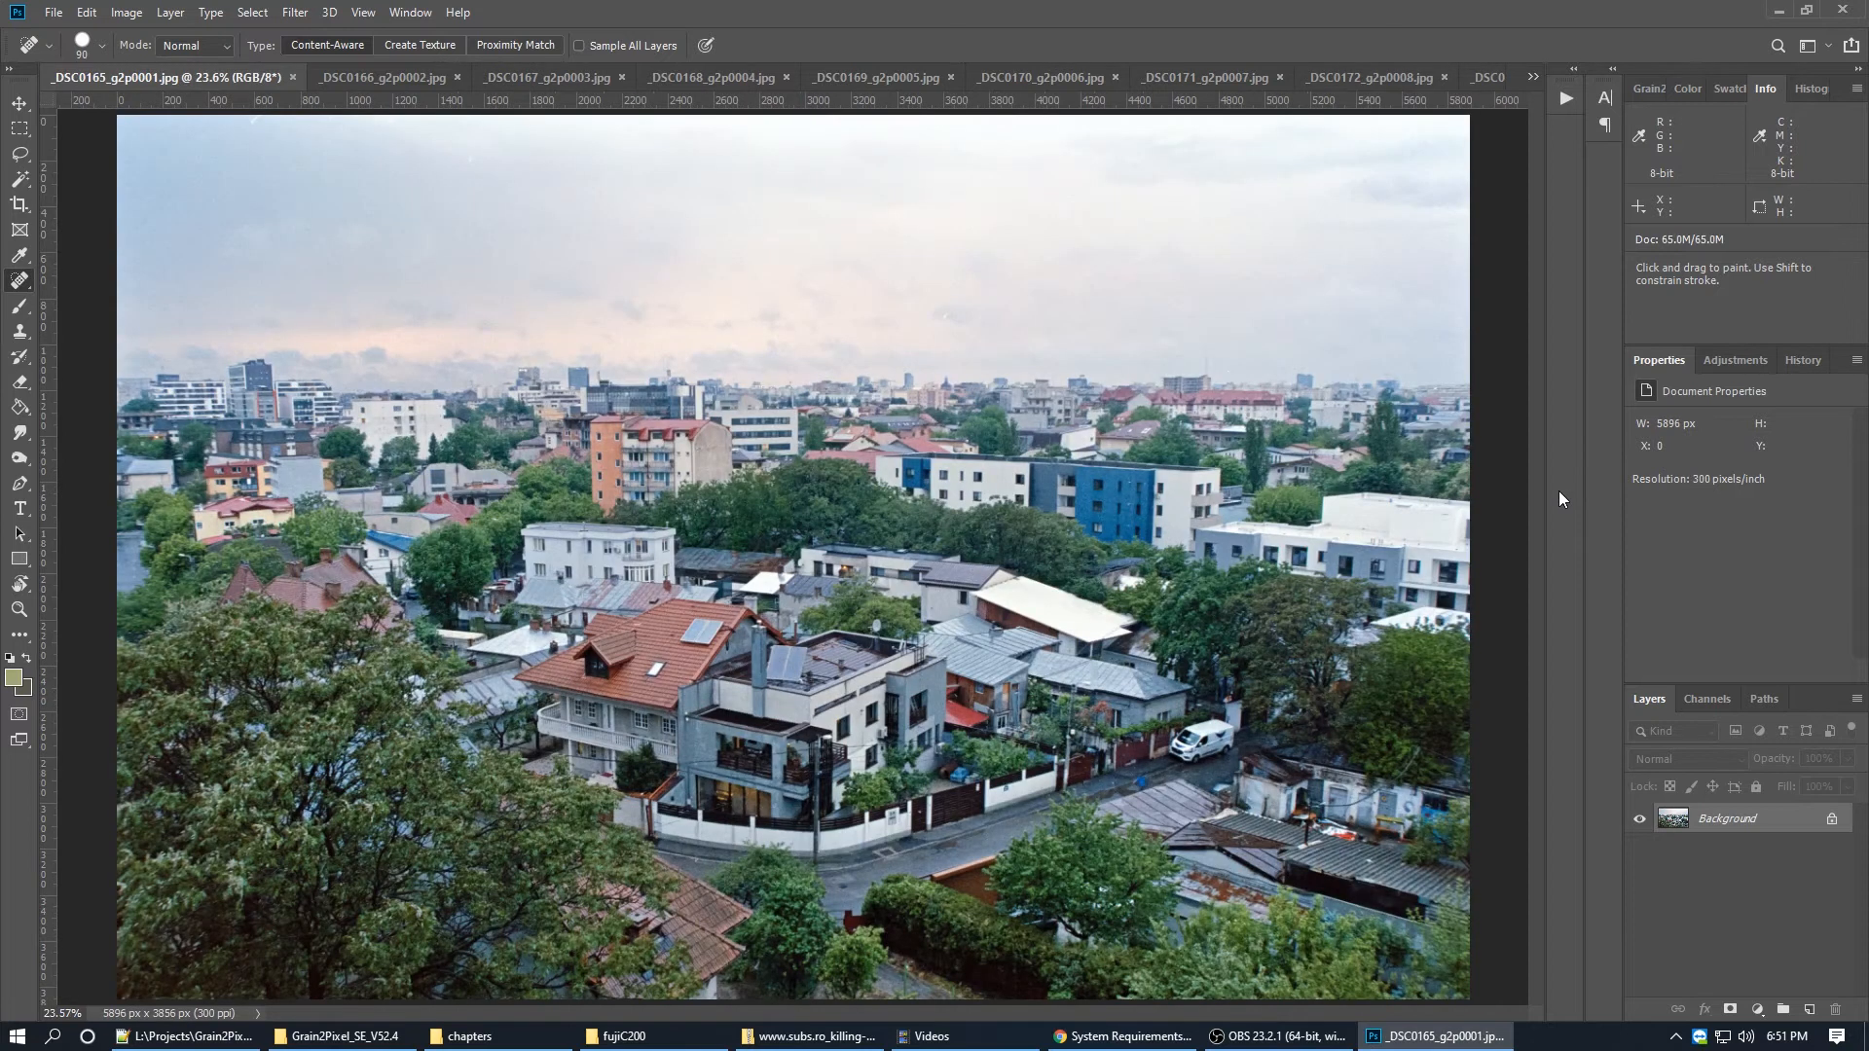
Step: Look through the first converted frames up to _DSC0169_g2p0005.jpg
key("ctrl+Tab")
key("ctrl+Tab")
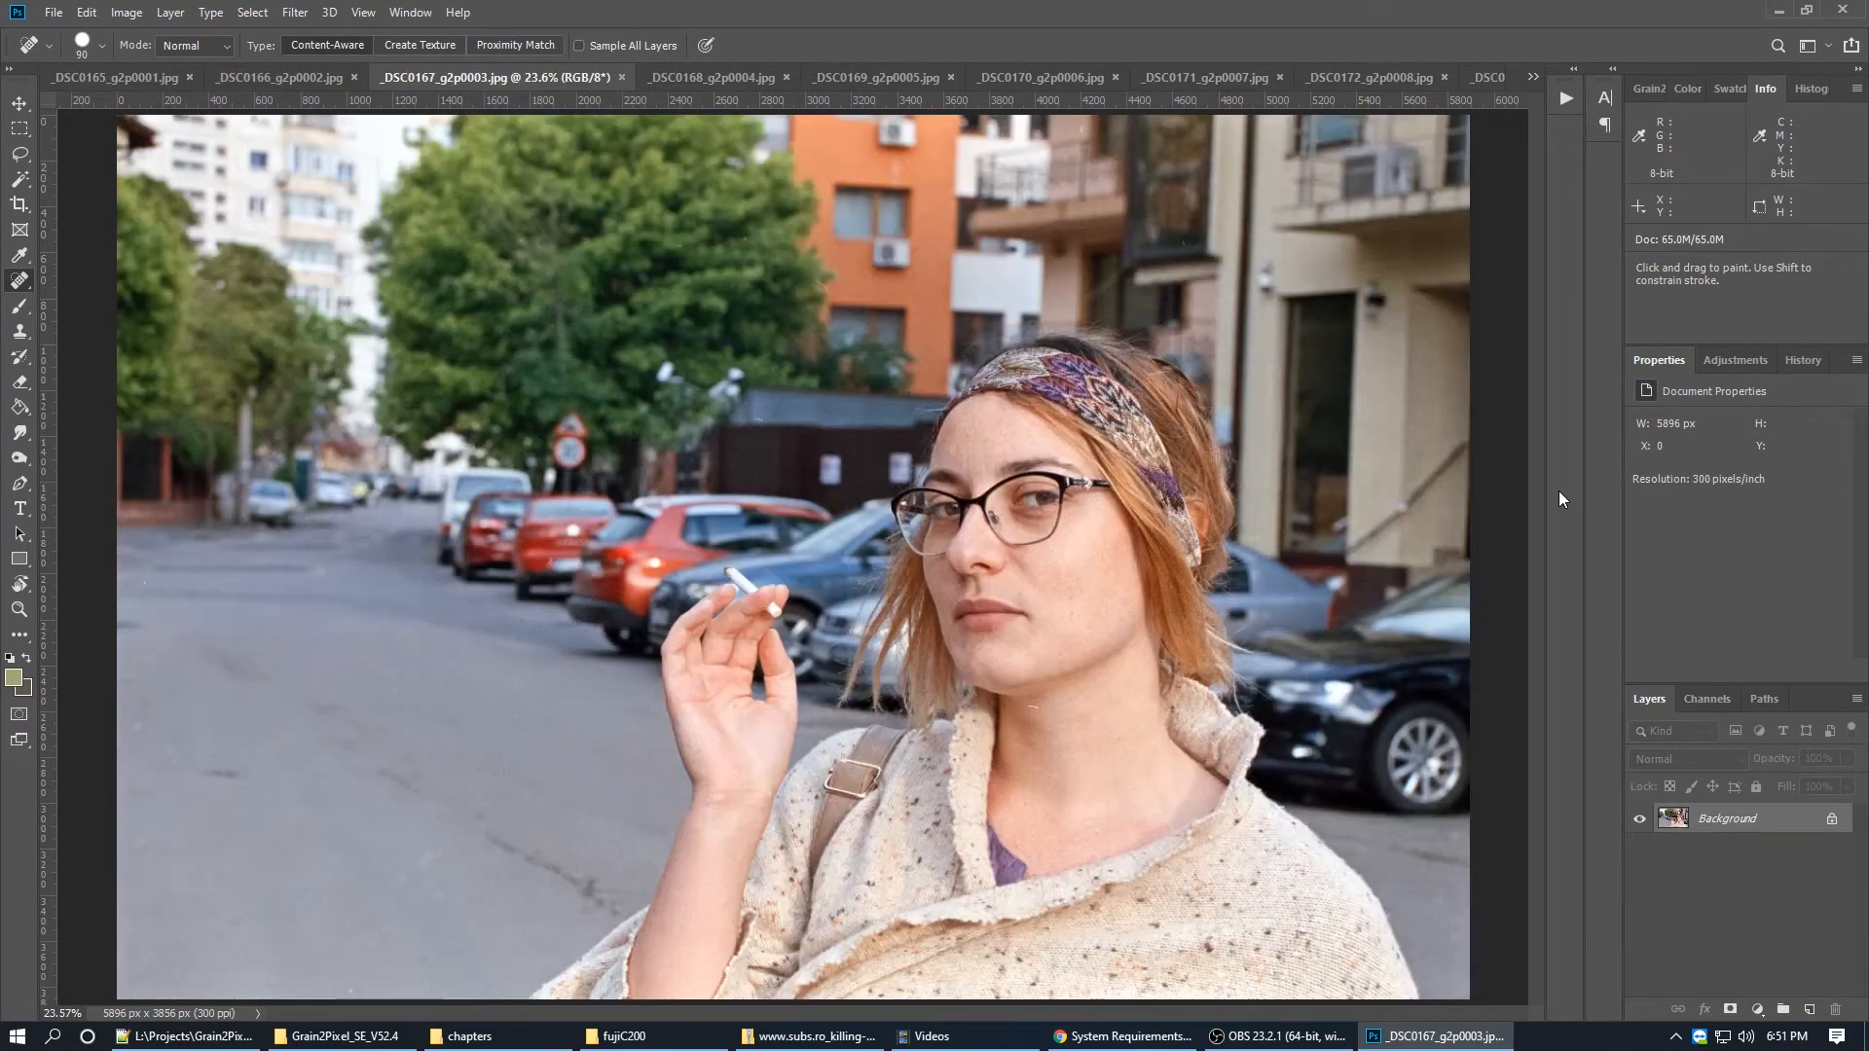
key("ctrl+Tab")
key("ctrl+Tab")
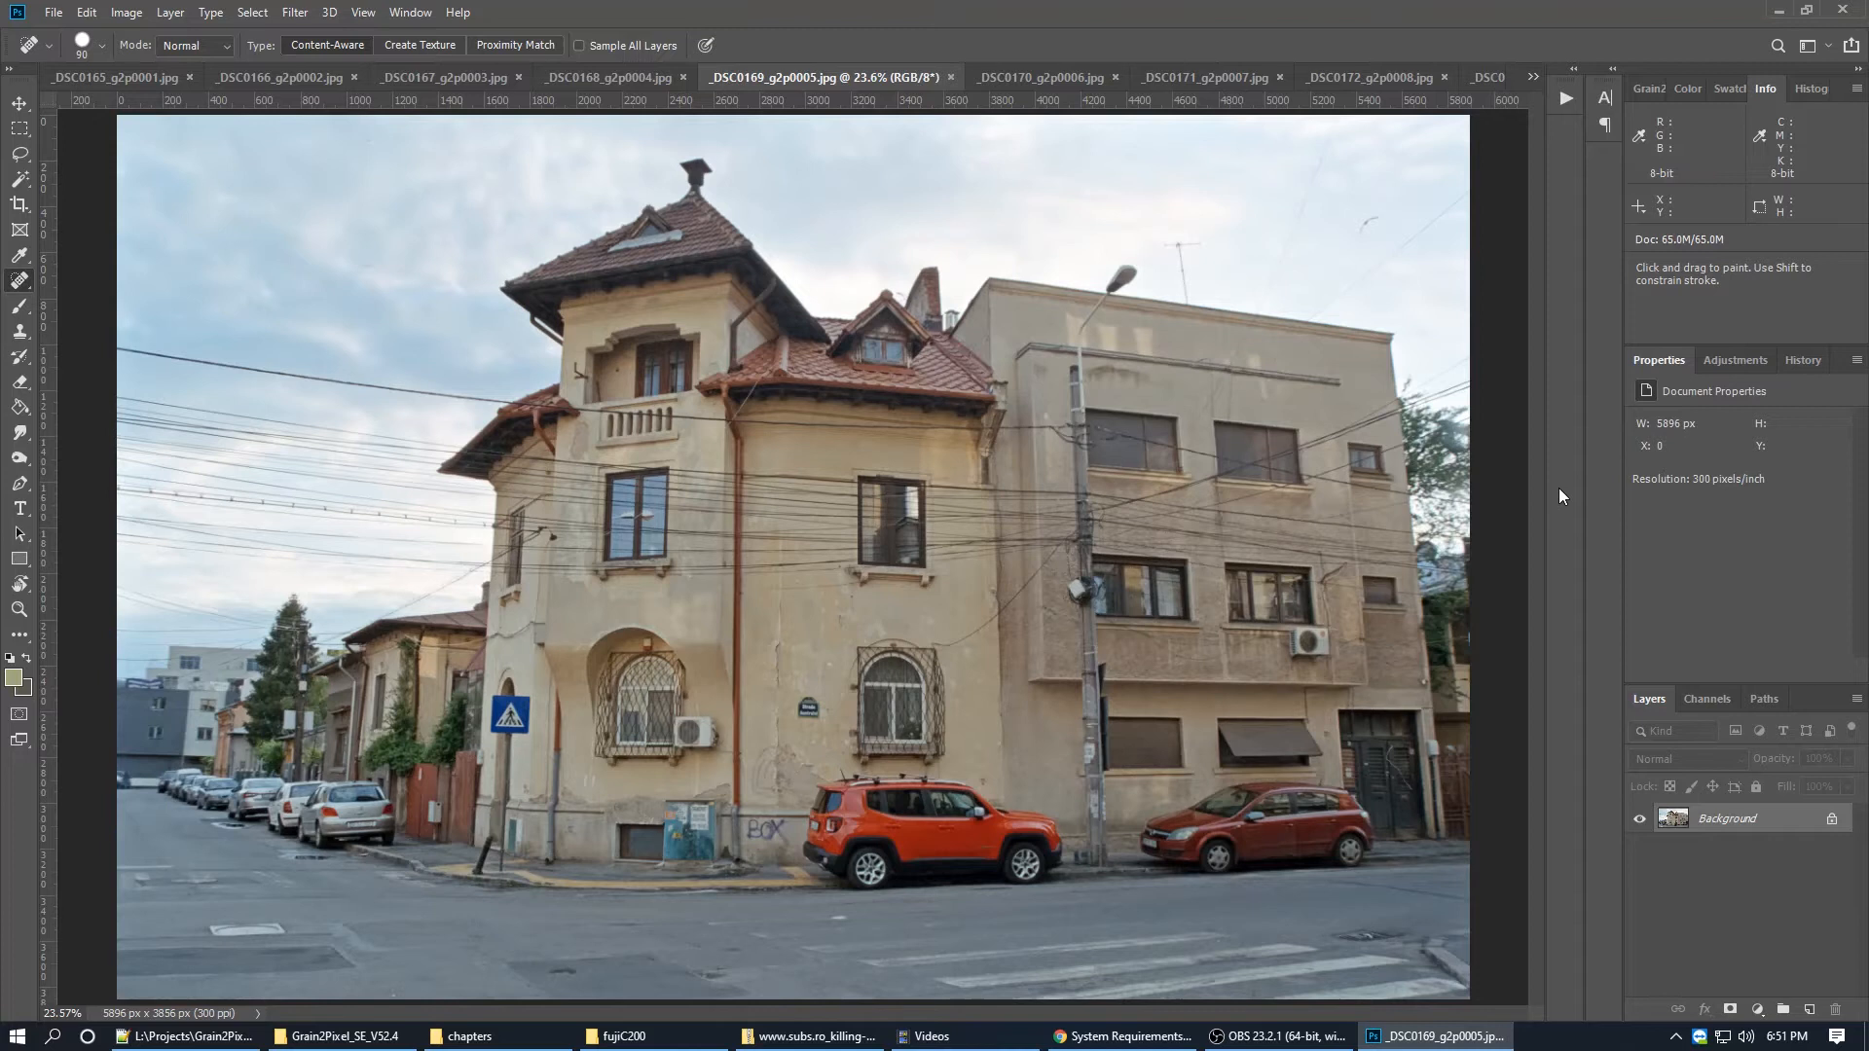
Step: Try a Brightness/Contrast adjustment layer with brightness -9 and contrast 52 on _DSC0169_g2p0005.jpg, and delete it
left_click(1734, 360)
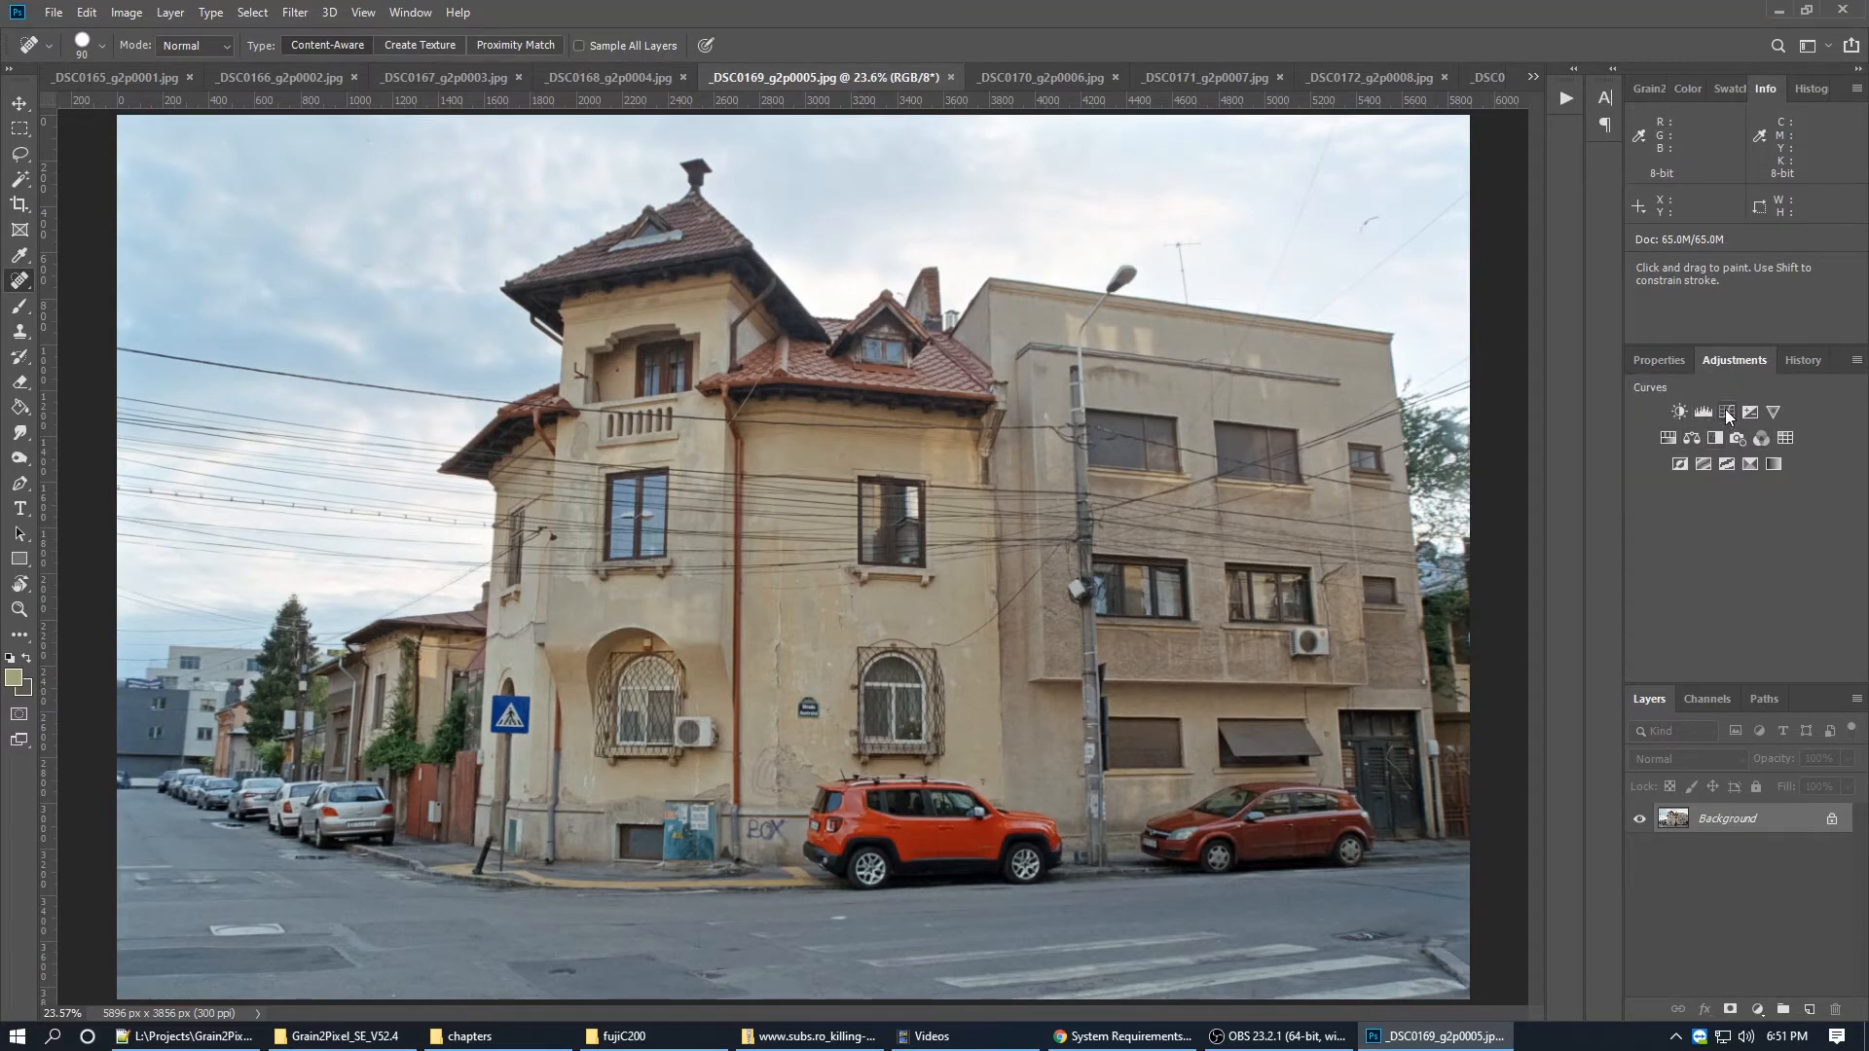
left_click(1725, 413)
key("Delete")
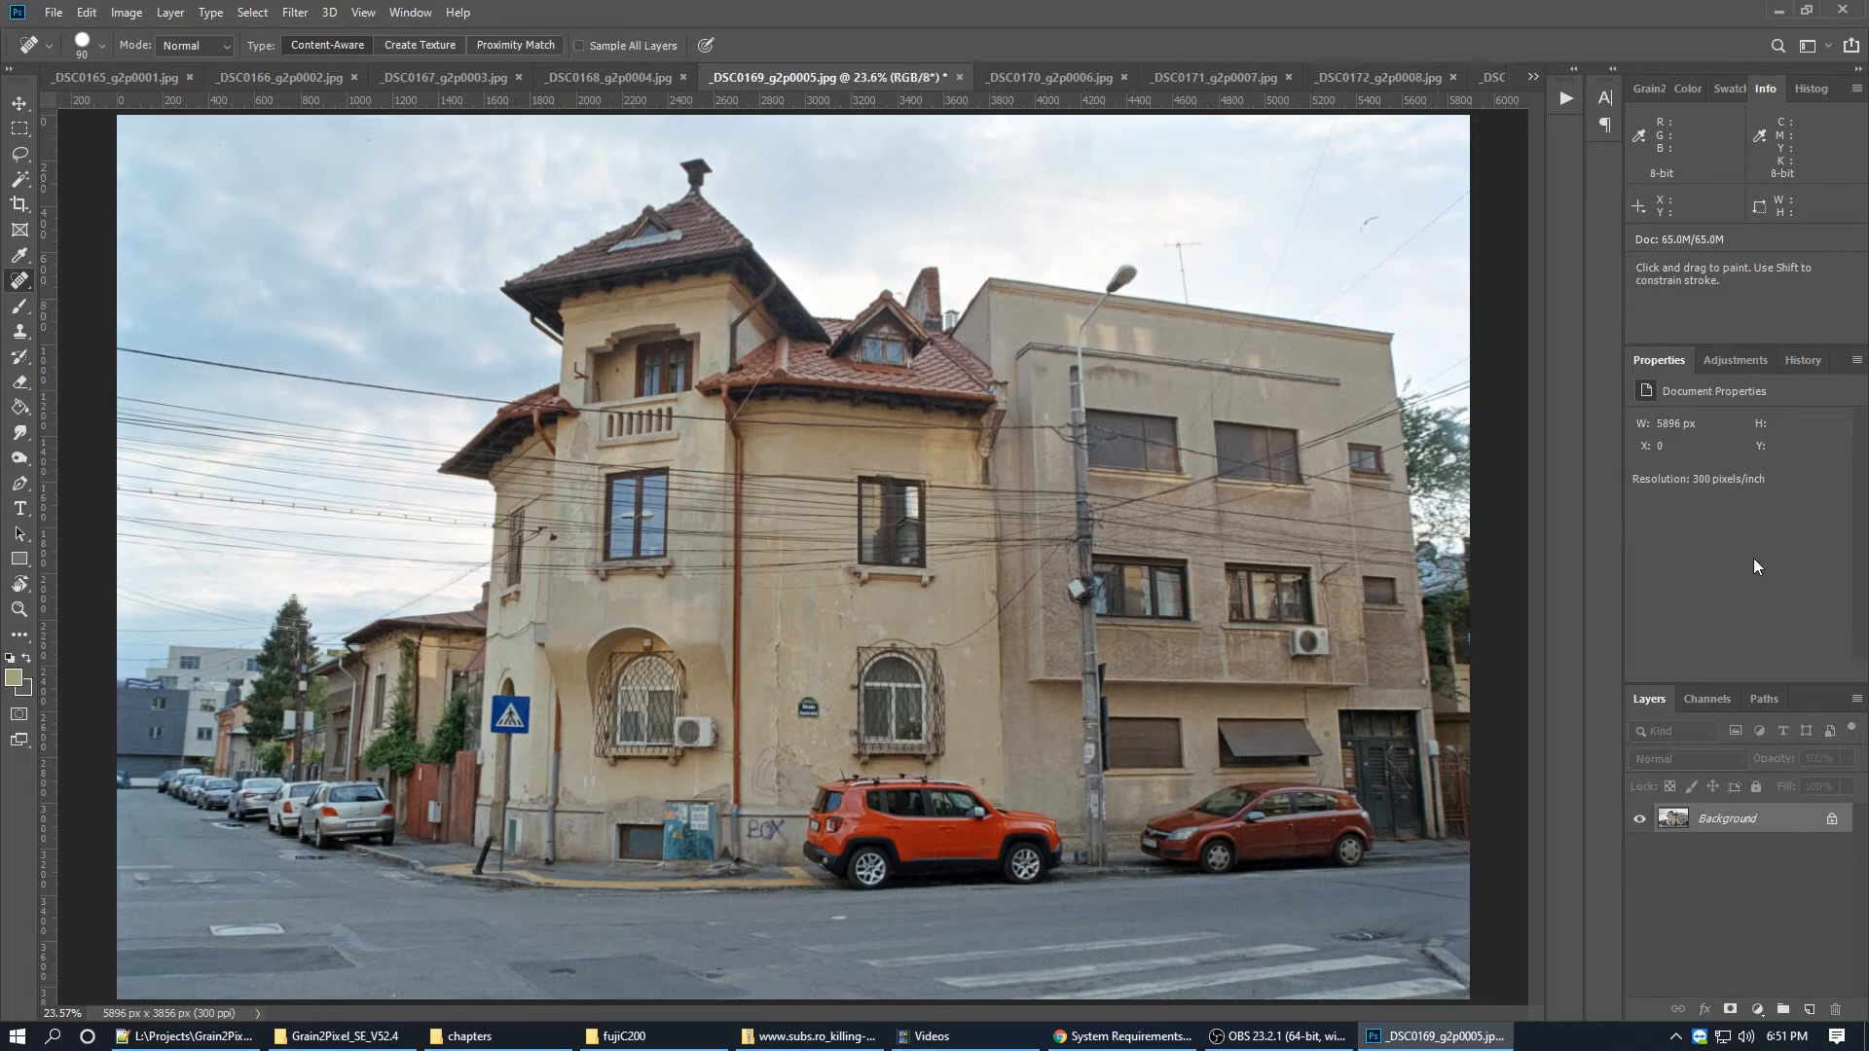
left_click(1719, 362)
left_click(1678, 411)
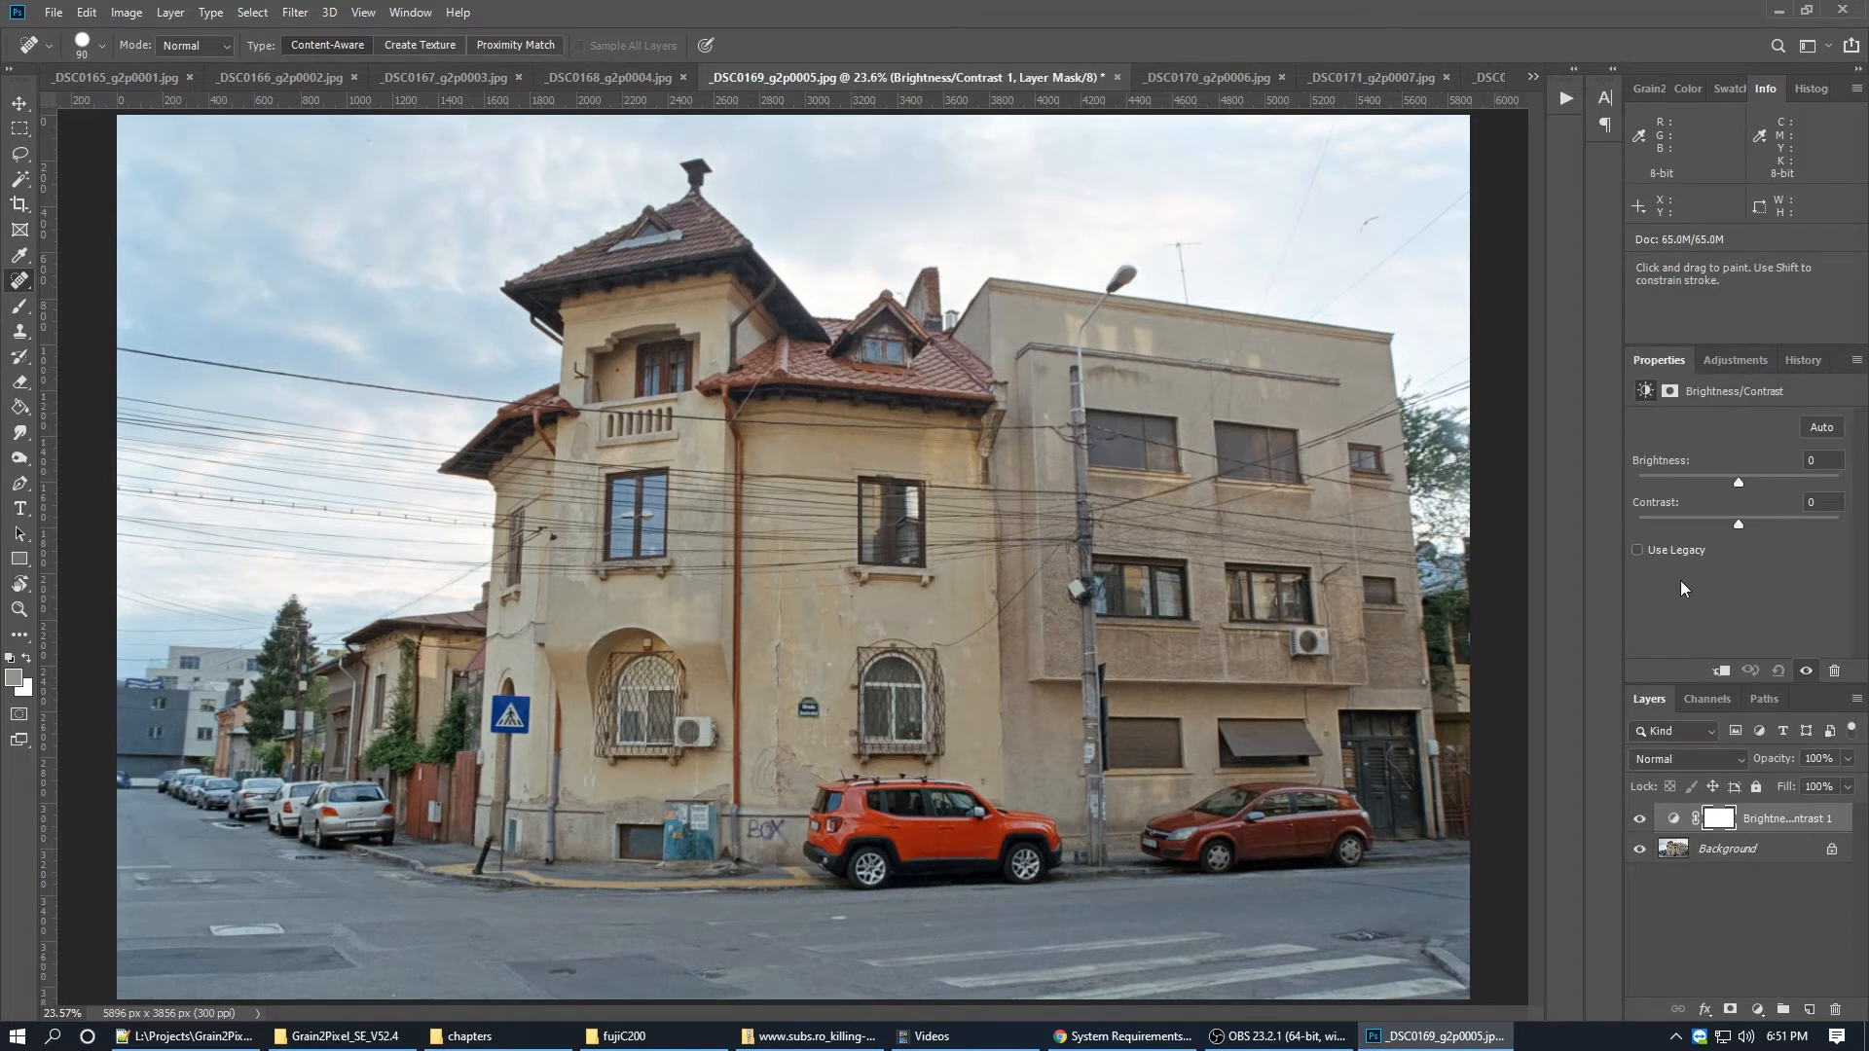
left_click_drag(1738, 529, 1733, 484)
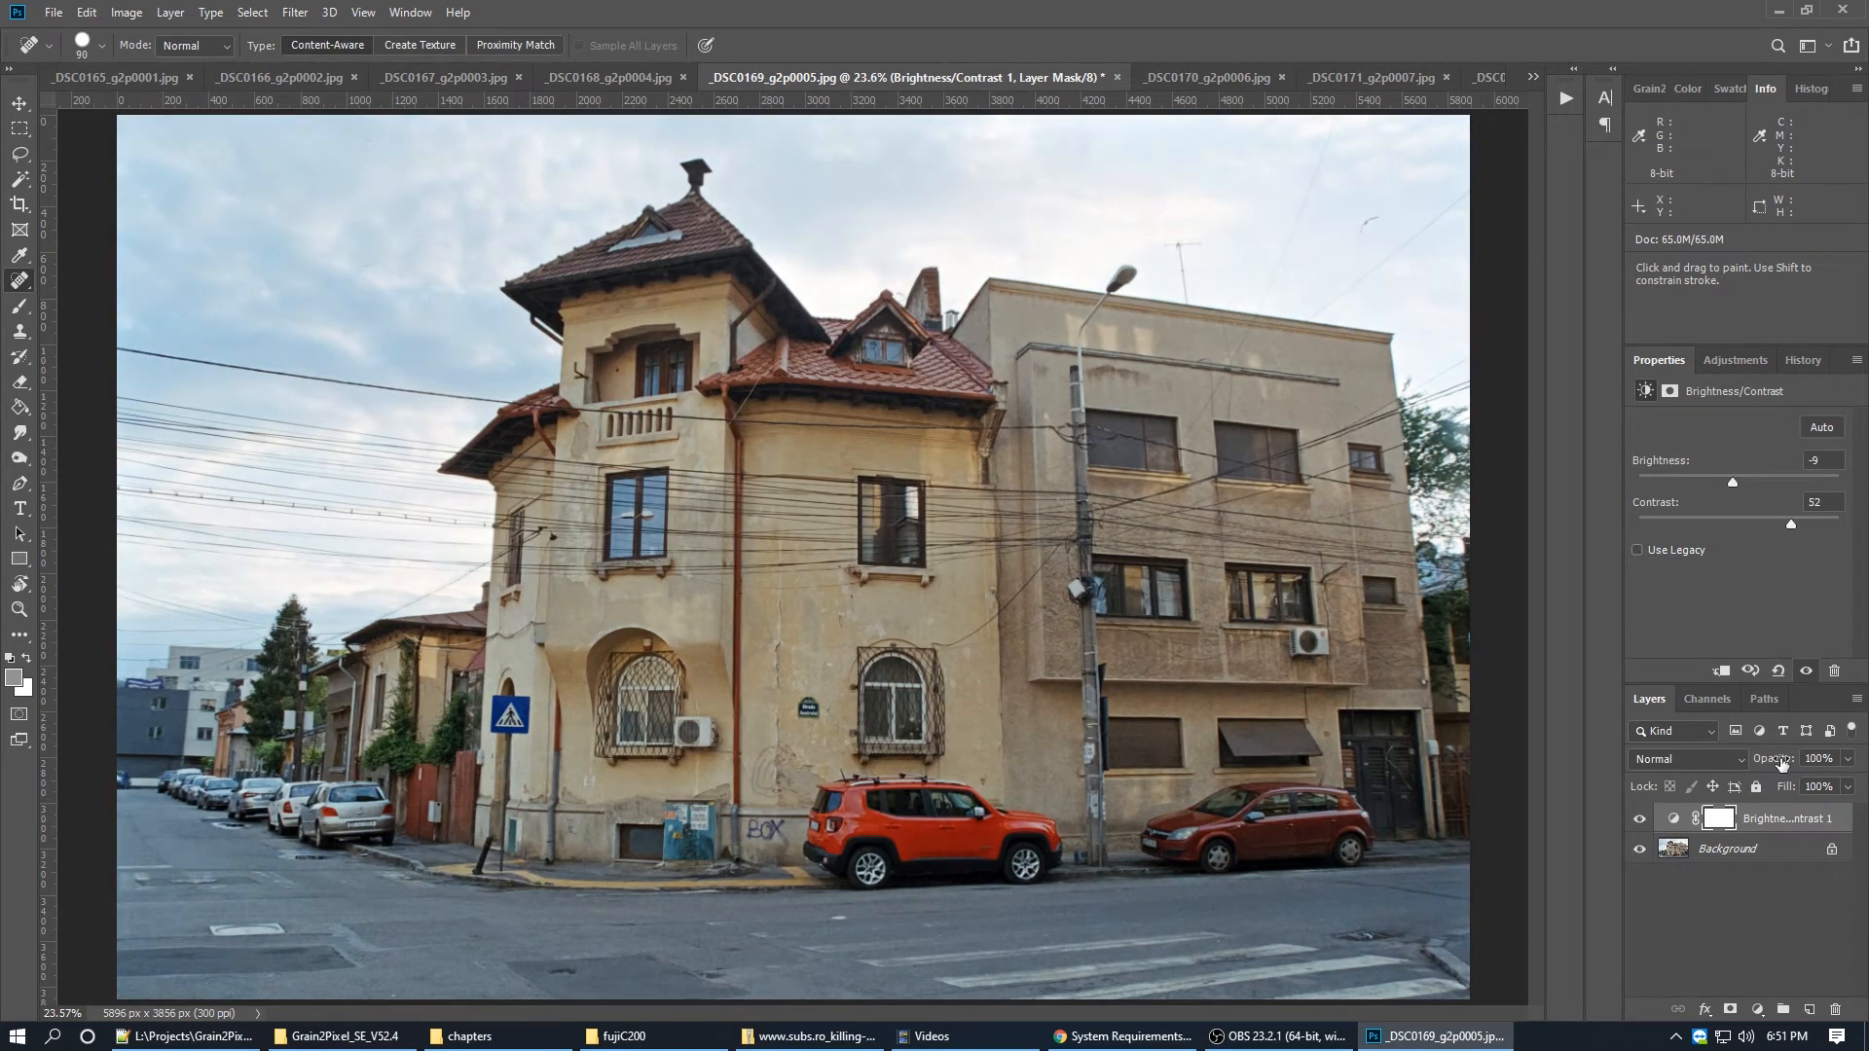
key("Delete")
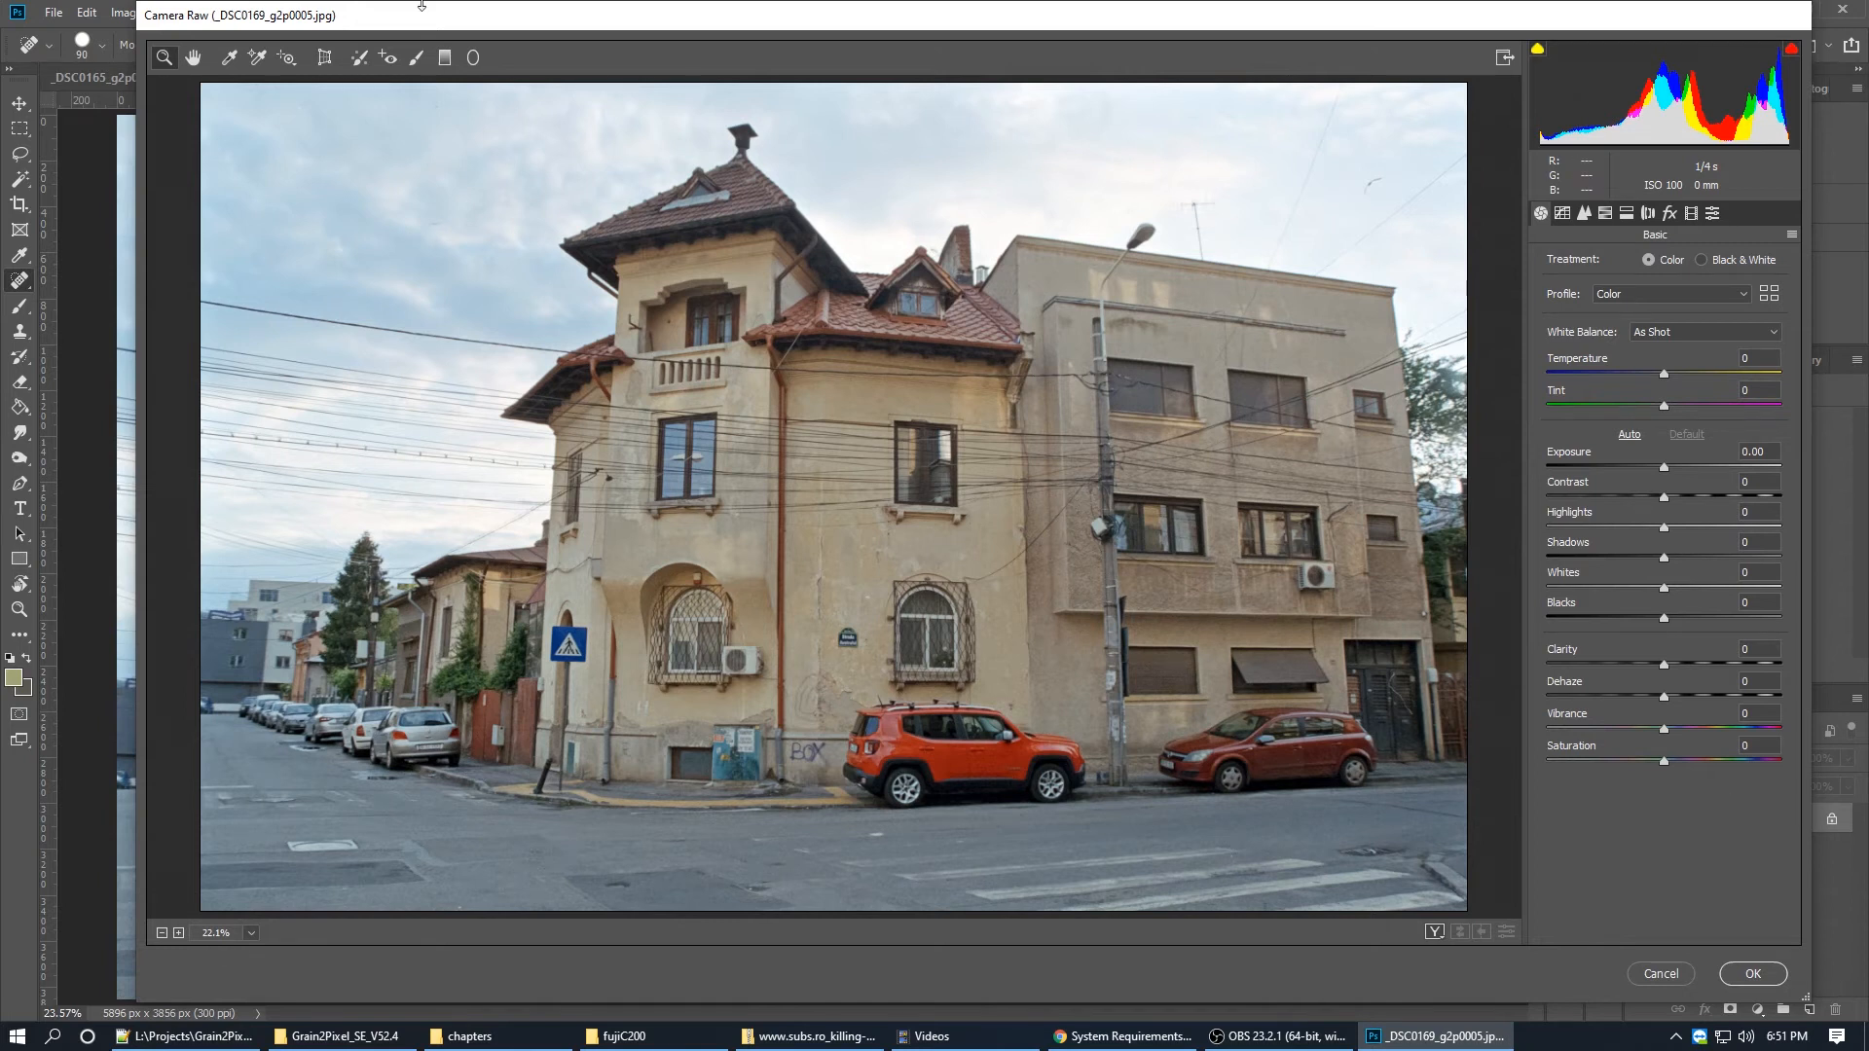
Step: Try the Camera Raw filter with exposure +0.05, contrast +28, highlights -30 and blacks -28, and revert to the state before it
left_click_drag(1664, 530, 1629, 524)
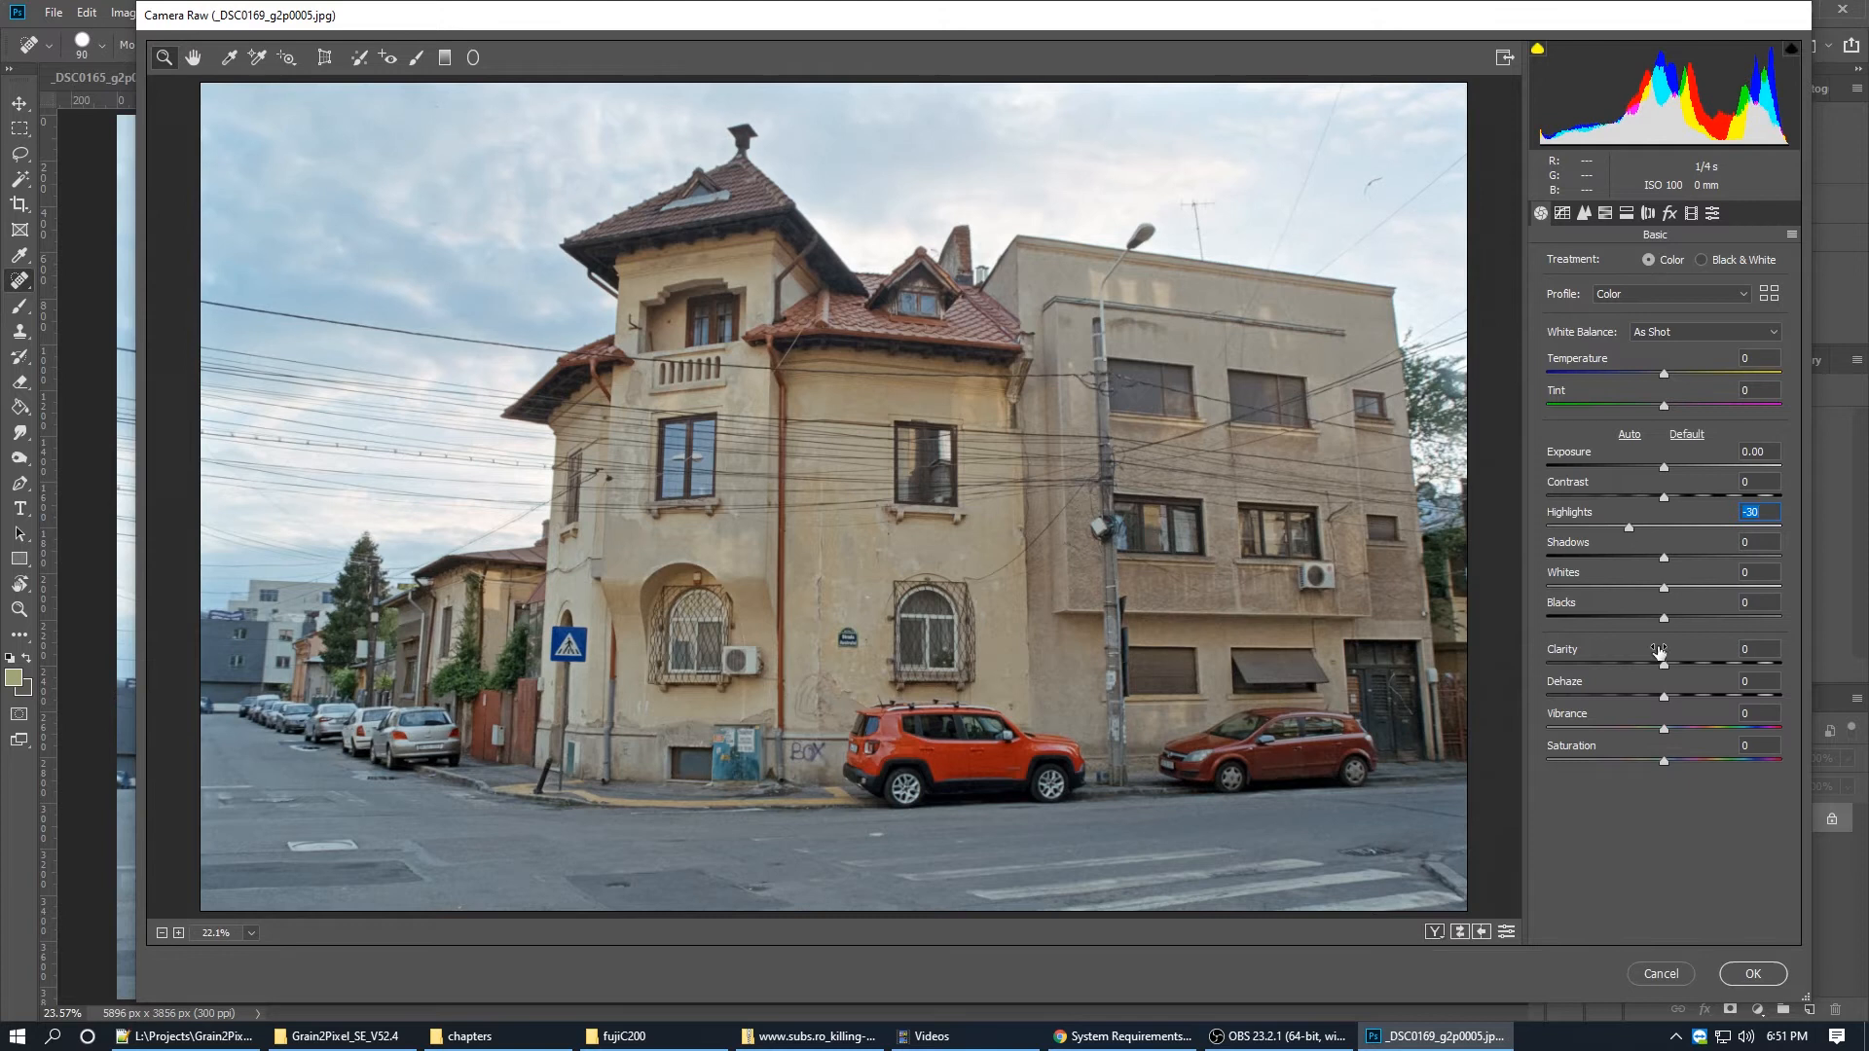
left_click_drag(1663, 619, 1630, 609)
mouse_move(1663, 500)
left_mouse_down()
mouse_move(1696, 502)
mouse_move(1662, 470)
left_mouse_up()
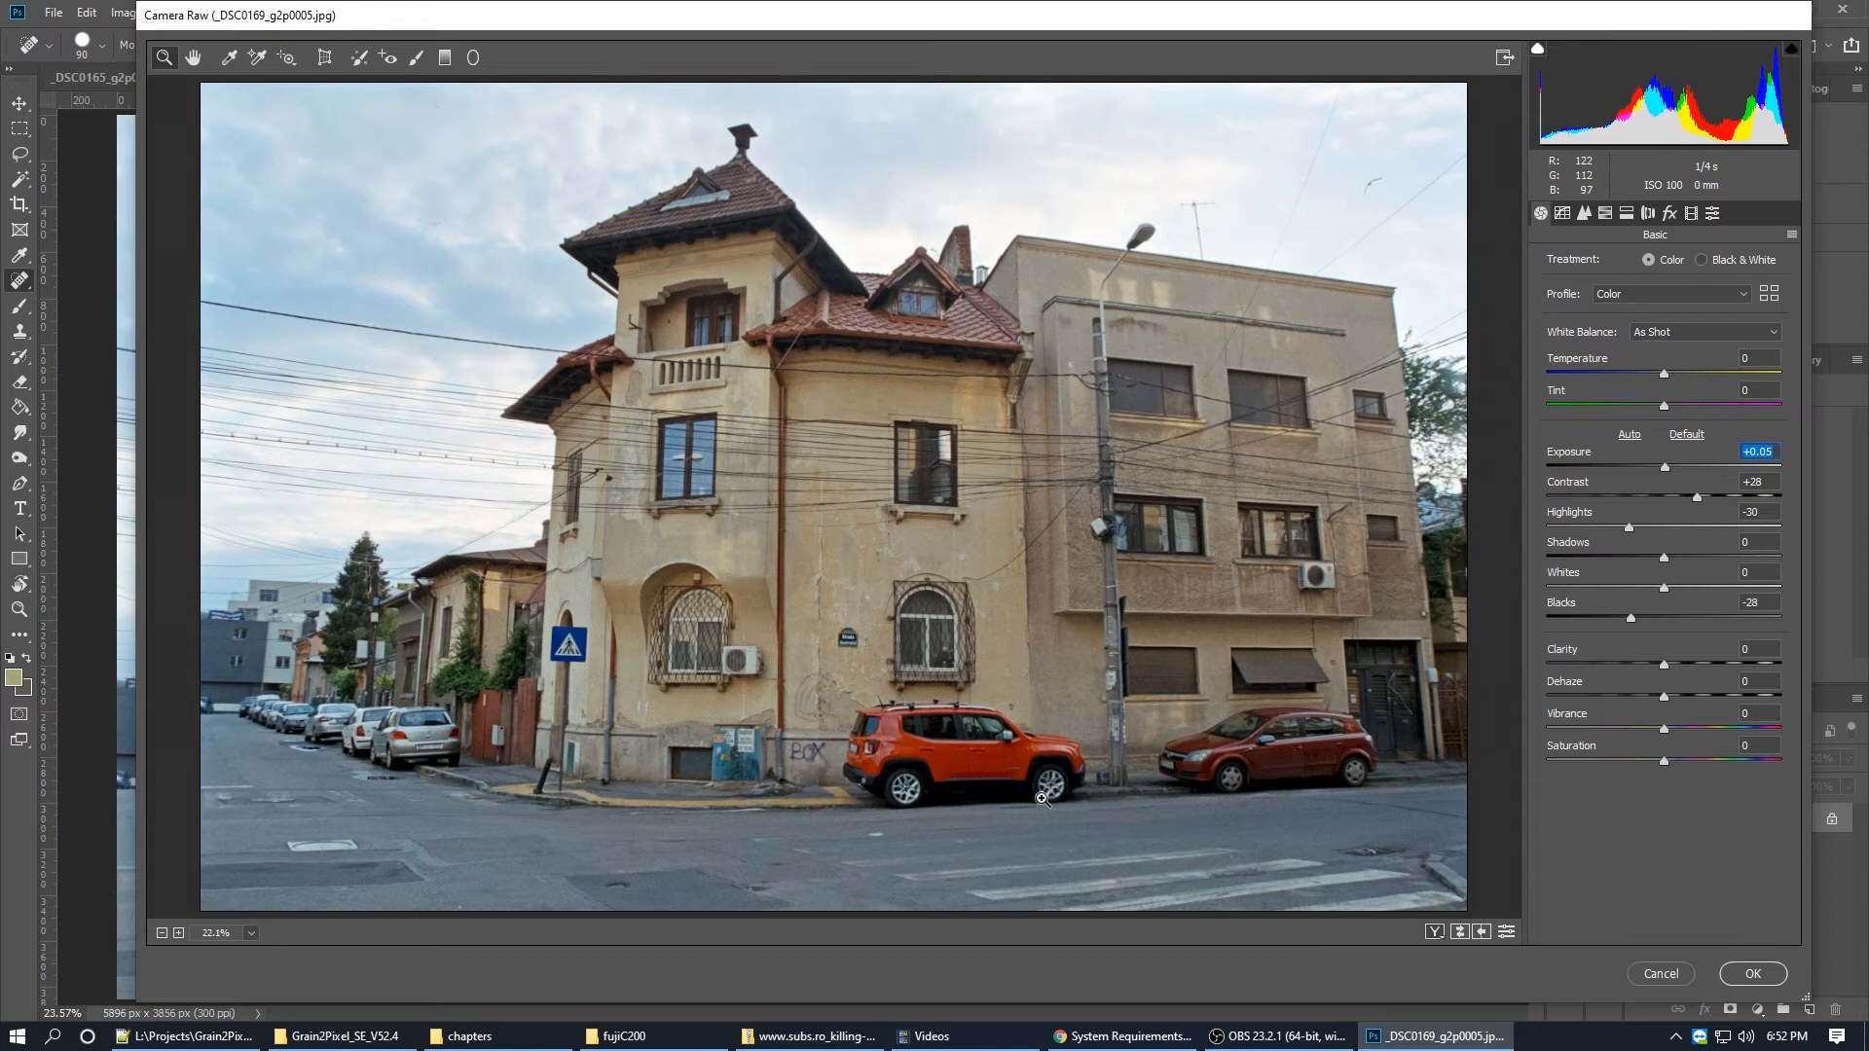
left_click(1766, 976)
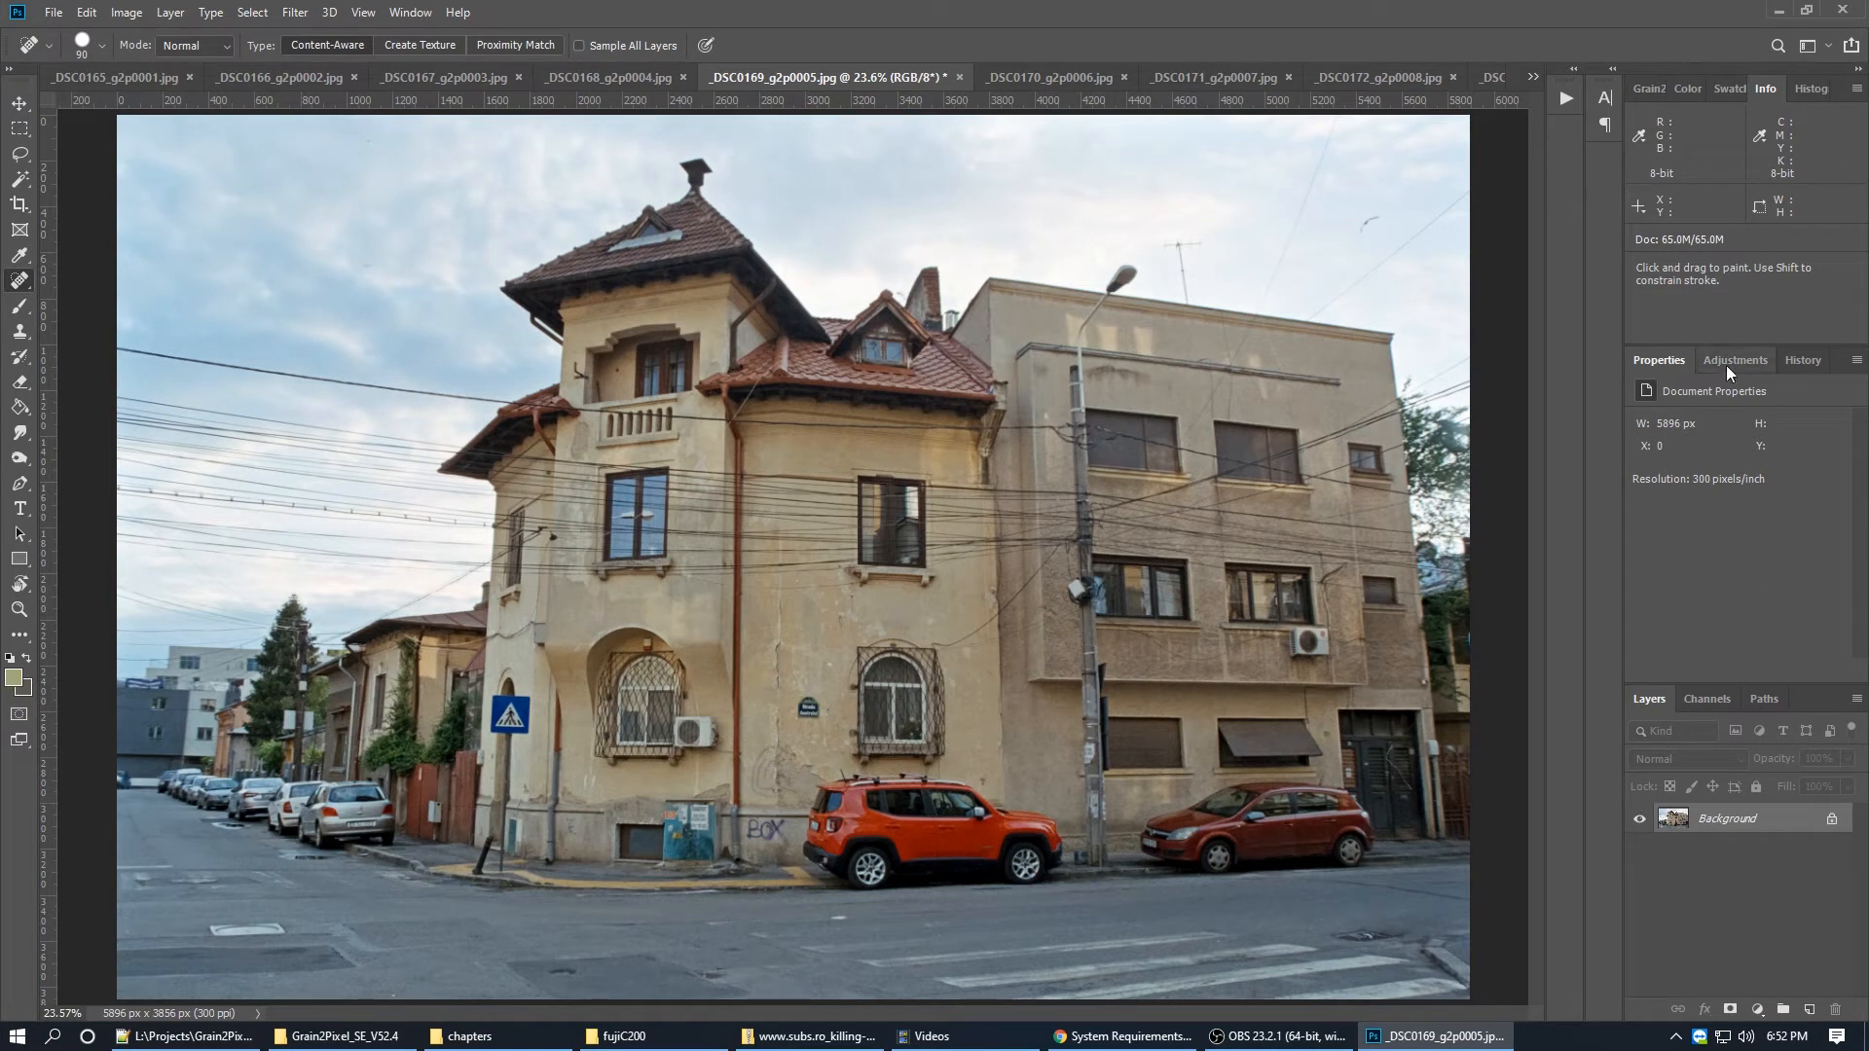
left_click(1818, 362)
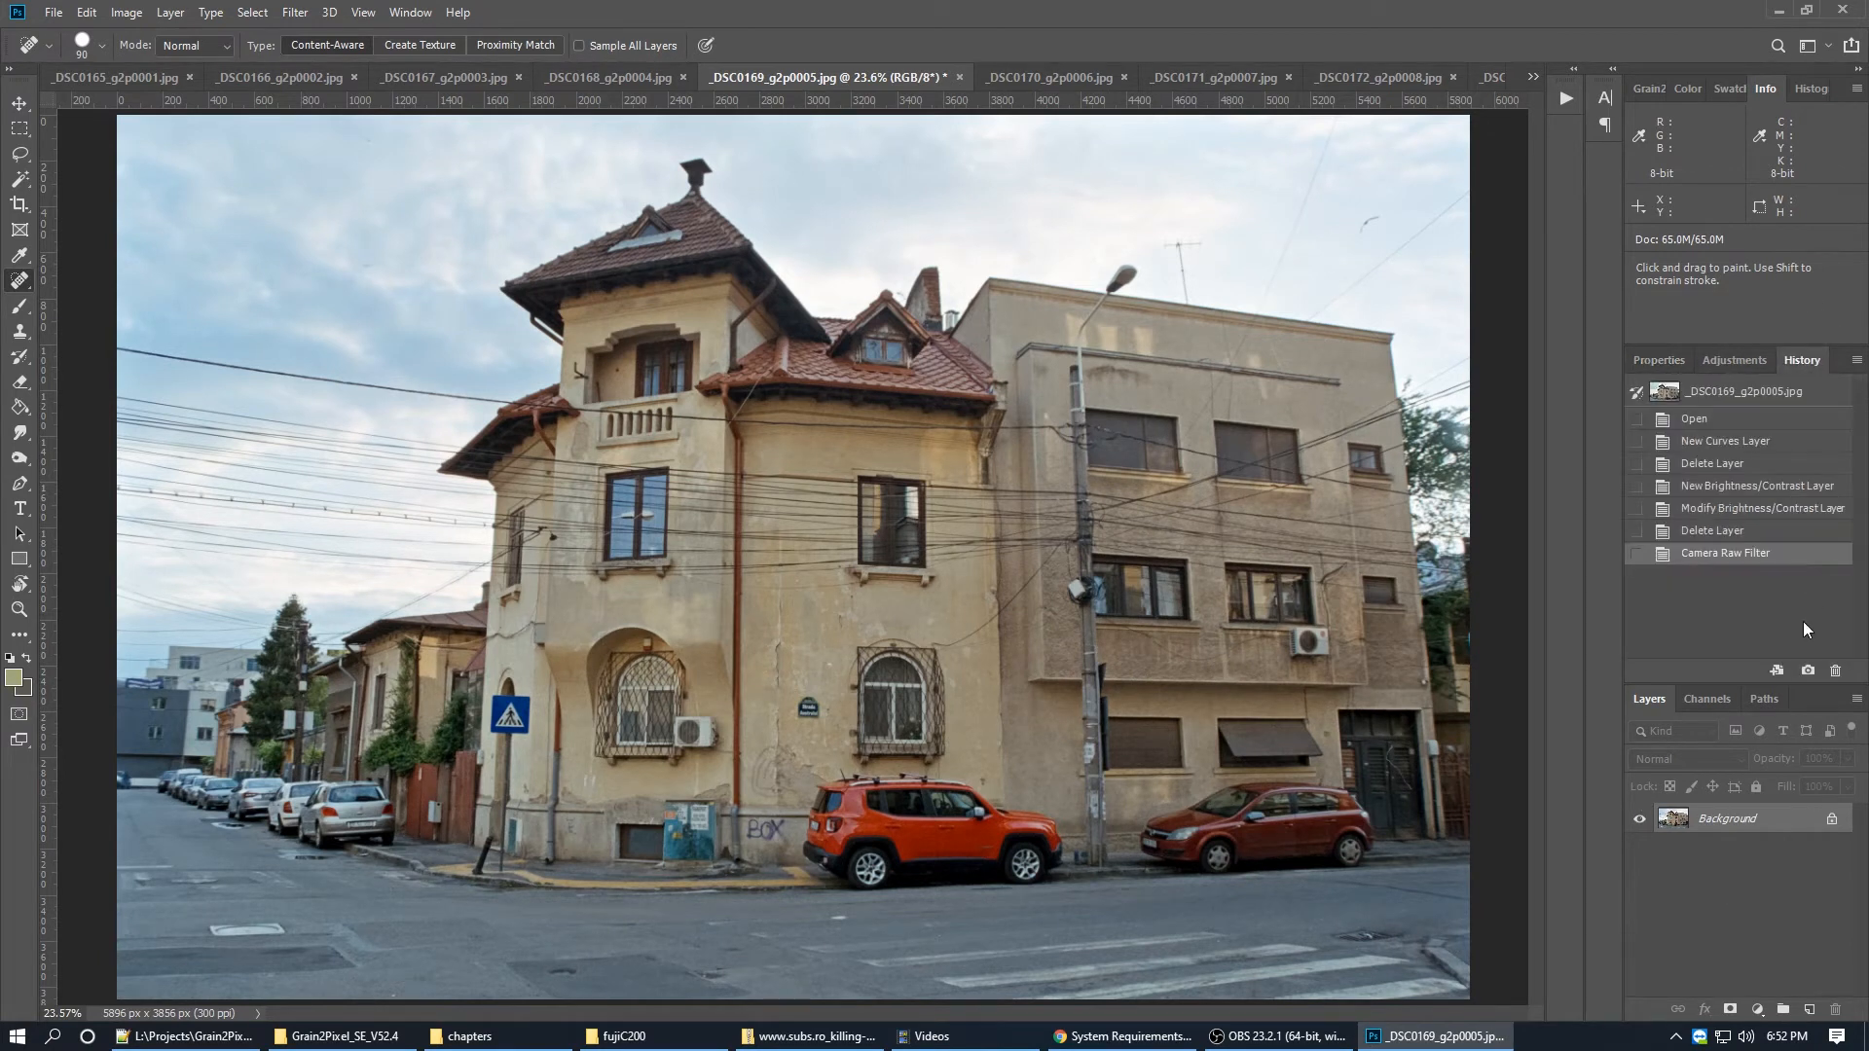
left_click(1764, 533)
Step: Add a Brightness/Contrast adjustment layer to the building photo with brightness -16 and contrast about 17
left_click(1670, 365)
left_click(1713, 371)
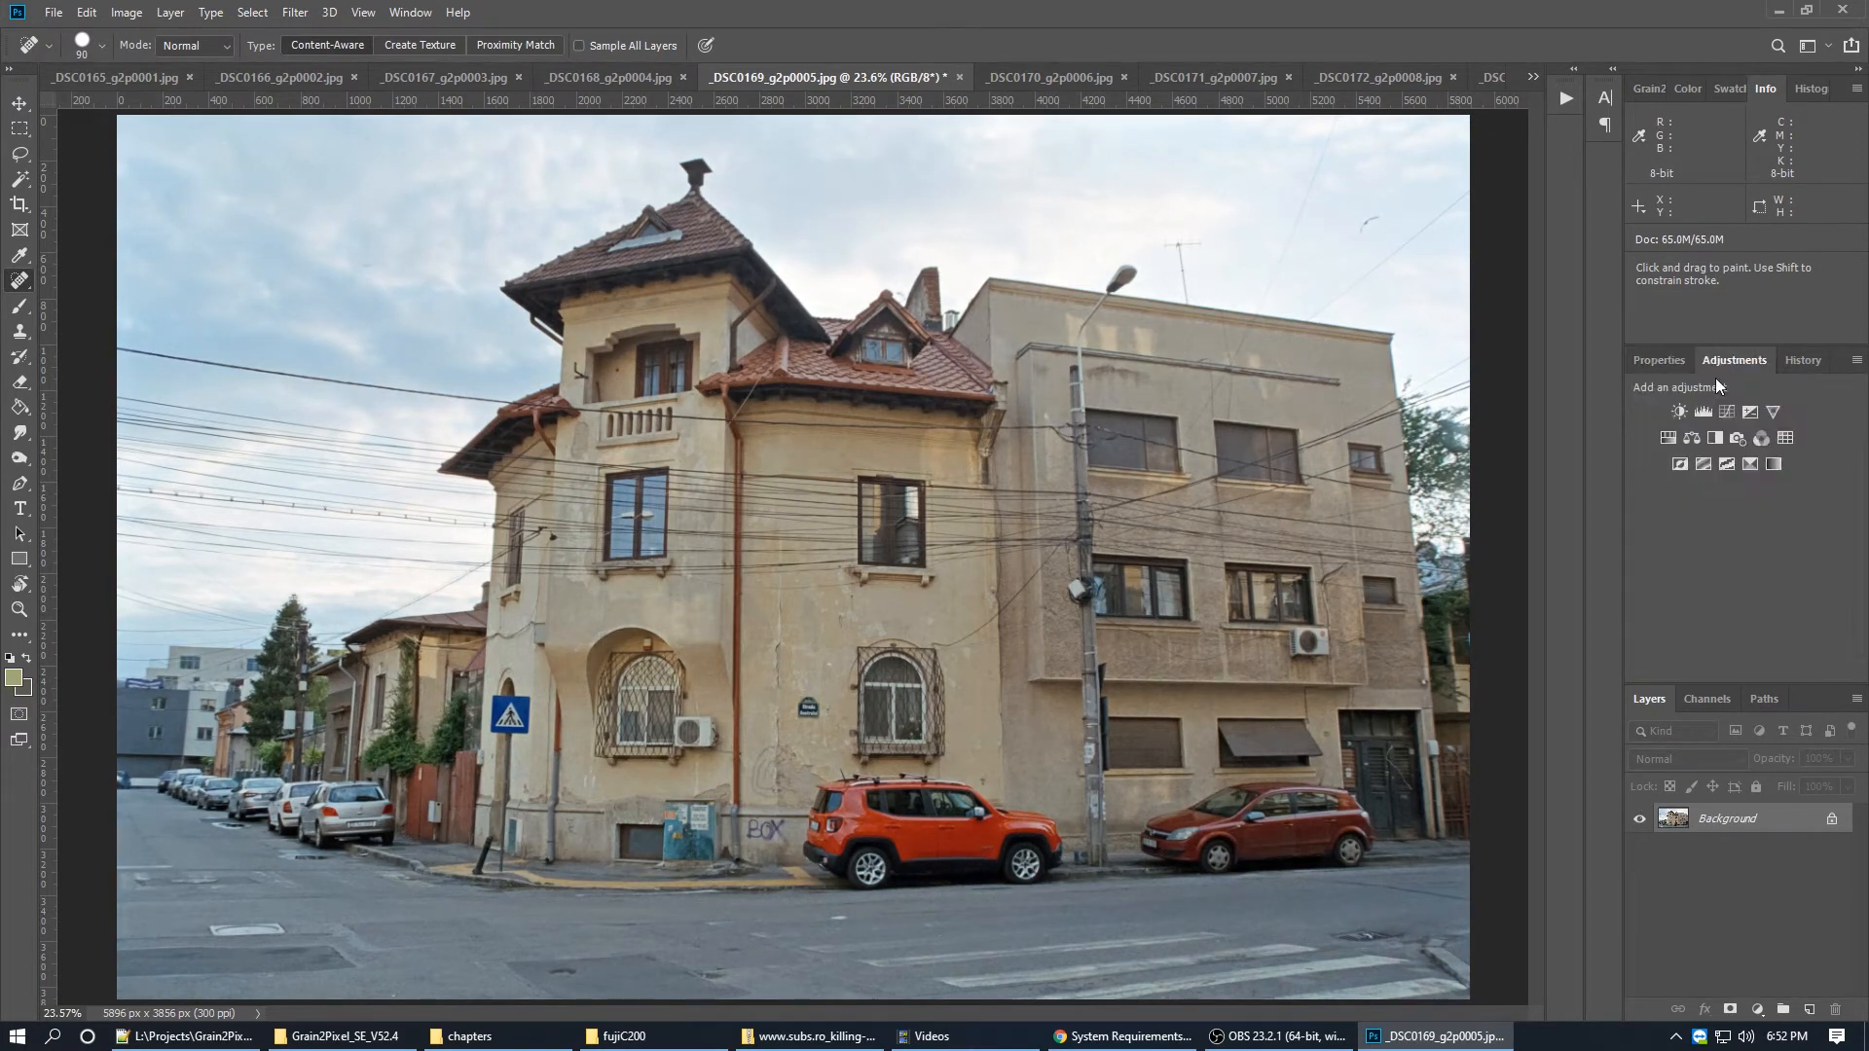
left_click(1684, 406)
left_click_drag(1738, 482, 1726, 482)
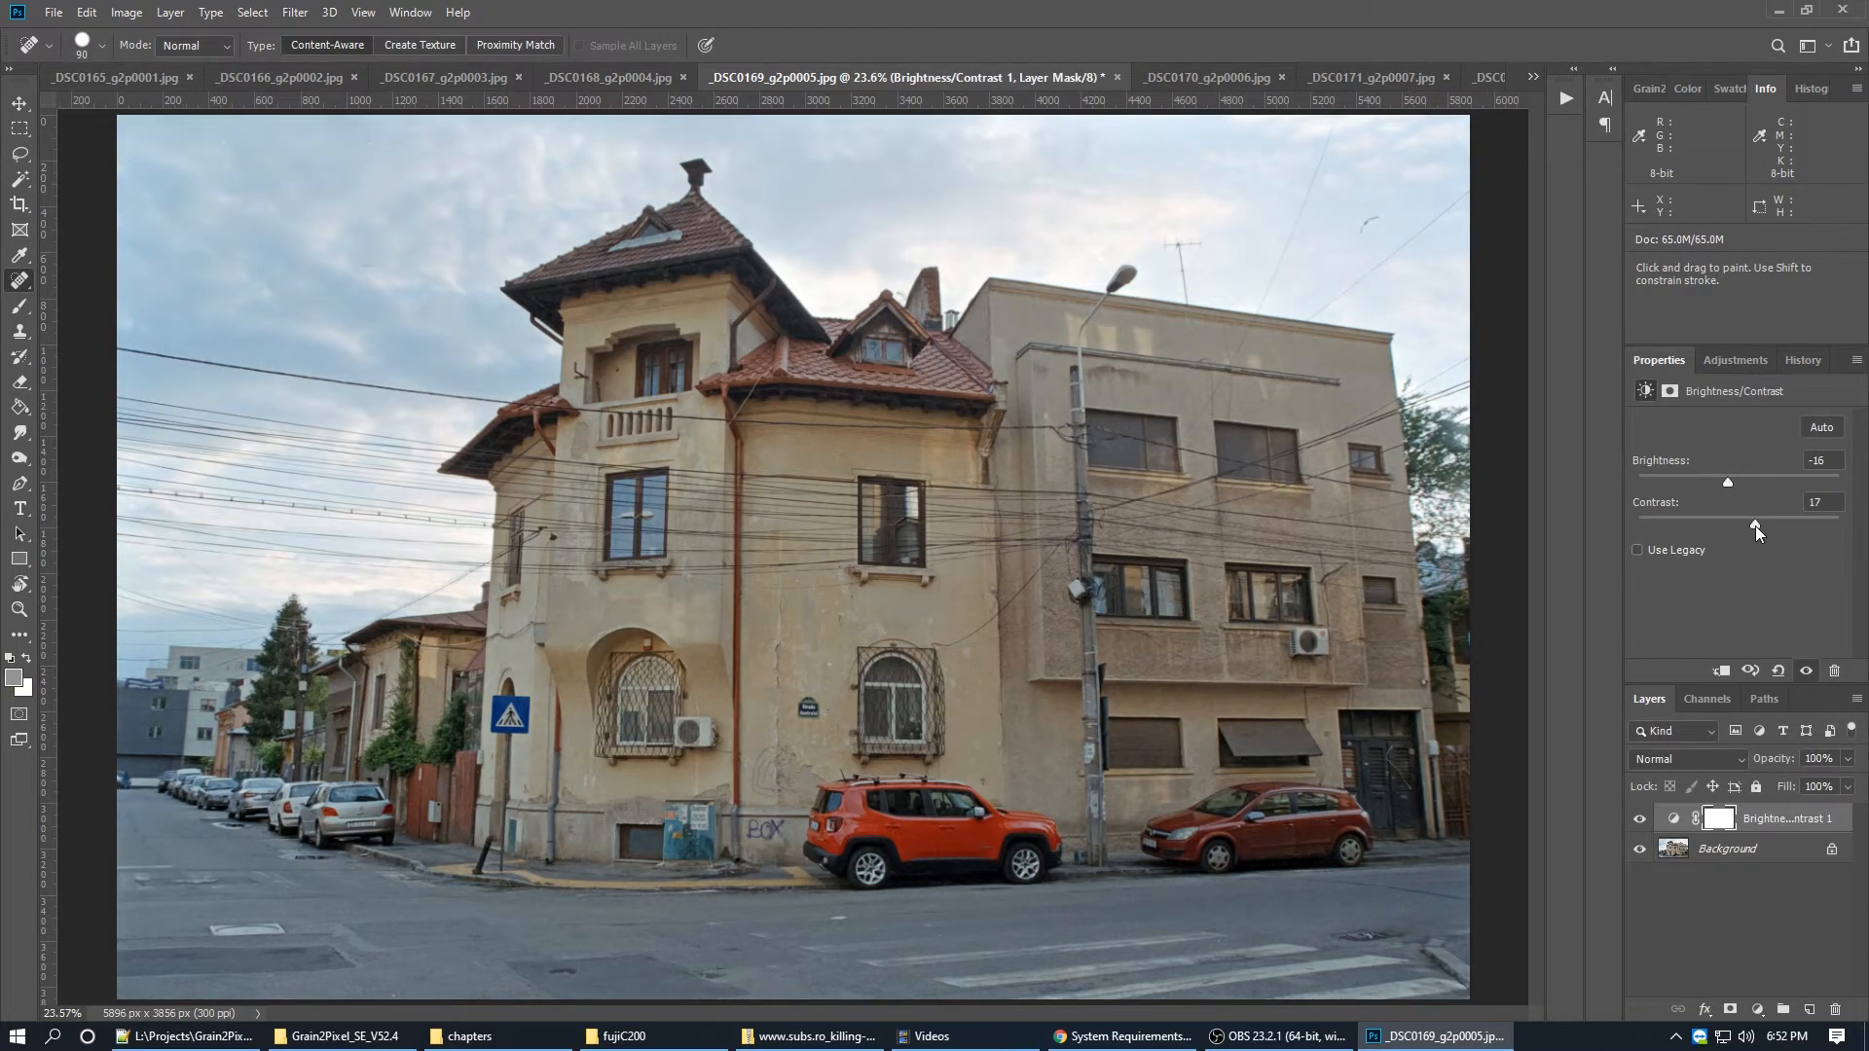
Step: Add a Curves adjustment layer above Brightness/Contrast and shape it with one highlight point and one shadow point
left_click(1743, 364)
left_click(1729, 409)
left_click_drag(1801, 500, 1809, 494)
left_click_drag(1707, 591, 1717, 592)
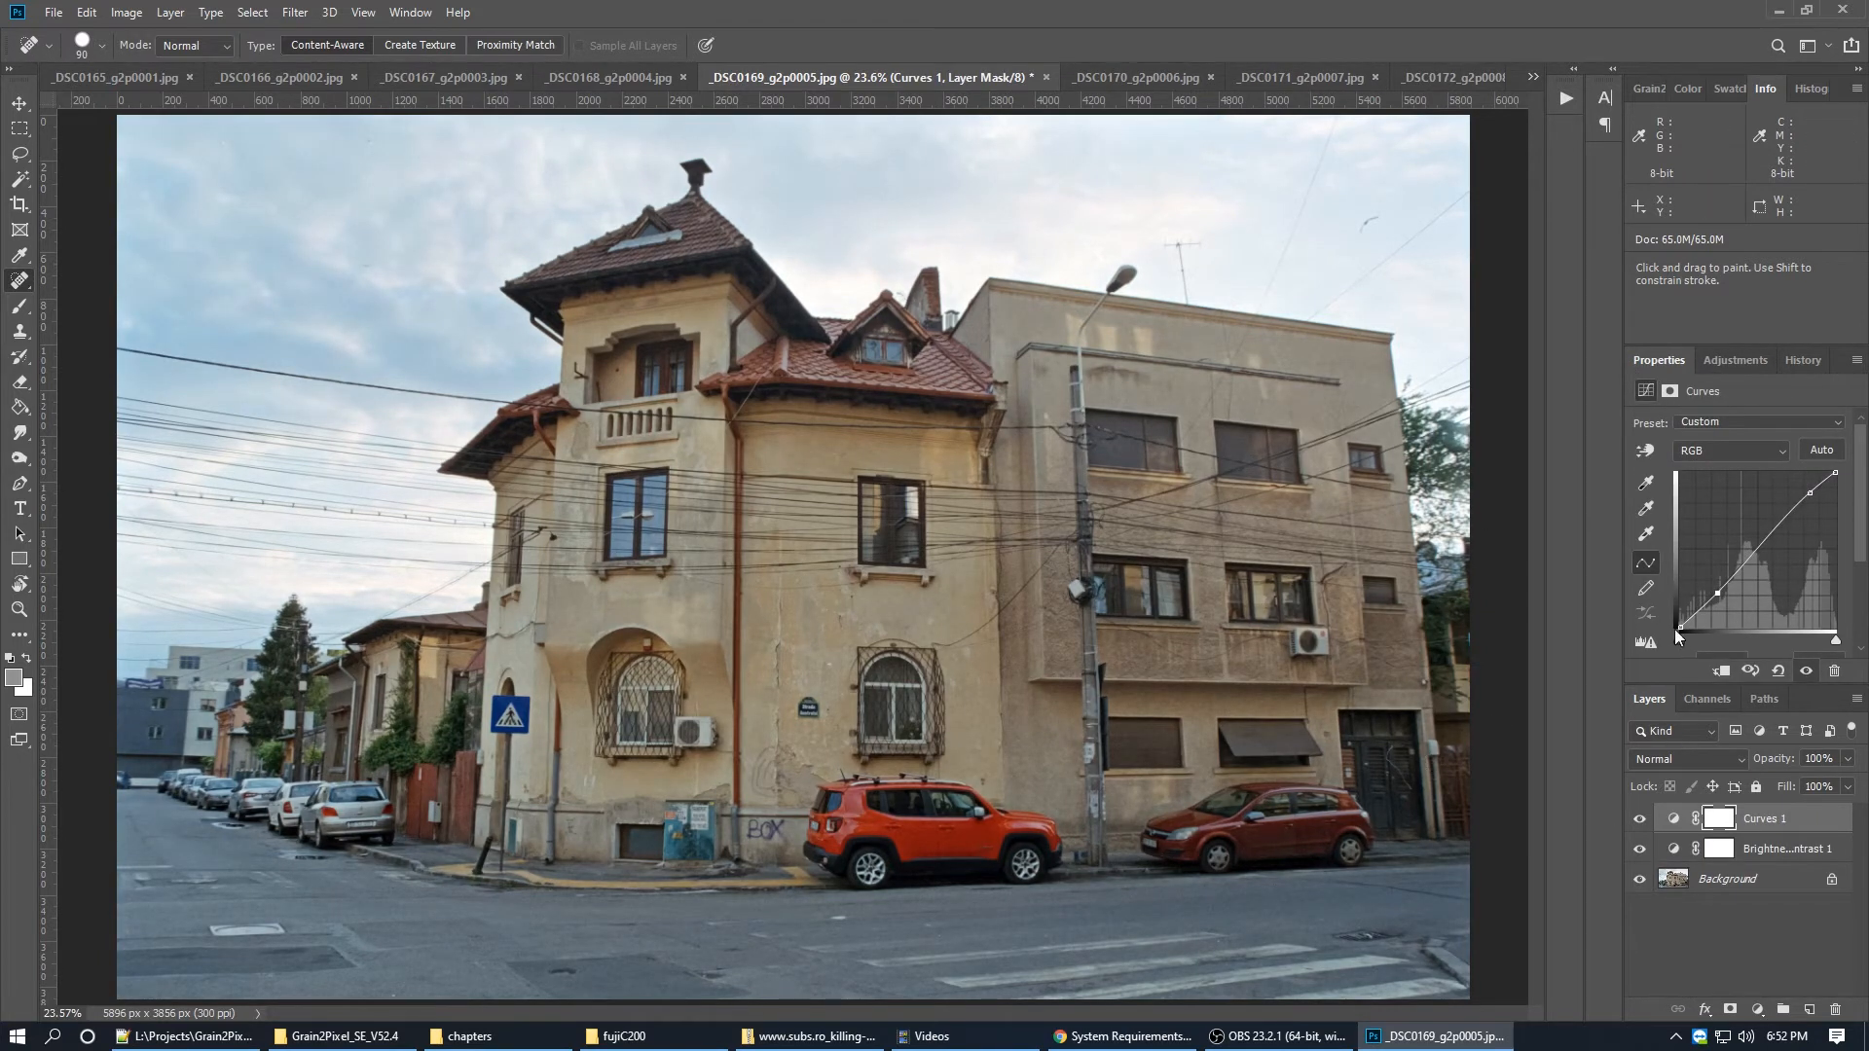
Step: Compare and delete the Curves and Brightness/Contrast layers, and open the Camera Raw filter and cancel it
left_click(1641, 849)
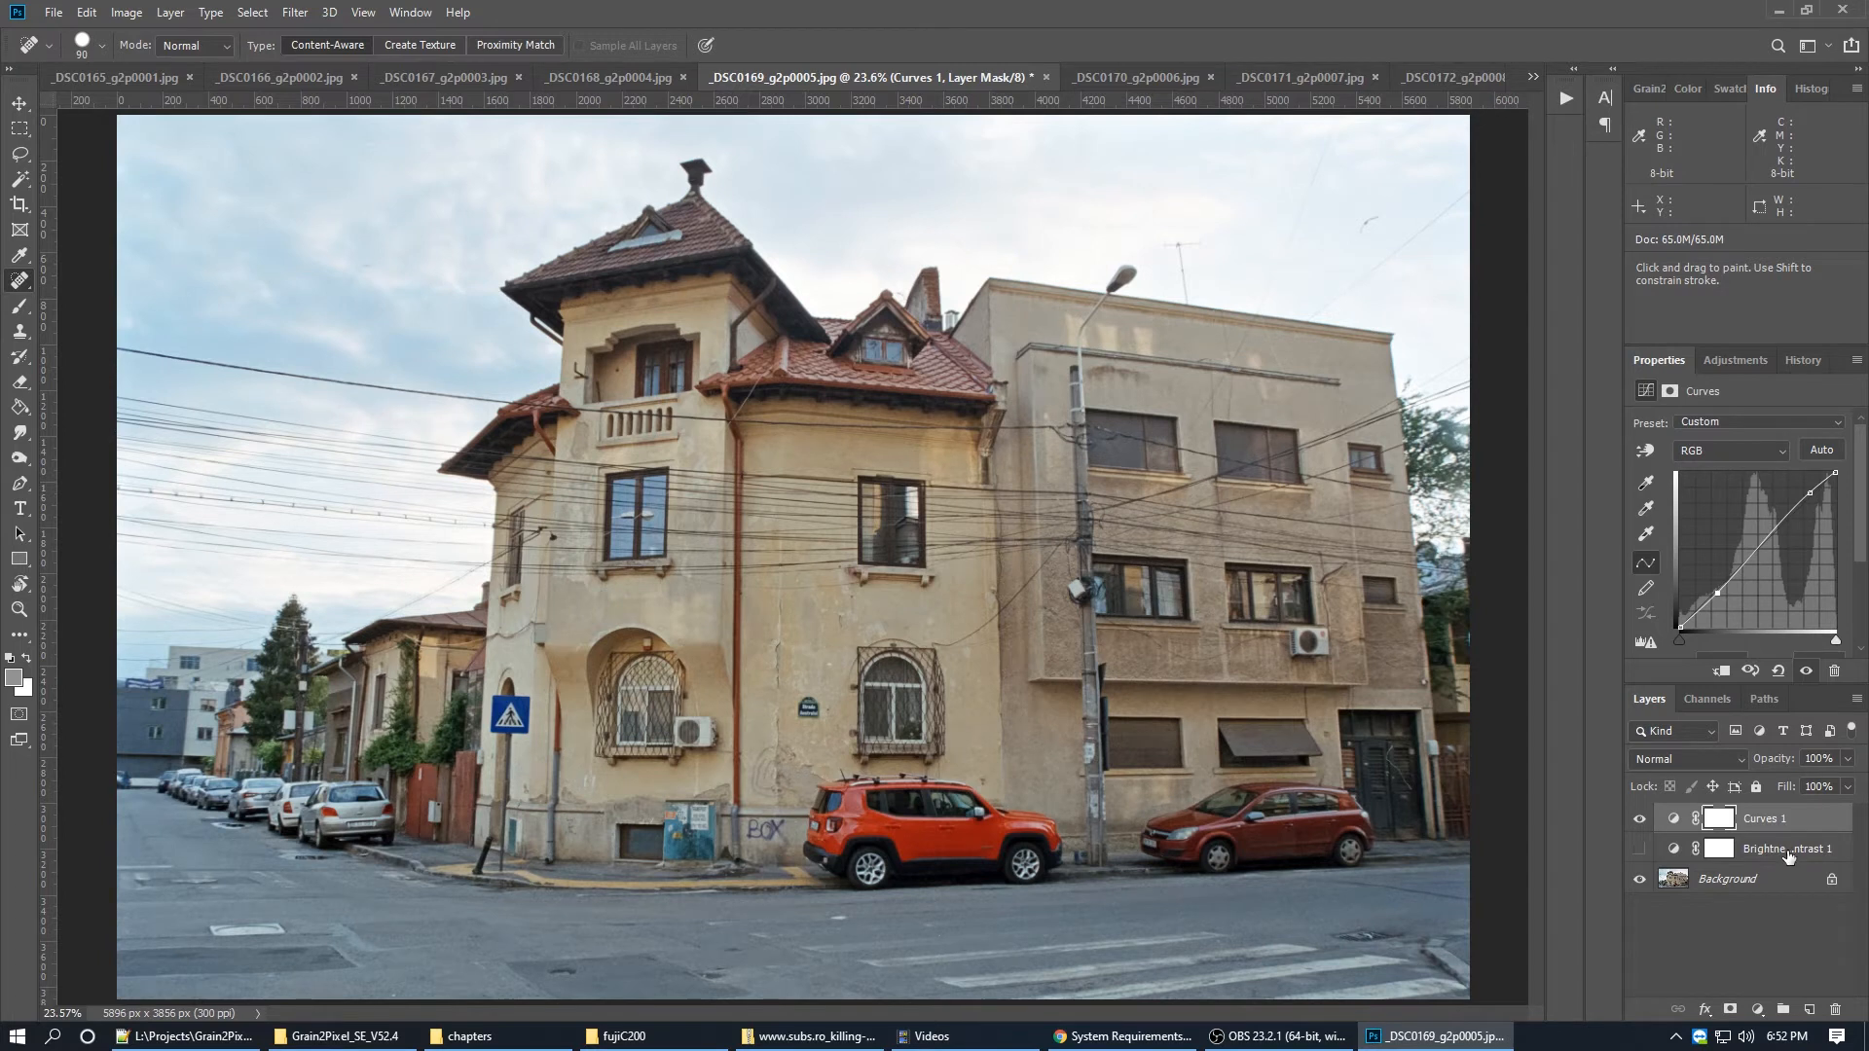
left_click(1641, 849)
left_click(1641, 818)
left_click(1782, 855, "shift")
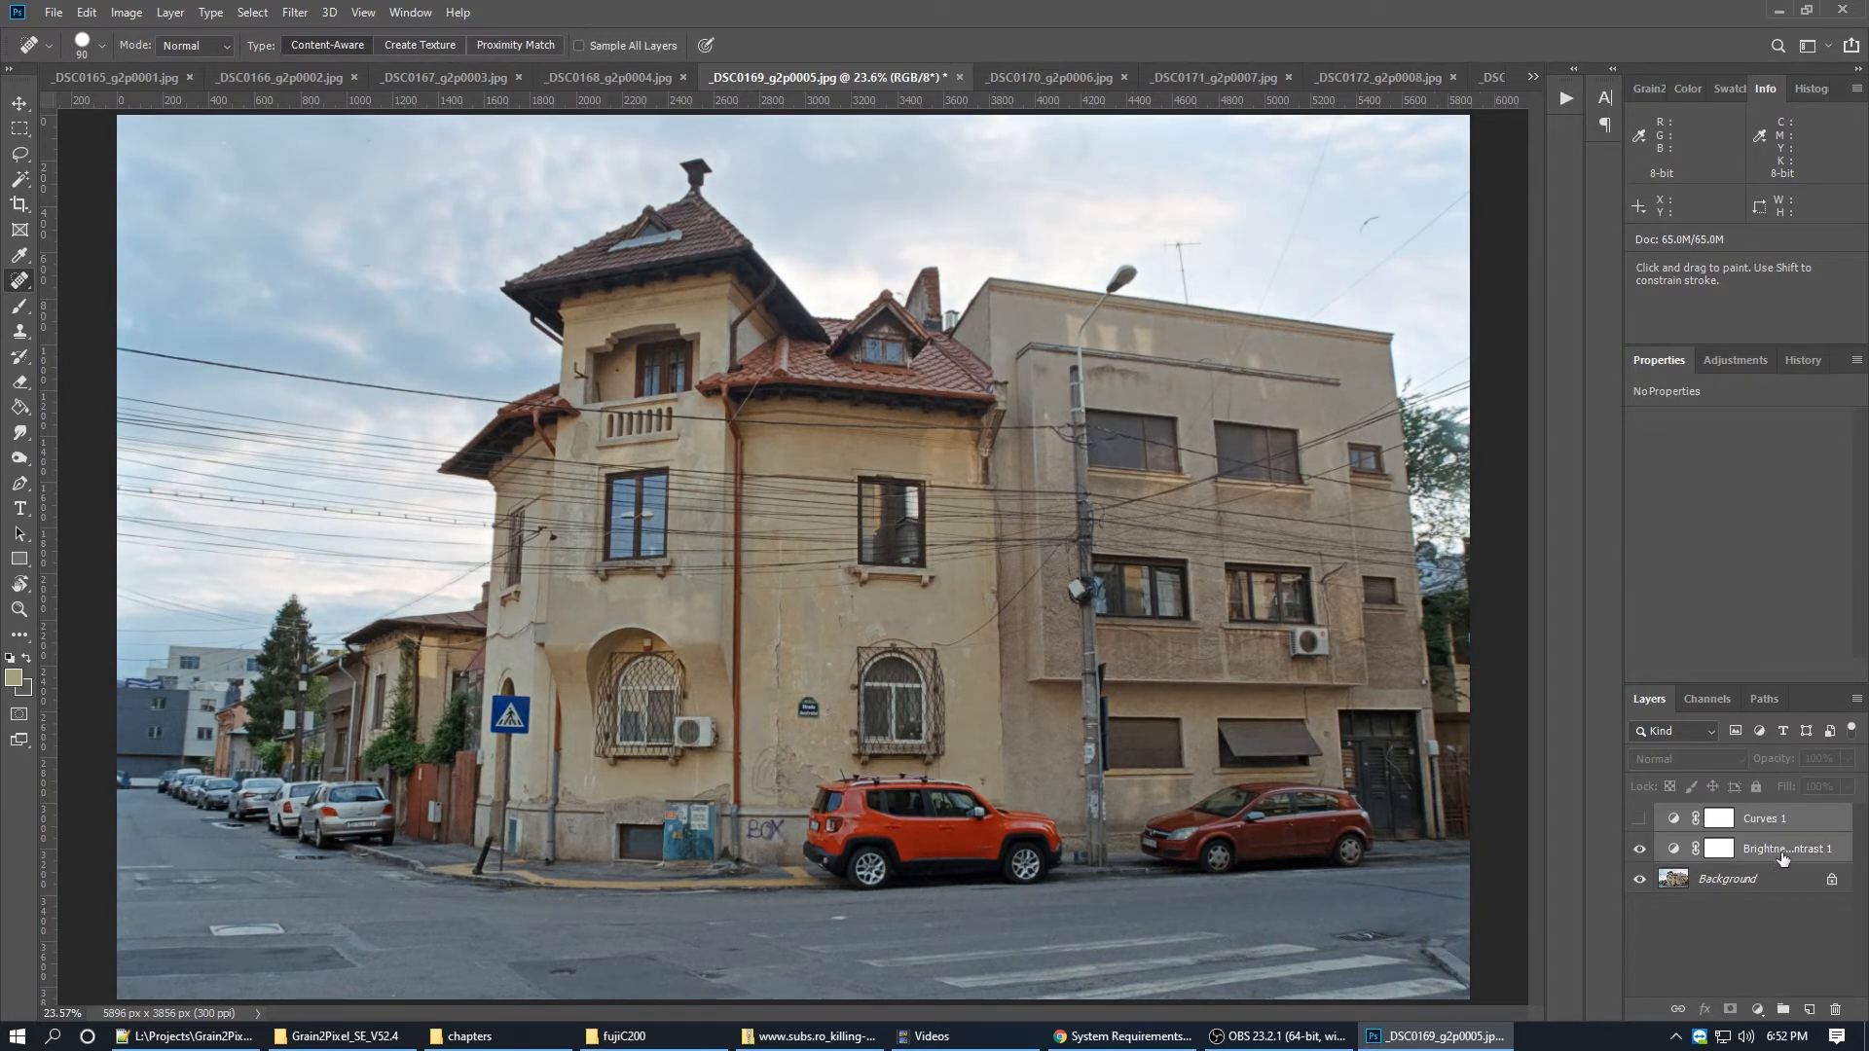
key("Delete")
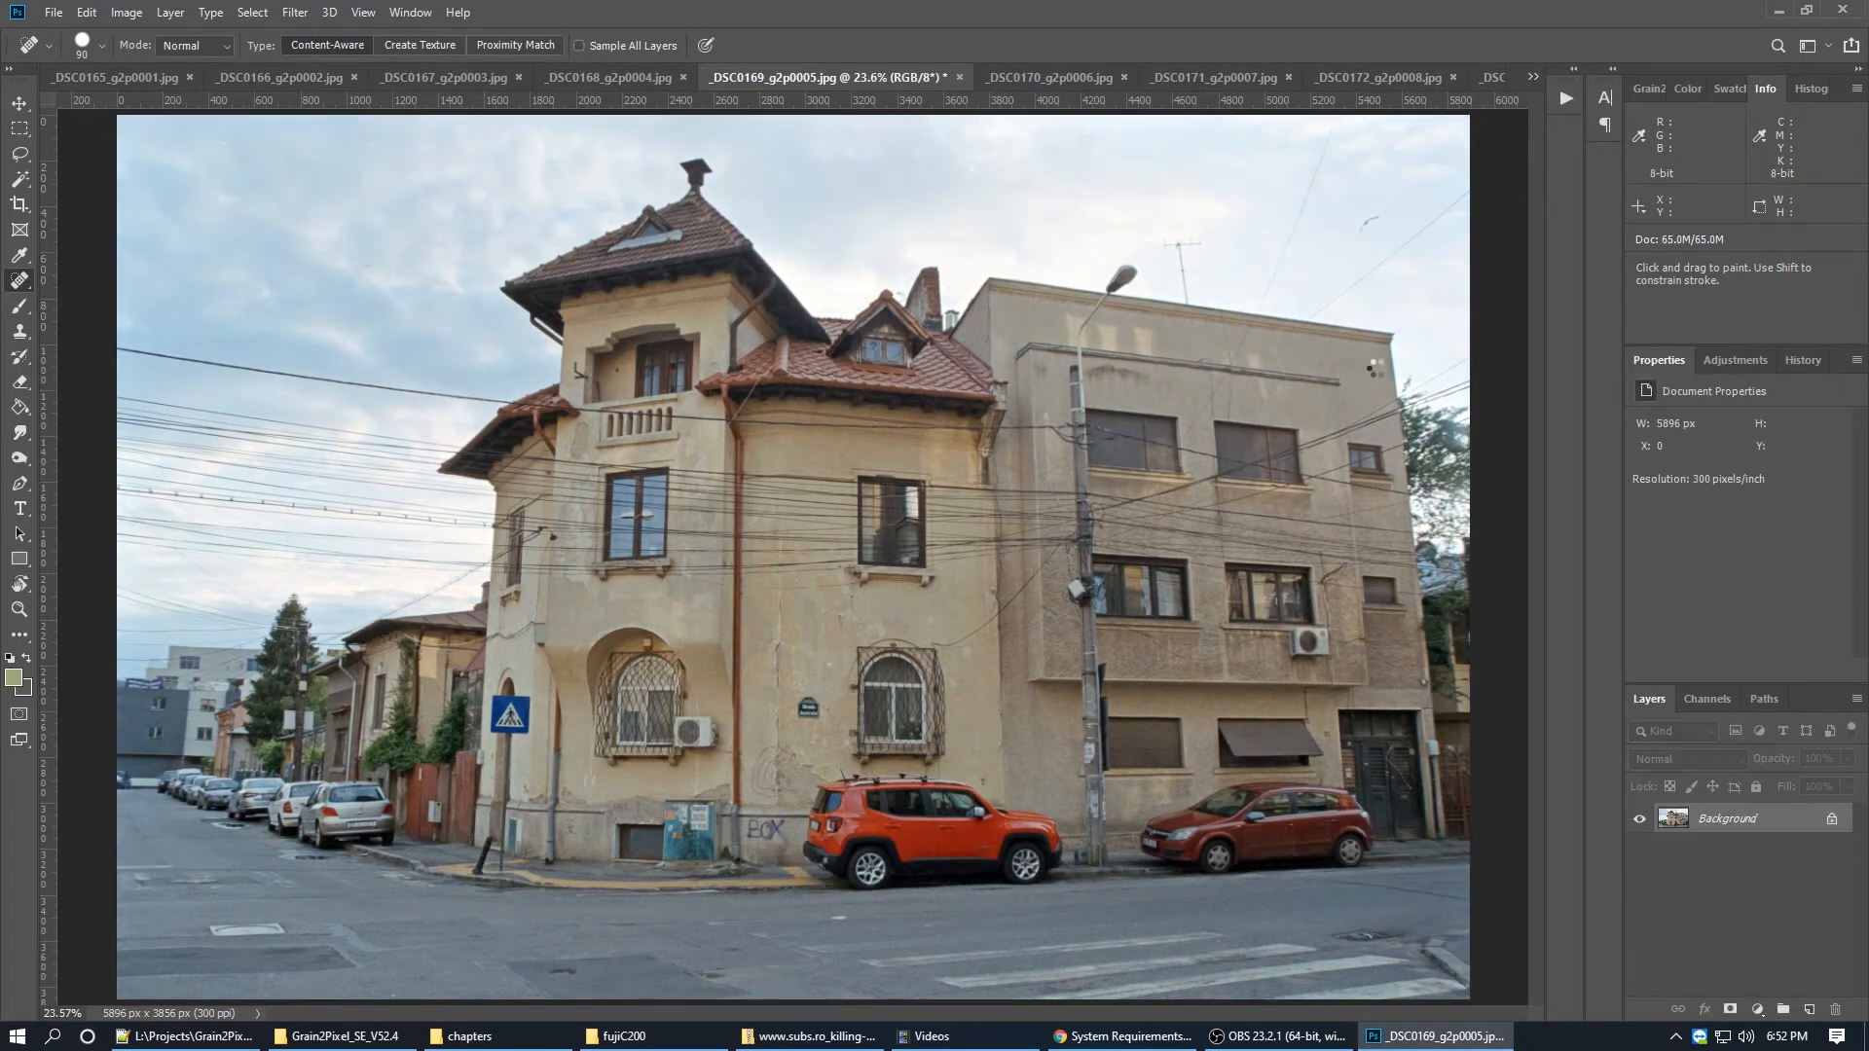
key("ctrl+shift+a")
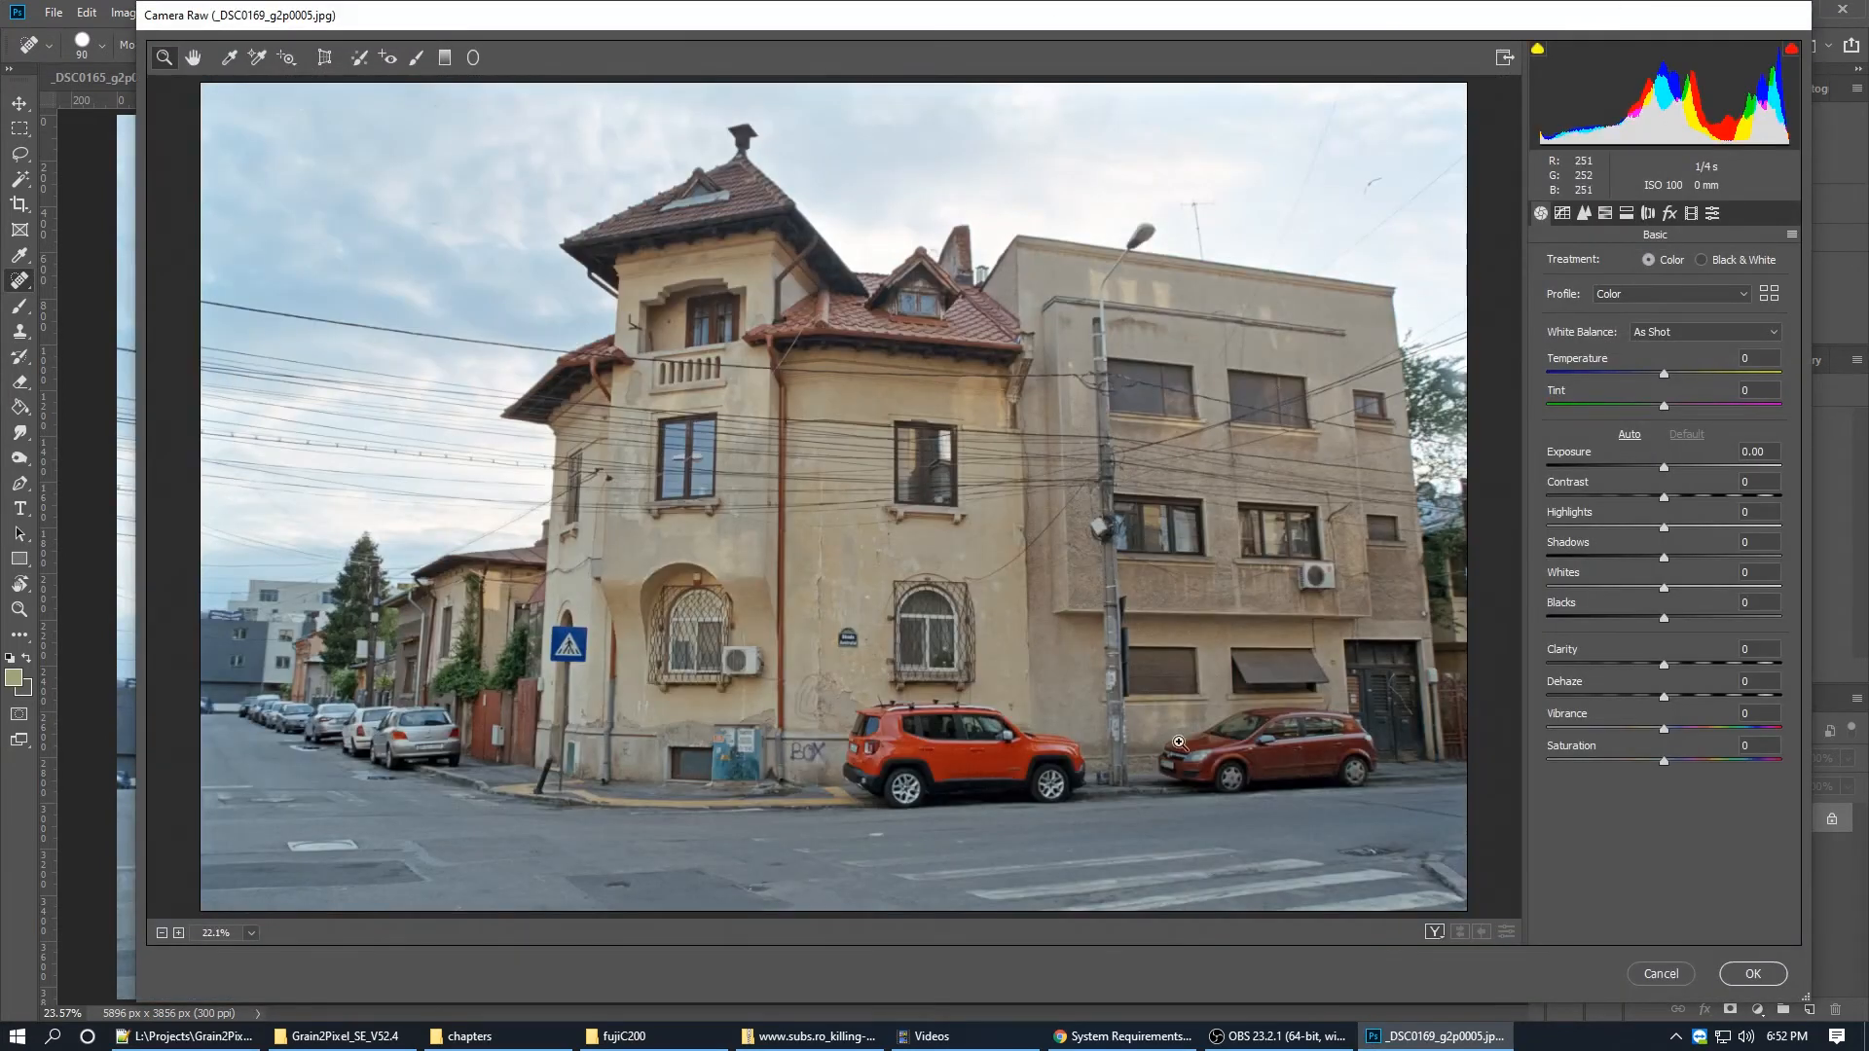
left_click(1680, 973)
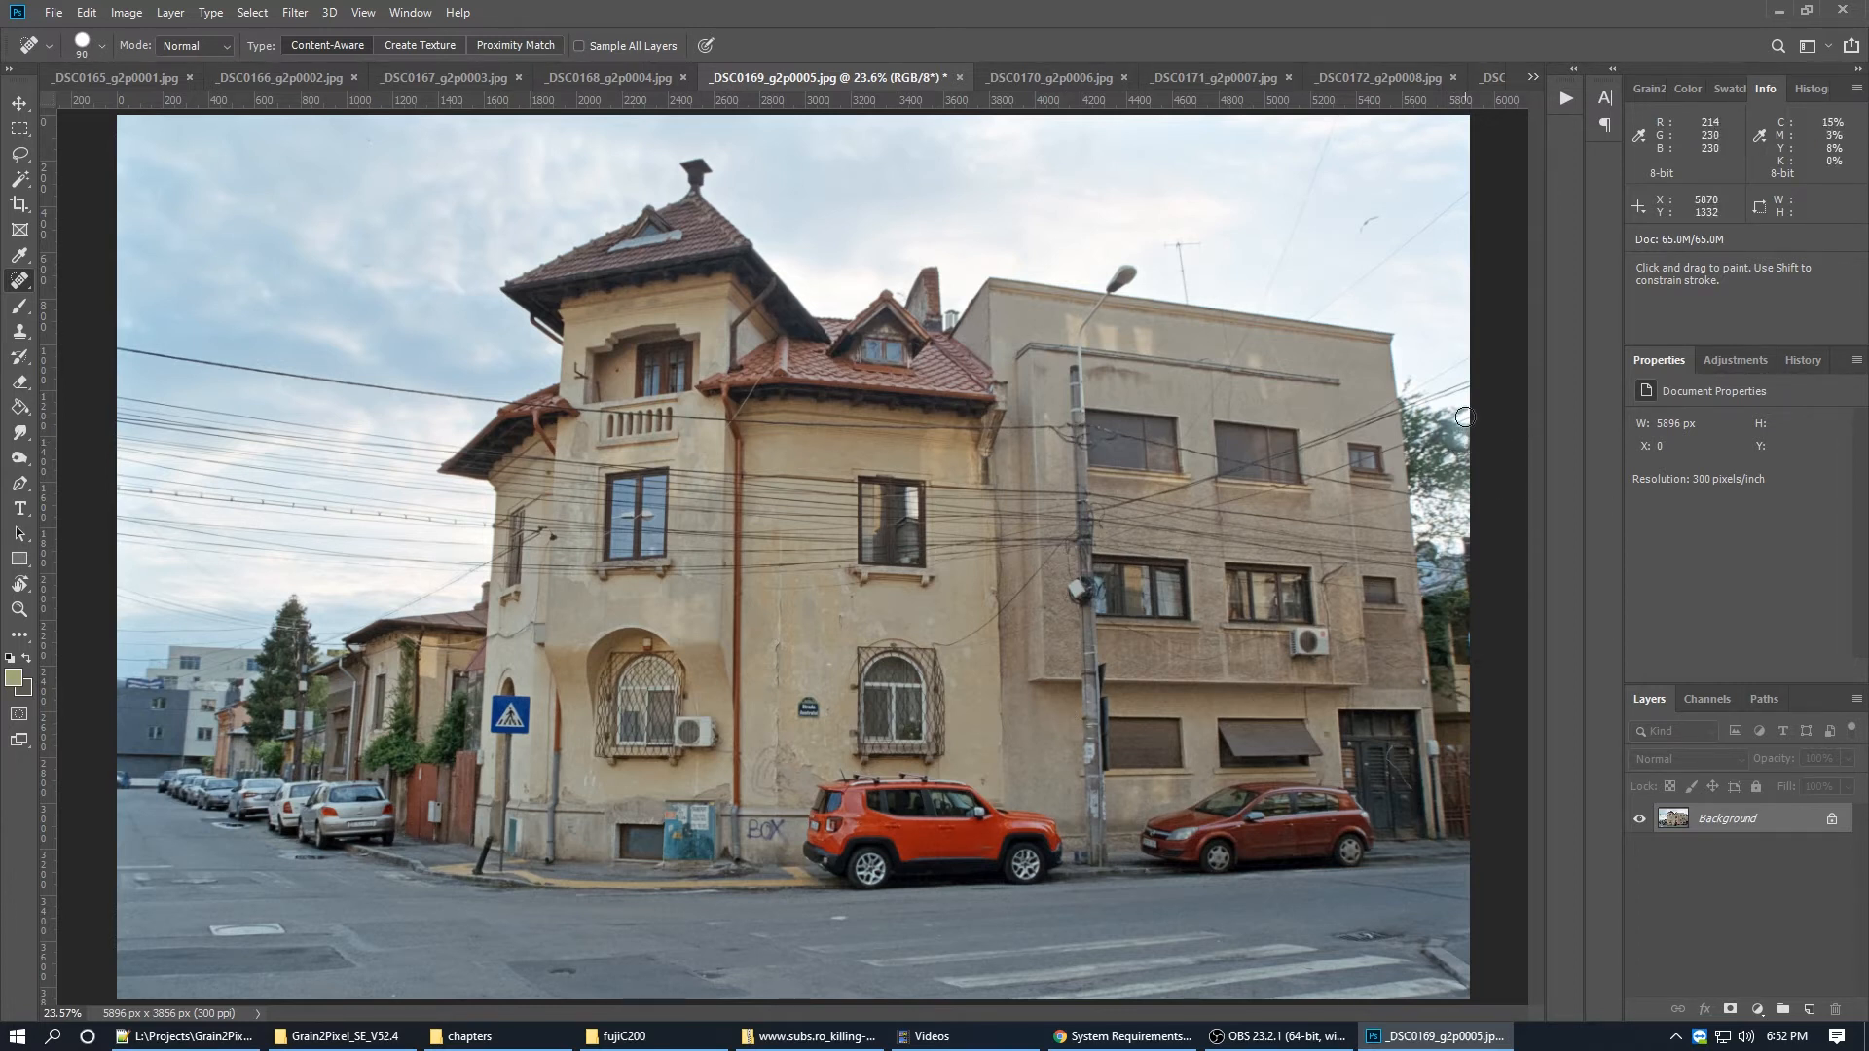
Step: Add a Curves adjustment layer to the building photo, adjust its shadow and highlight areas slightly, and switch to _DSC0170_g2p0006.jpg
left_click(1731, 358)
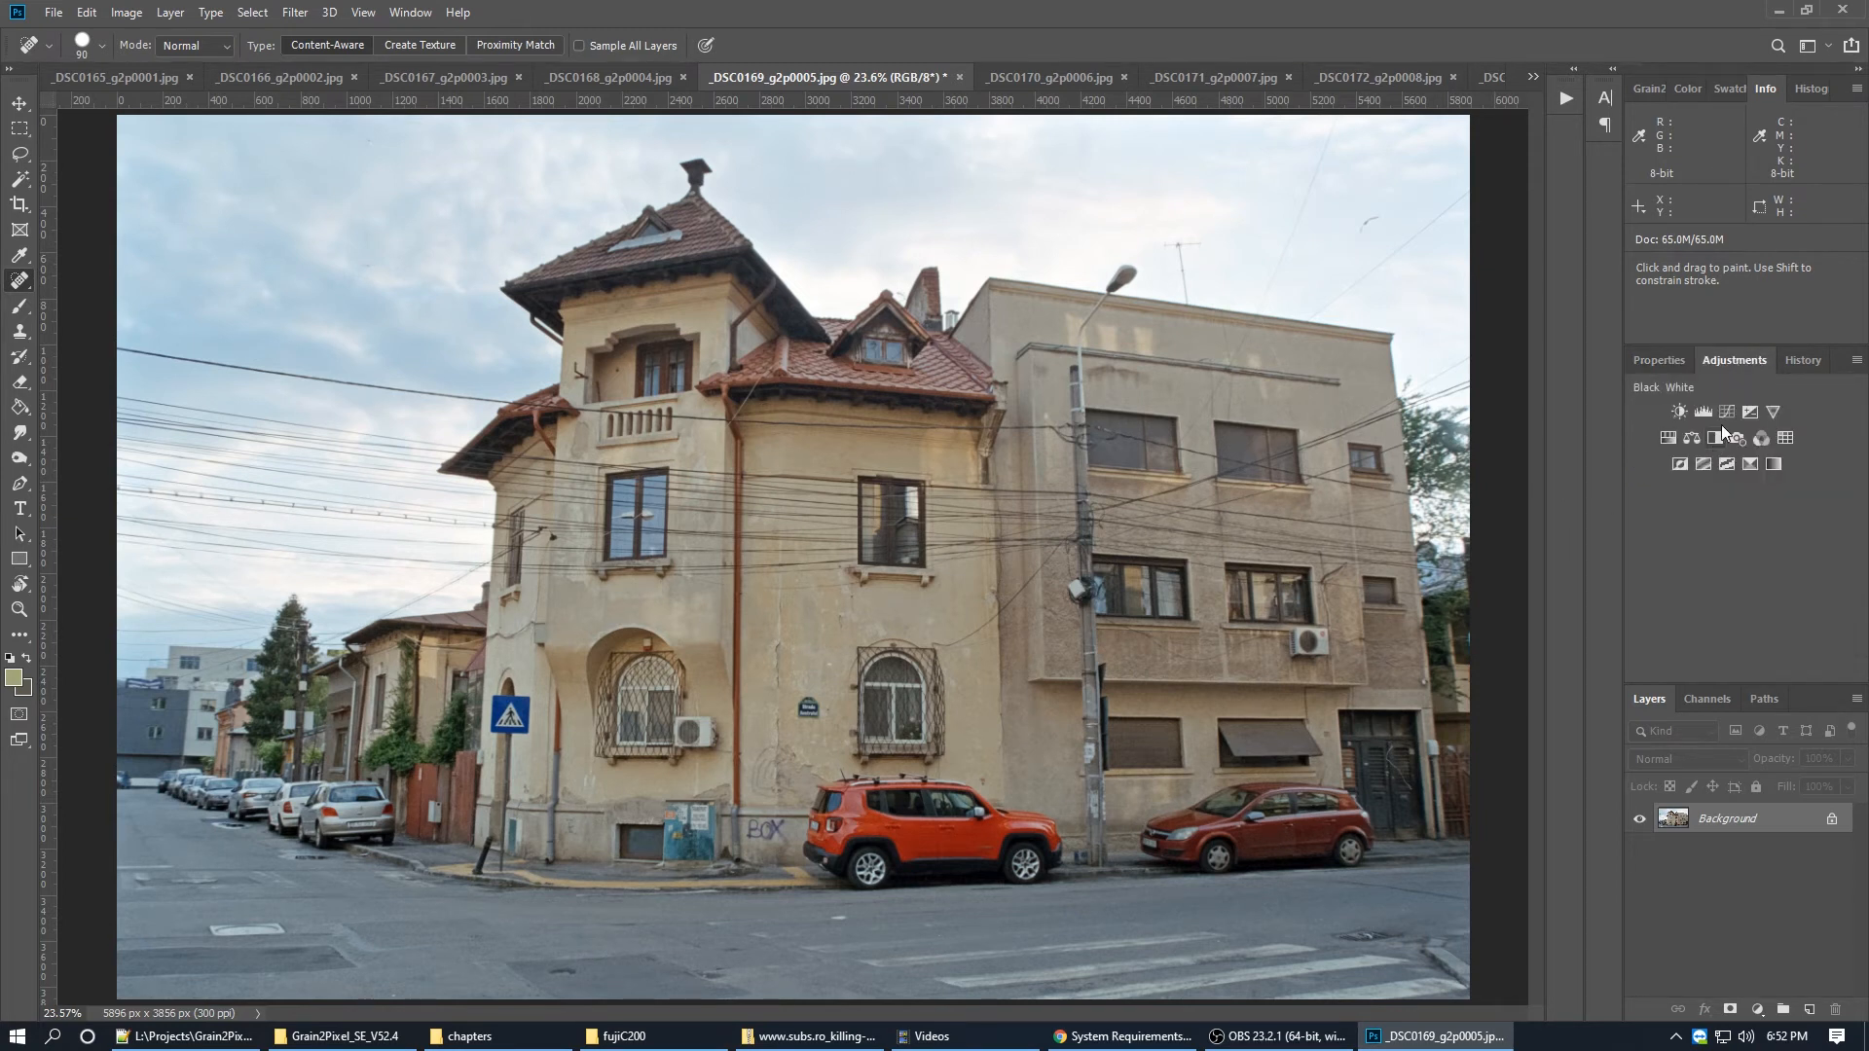
left_click(1723, 421)
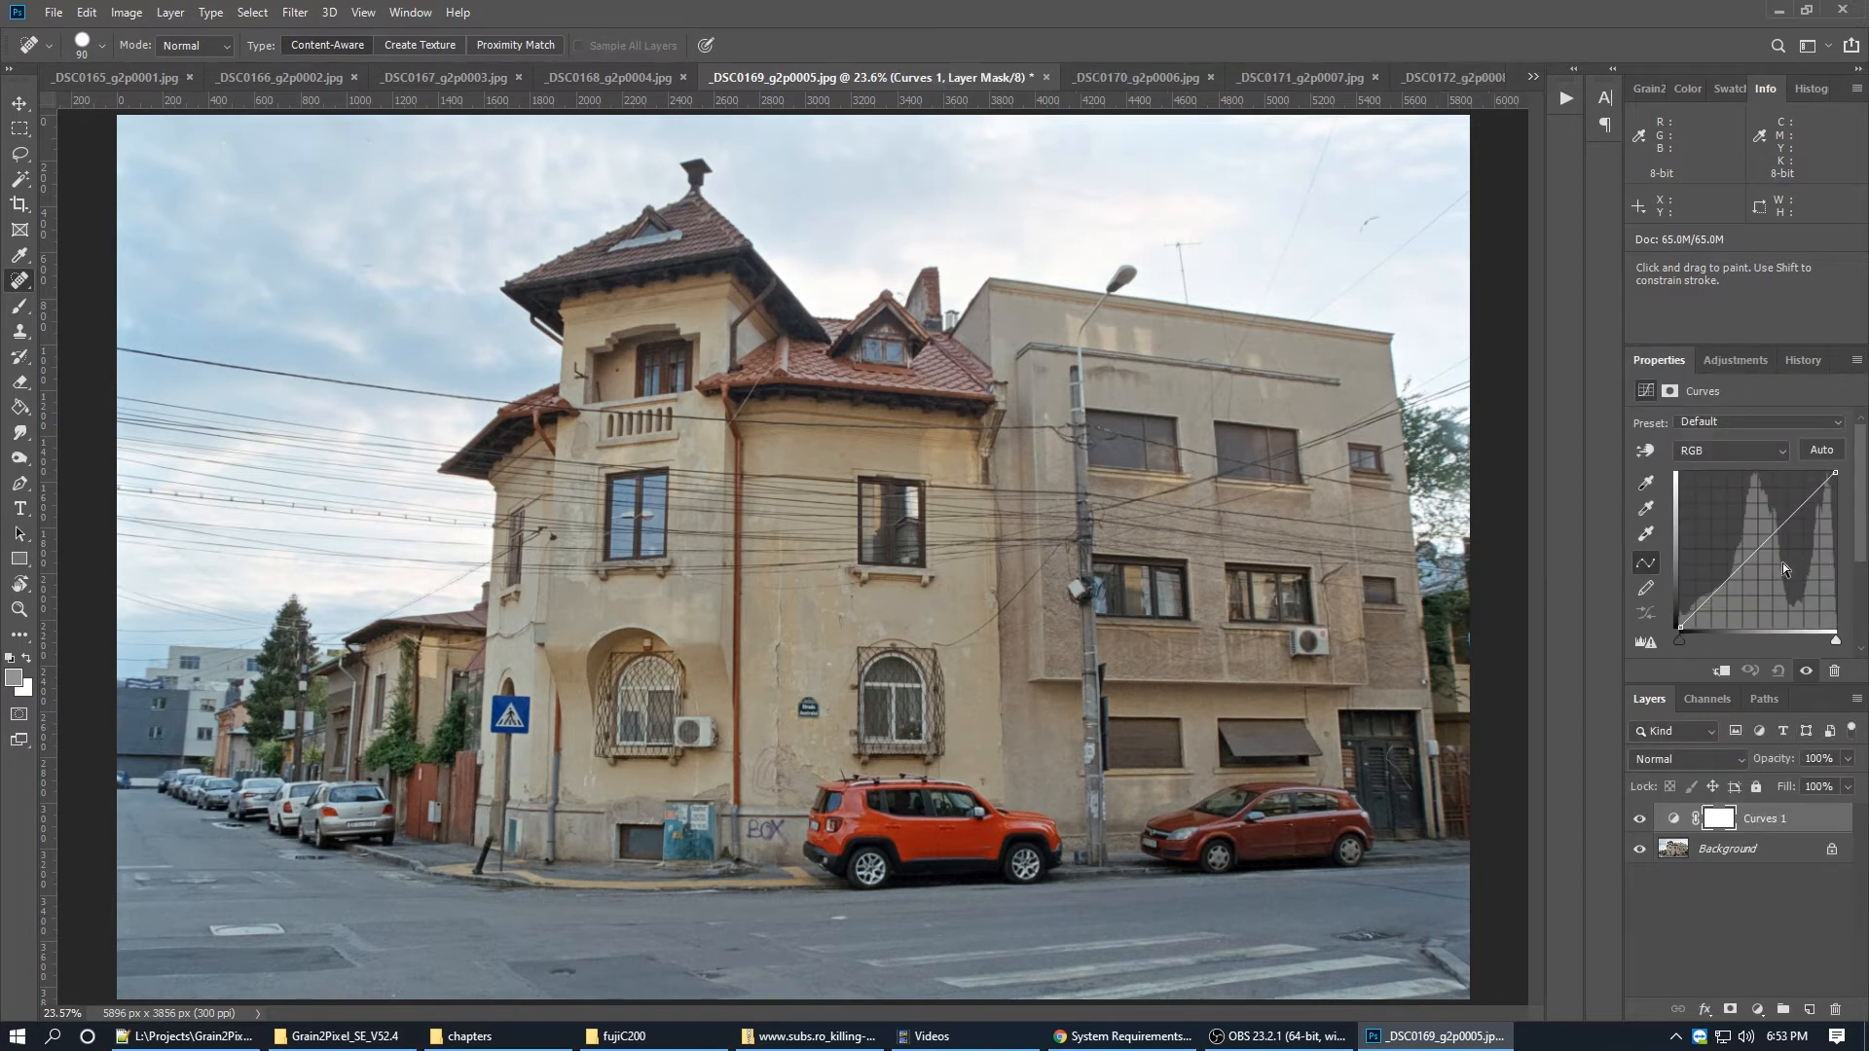
left_click(1711, 598)
left_click(1803, 507)
left_click_drag(1804, 507, 1799, 504)
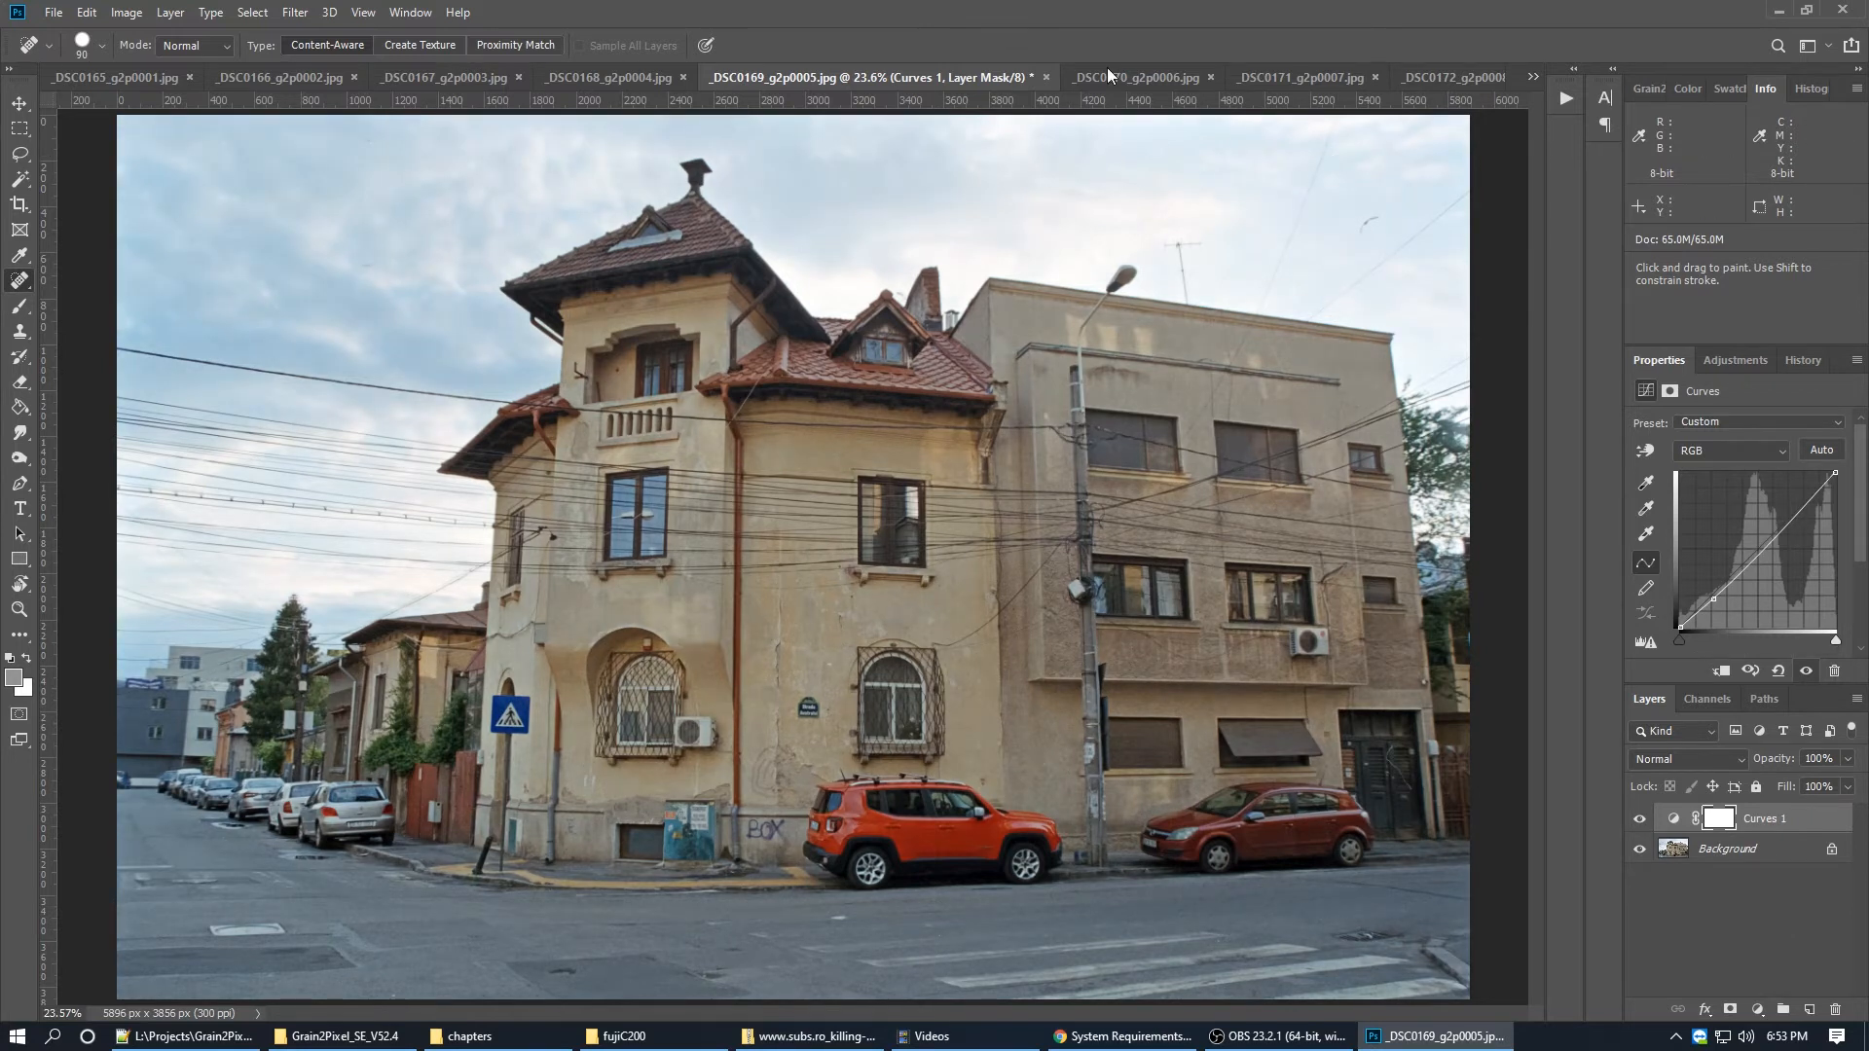
left_click(1109, 77)
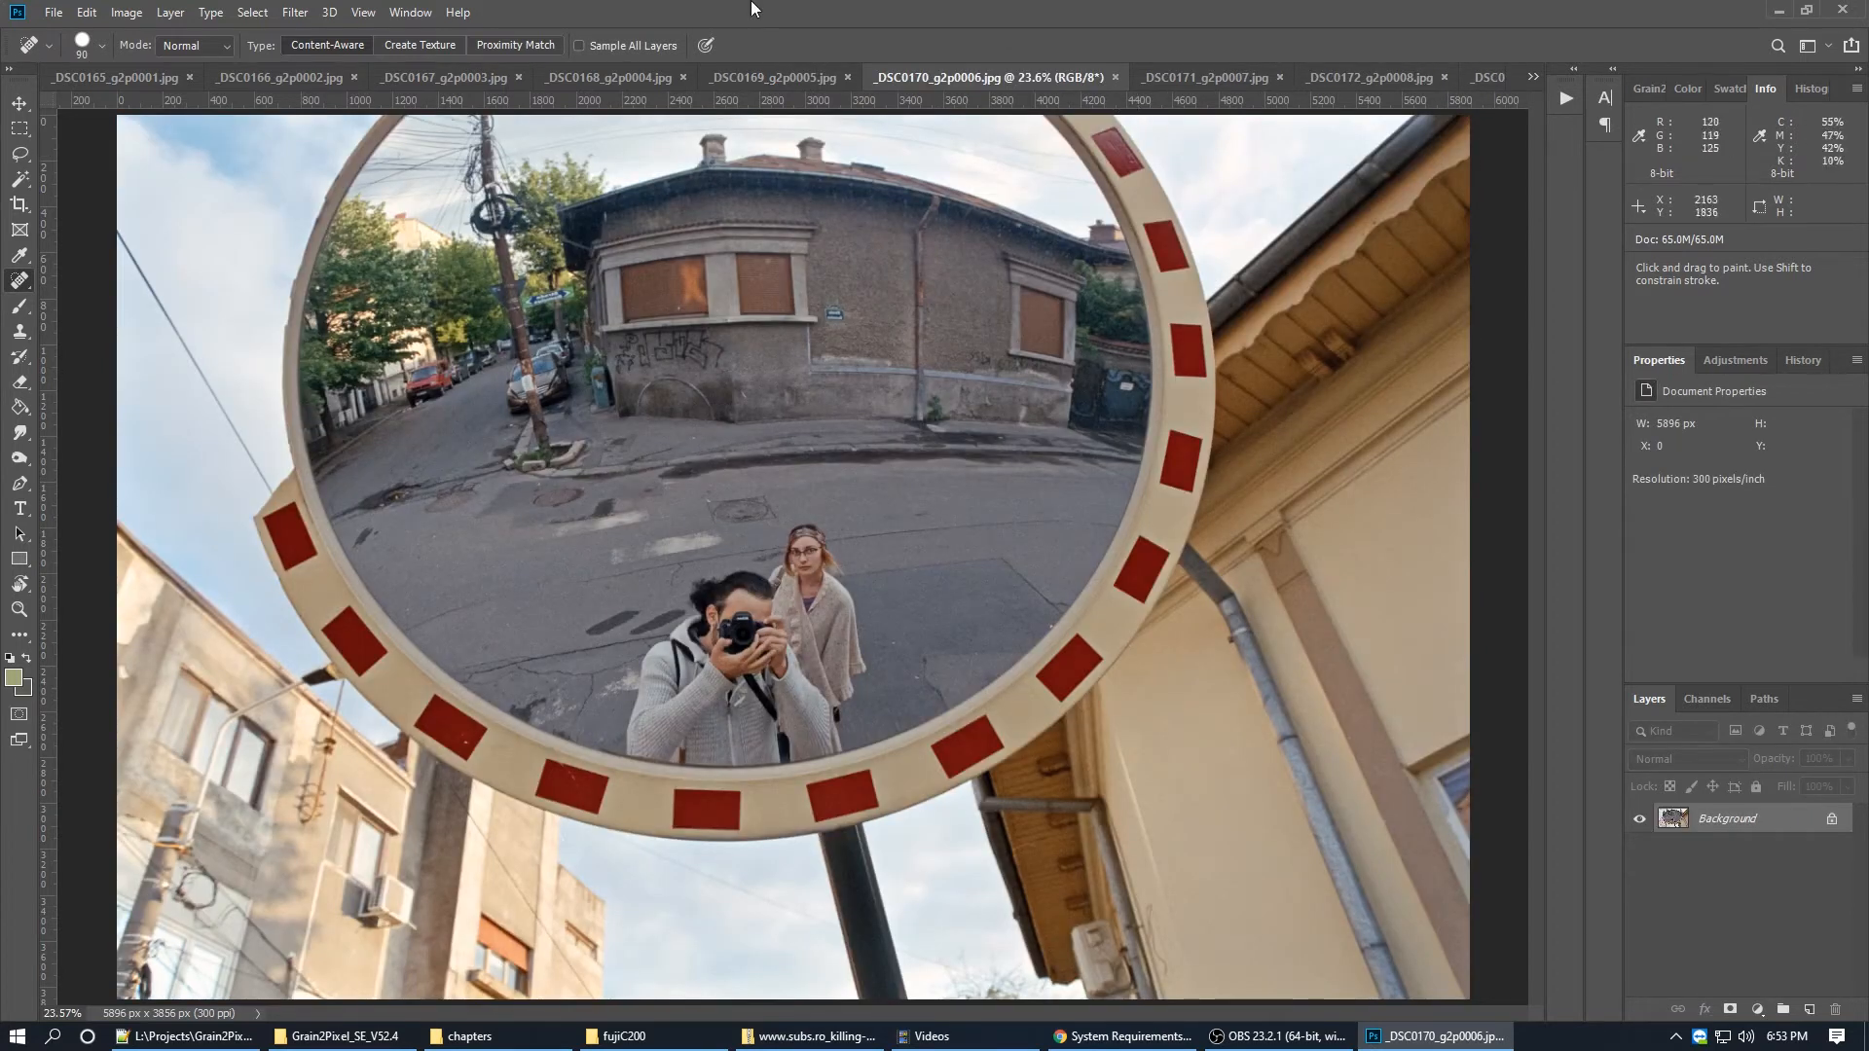
Step: Switch to _DSC0171_g2p0007.jpg and rotate the photo 90° counterclockwise so the buildings stand upright
key("ctrl+Tab")
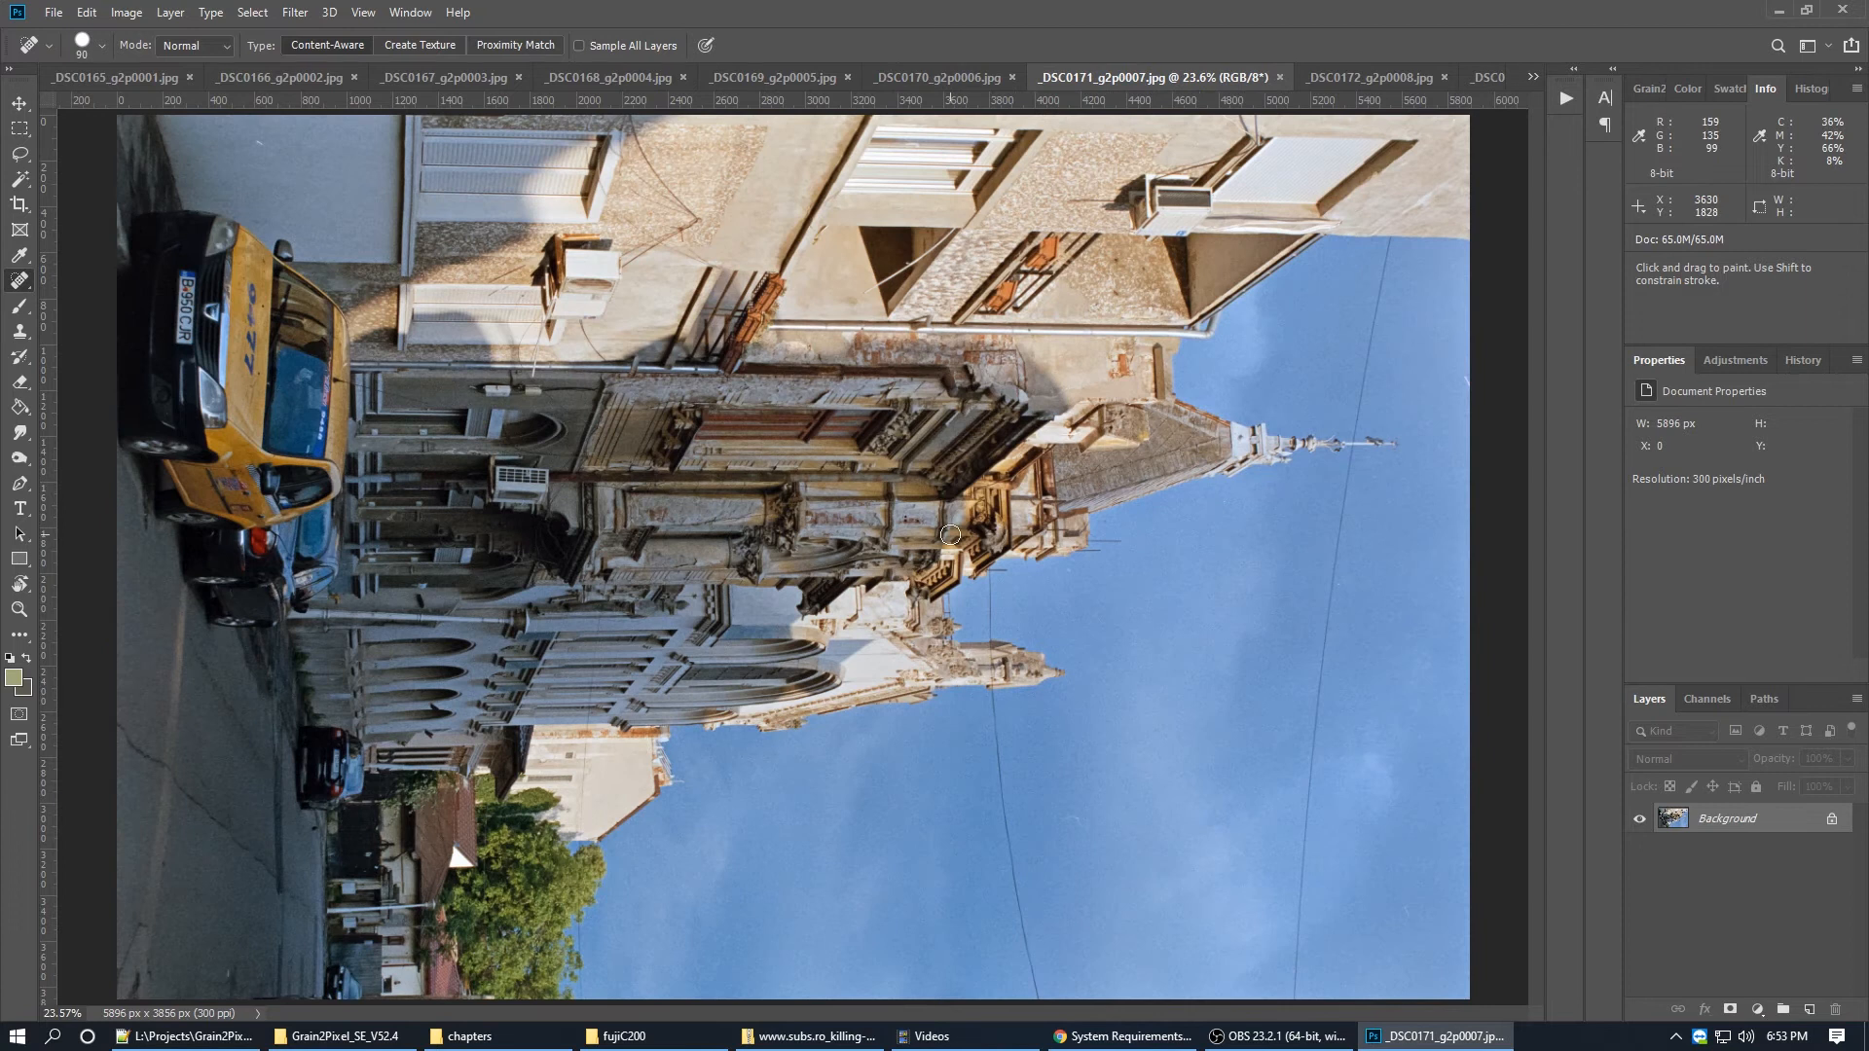
key("ctrl+r")
key("ctrl+0")
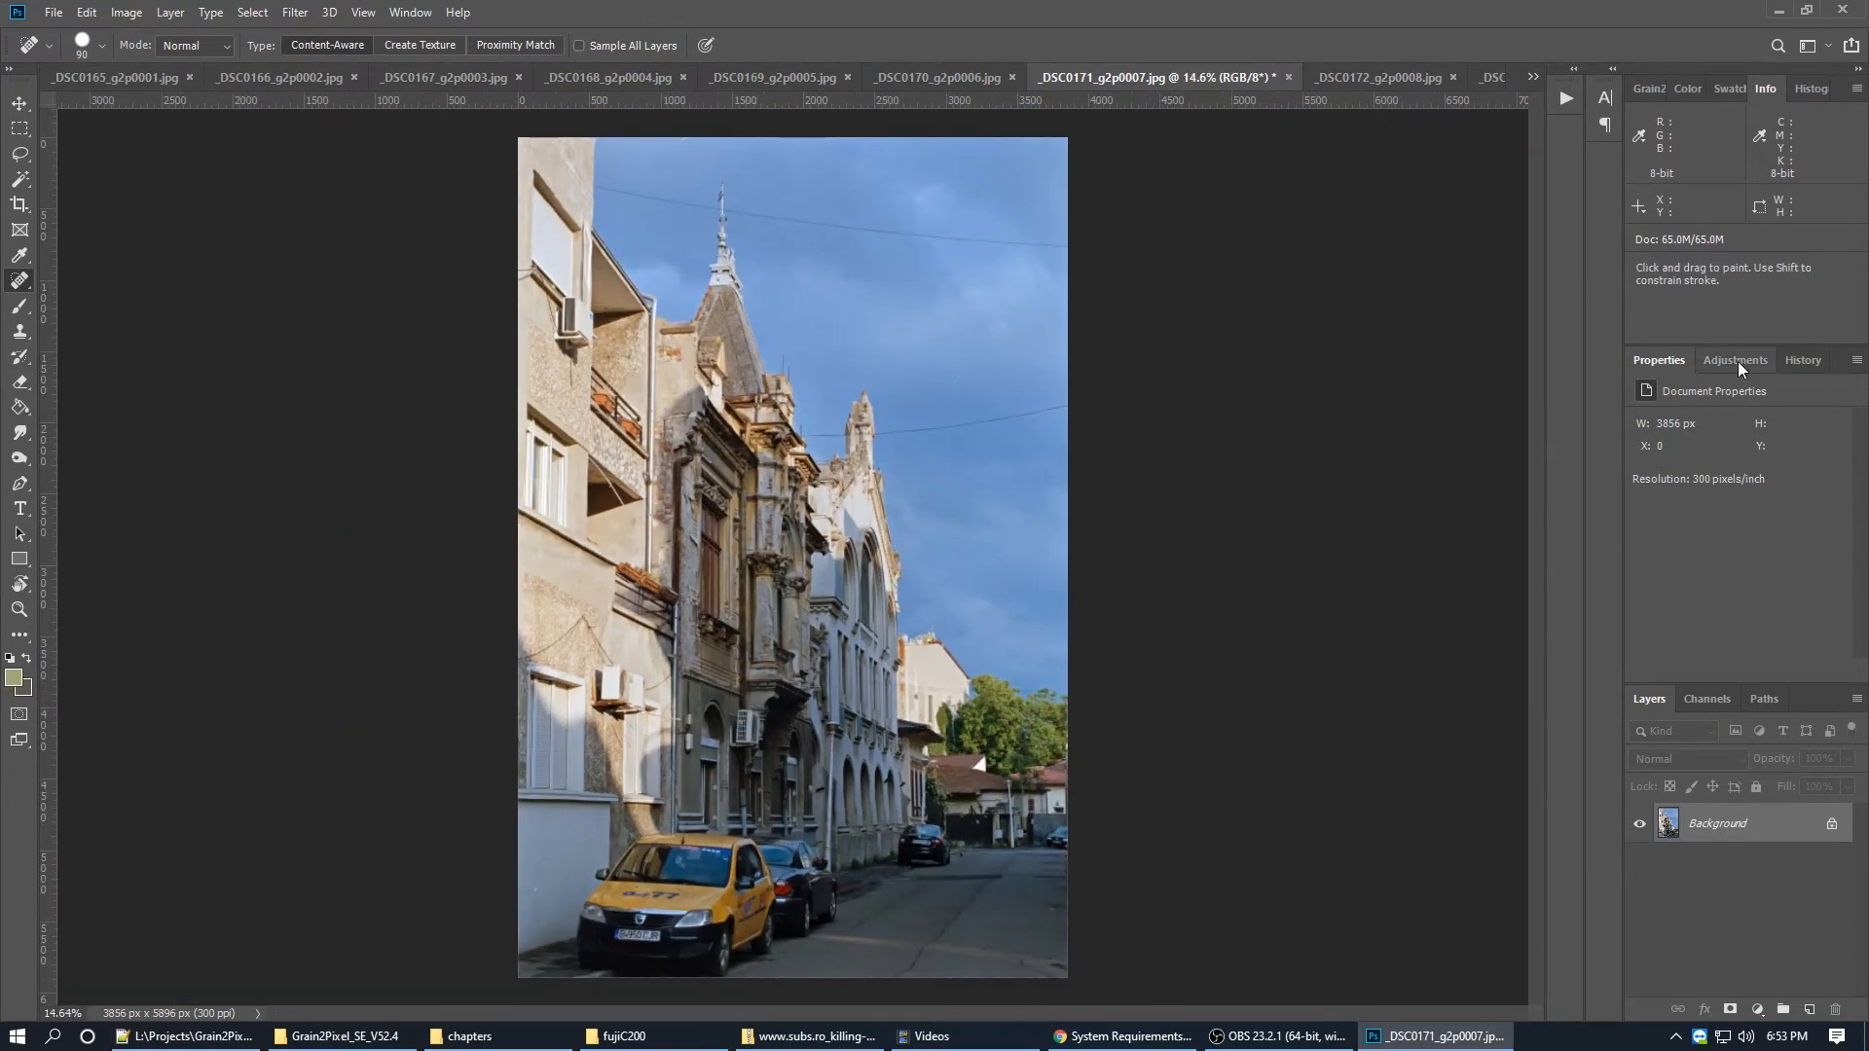
Step: Try a Levels adjustment layer with midtones 1.24 on the yellow taxi street photo, and delete the layer
left_click(1734, 360)
left_click(1674, 421)
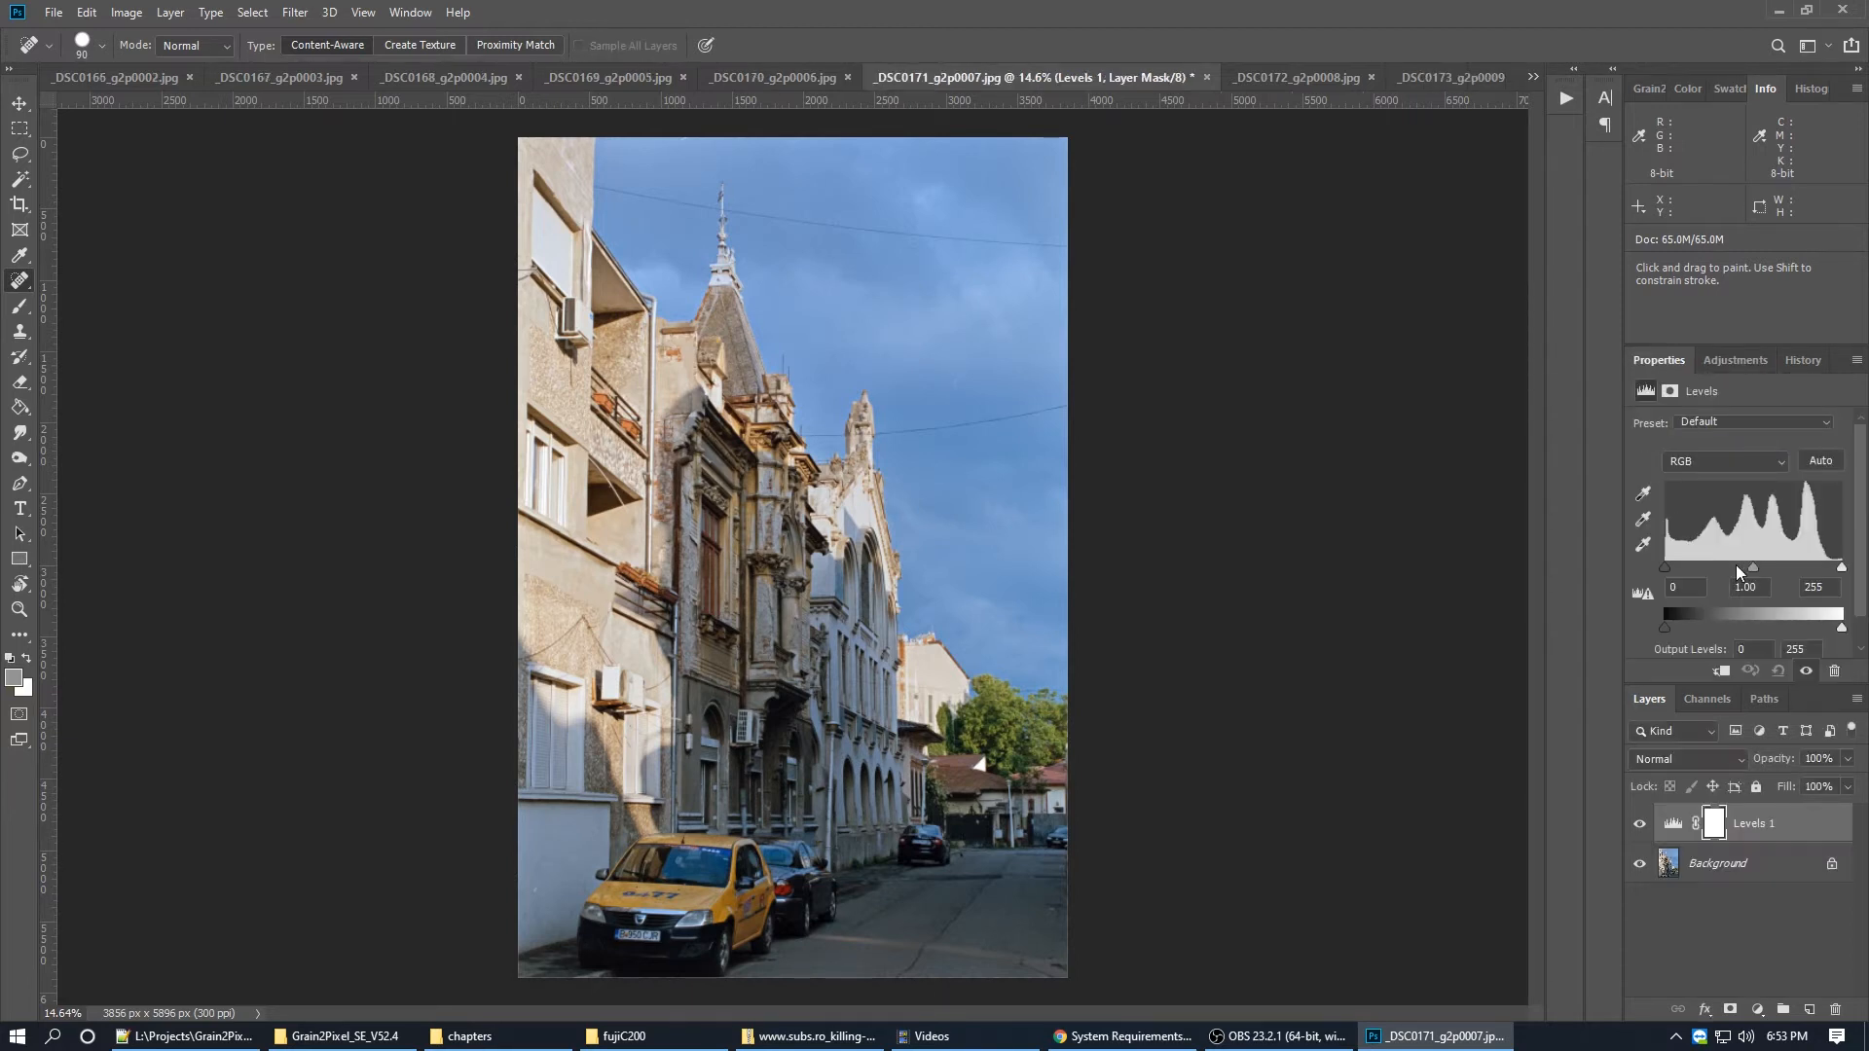
left_click_drag(1752, 566, 1739, 567)
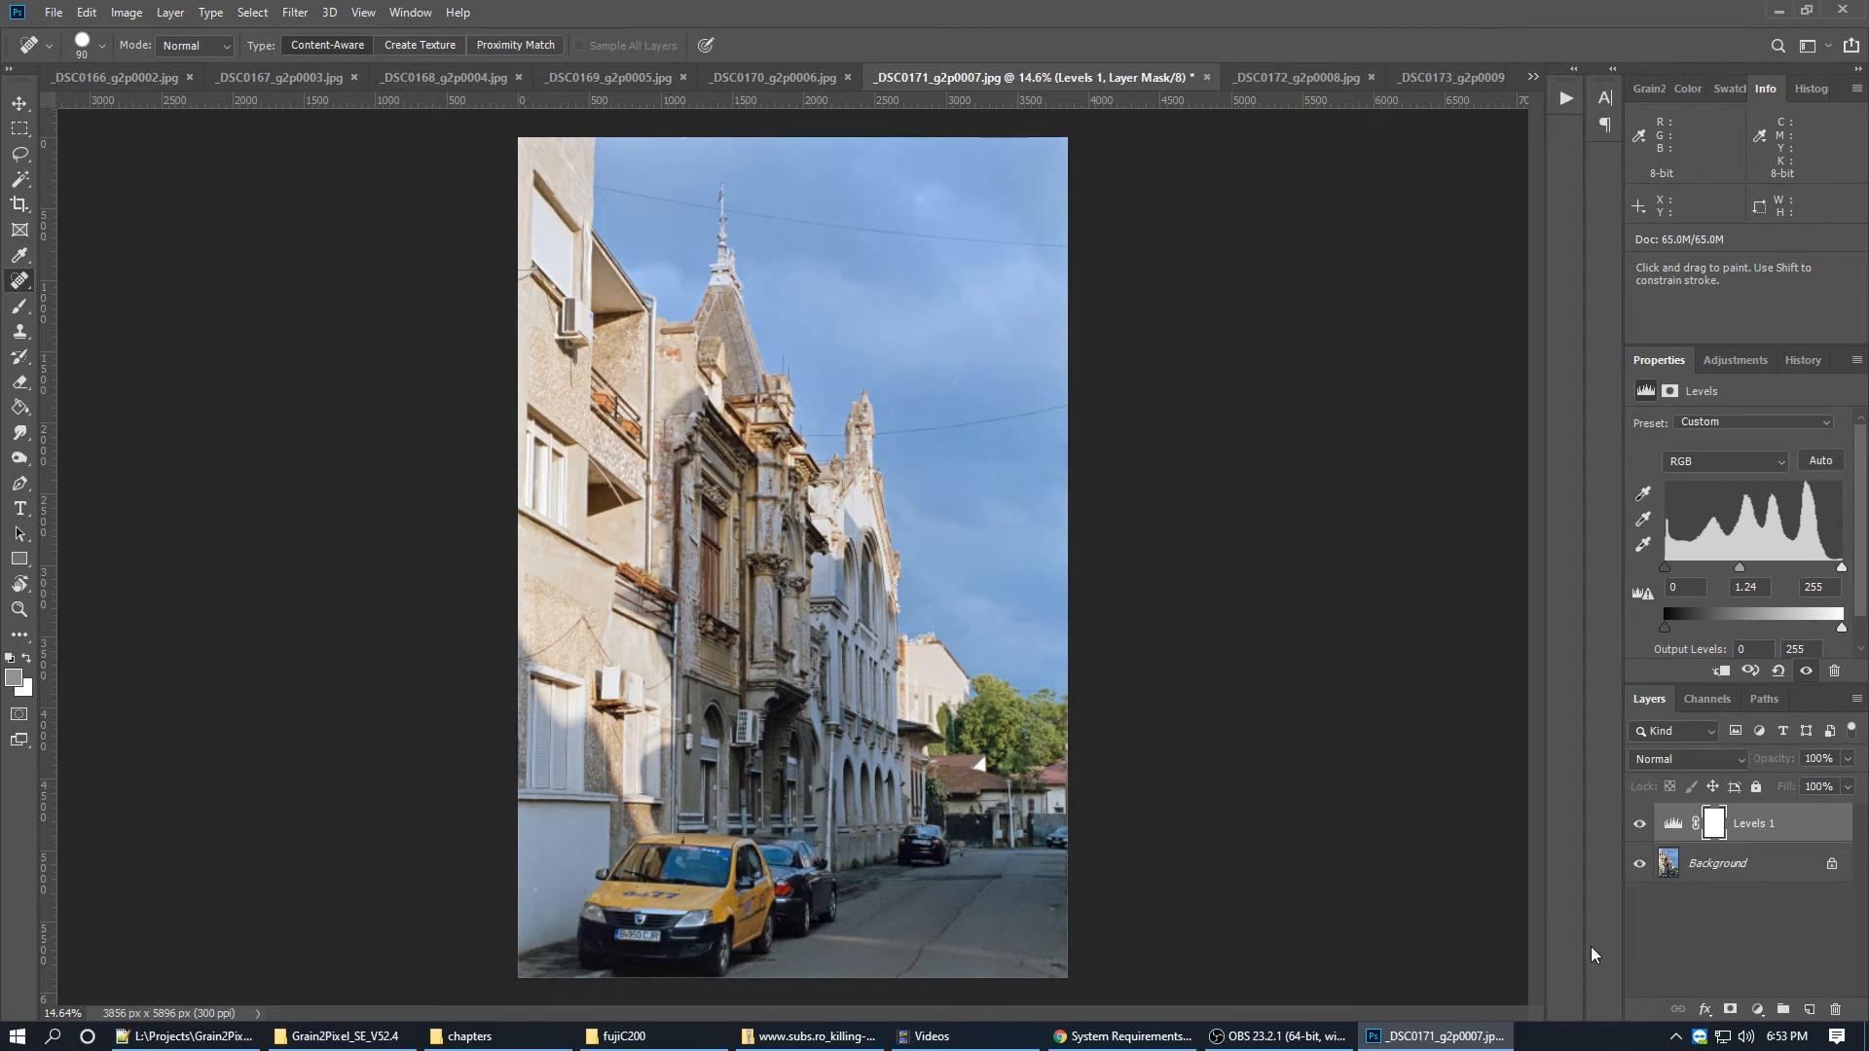
key("Delete")
Step: Switch to _DSC0172_g2p0008.jpg and rotate the photo 90° counterclockwise to portrait orientation
key("ctrl+Tab")
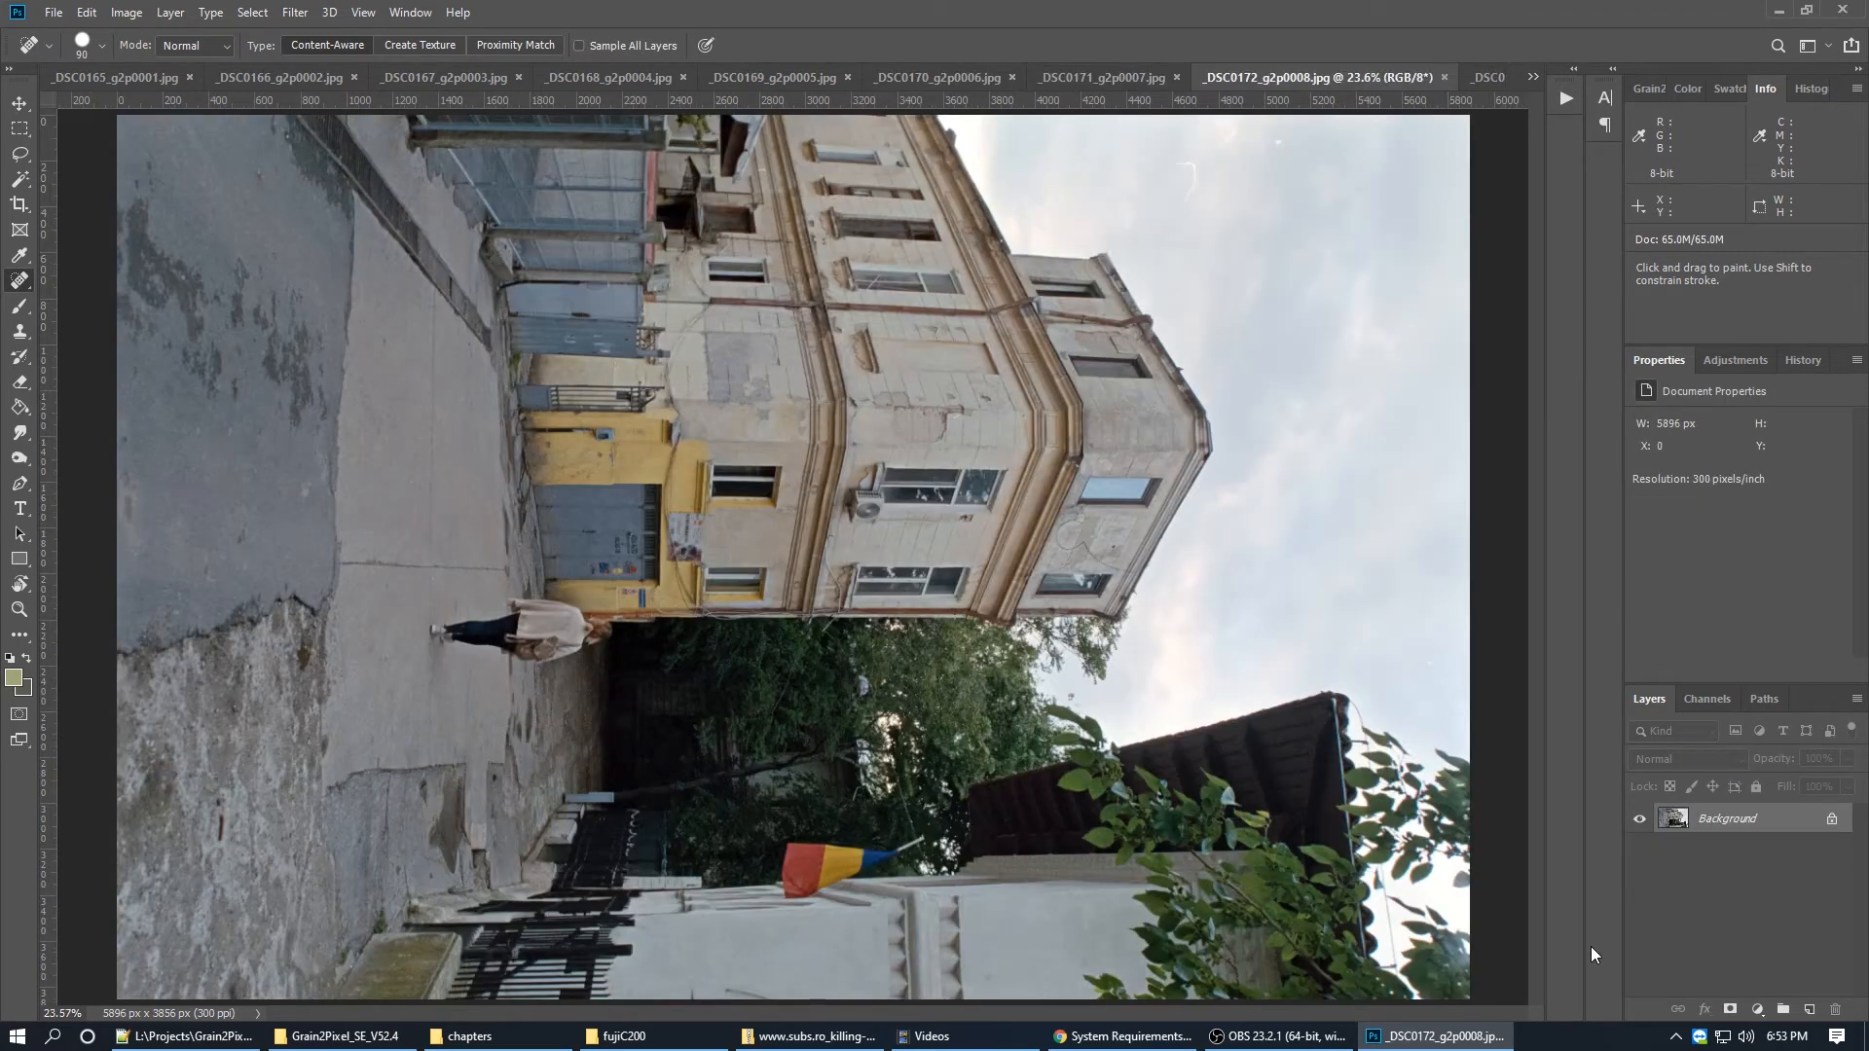
key("F2")
scroll(702, 428, "down", 3)
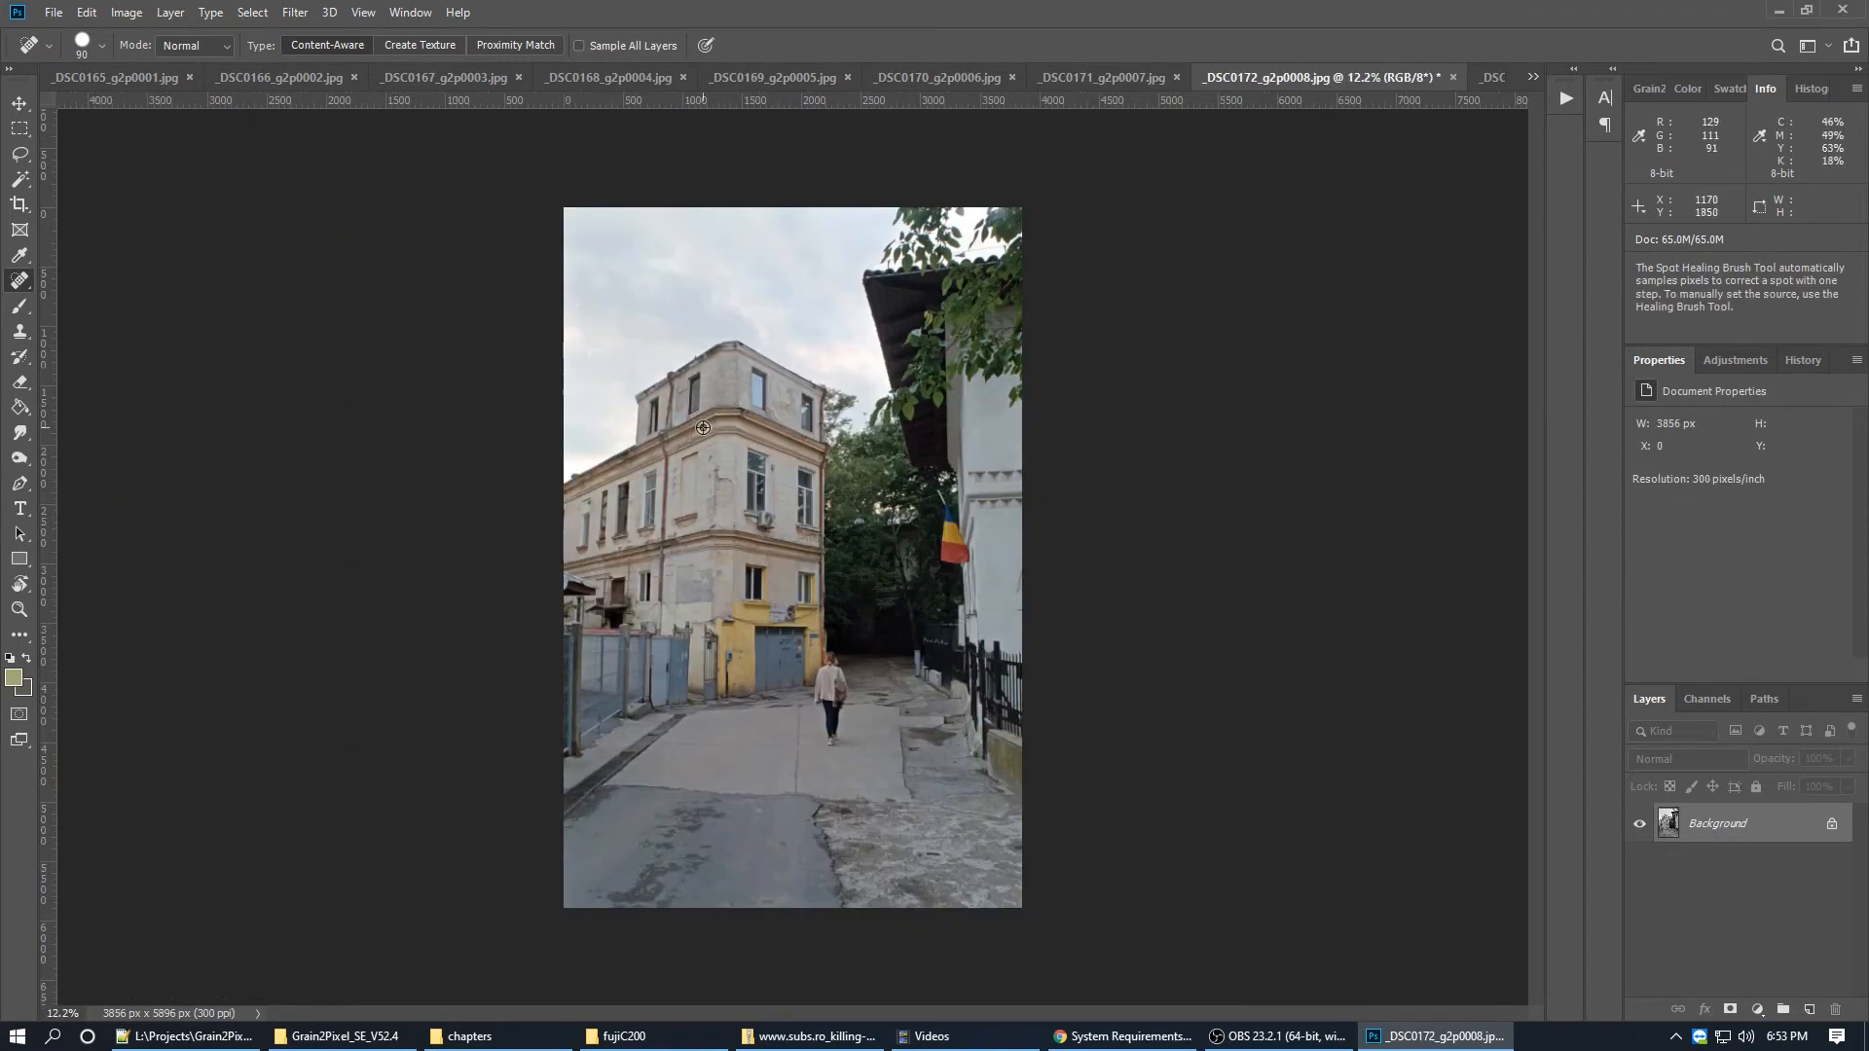
scroll(703, 427, "up", 1)
Step: Switch to _DSC0173_g2p0009.jpg and rotate the photo 90° counterclockwise to portrait orientation
key("ctrl+Tab")
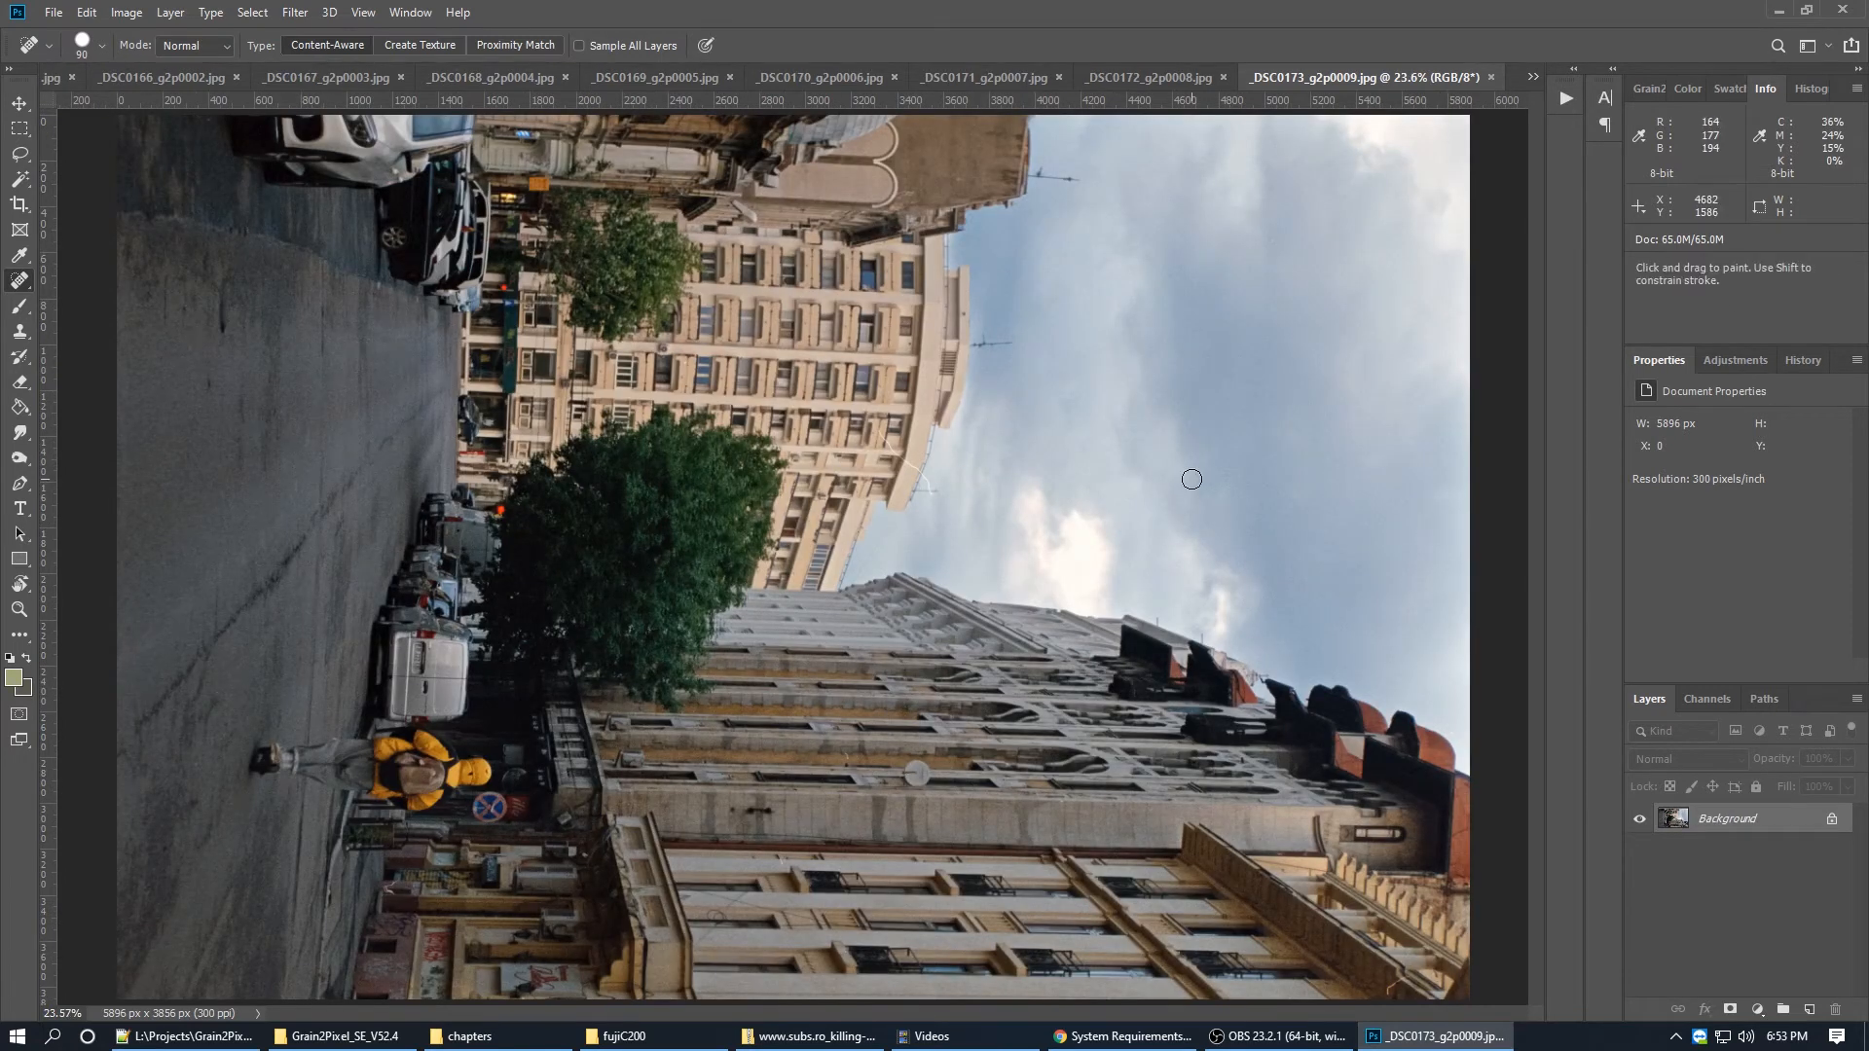
key("ctrl+alt+r")
key("ctrl+0")
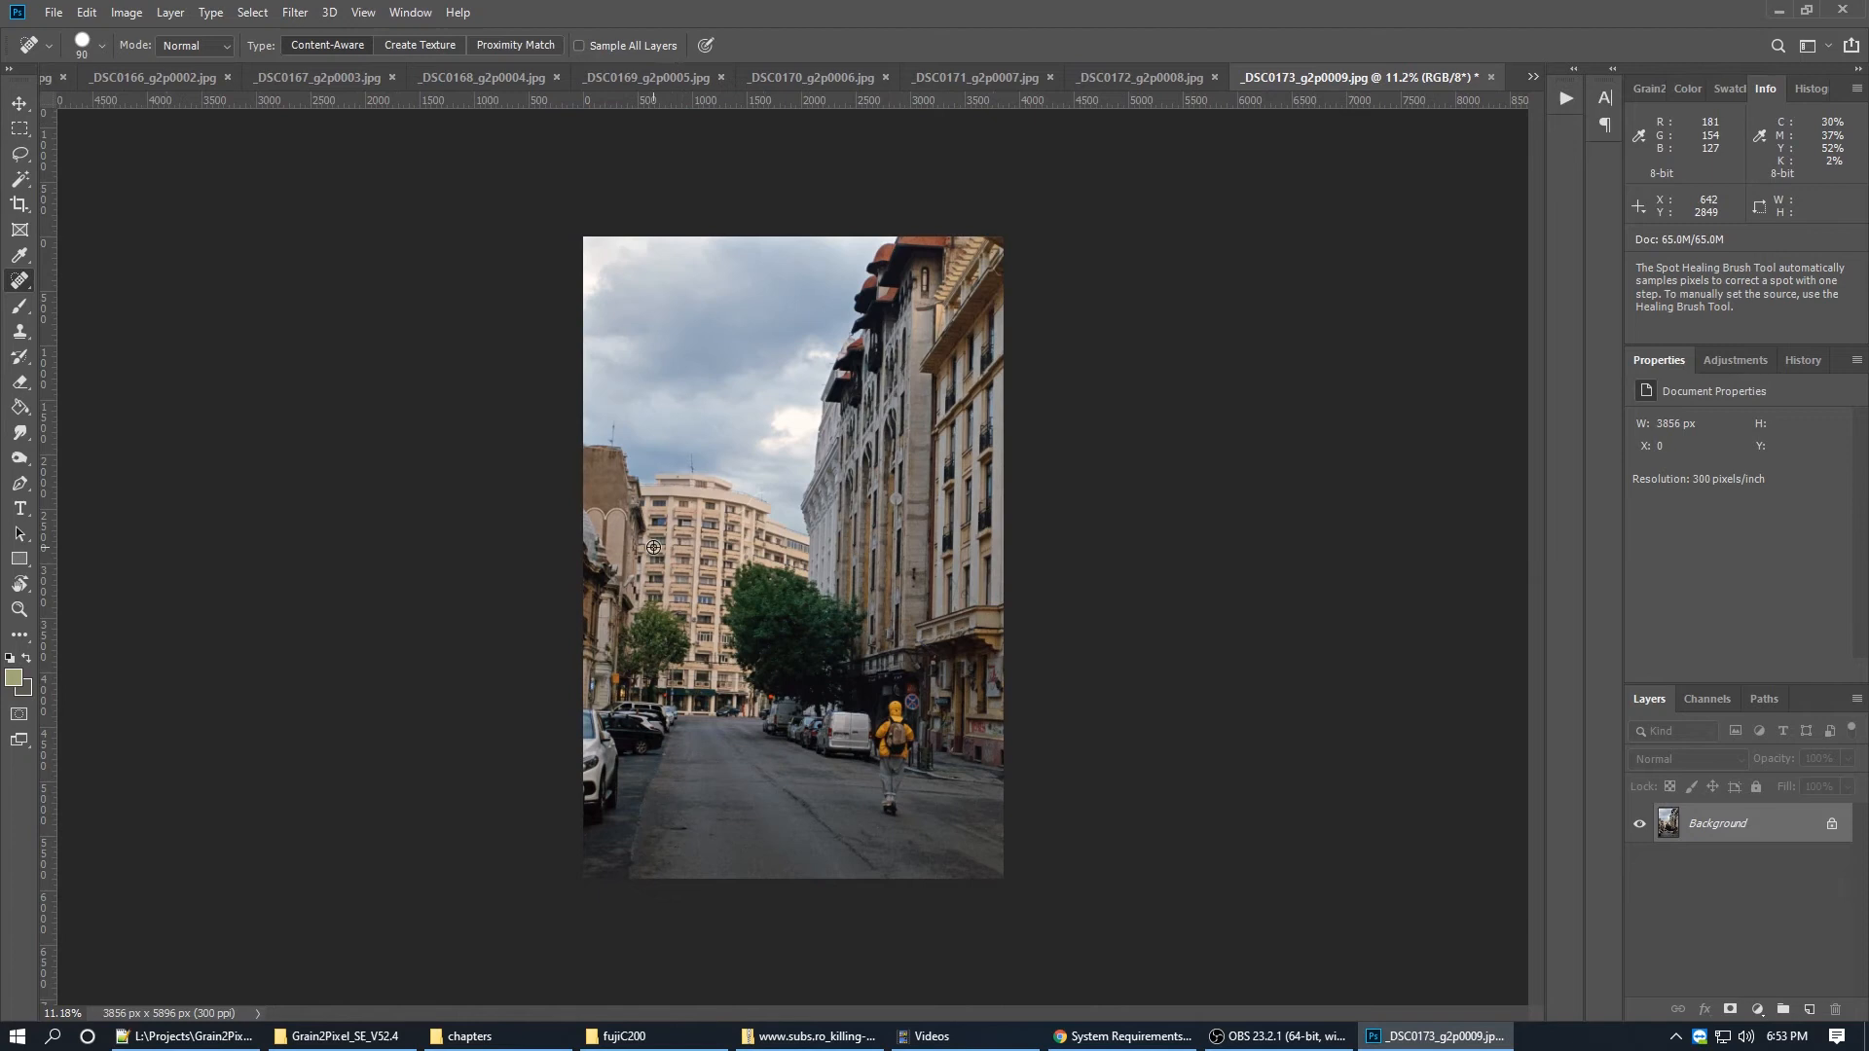
Step: Brighten the street photo with a Levels adjustment layer at midtones 1.38, merge it into the background and save the file
left_click(1731, 368)
left_click(1705, 416)
left_click_drag(1752, 569, 1733, 587)
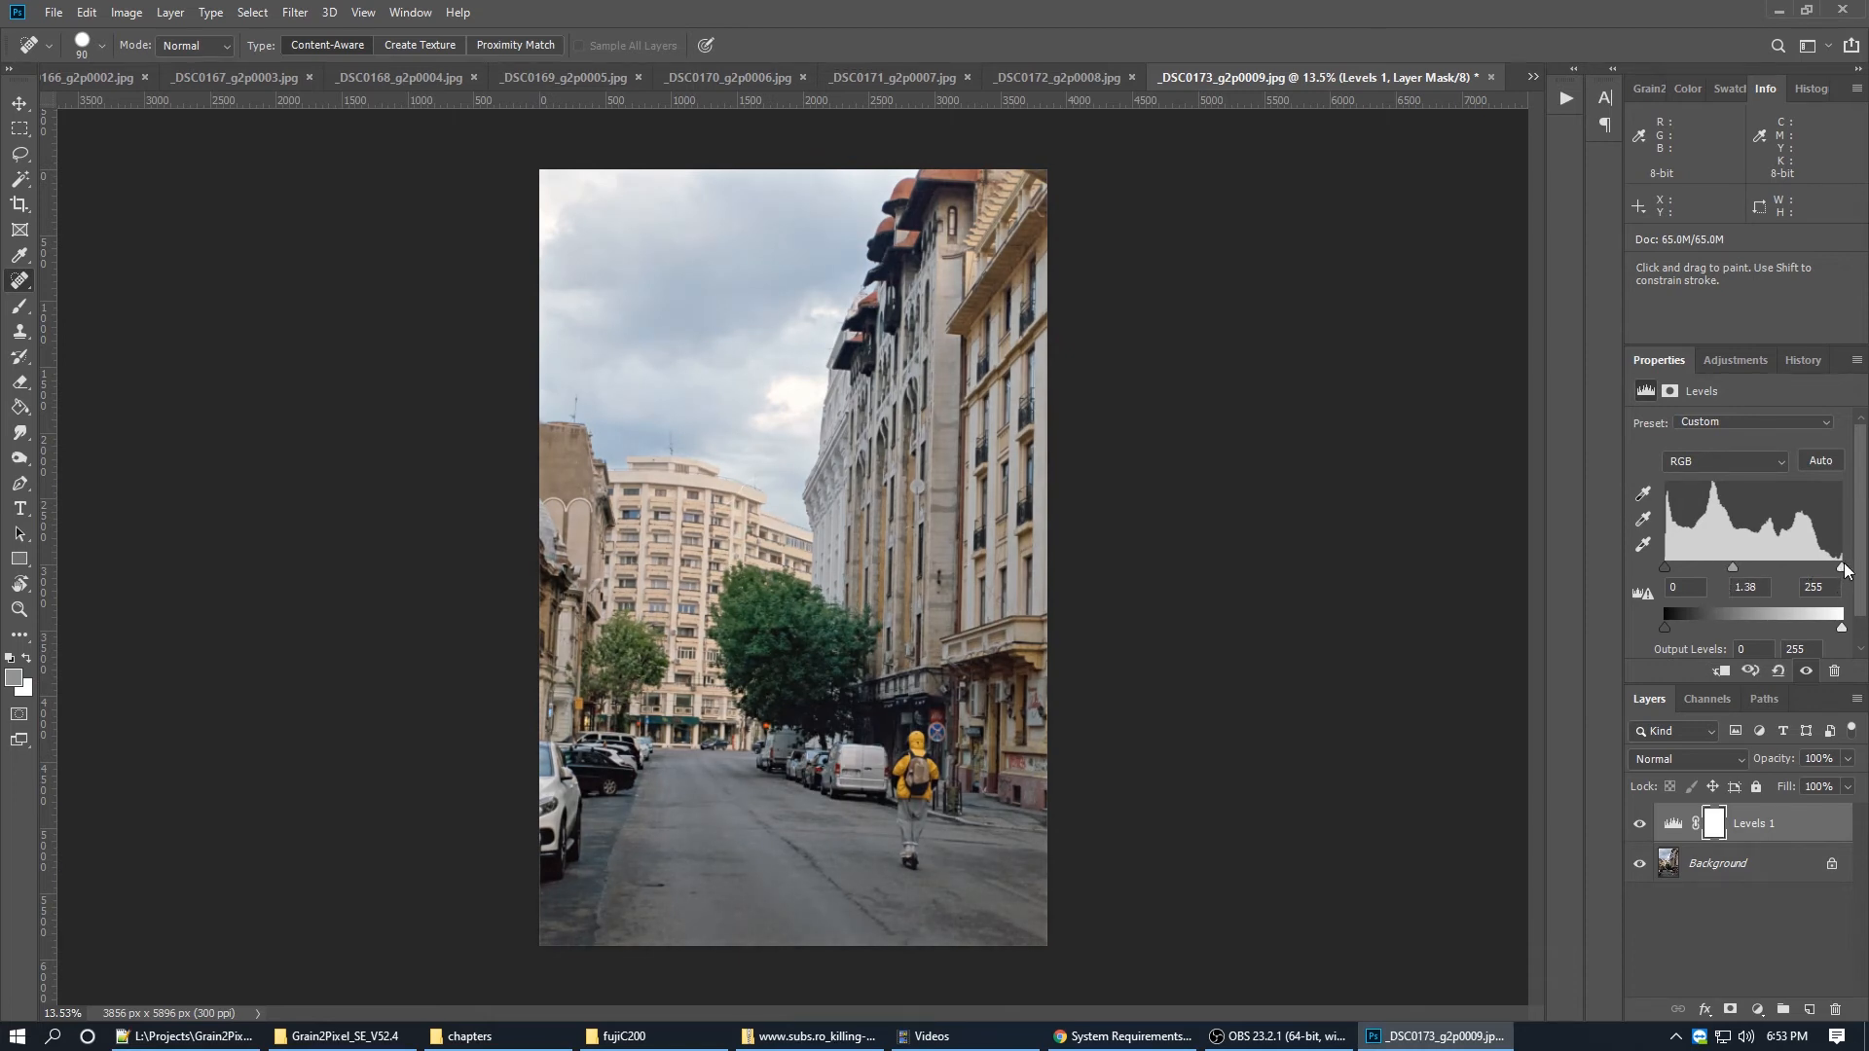
key("ctrl+e")
key("ctrl+s")
Step: Switch to _DSC0174_g2p0010.jpg and rotate the photo 90° counterclockwise so the walking man is upright
key("ctrl+Tab")
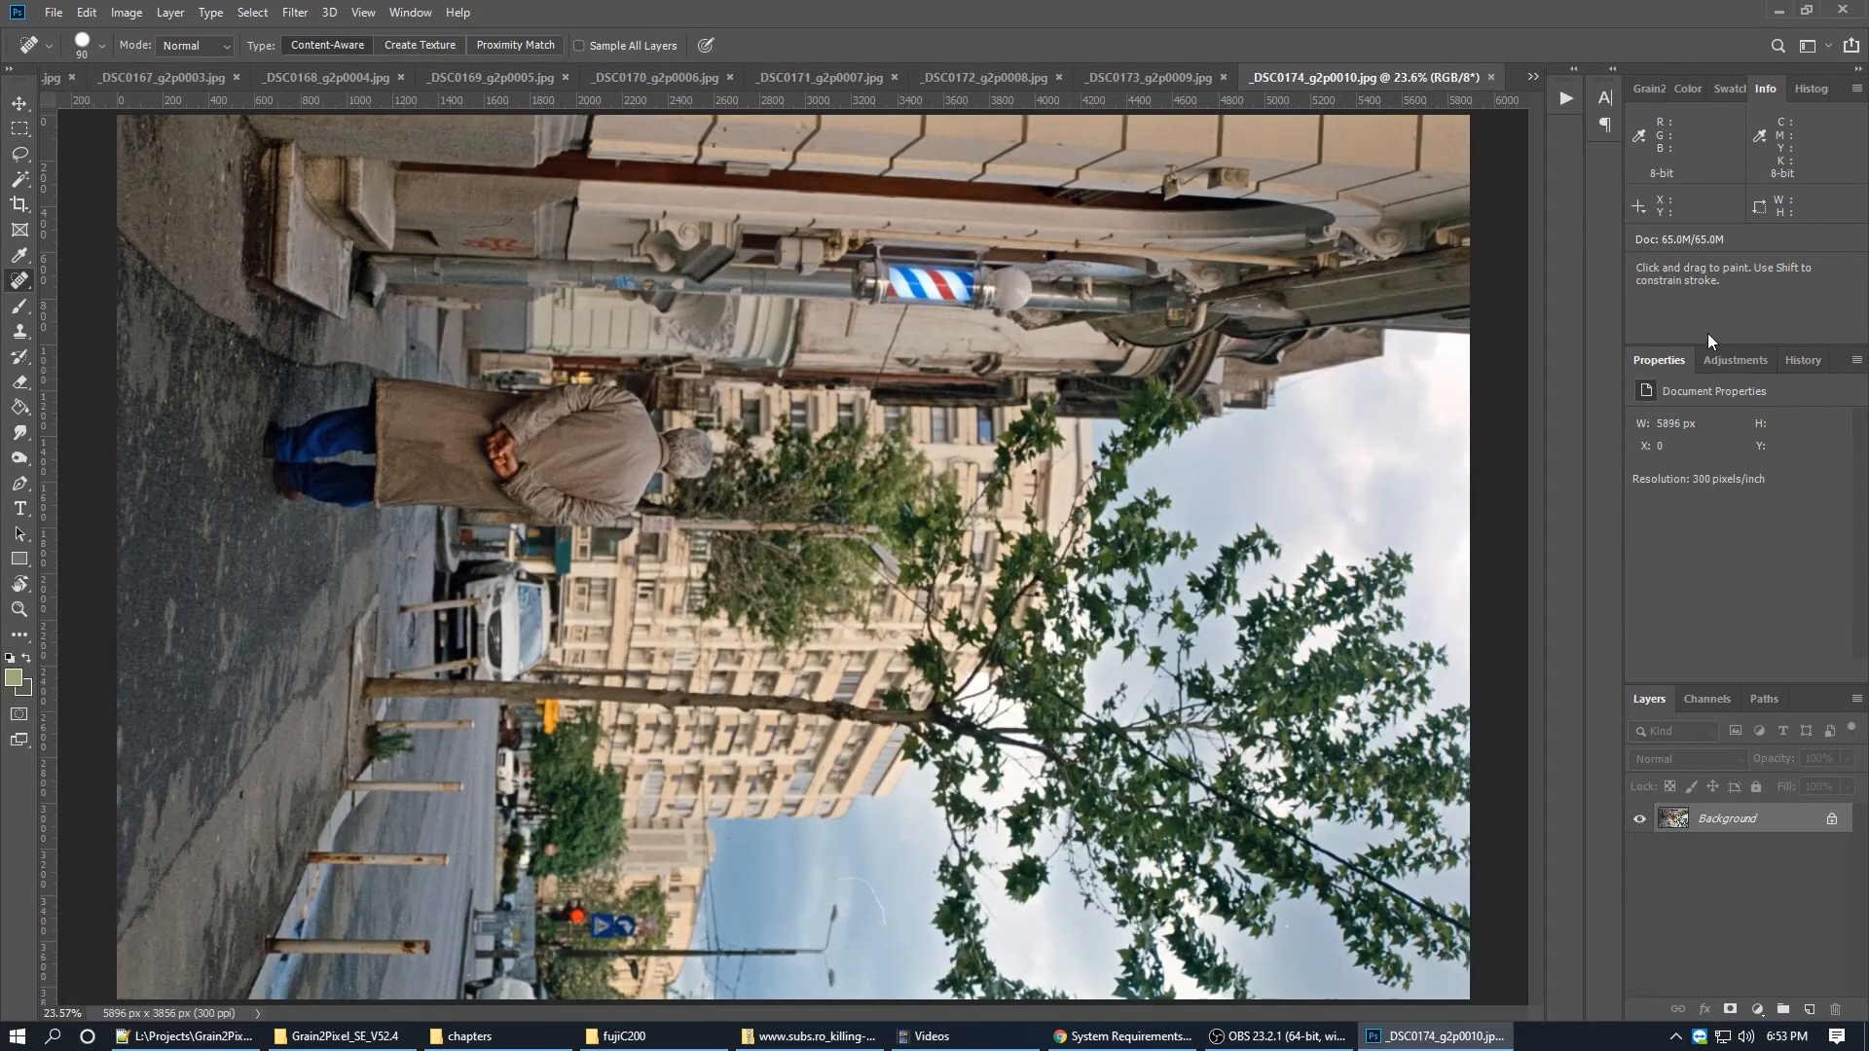
key("F2")
key("ctrl+0")
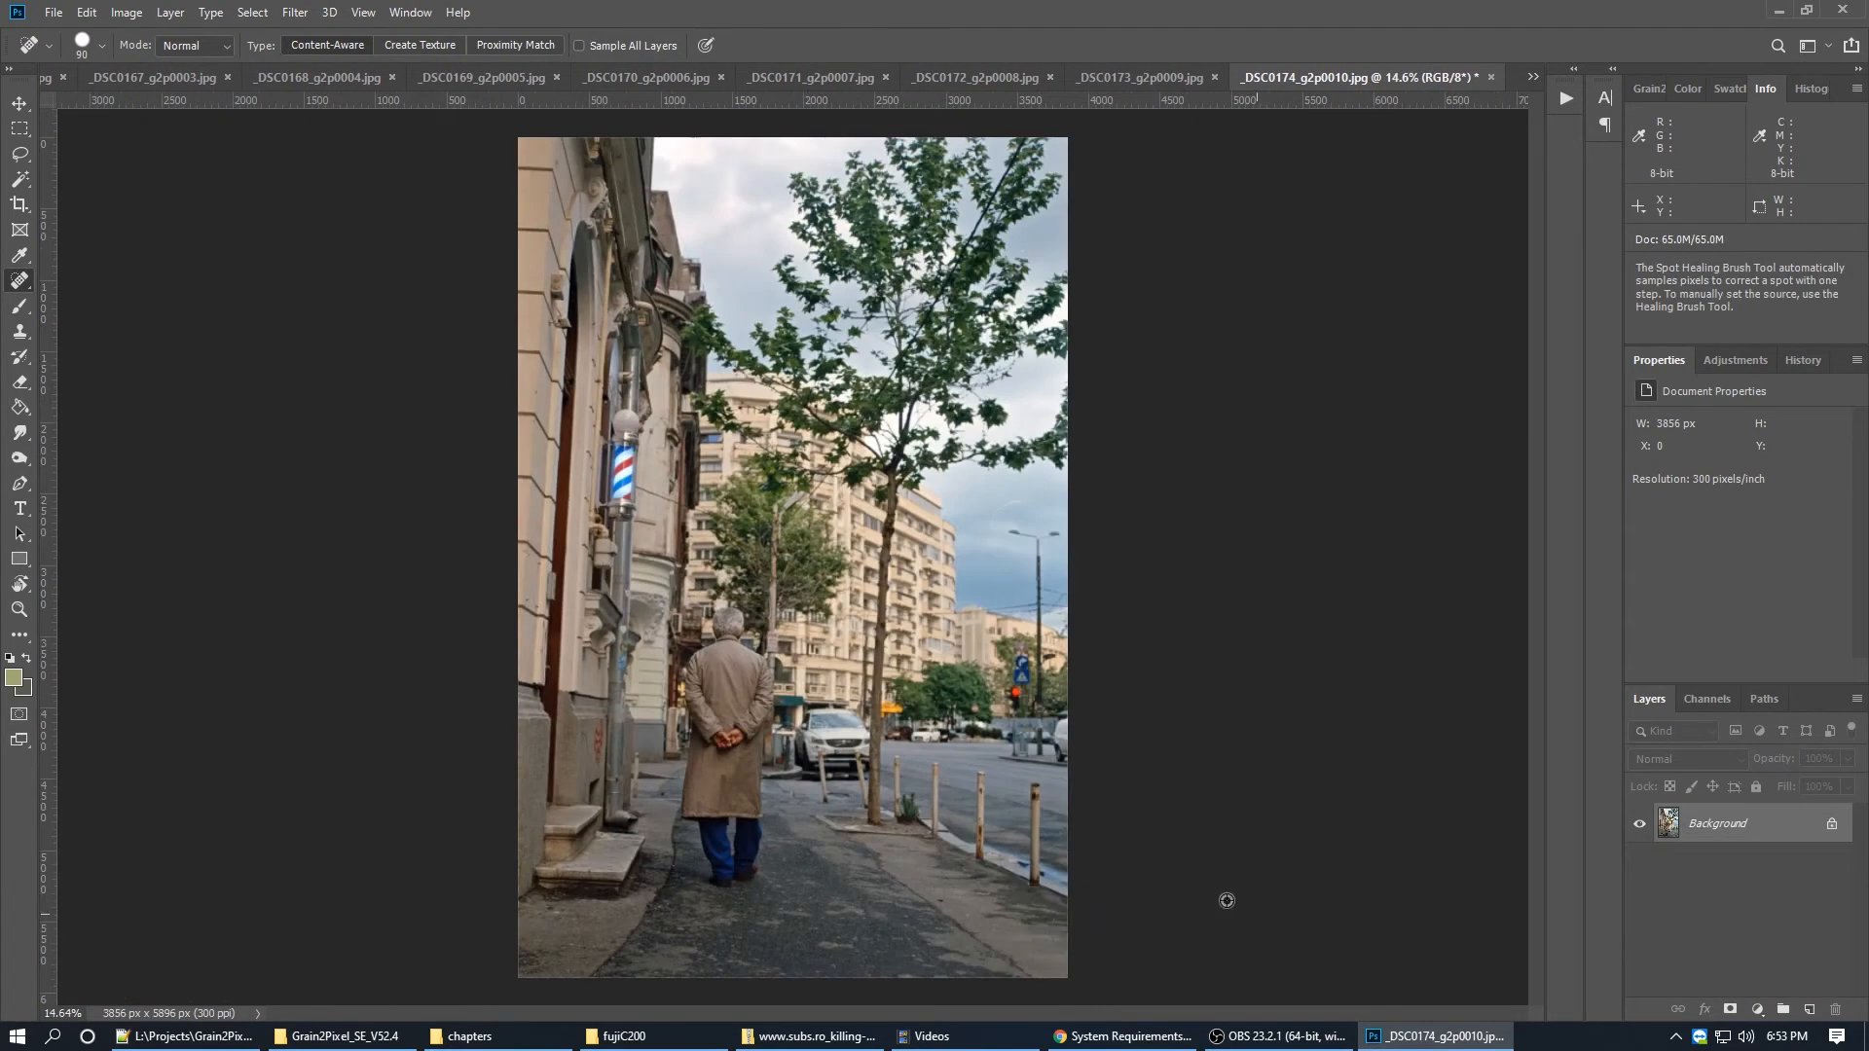
scroll(628, 781, "up", 4)
scroll(693, 837, "down", 3)
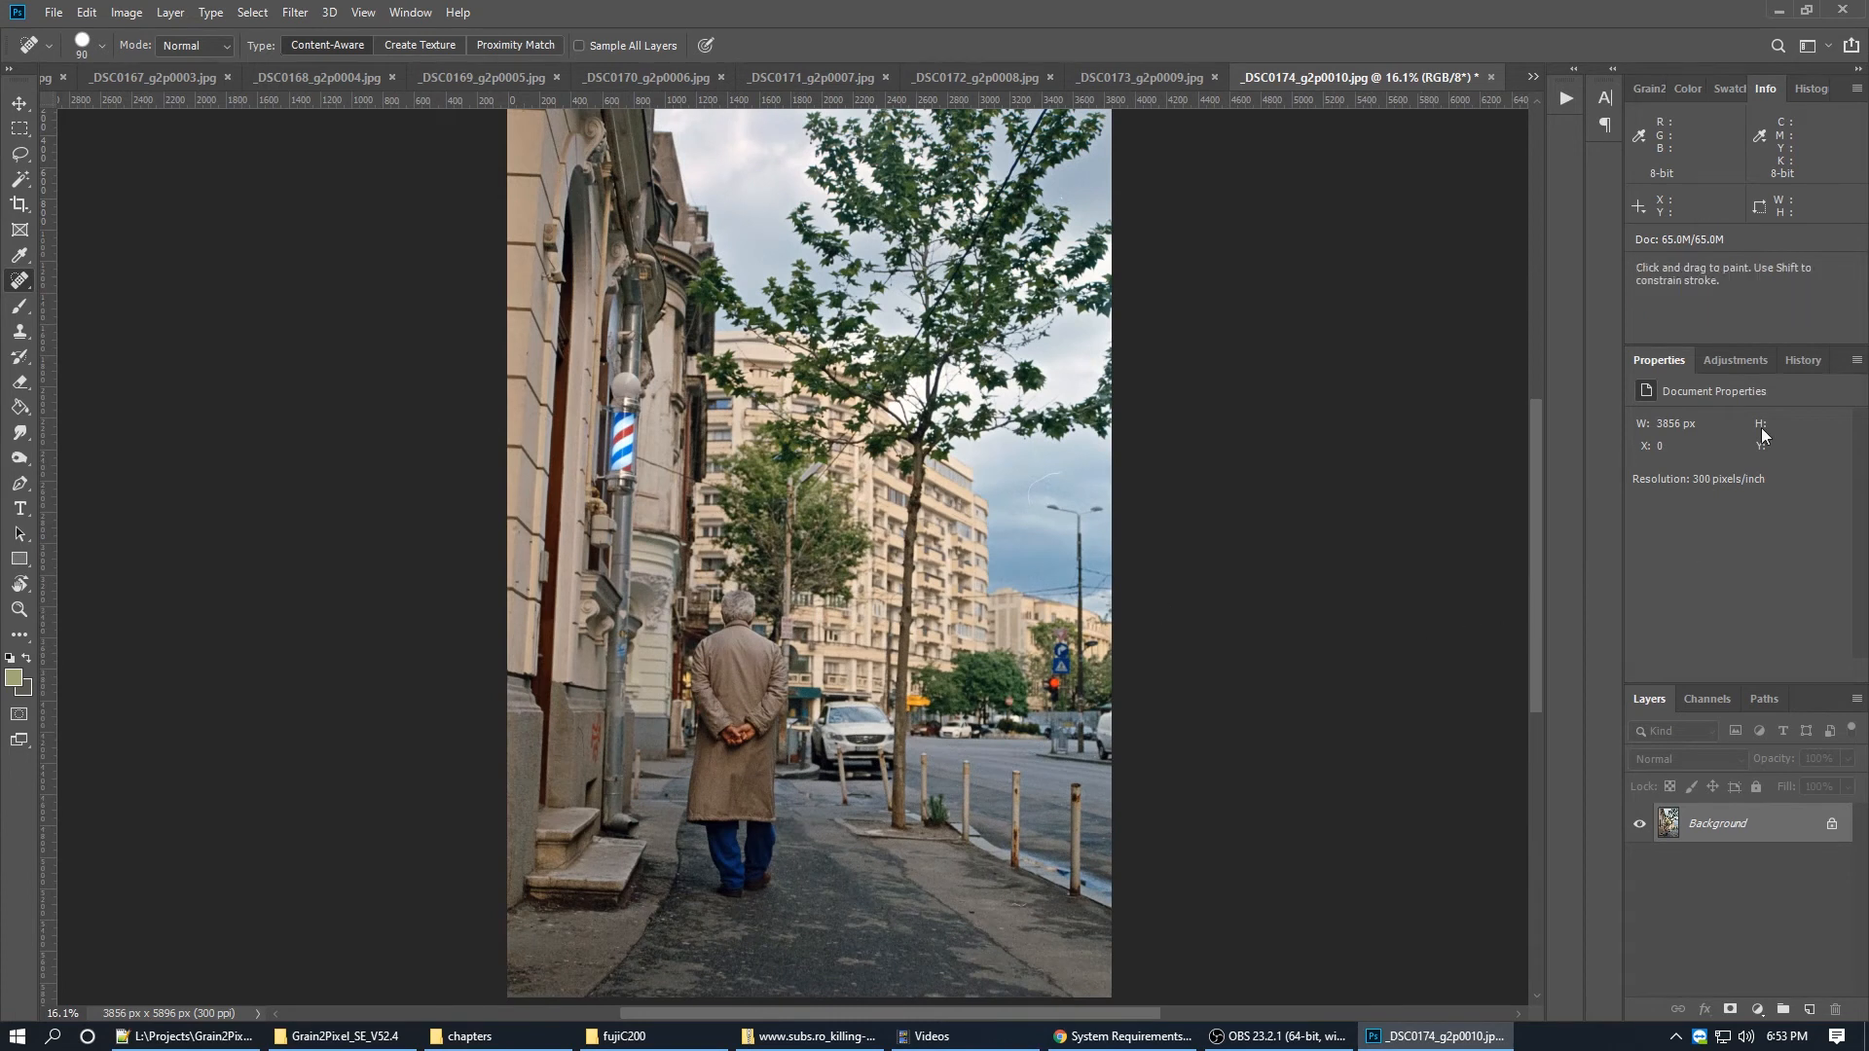
Step: Brighten the walking man photo with a Levels adjustment layer at midtones 1.05, merge it down and save the file
left_click(1732, 360)
left_click(1701, 413)
left_click_drag(1755, 566, 1750, 571)
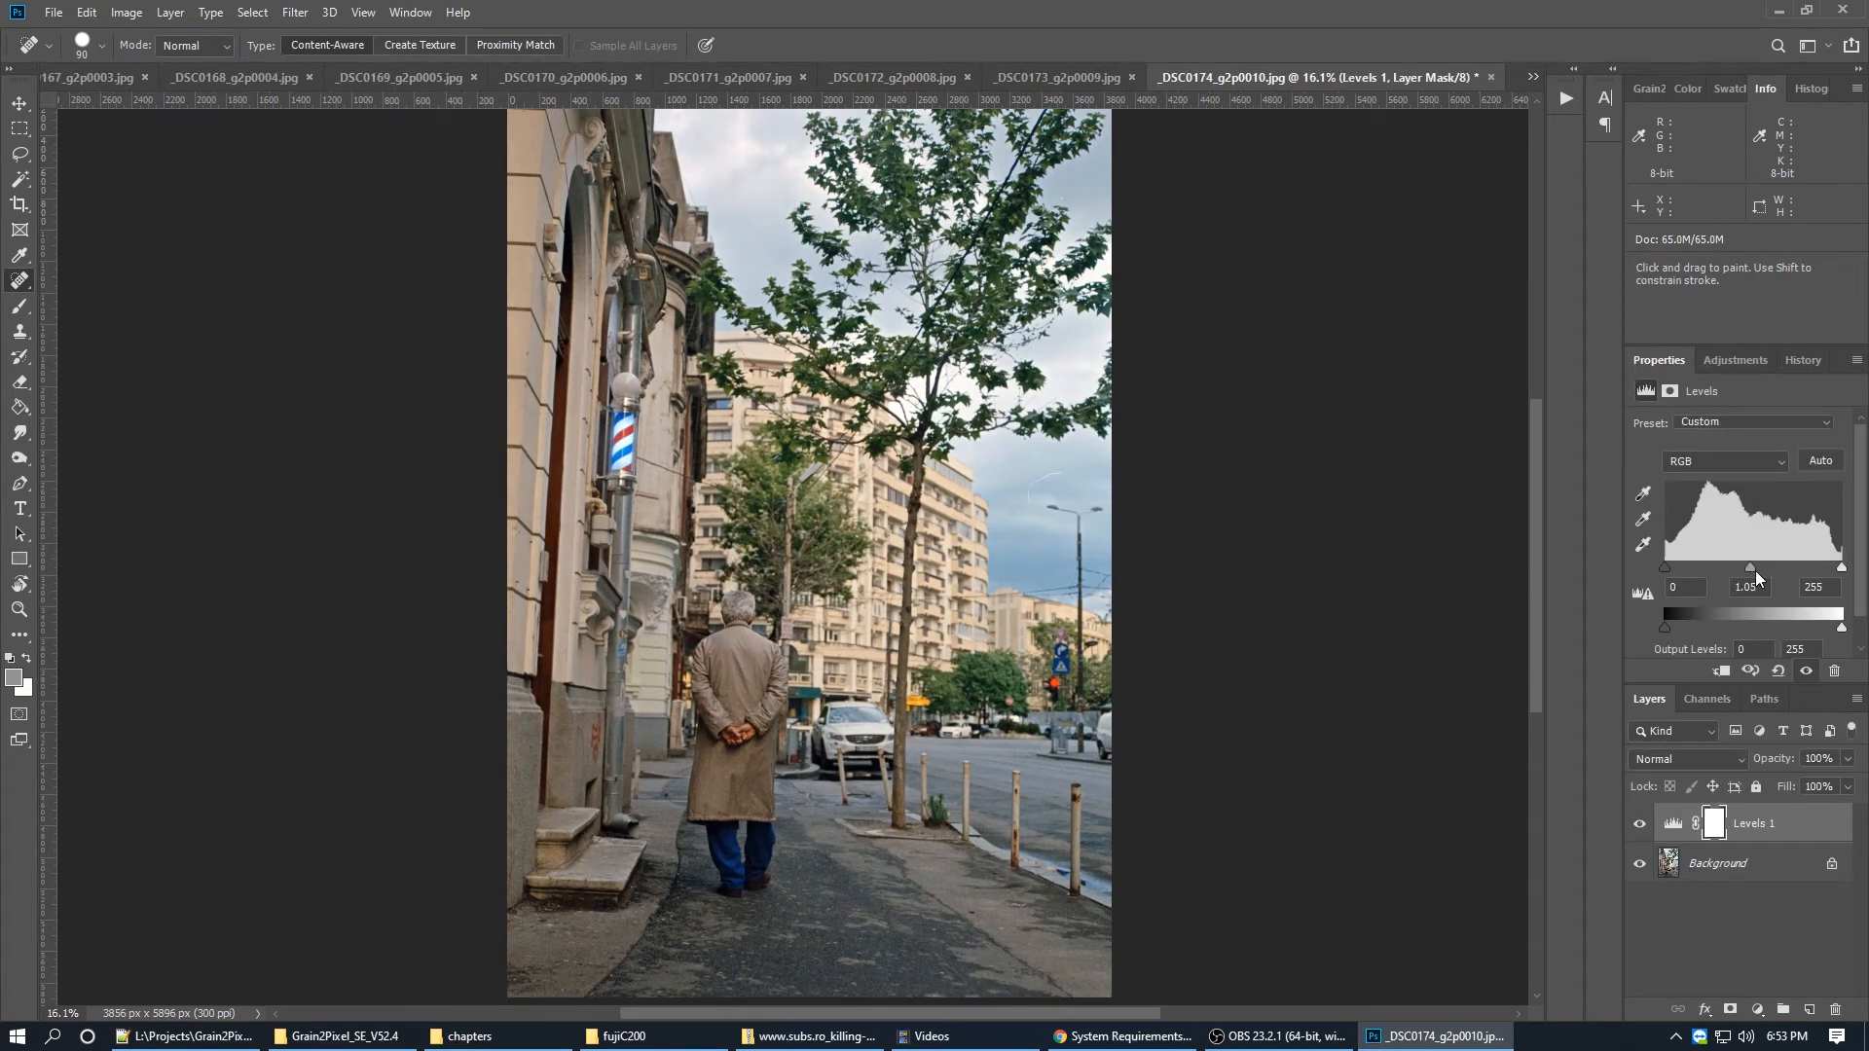
key("ctrl+e")
key("ctrl+s")
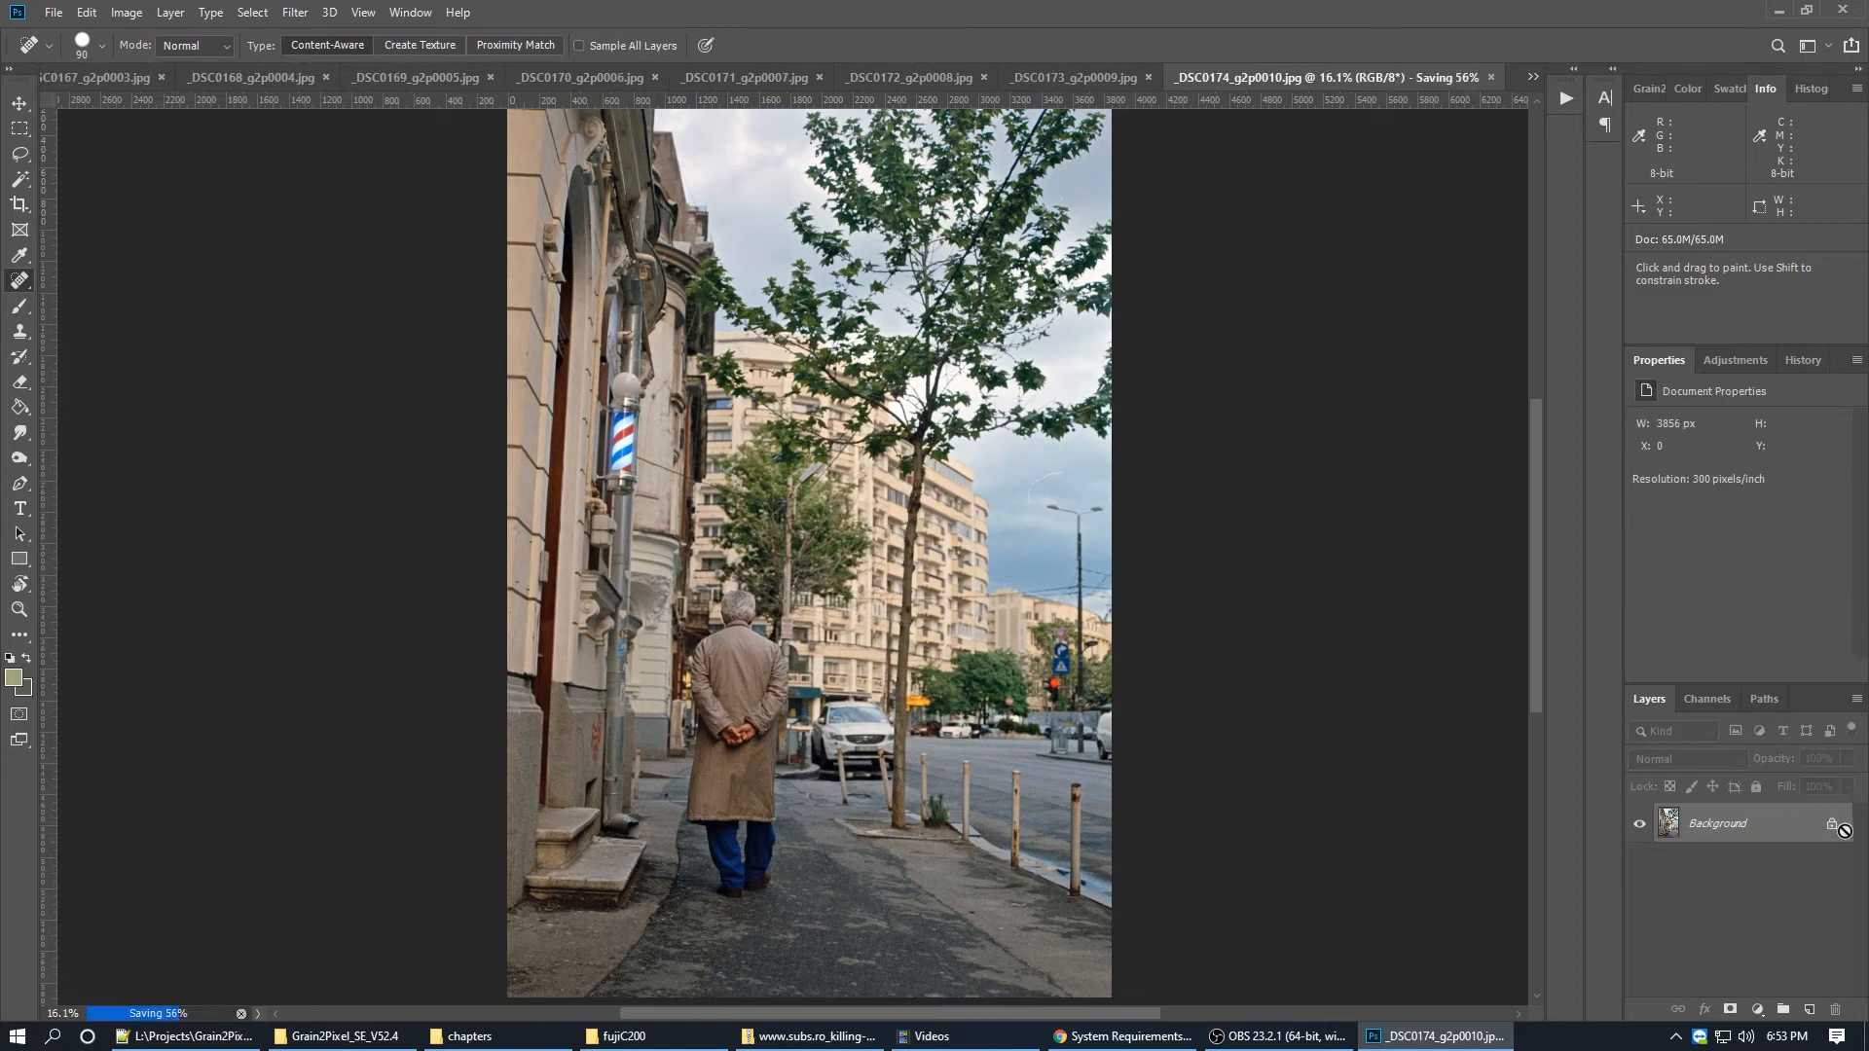
Step: Go through the next frames to _DSC0178_g2p0014.jpg and remove the marks in its cloudy sky with the Spot Healing Brush
key("ctrl+Tab")
key("ctrl+Tab")
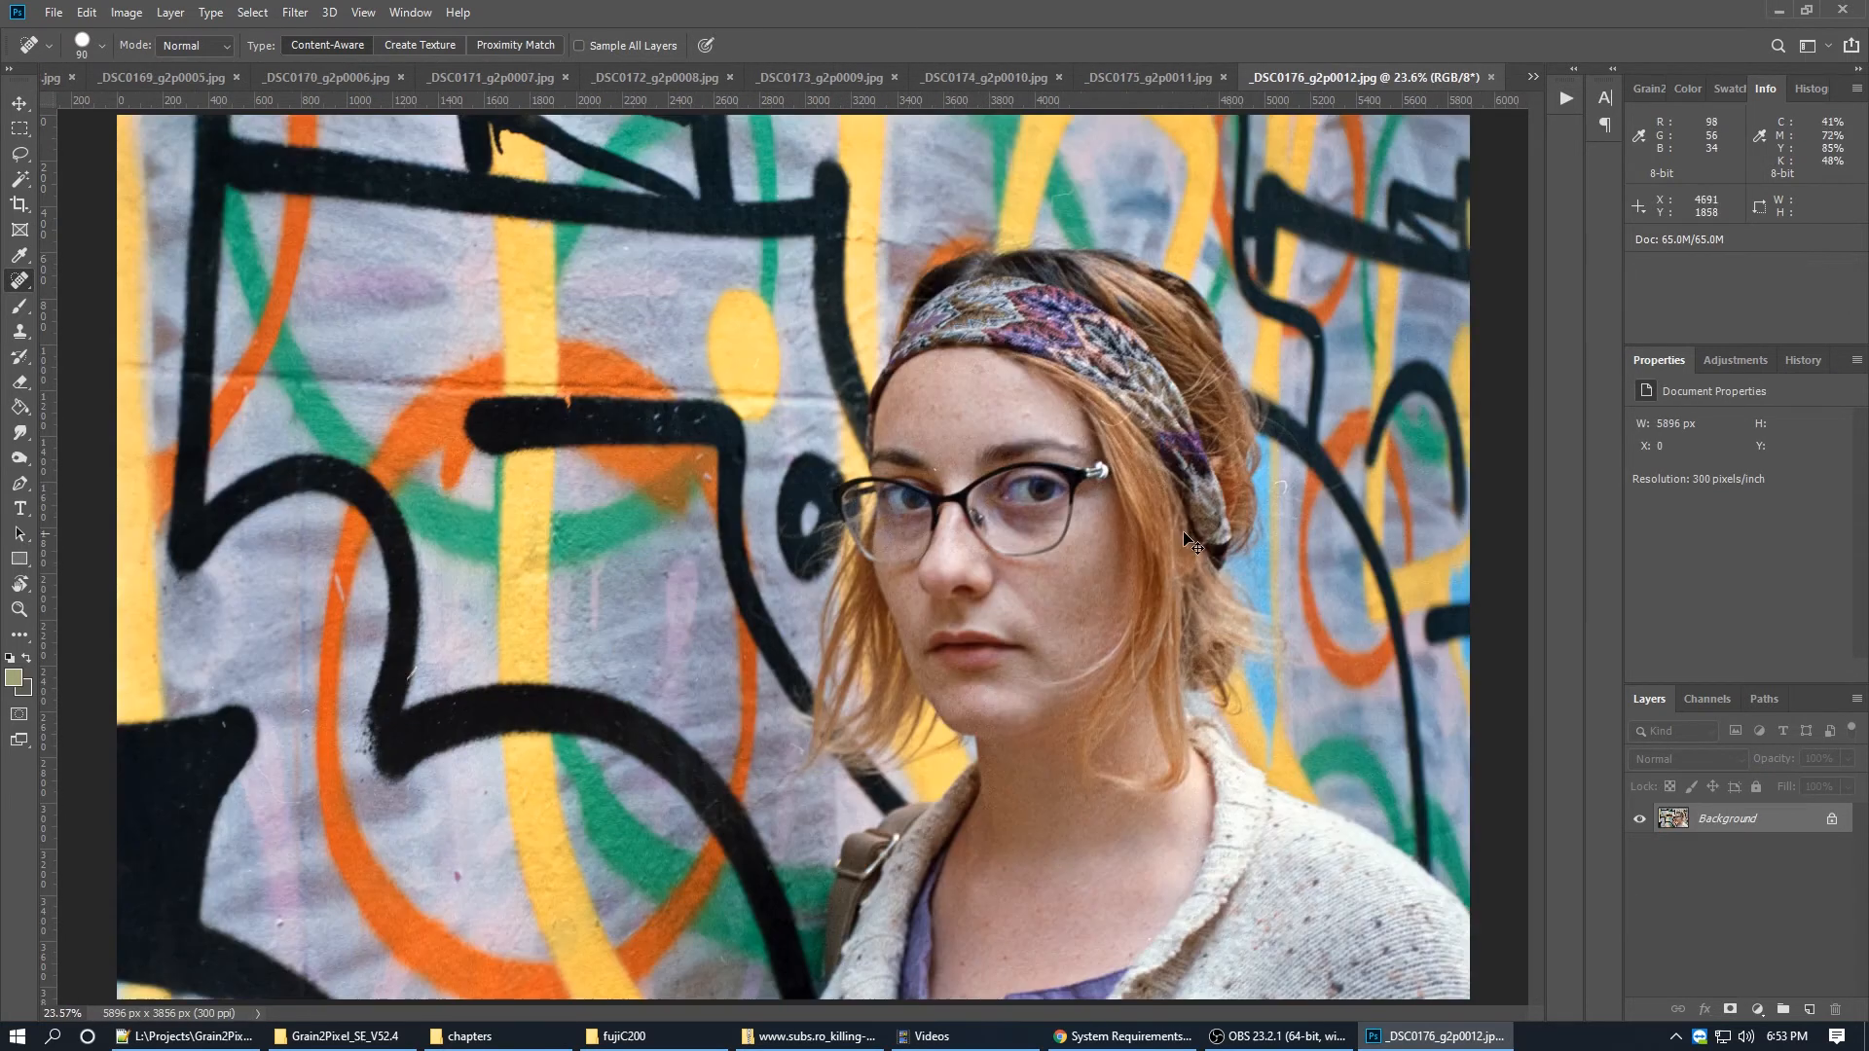
key("ctrl+Tab")
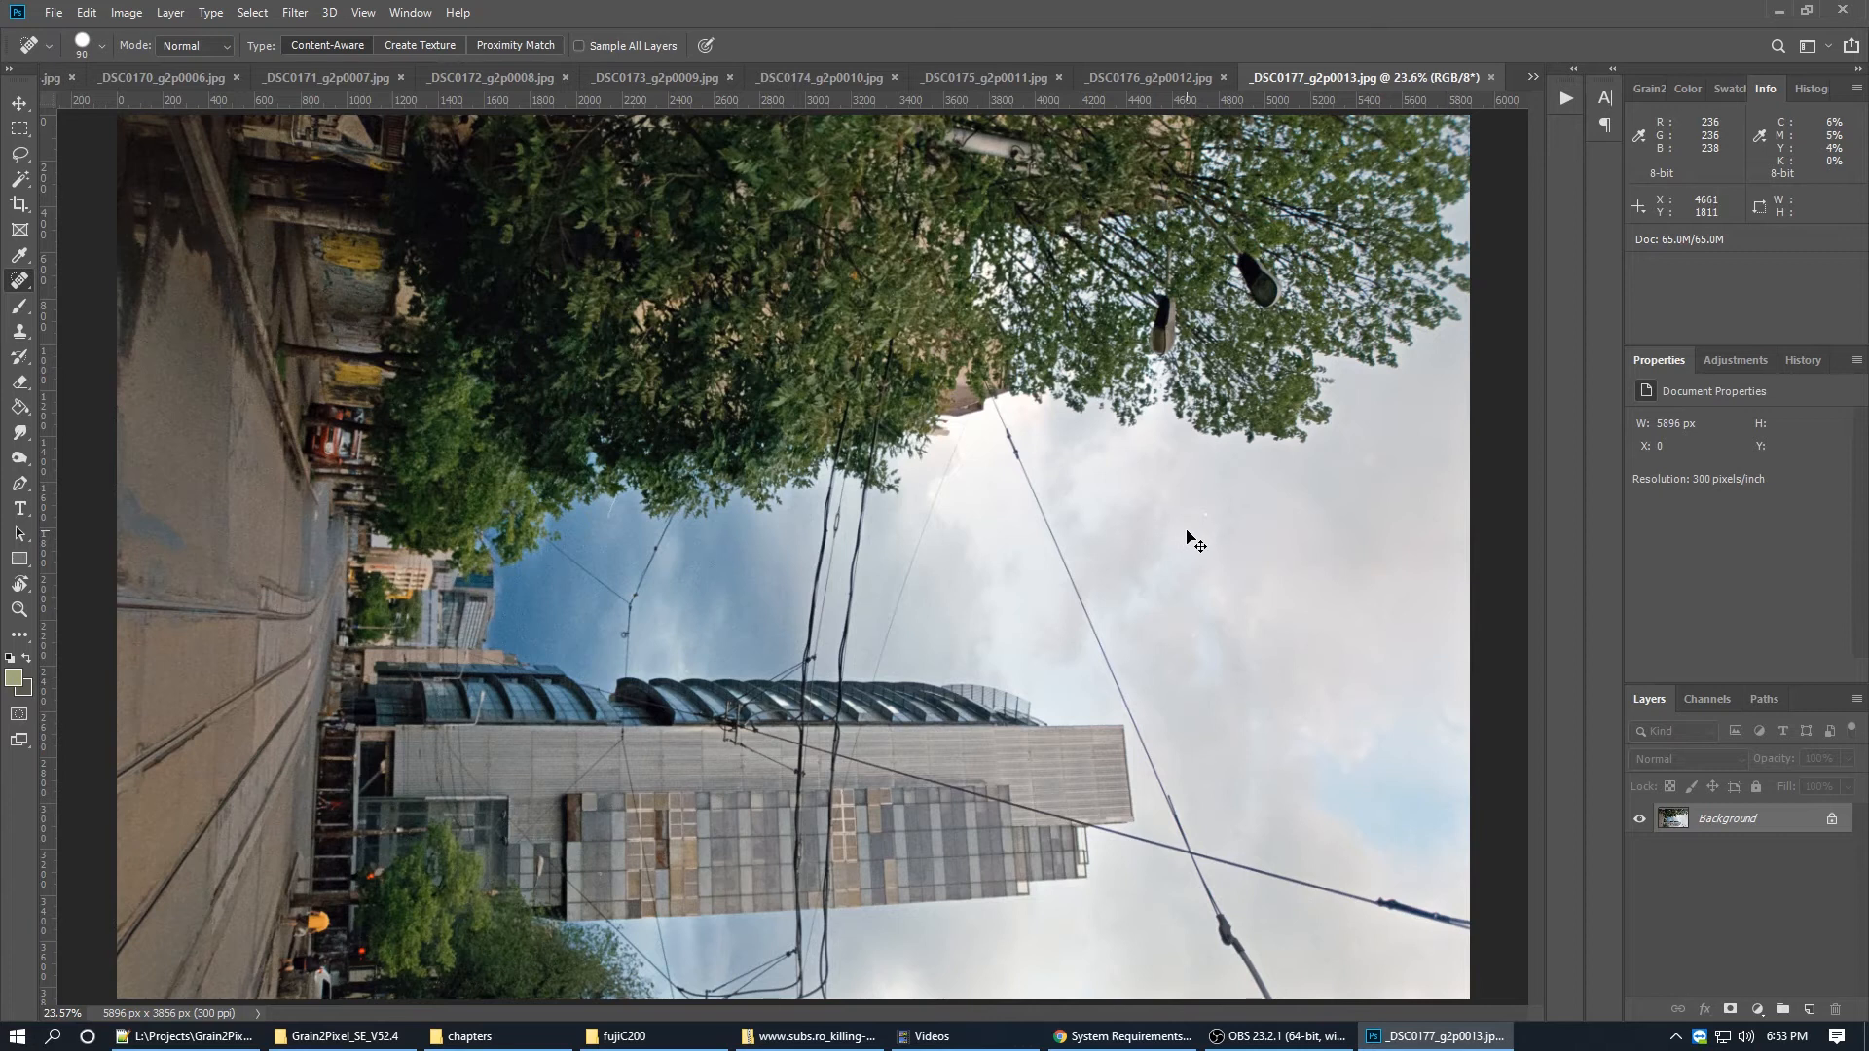
key("ctrl+Tab")
scroll(1091, 518, "down", 1)
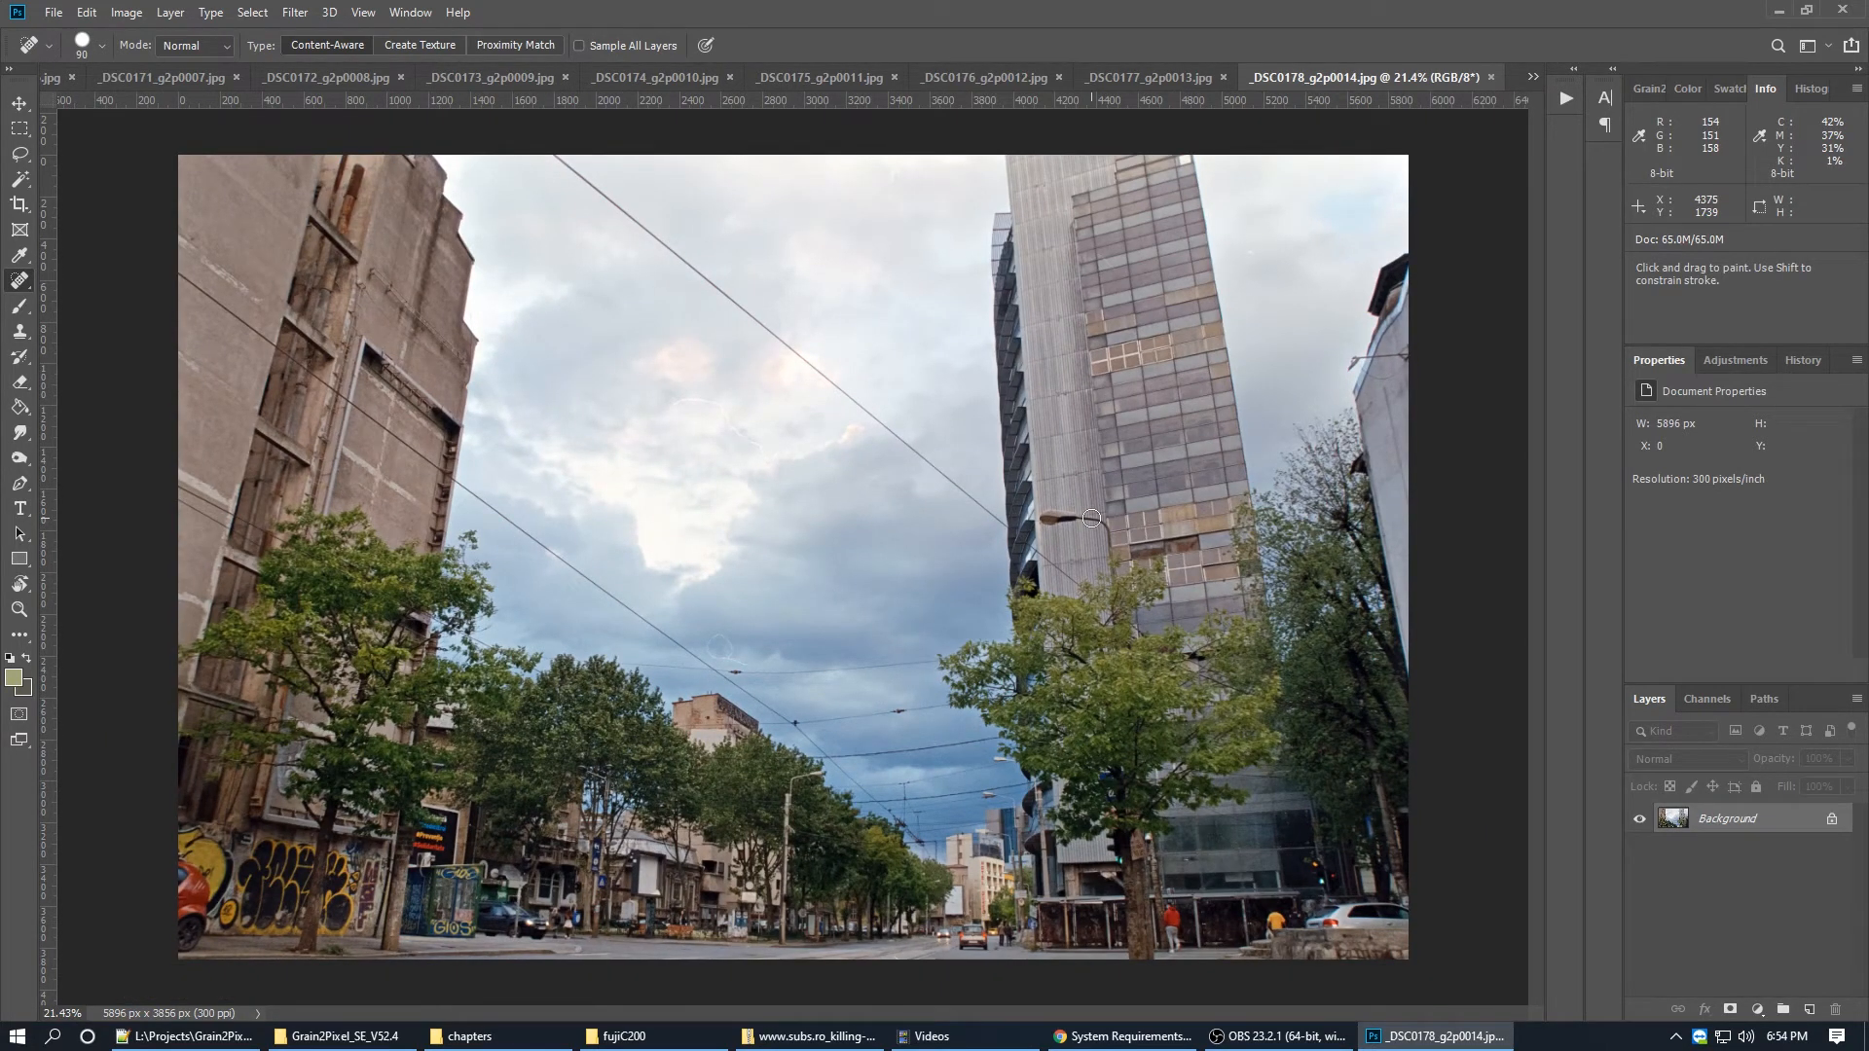
left_click_drag(730, 651, 731, 662)
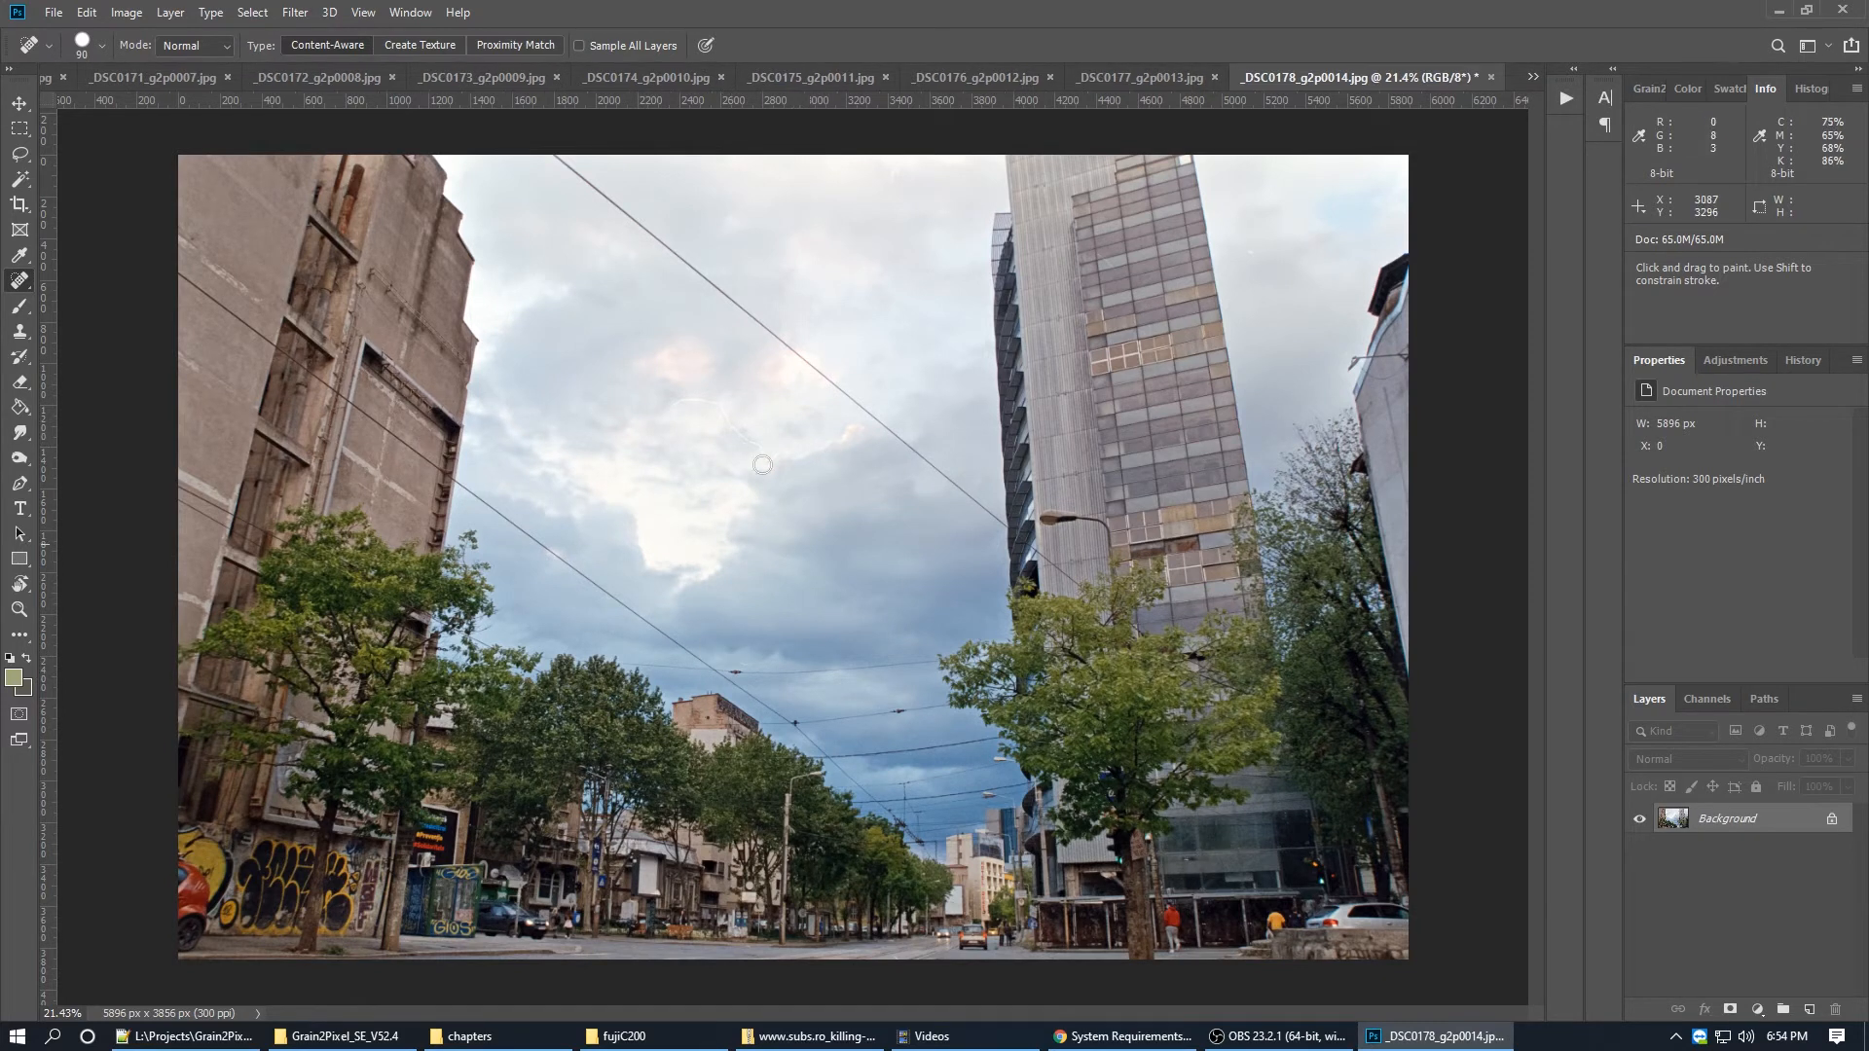
left_click_drag(675, 405, 778, 452)
Step: Switch to _DSC0179_g2p0015.jpg and remove the dust specks in the upper sky with the Spot Healing Brush
key("ctrl+Tab")
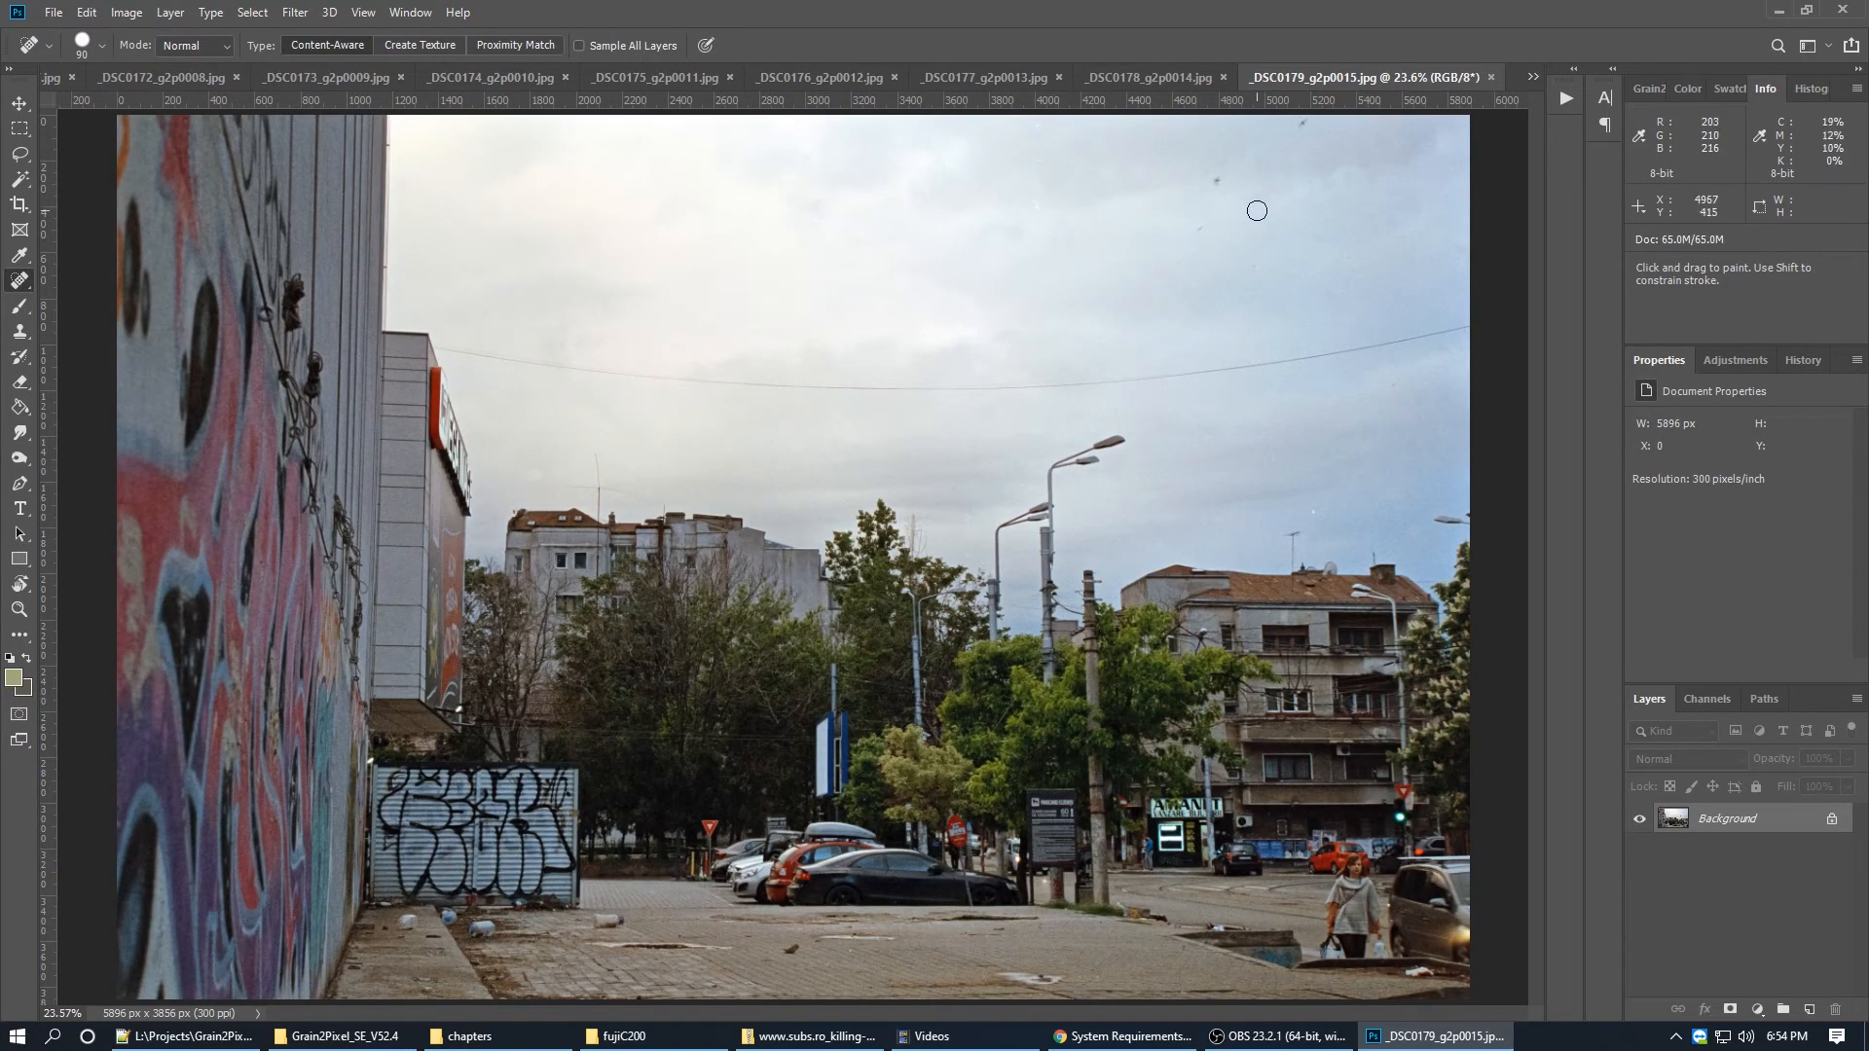
scroll(1257, 210, "up", 4)
scroll(1266, 214, "down", 5)
left_click(1221, 228)
scroll(1172, 266, "up", 4)
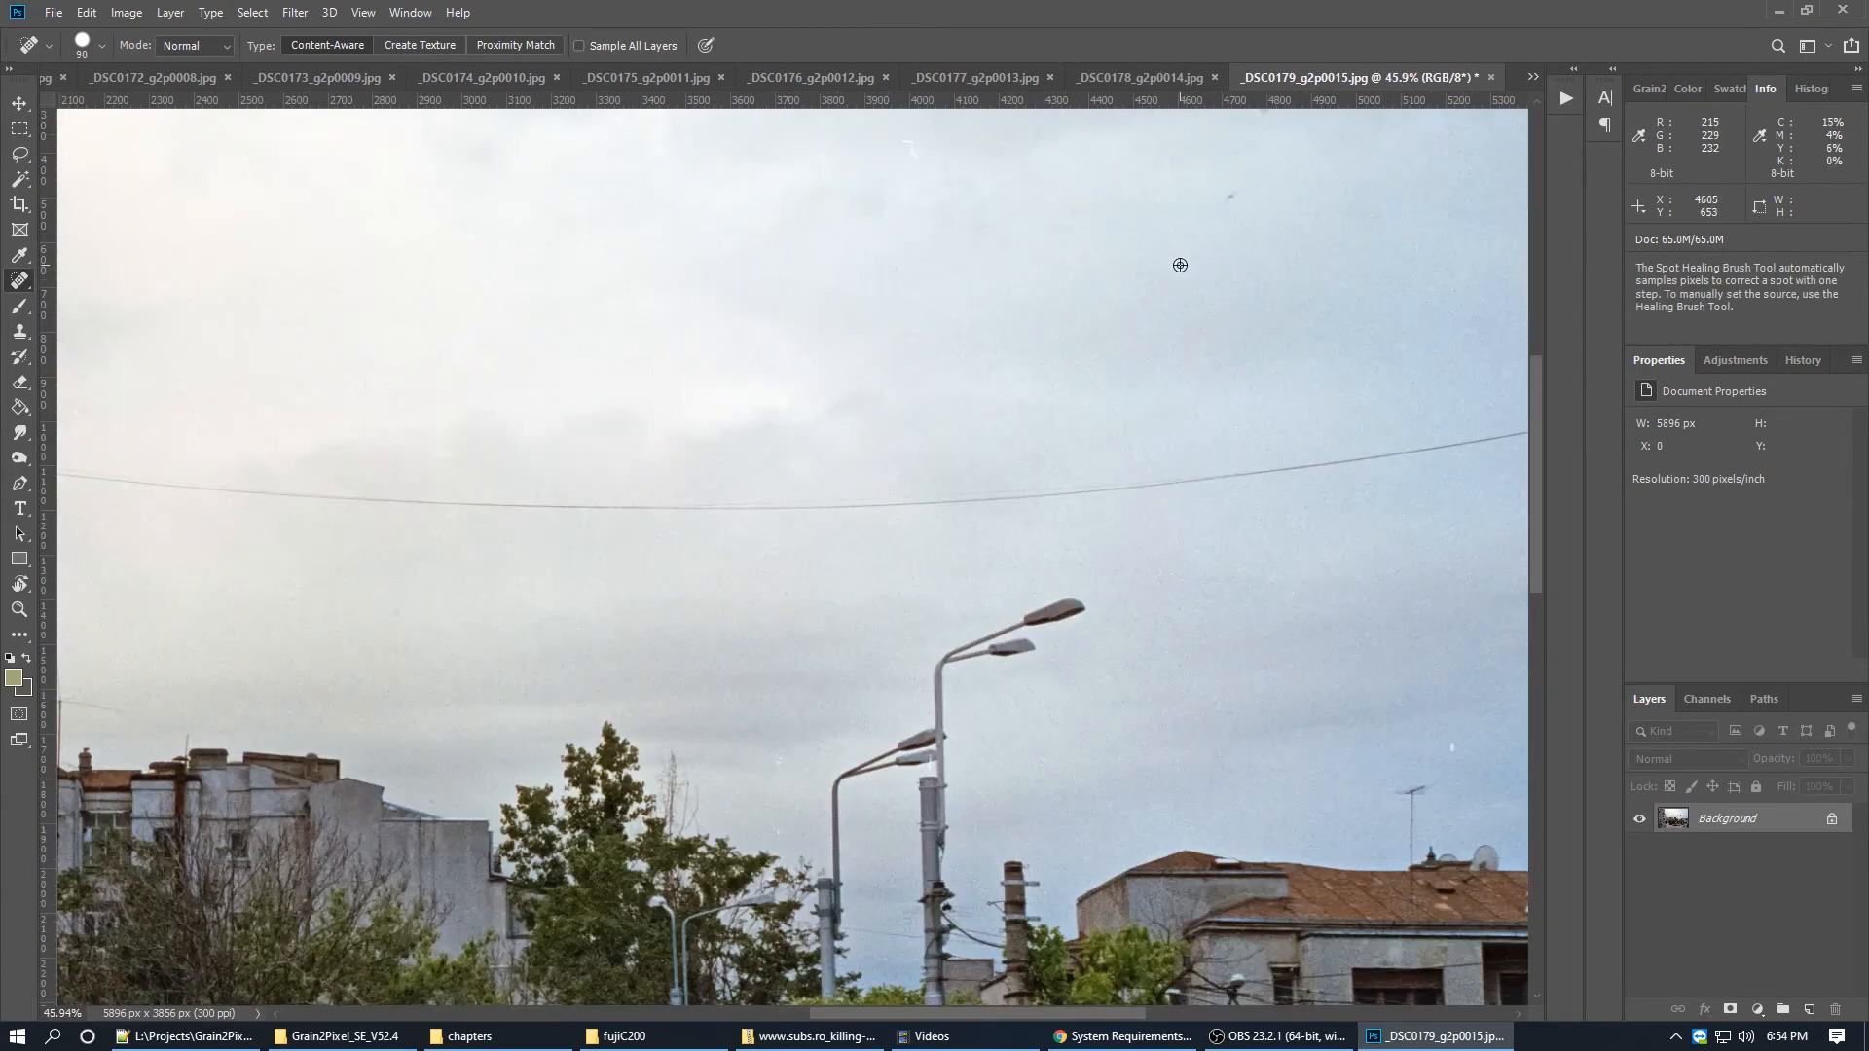
scroll(1173, 273, "down", 3)
scroll(1217, 214, "down", 2)
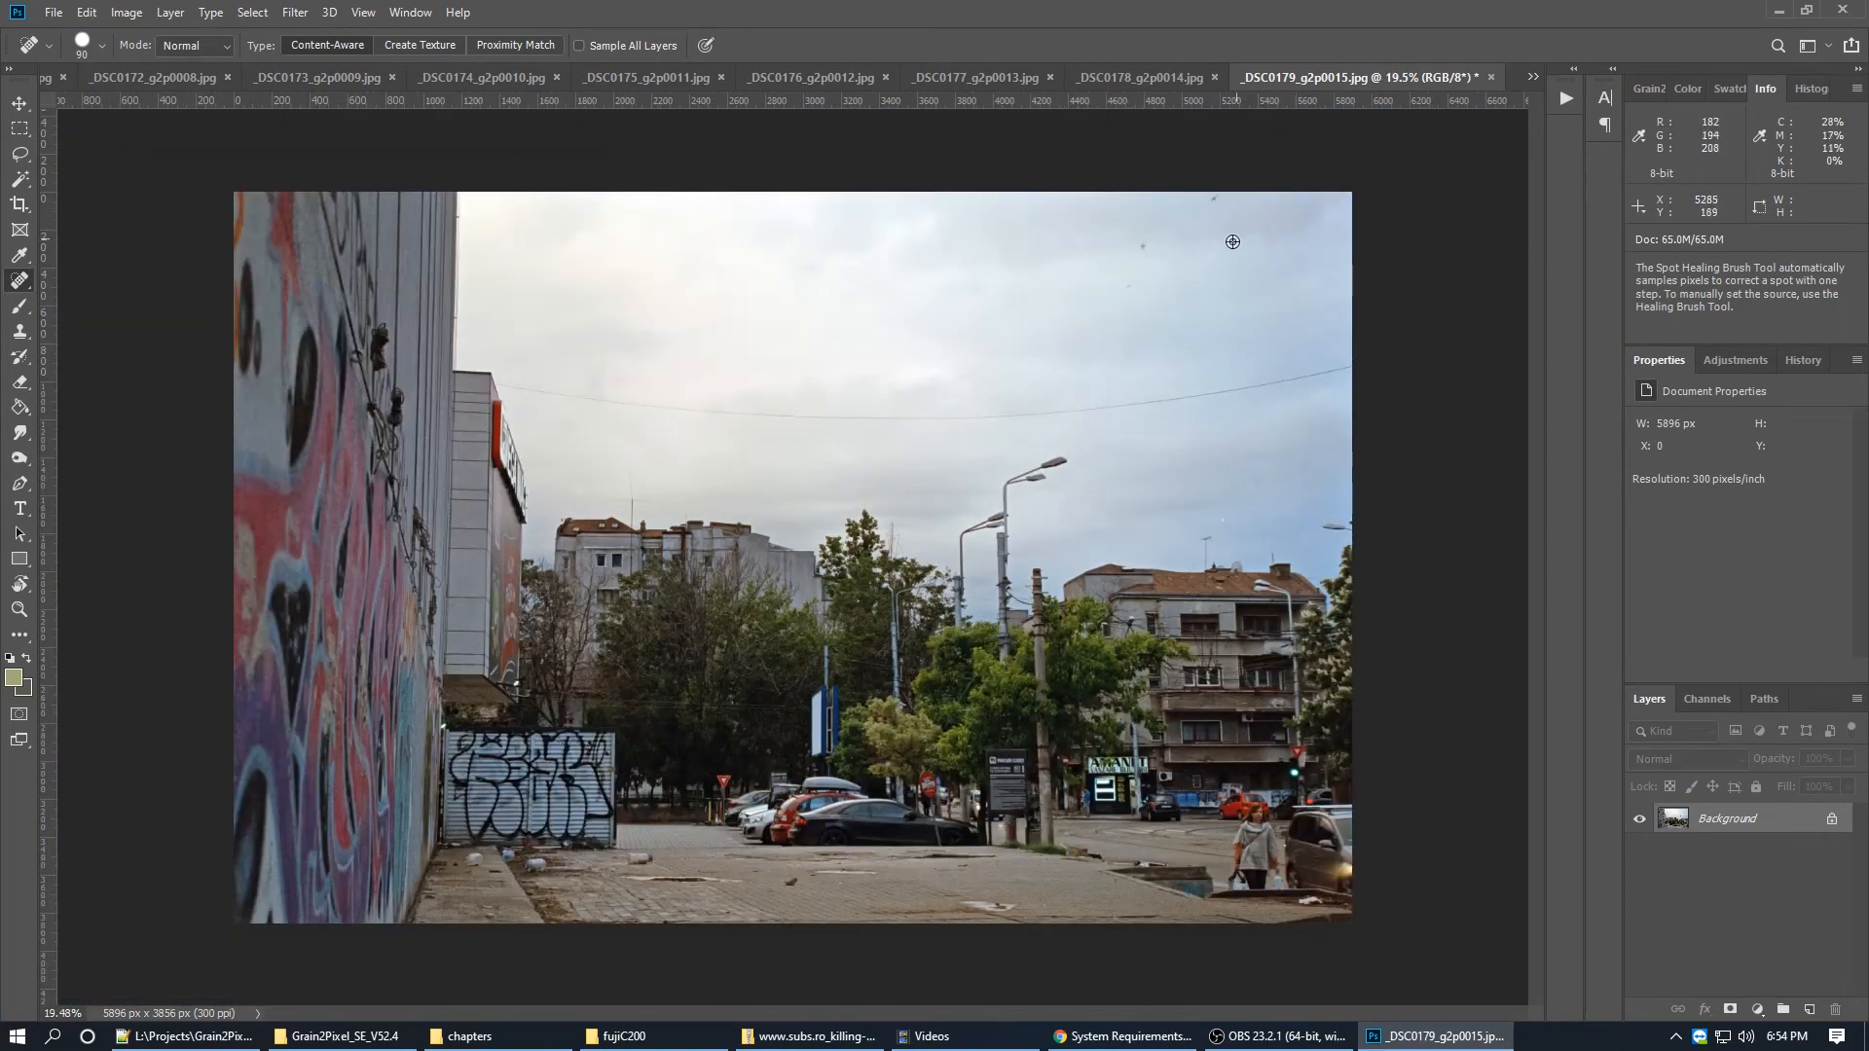
left_click(1216, 197)
left_click(1121, 285)
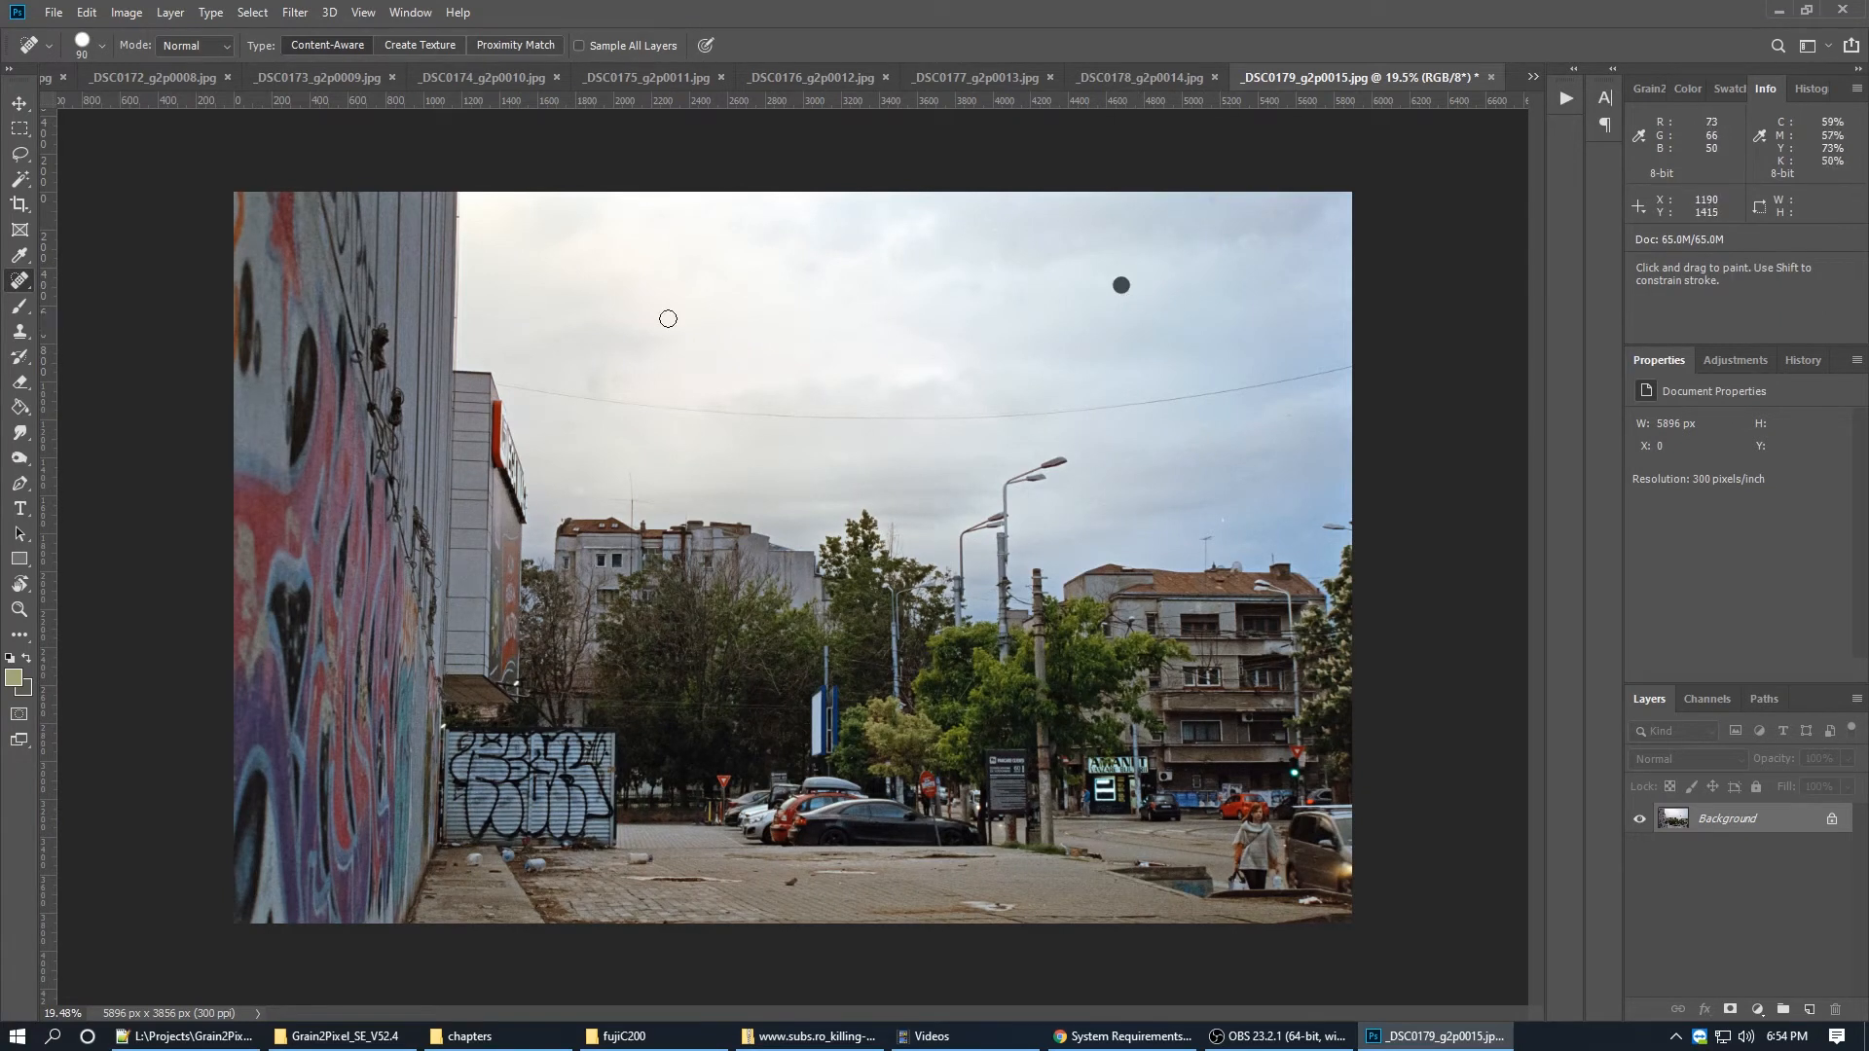
scroll(964, 384, "up", 3)
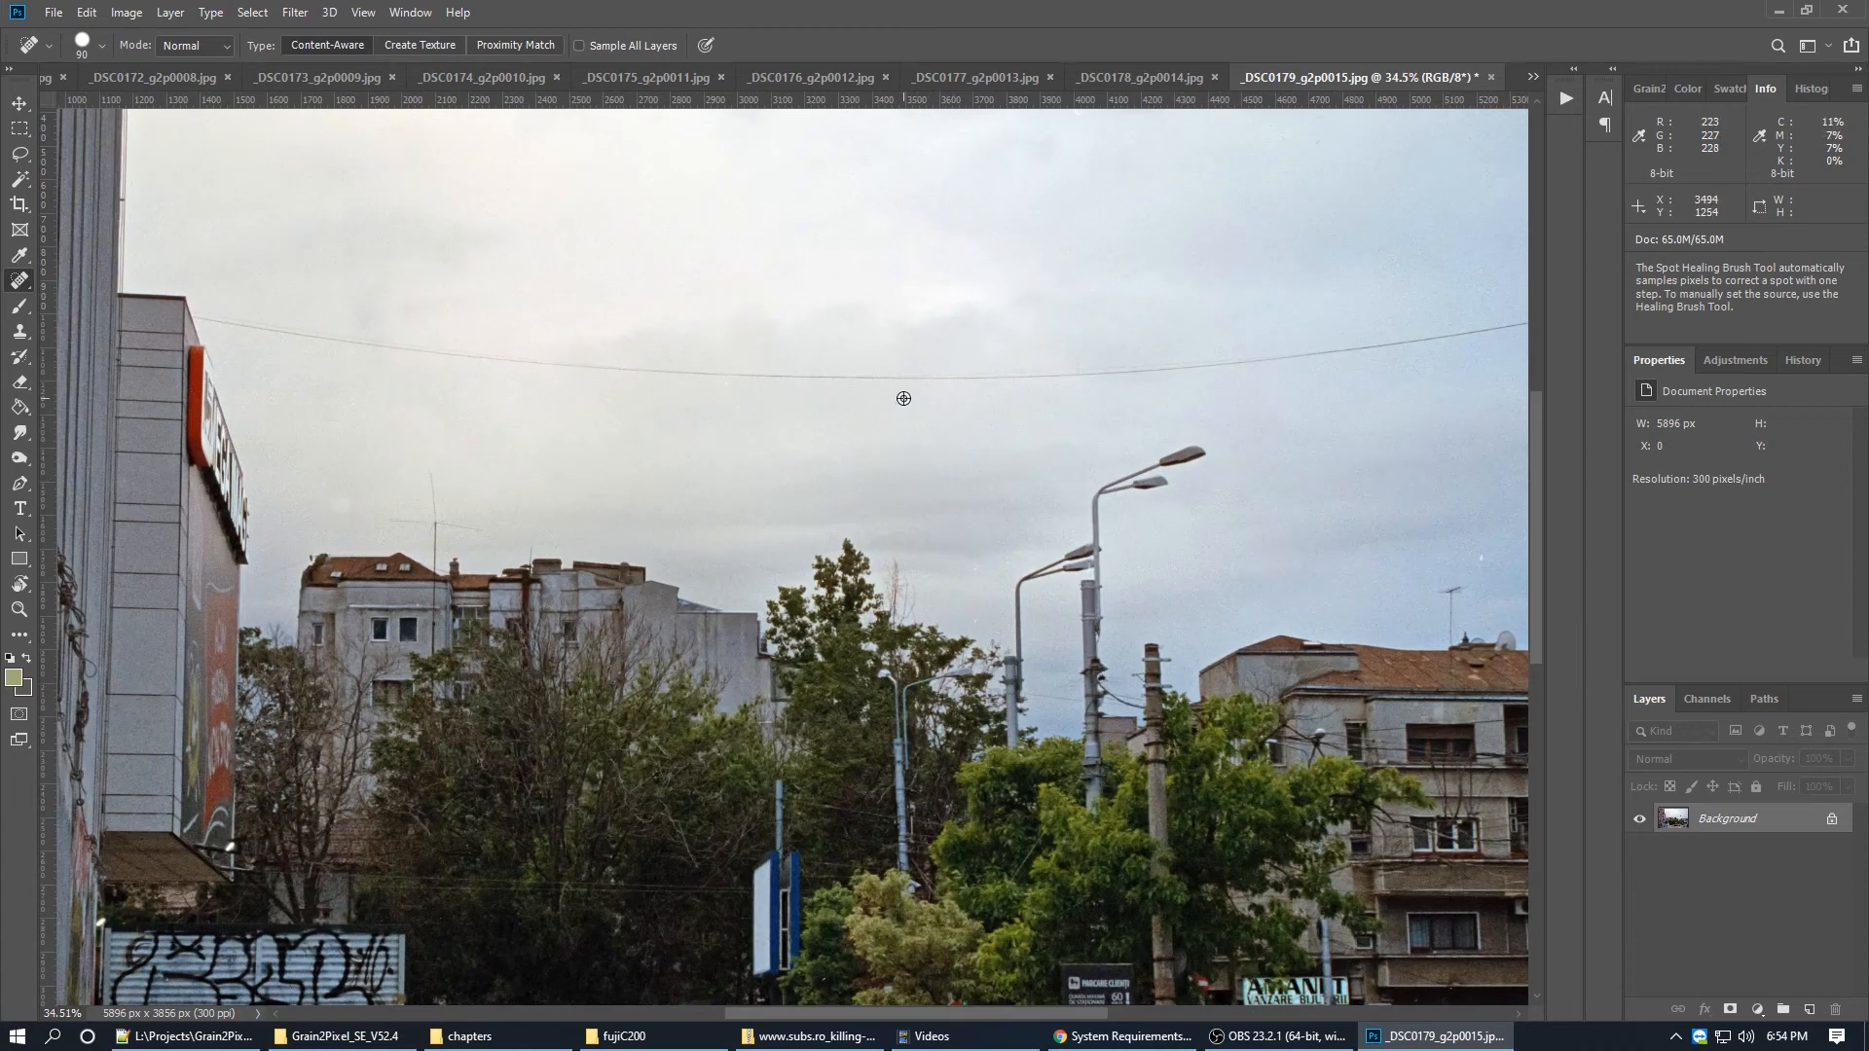
scroll(903, 398, "down", 3)
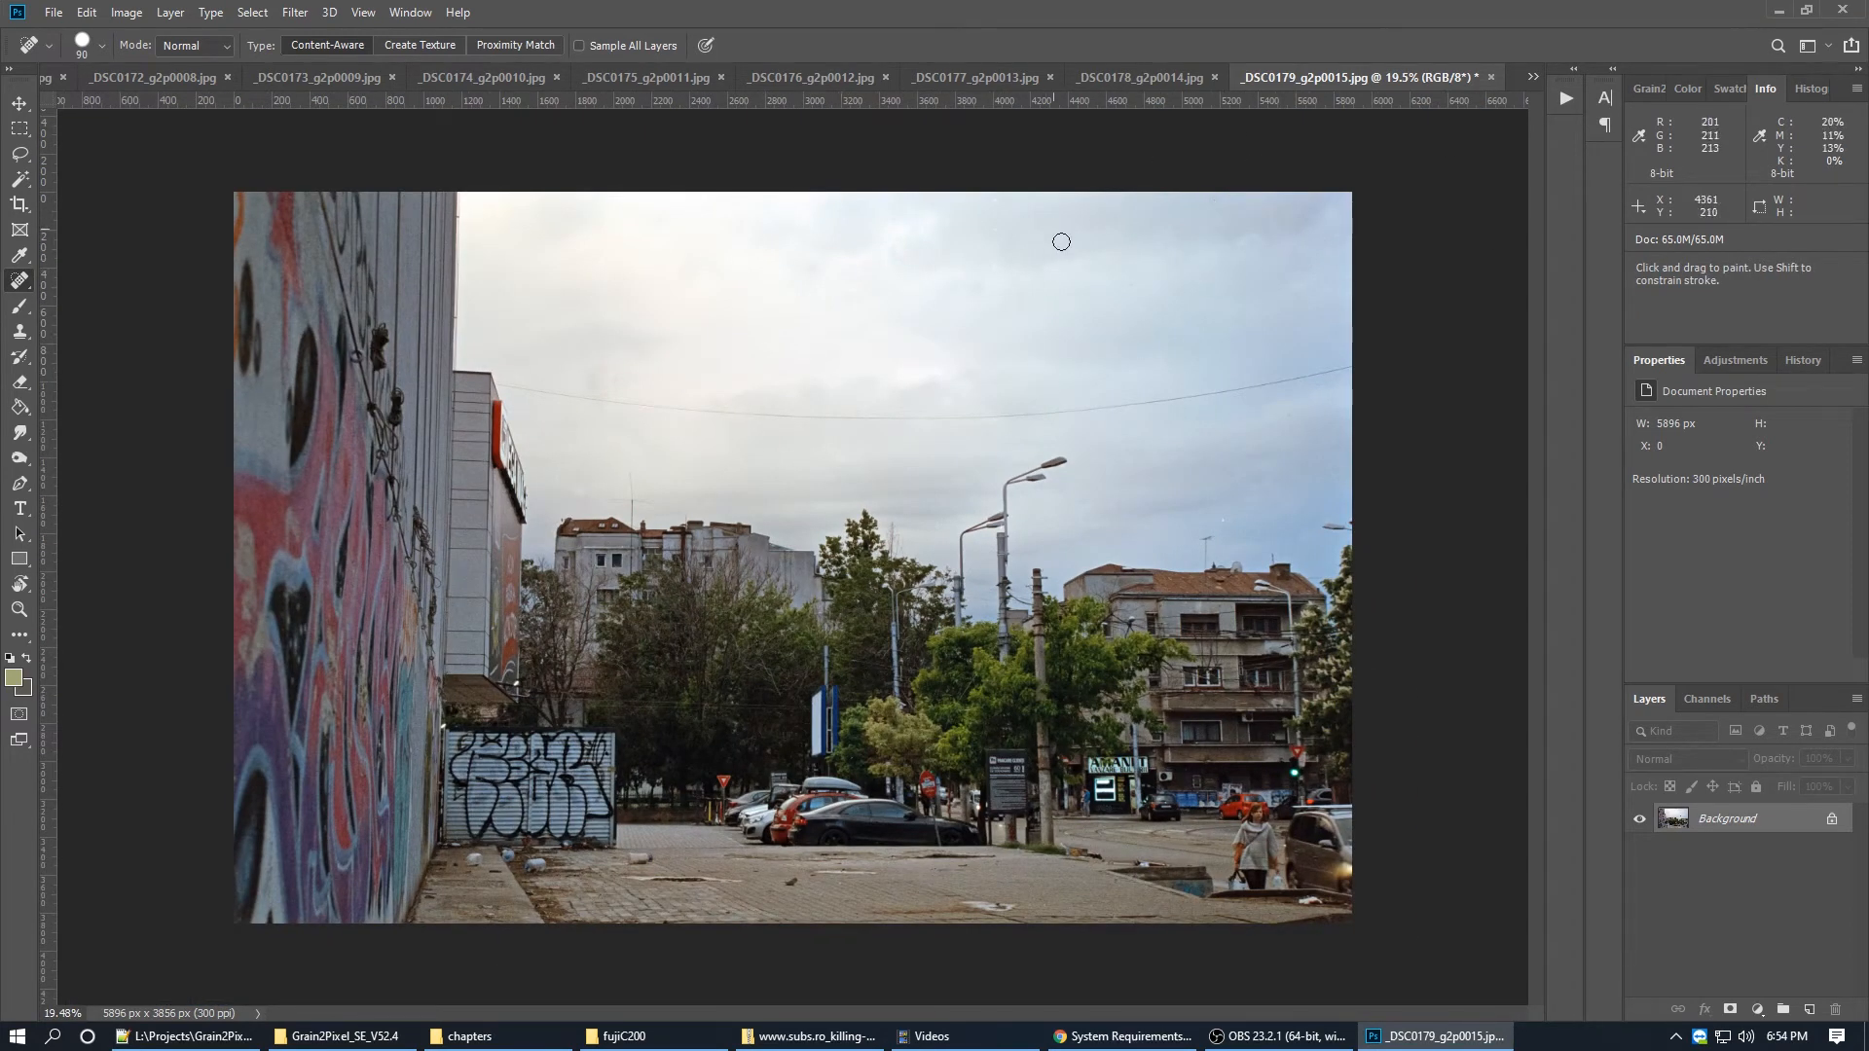
scroll(670, 433, "up", 2)
scroll(670, 421, "down", 2)
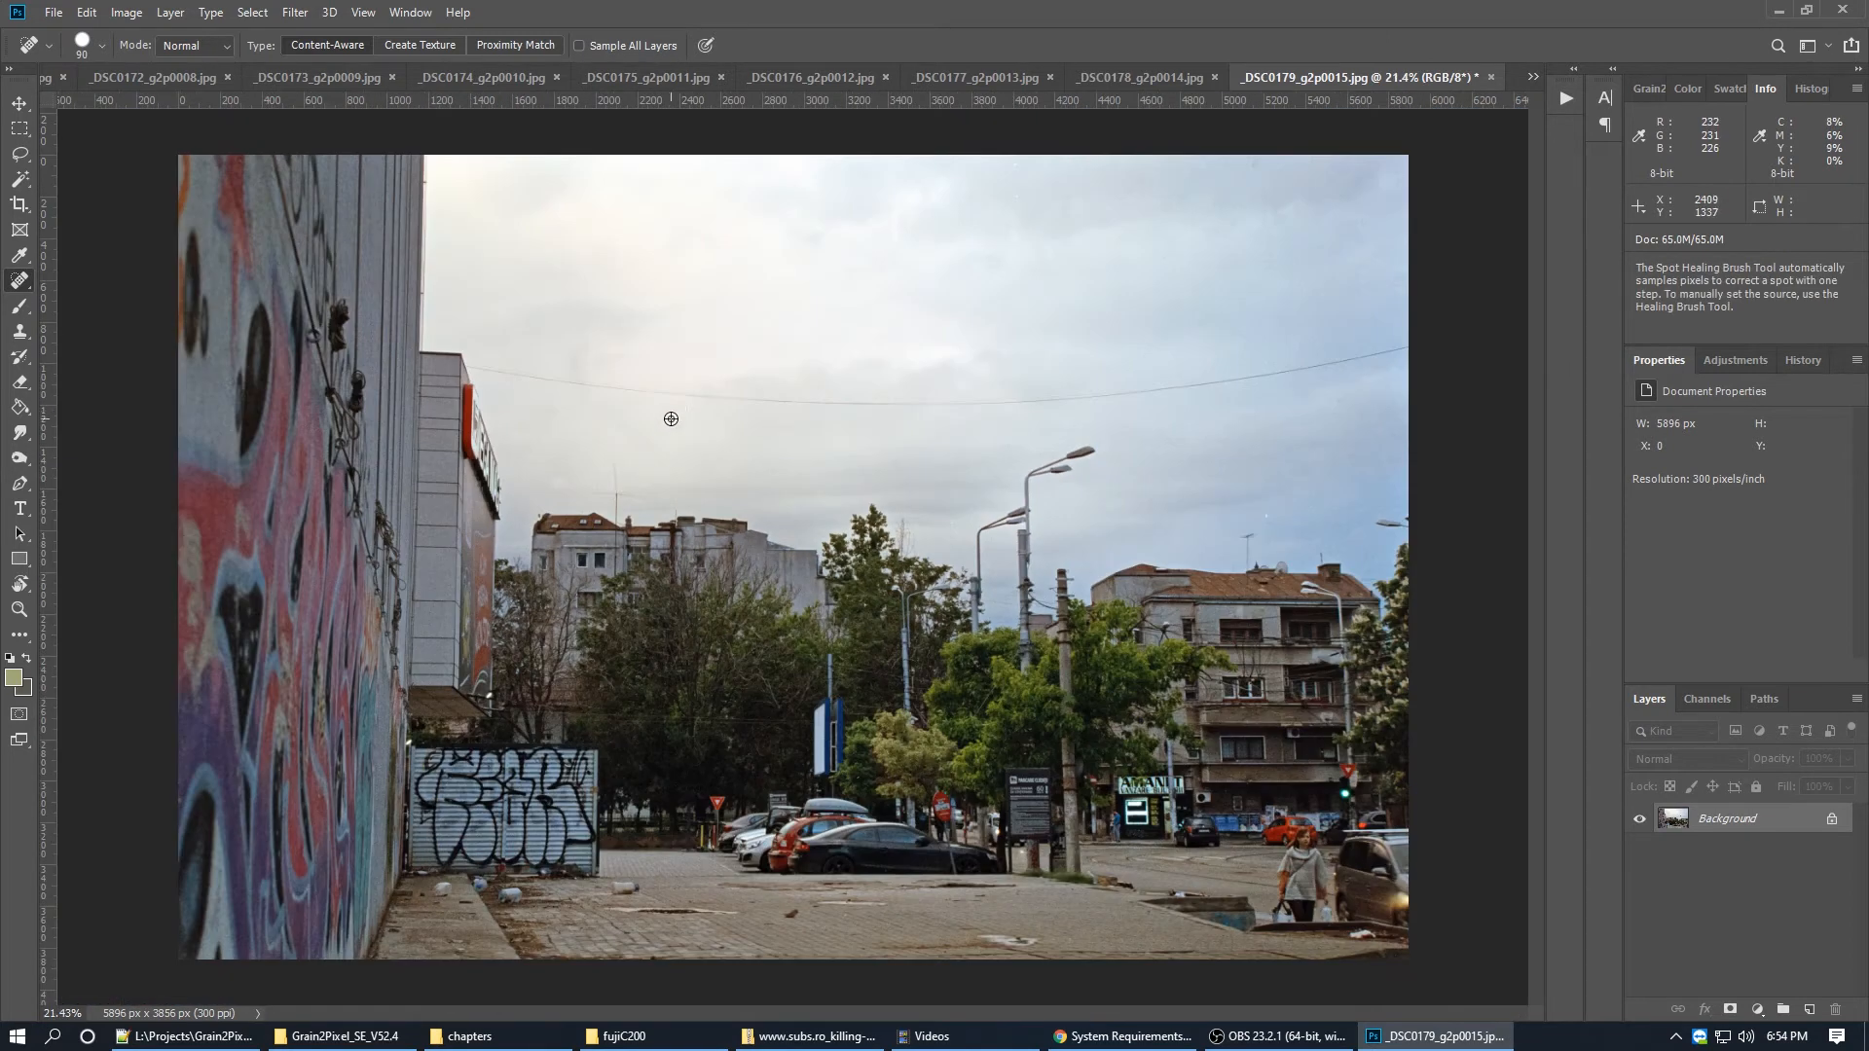
Step: Go through the next frames to _DSC0182_g2p0018.jpg and heal the white scratch in the sky near its upper edge
key("ctrl+Tab")
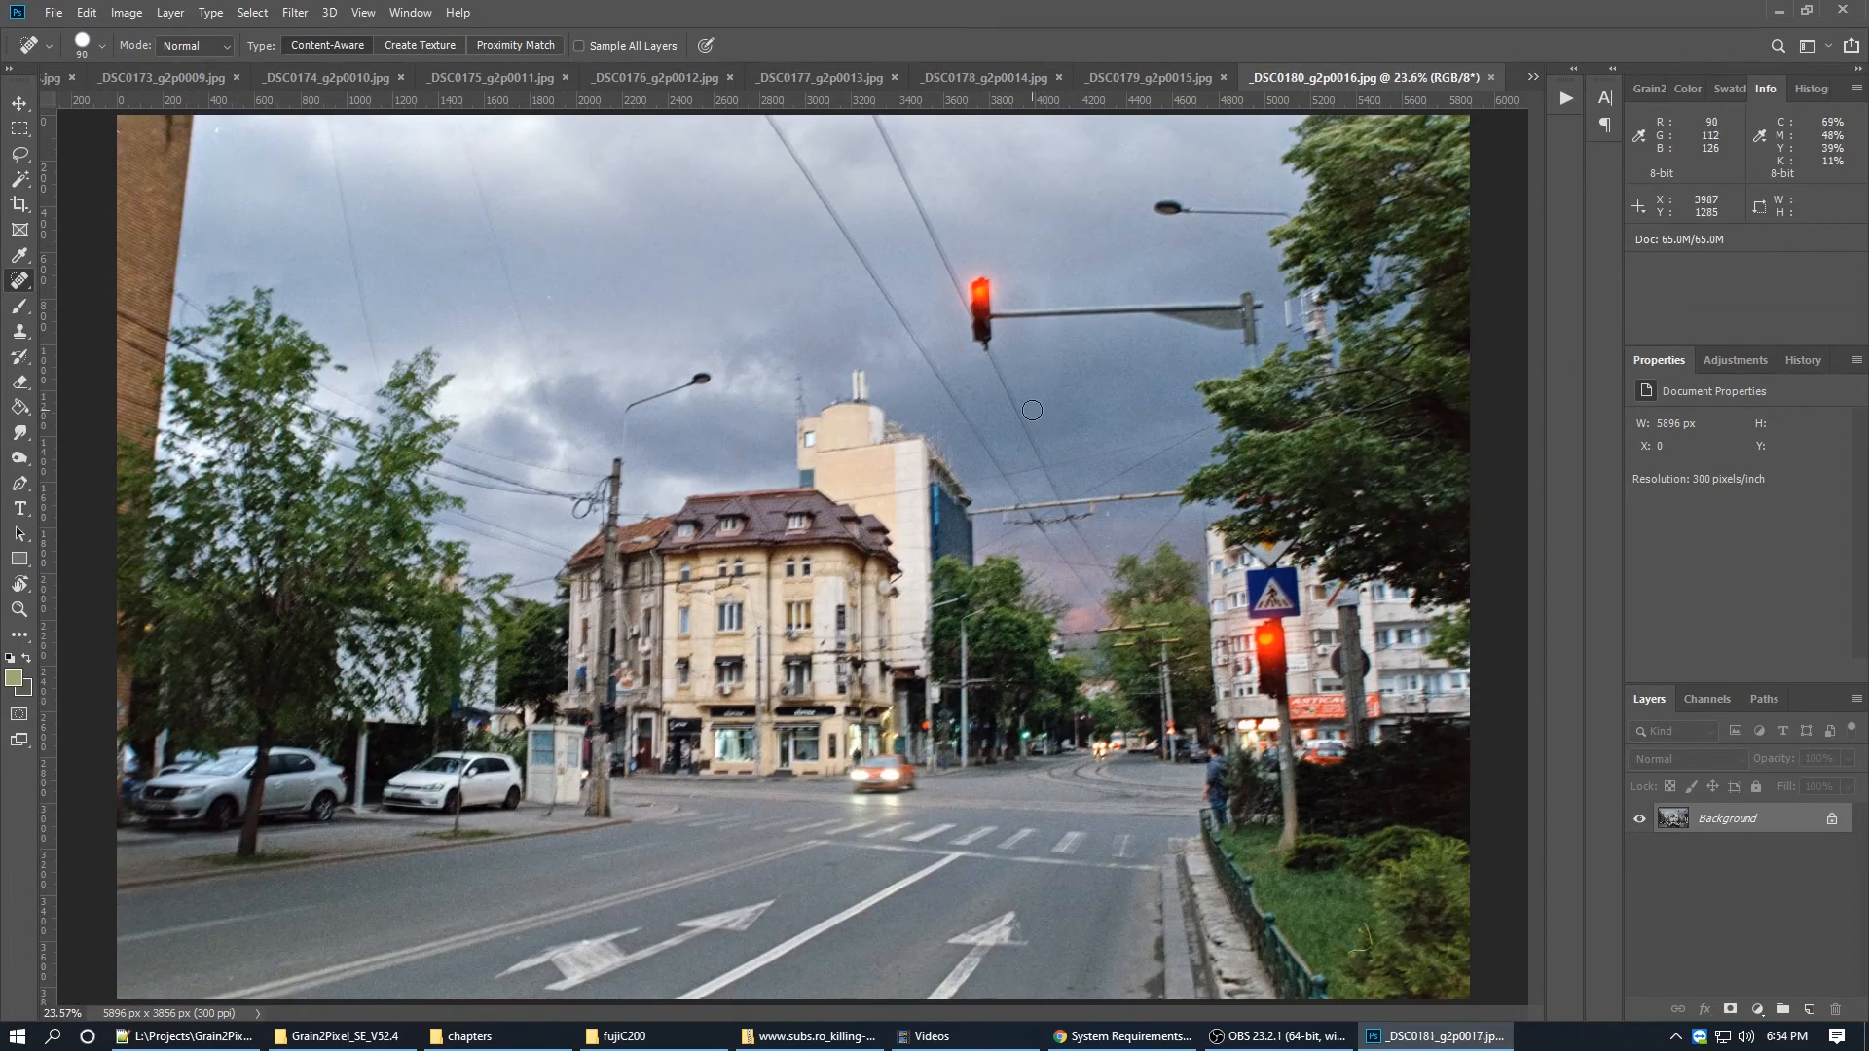
key("ctrl+Tab")
scroll(1034, 417, "down", 2)
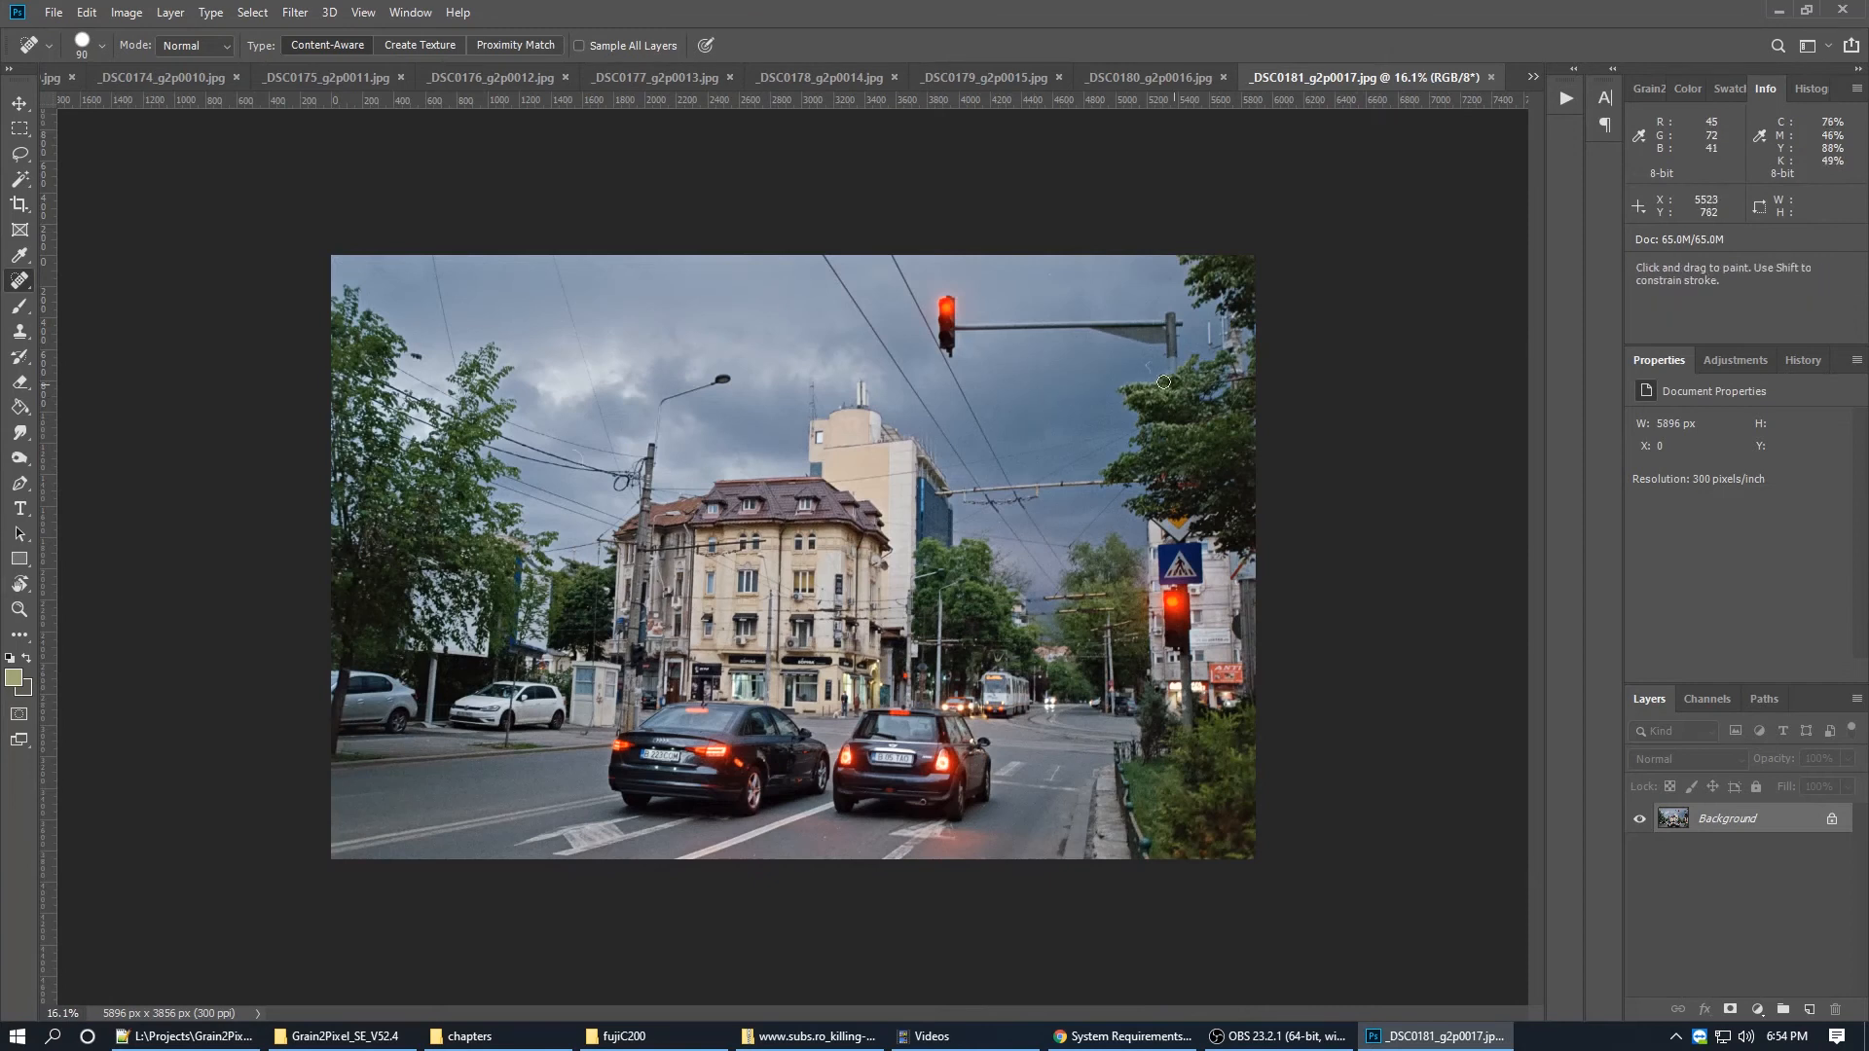
key("ctrl+Tab")
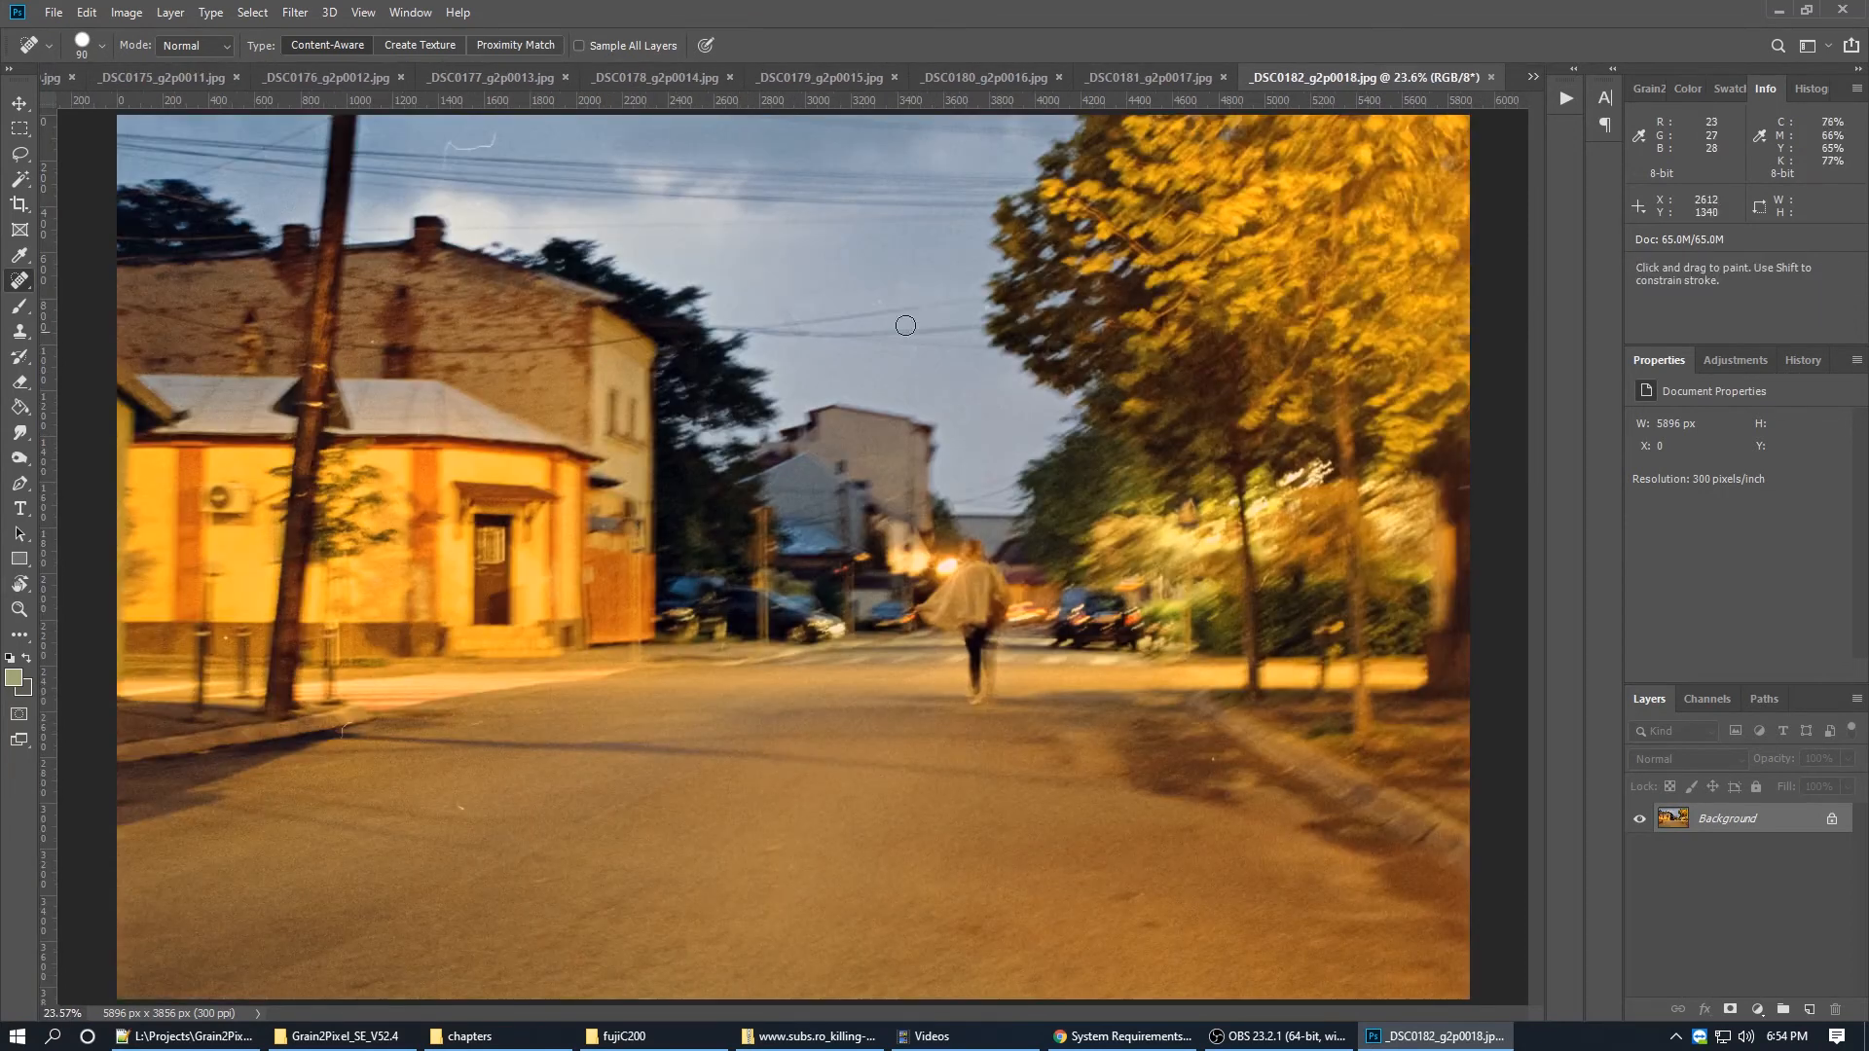
left_click_drag(443, 153, 506, 127)
Step: Switch to _DSC0183_g2p0019.jpg and rotate the photo 90° counterclockwise so the woman stands upright
key("ctrl+Tab")
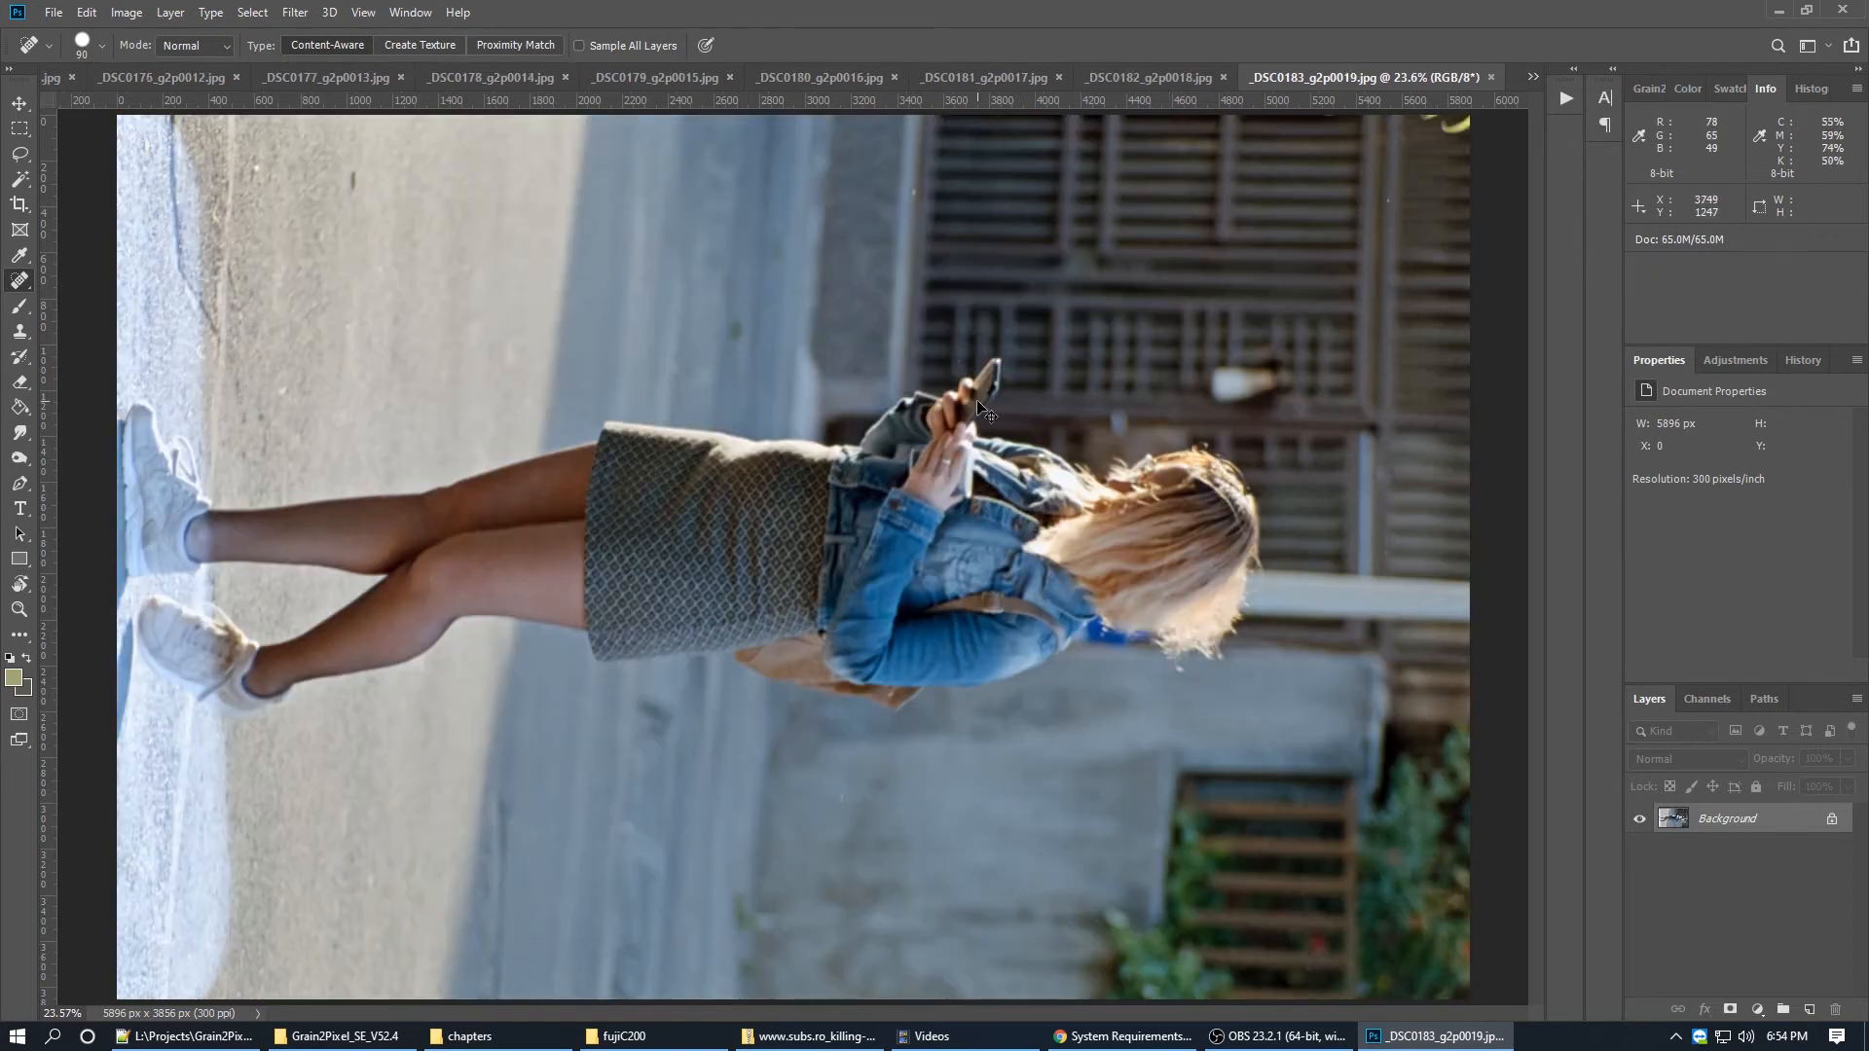
key("ctrl+[")
scroll(876, 425, "down", 7)
scroll(897, 450, "up", 1)
Step: Switch to _DSC0184_g2p0020.jpg, rotate the photo 90° counterclockwise to portrait orientation and check it
key("ctrl+Tab")
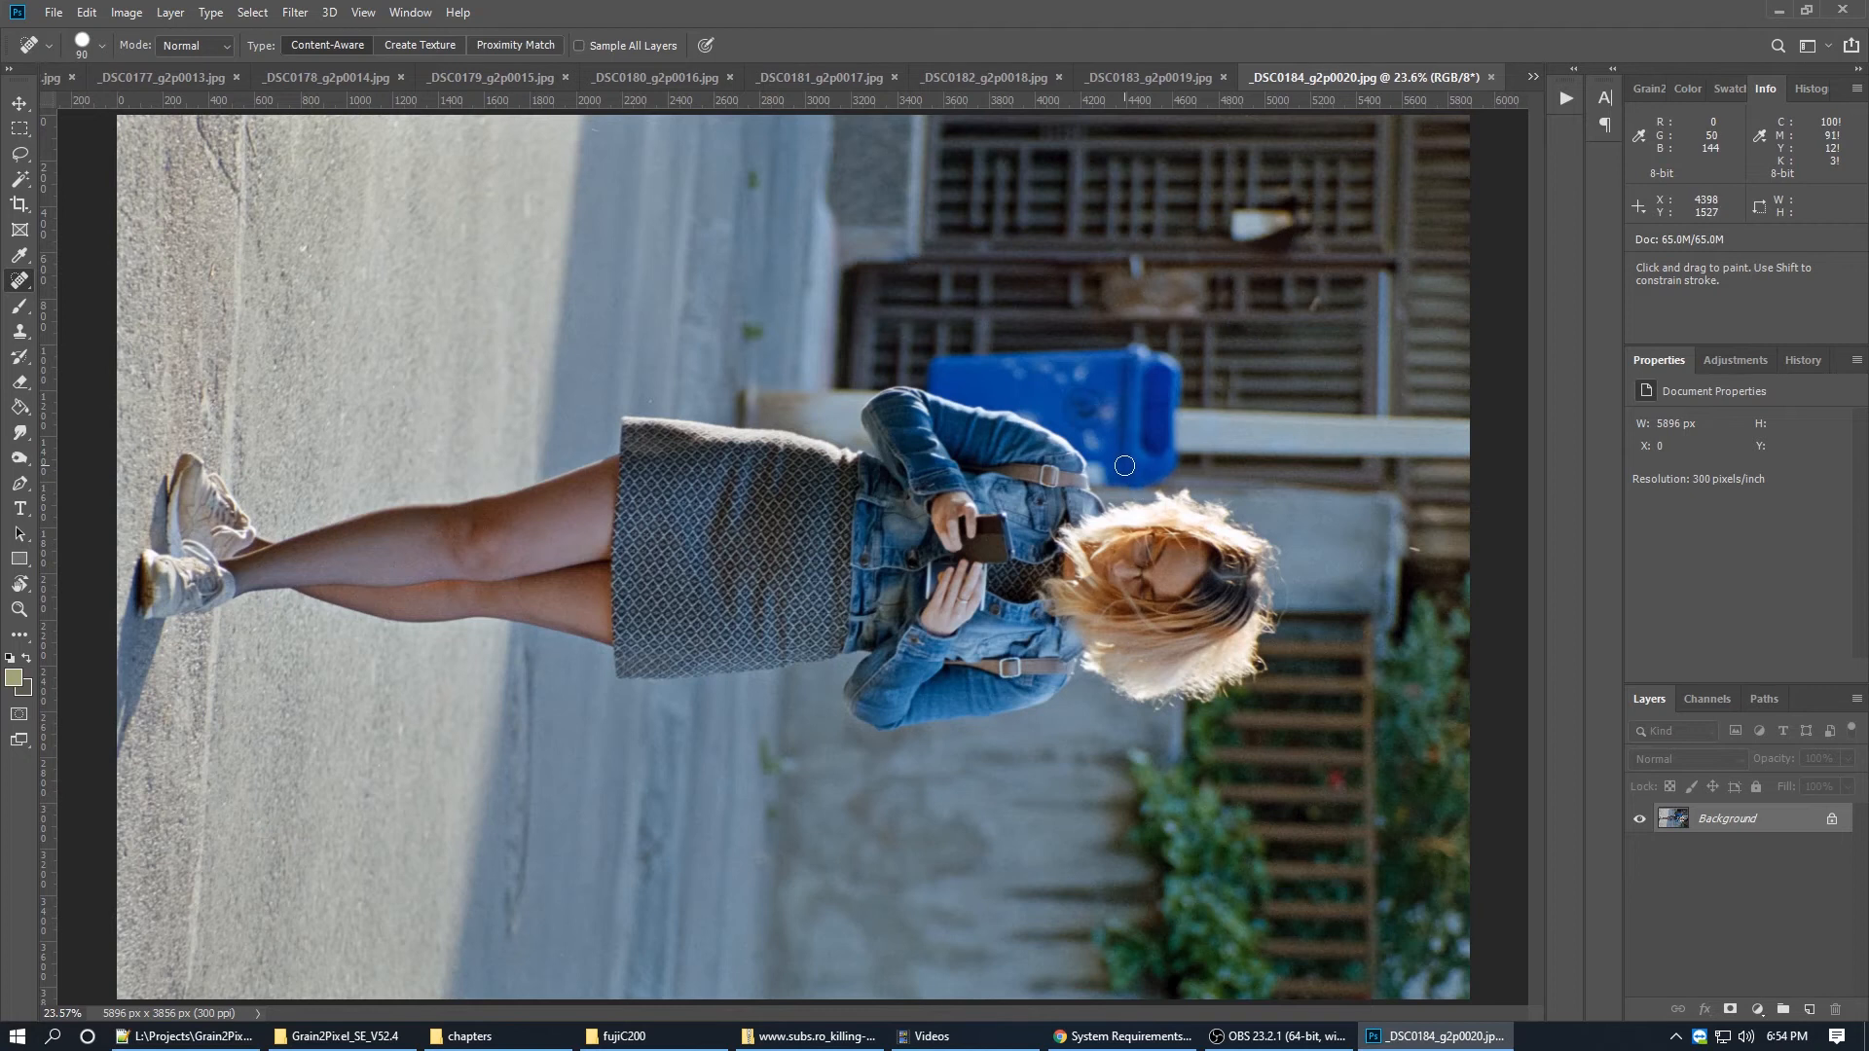
key("ctrl+[")
scroll(819, 601, "up", 3)
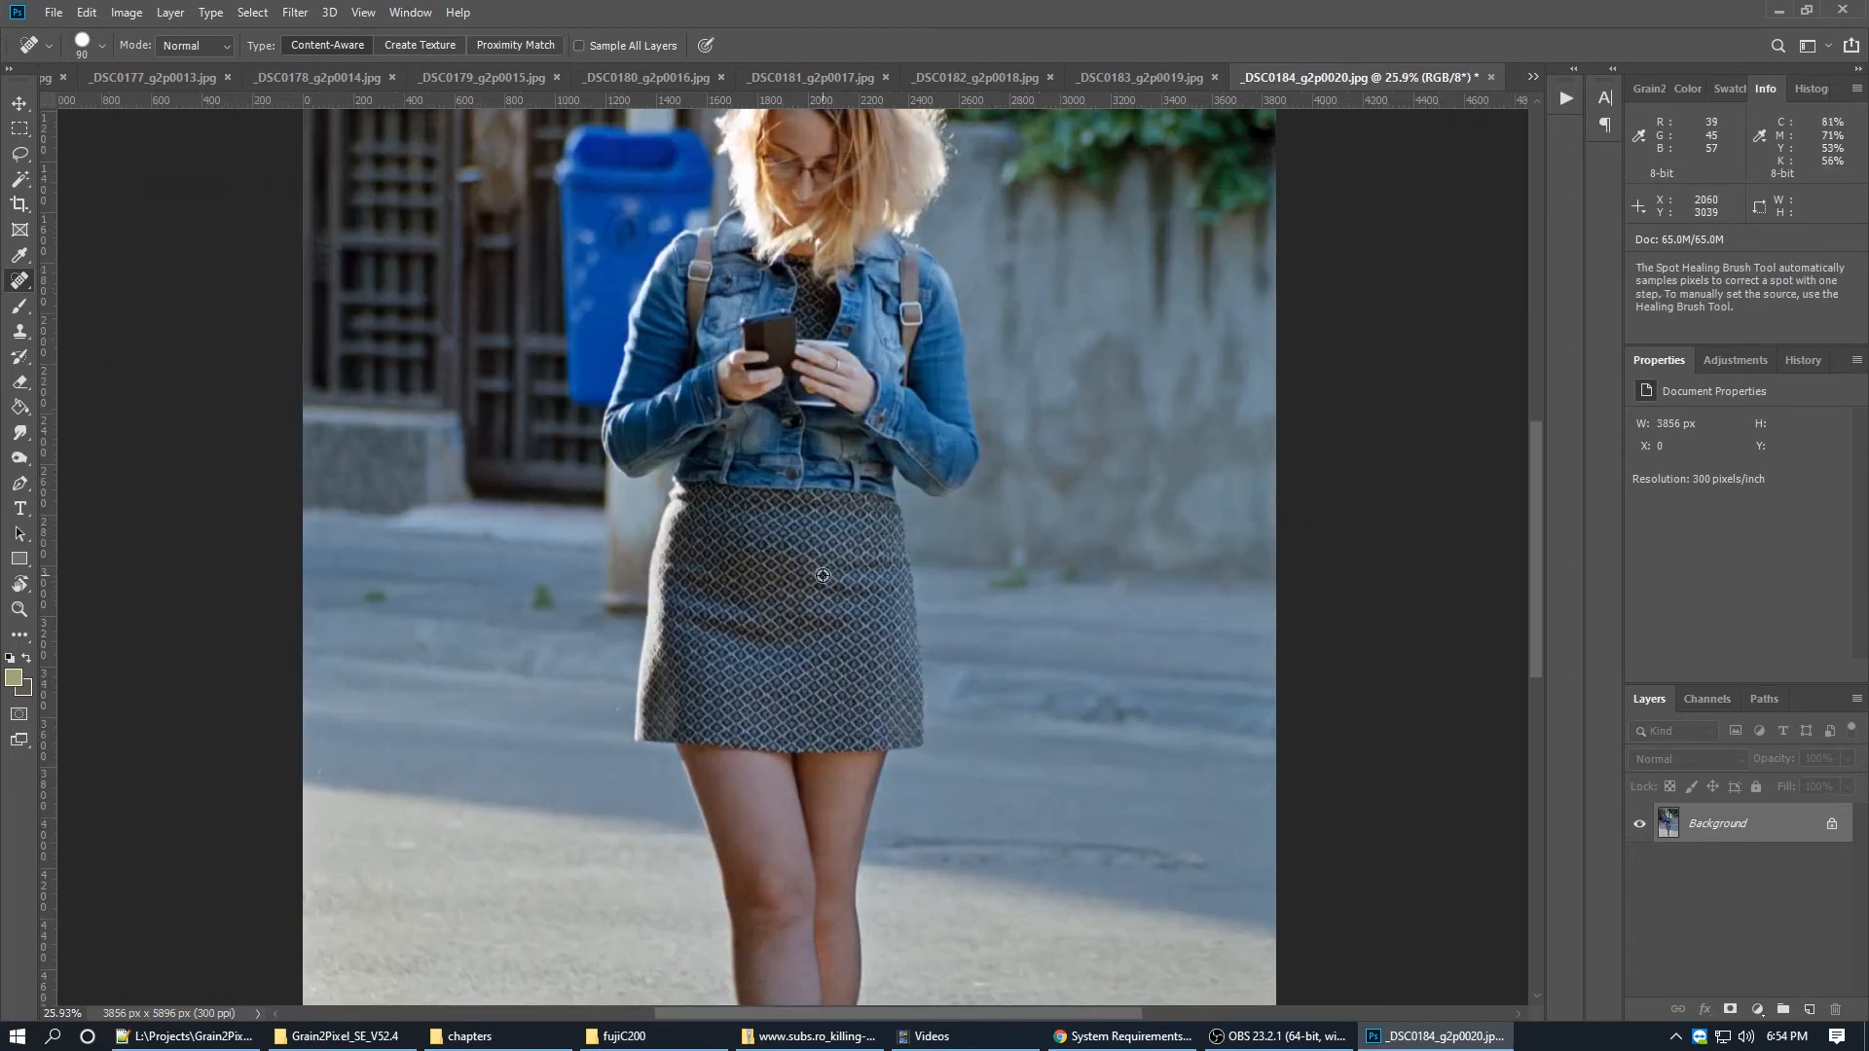
scroll(819, 600, "down", 3)
Step: Switch to _DSC0185_g2p0021.jpg, rotate the photo 90° counterclockwise and inspect the portrait
key("ctrl+Tab")
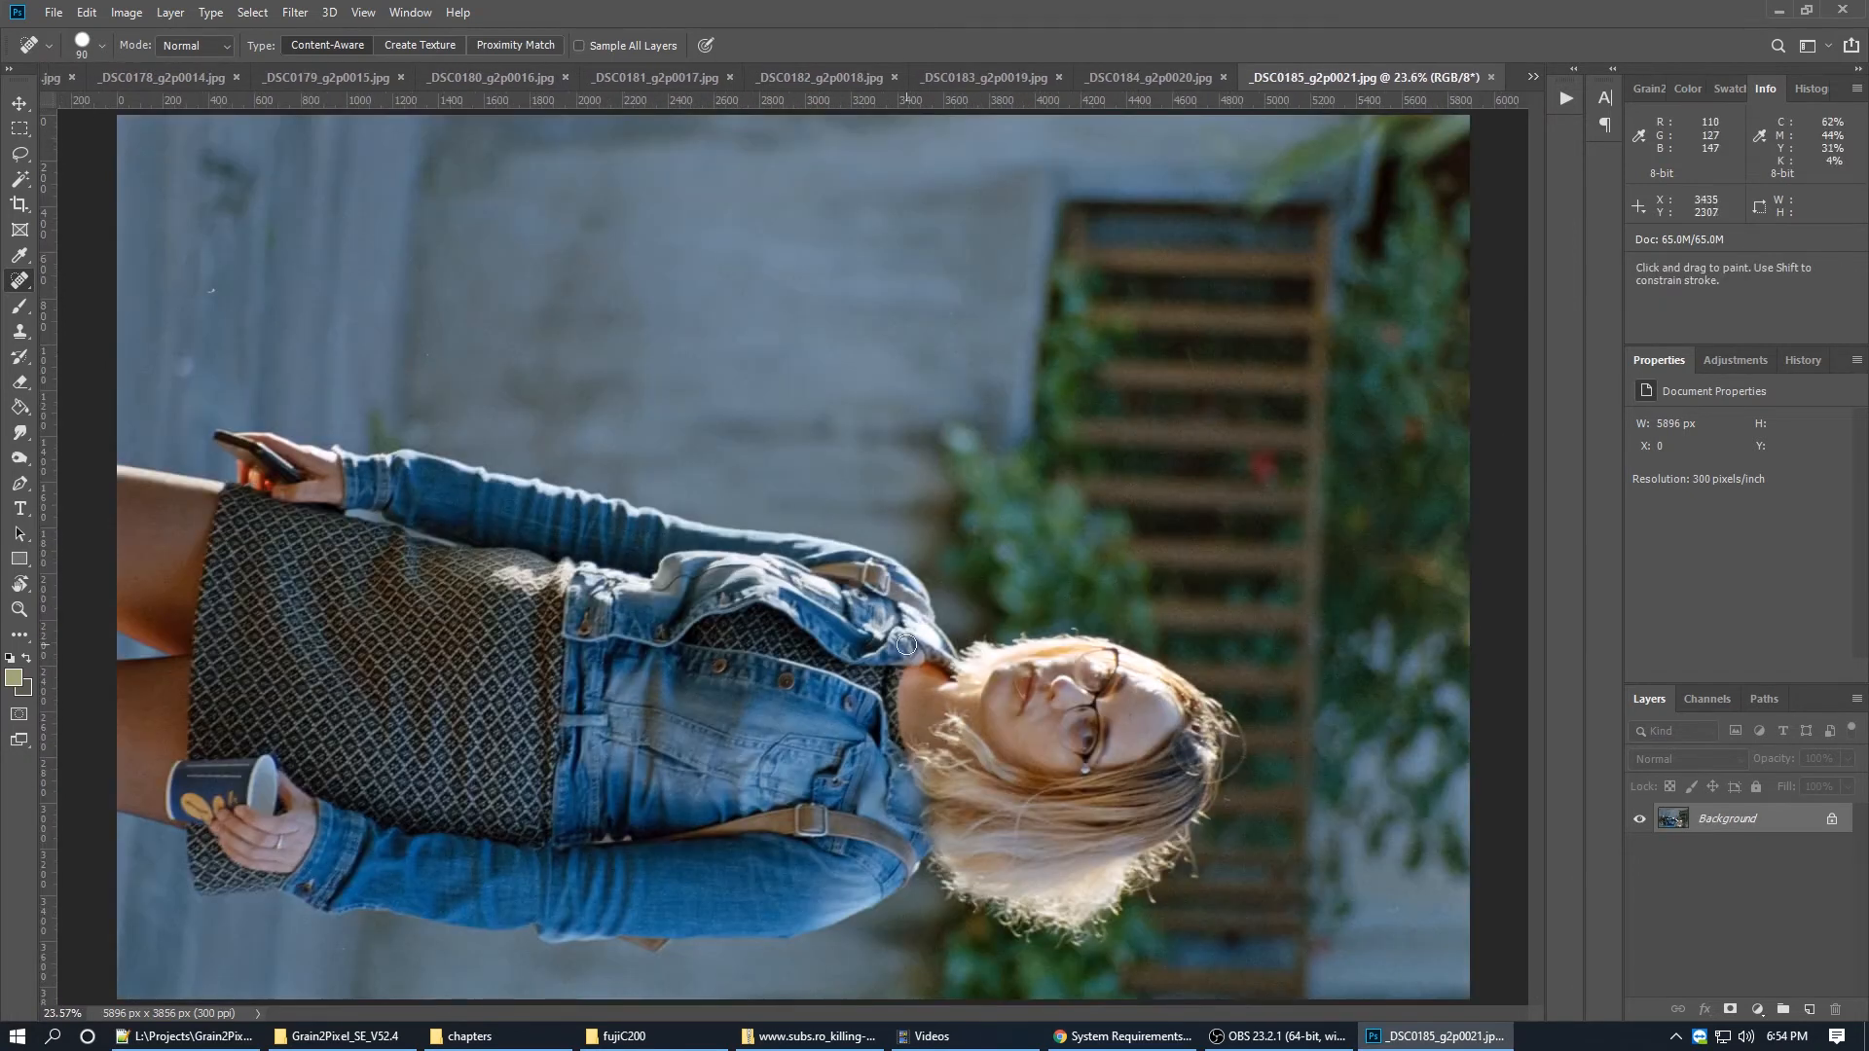
key("ctrl+[")
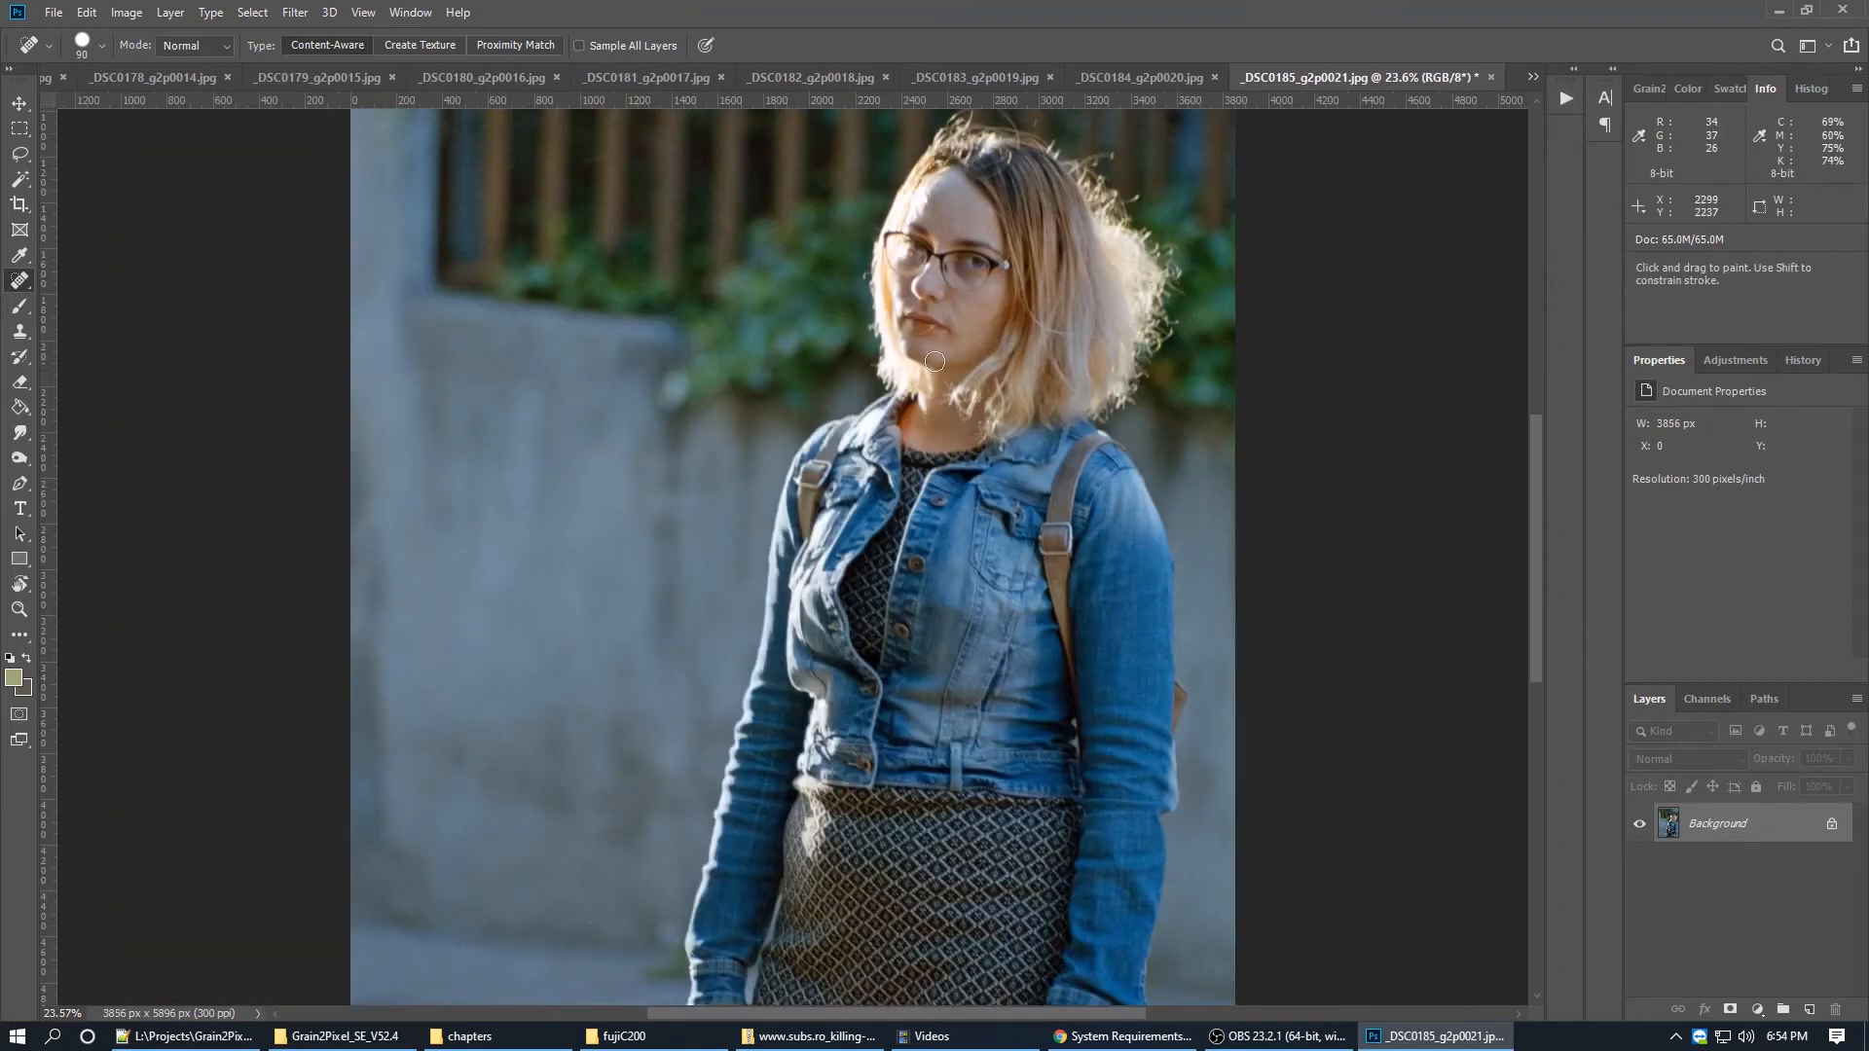
scroll(1003, 350, "up", 1)
scroll(1031, 350, "down", 2)
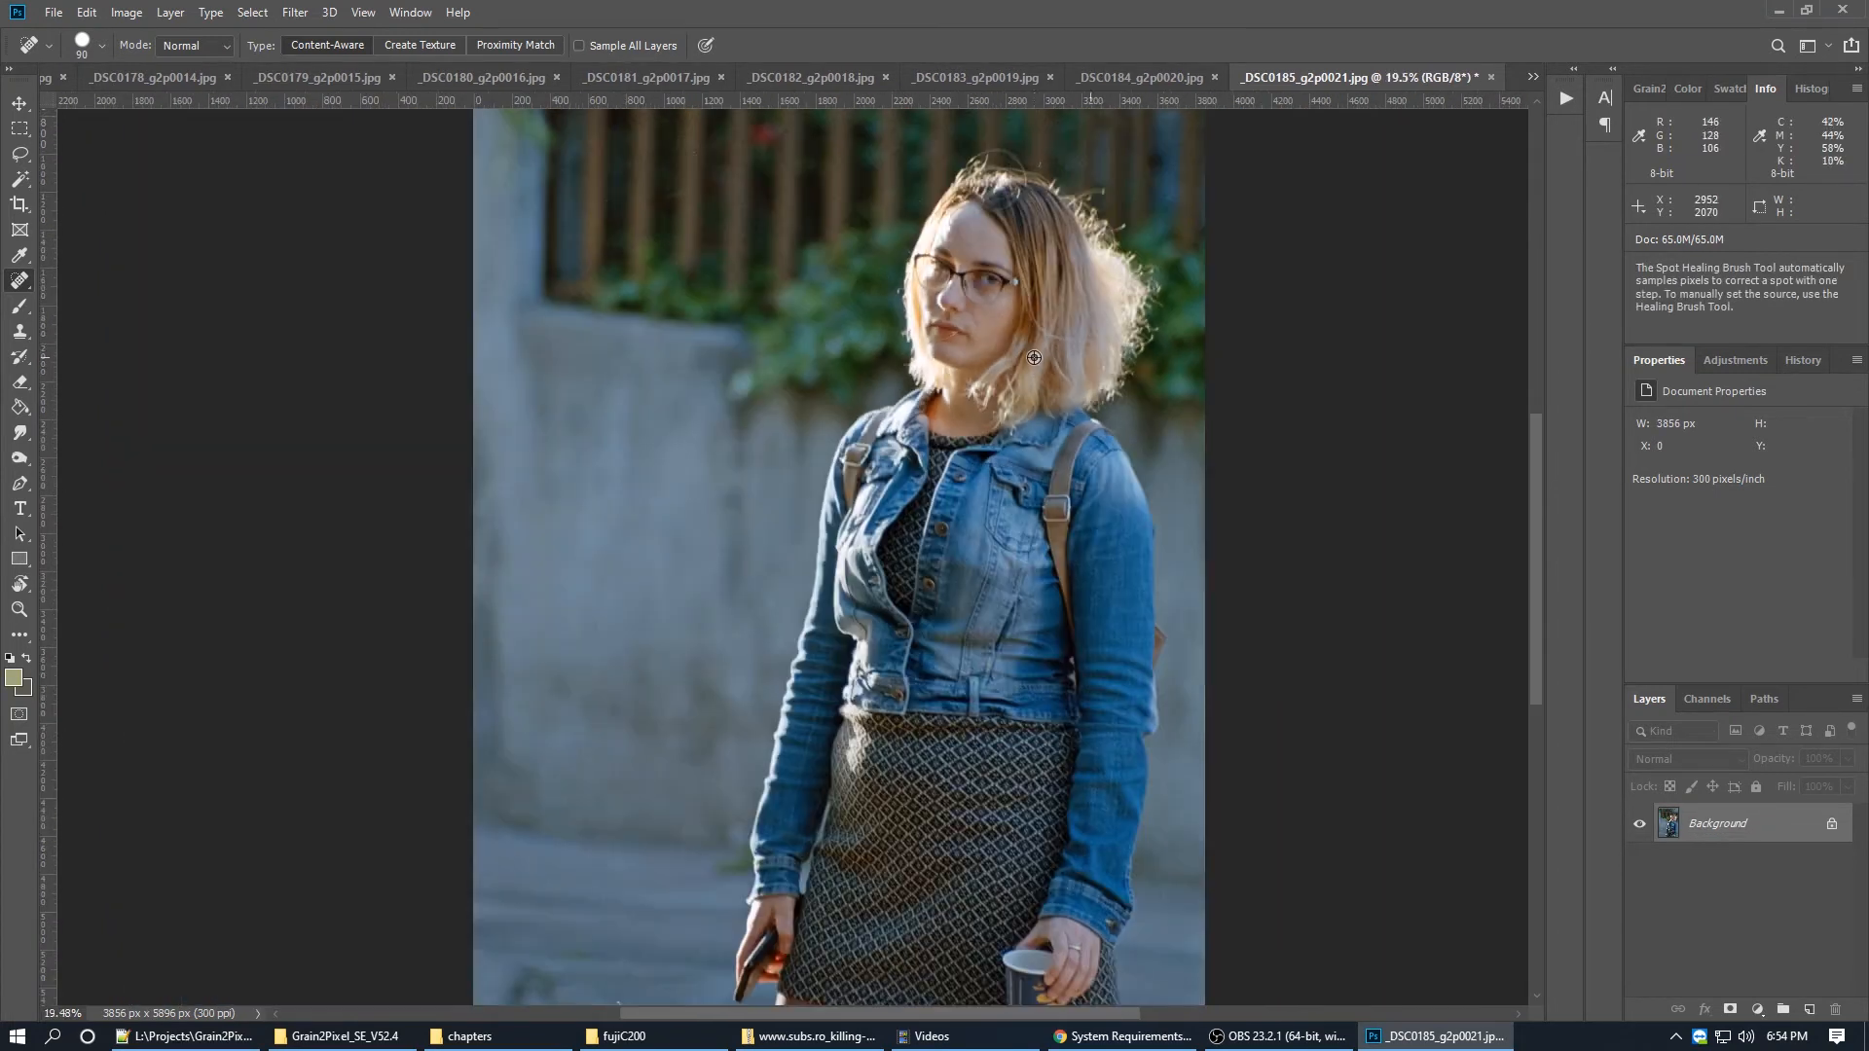
scroll(1012, 429, "down", 2)
scroll(939, 555, "up", 2)
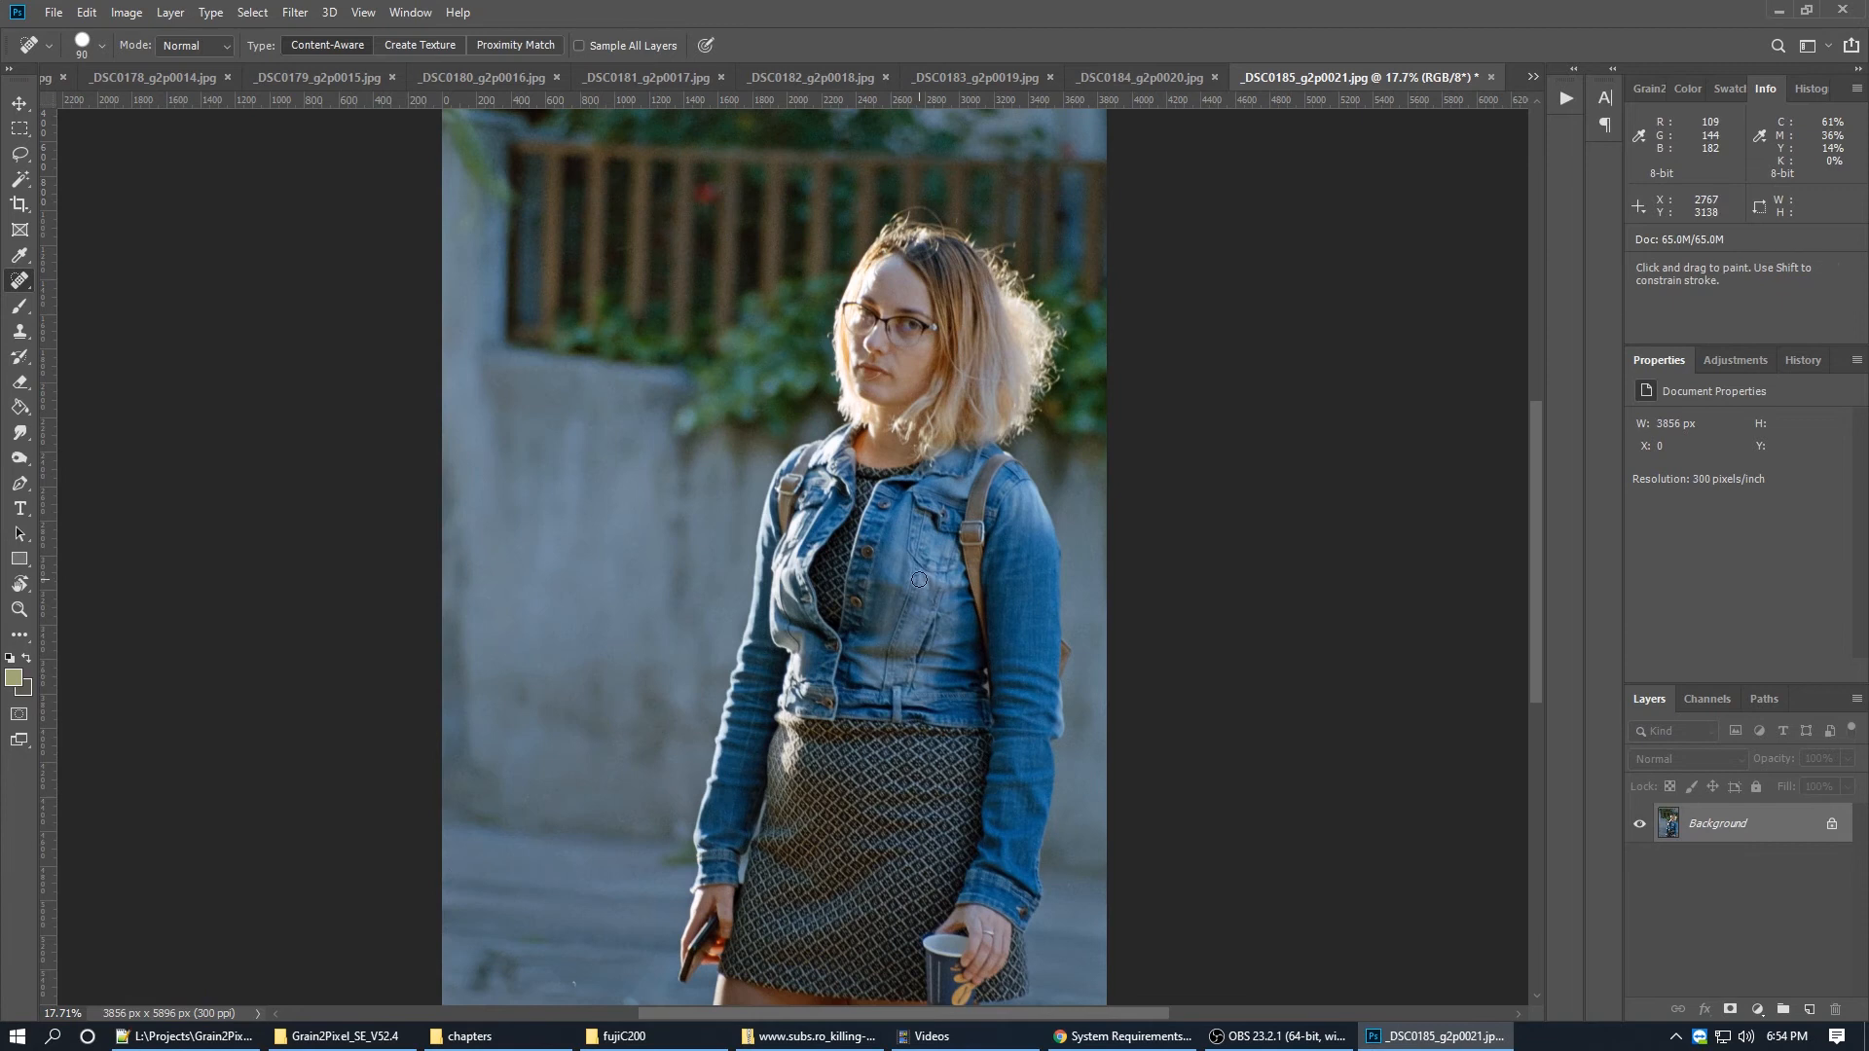
Step: Go through the next frames to _DSC0191_g2p0026.jpg and heal the specks in the blue sky around the moon
key("ctrl+Tab")
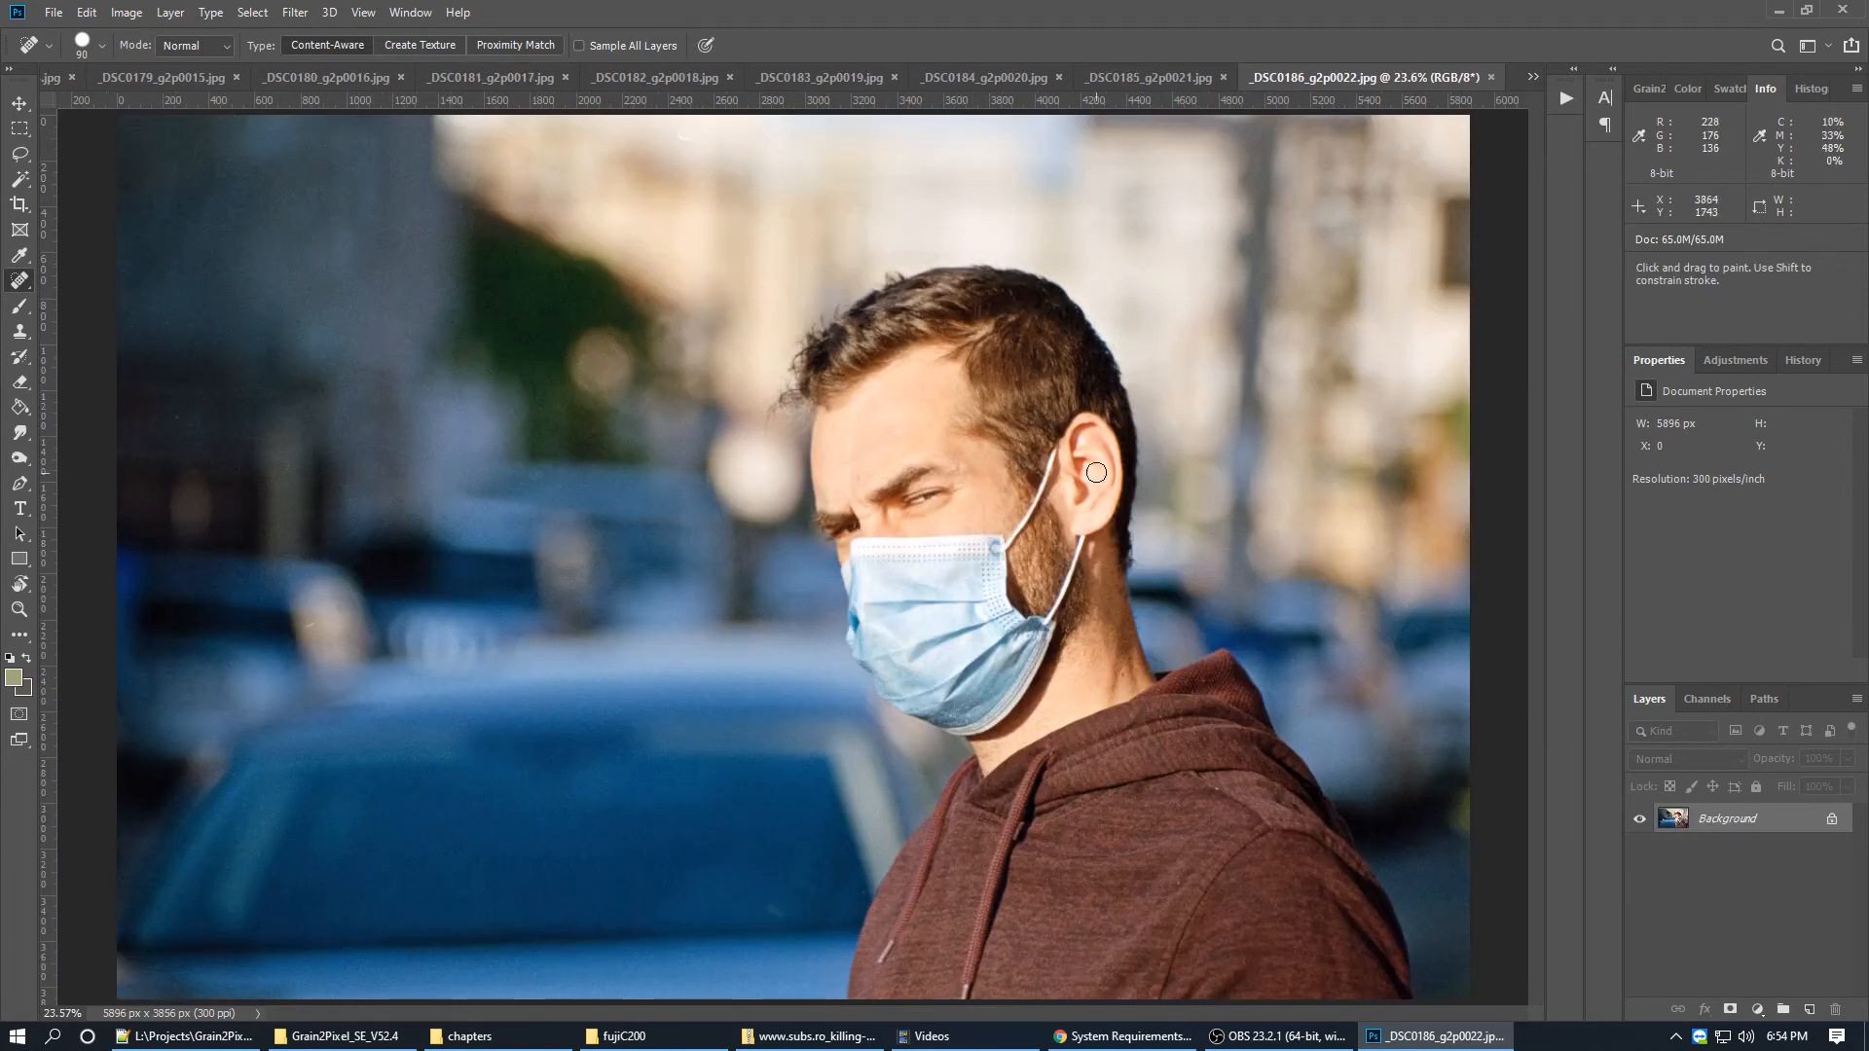
key("ctrl+Tab")
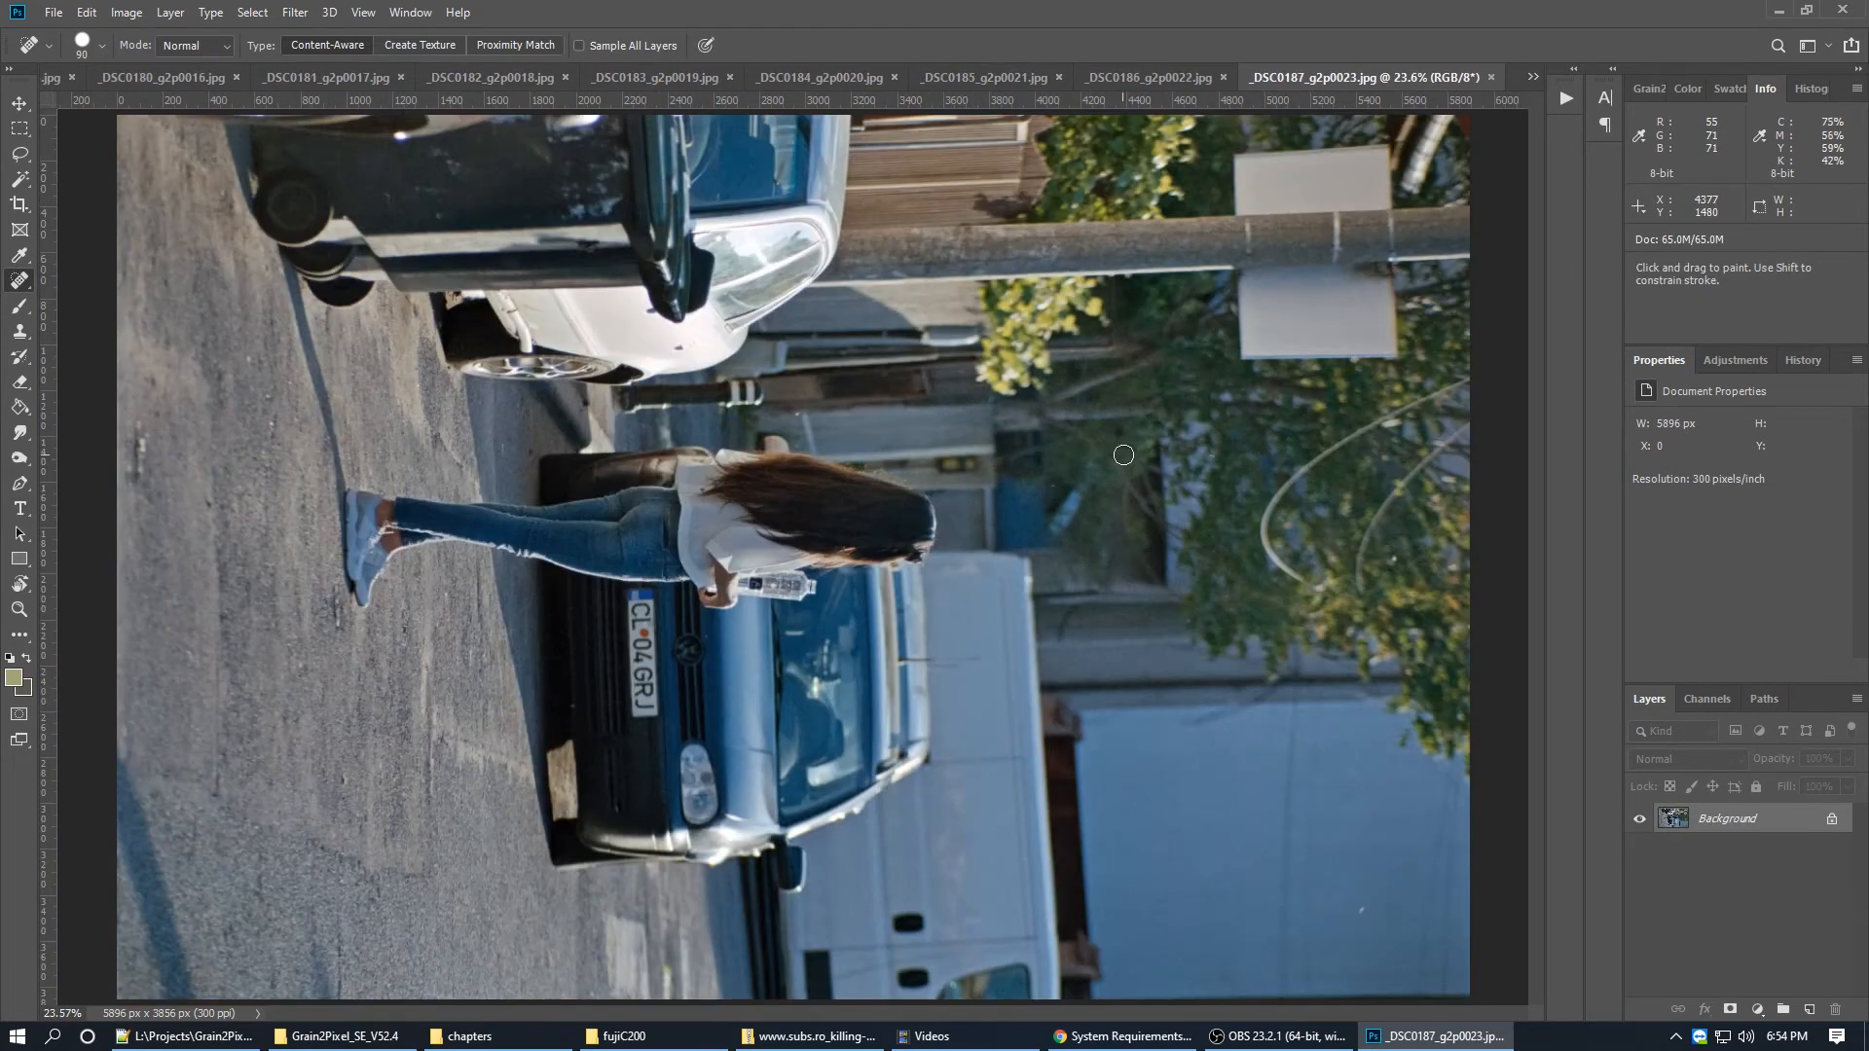
key("ctrl+Tab")
key("ctrl+Tab")
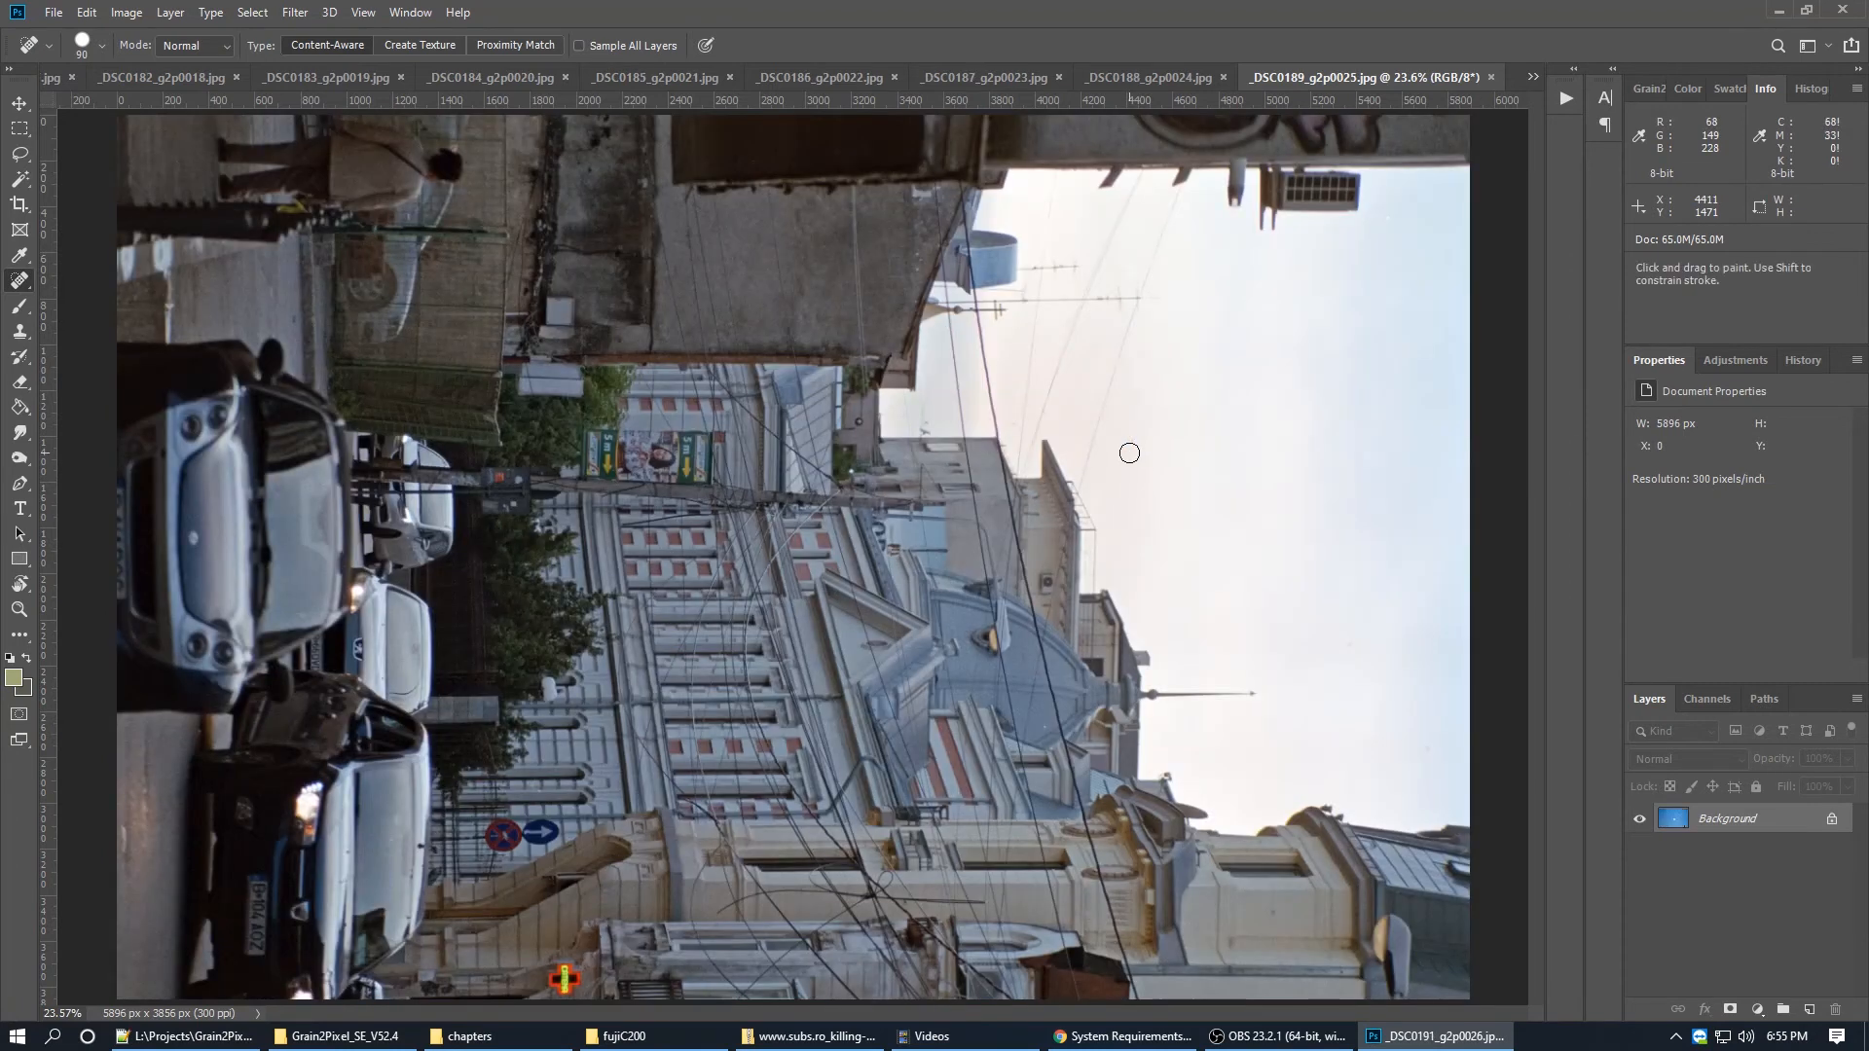
key("ctrl+Tab")
left_click(1368, 464)
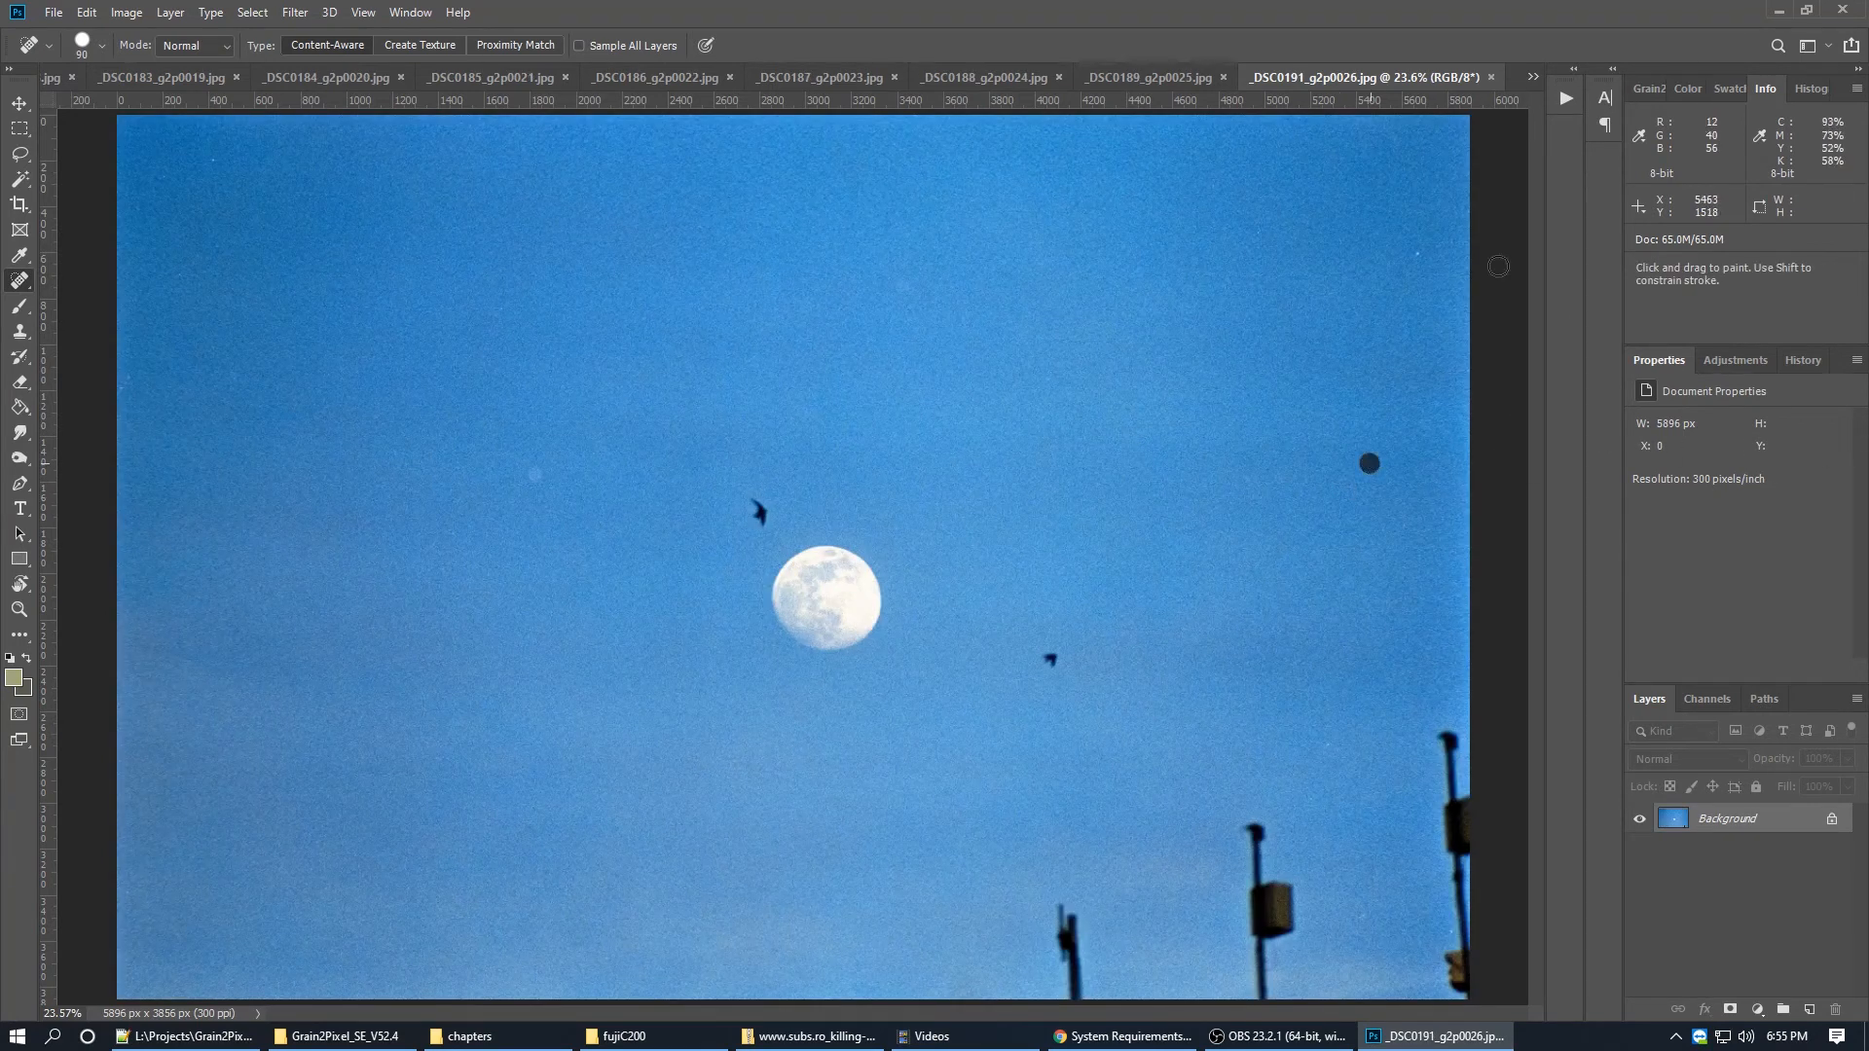
left_click(1415, 255)
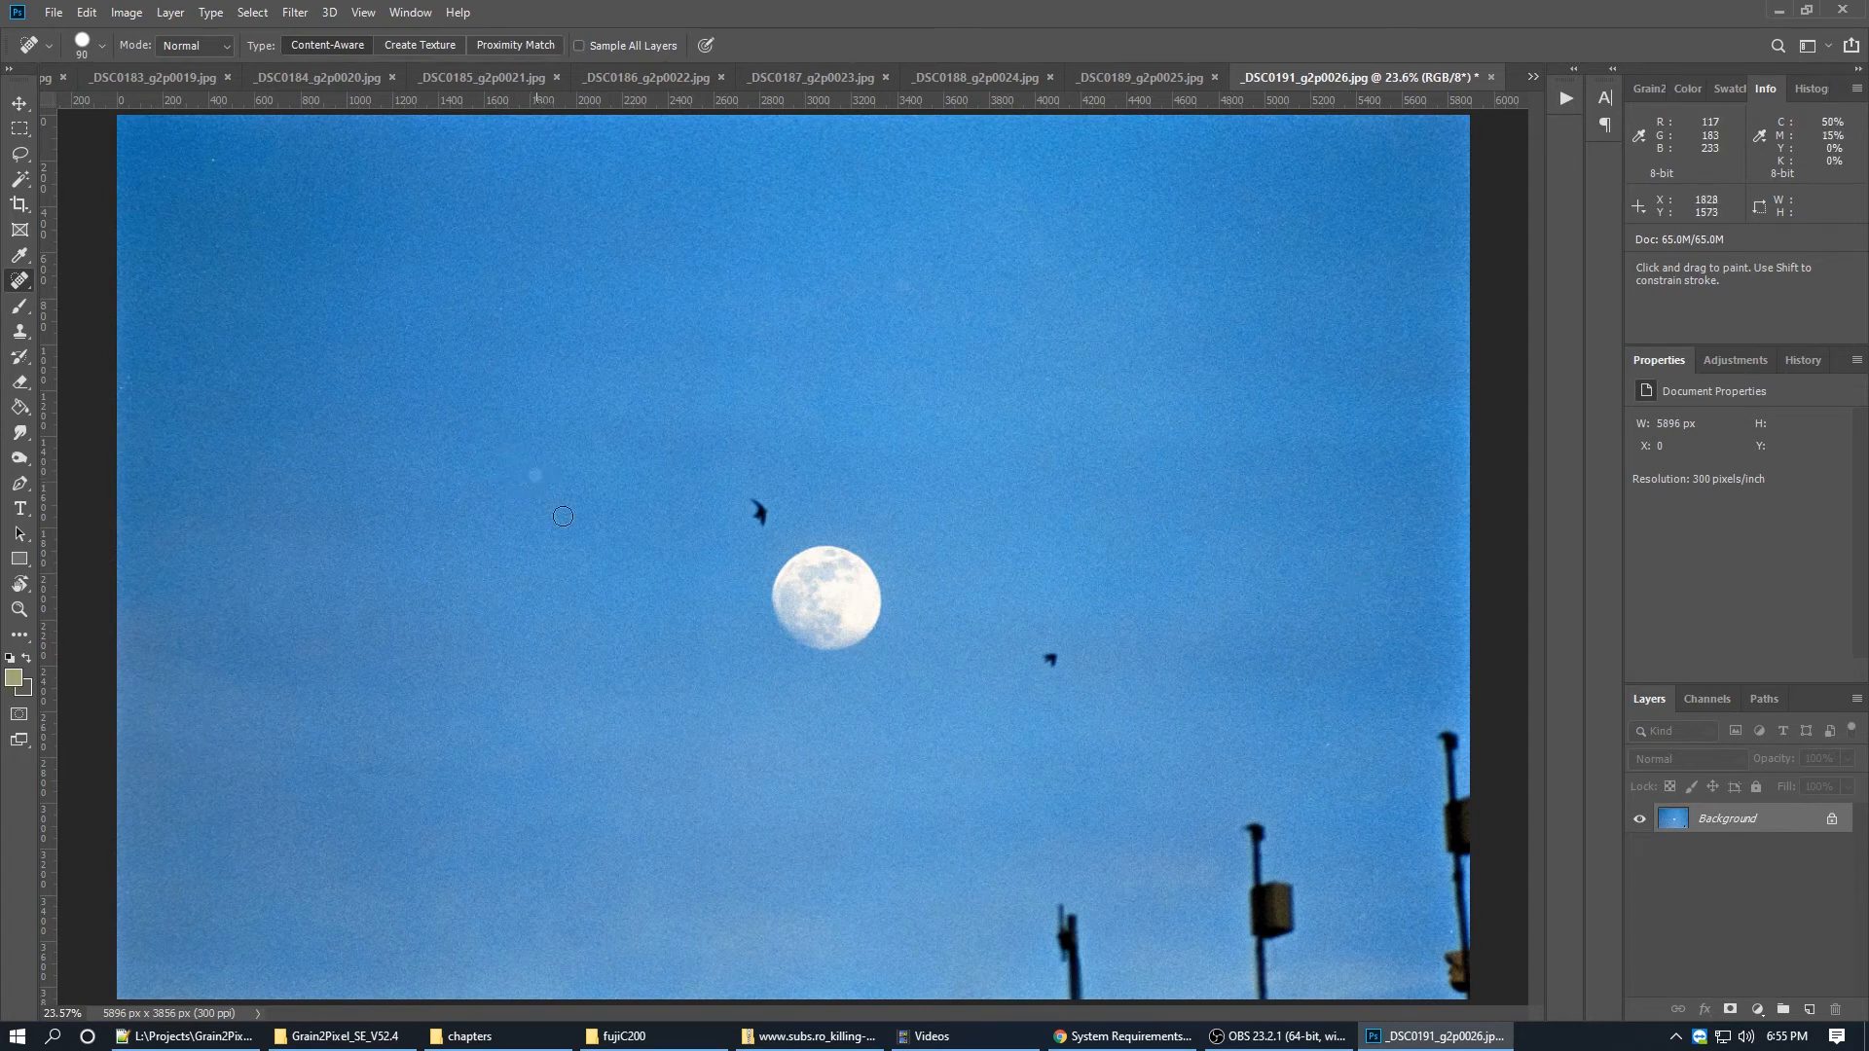
left_click(538, 471)
Step: Go through the next frames to _DSC0194_g2p0029.jpg and rotate the photo 90° counterclockwise
key("ctrl+Tab")
key("ctrl+Tab")
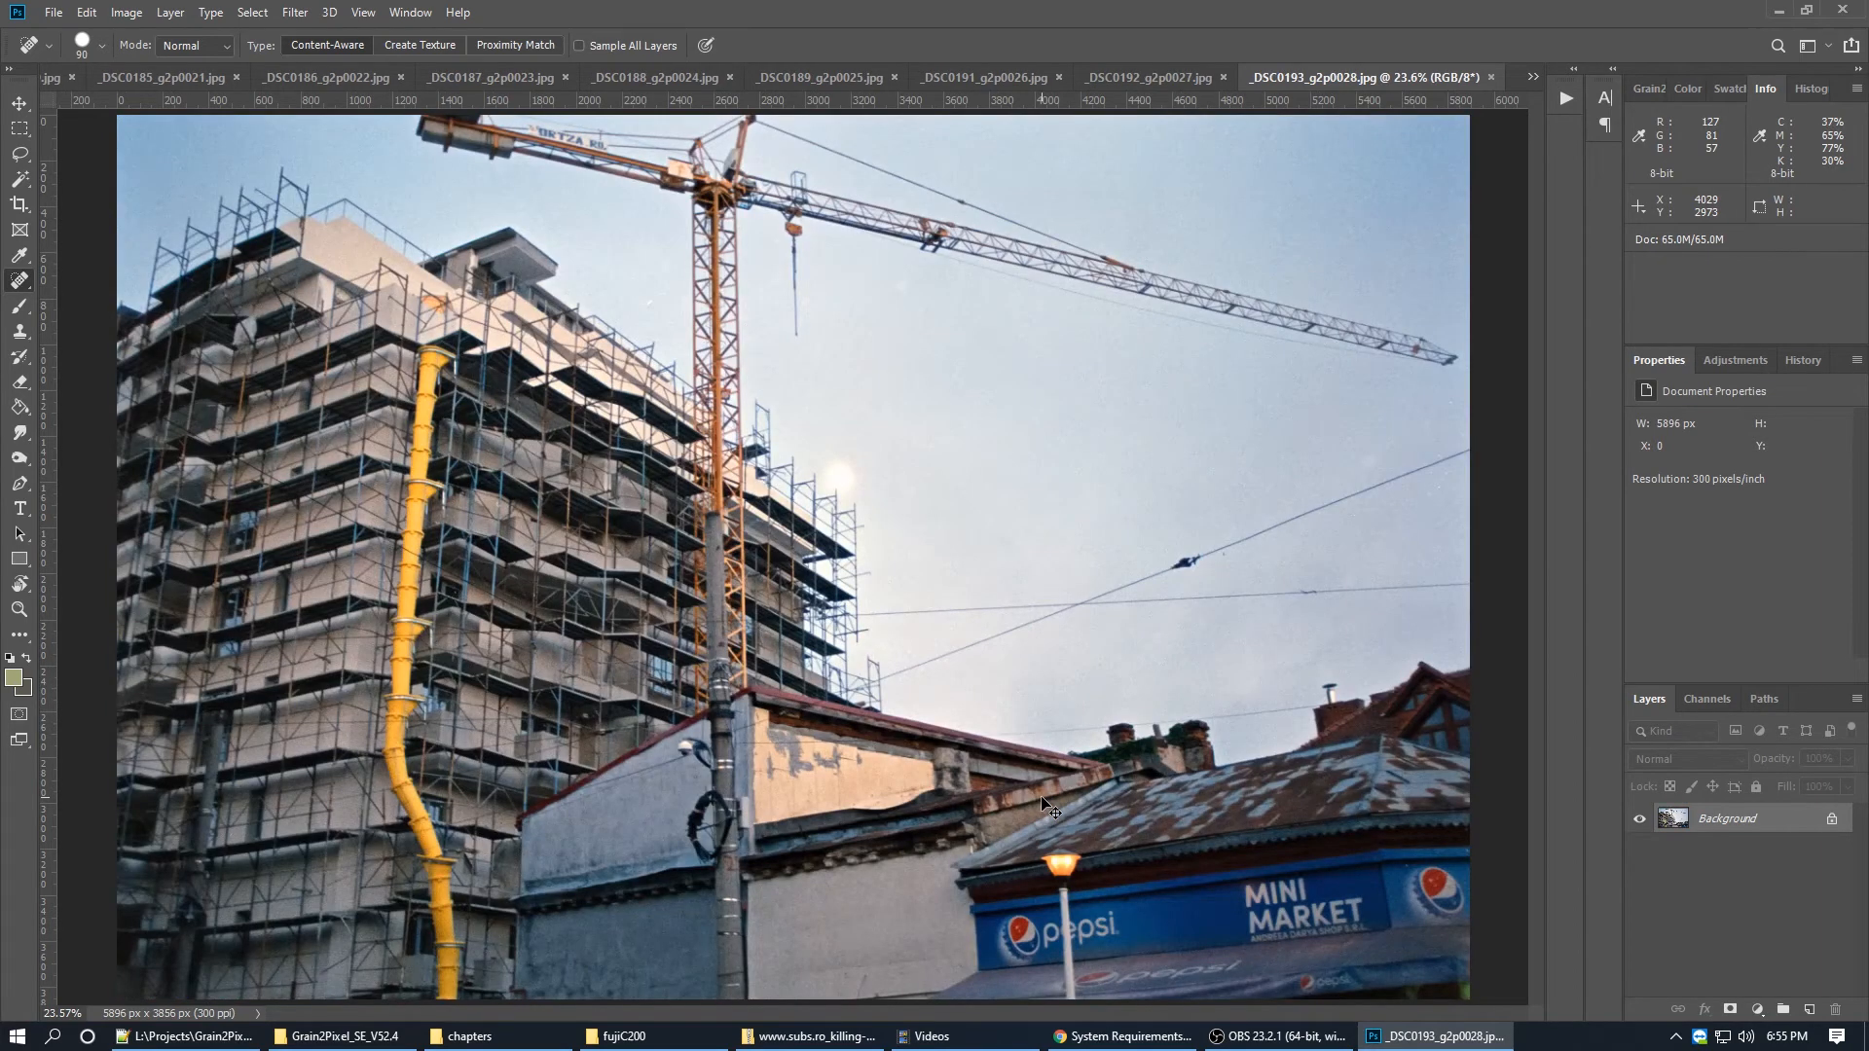
key("ctrl+Tab")
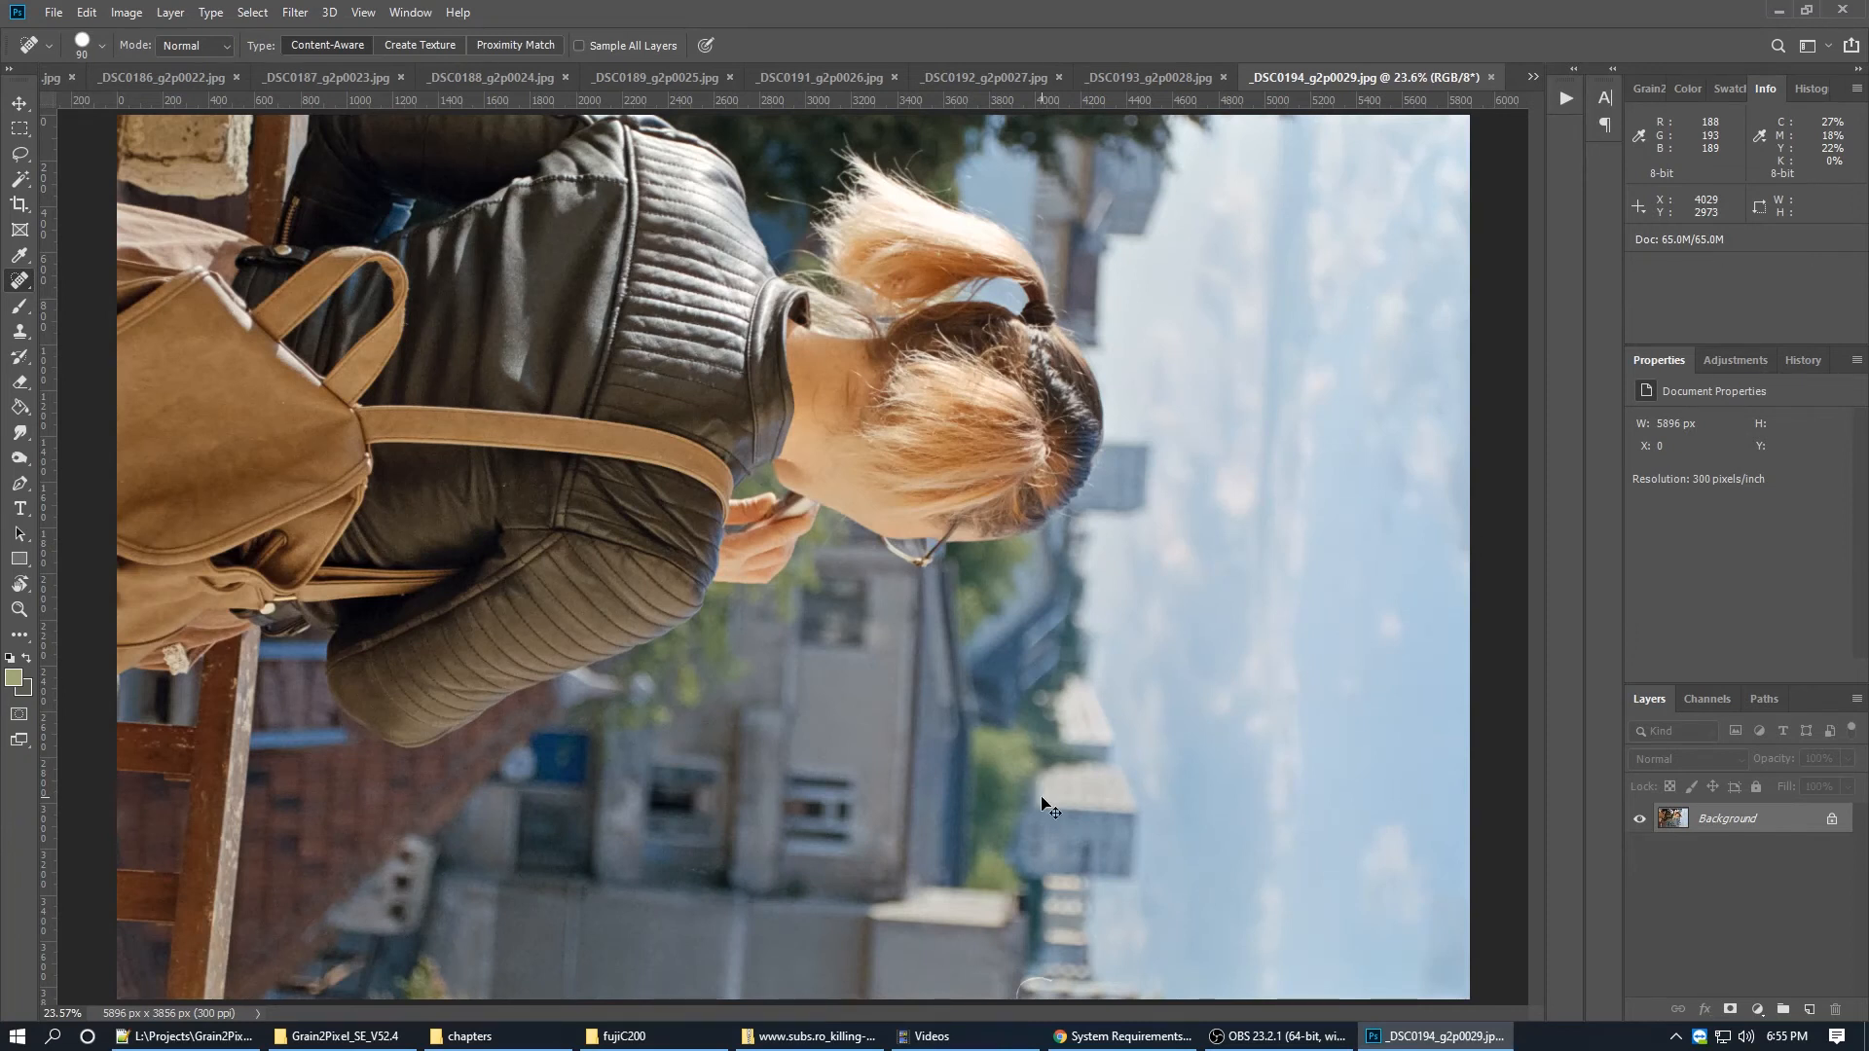
key("ctrl+bracketleft")
Step: Switch to _DSC0195_g2p0030.jpg, rotate the photo 90° counterclockwise to portrait orientation and check the whole frame
key("ctrl+Tab")
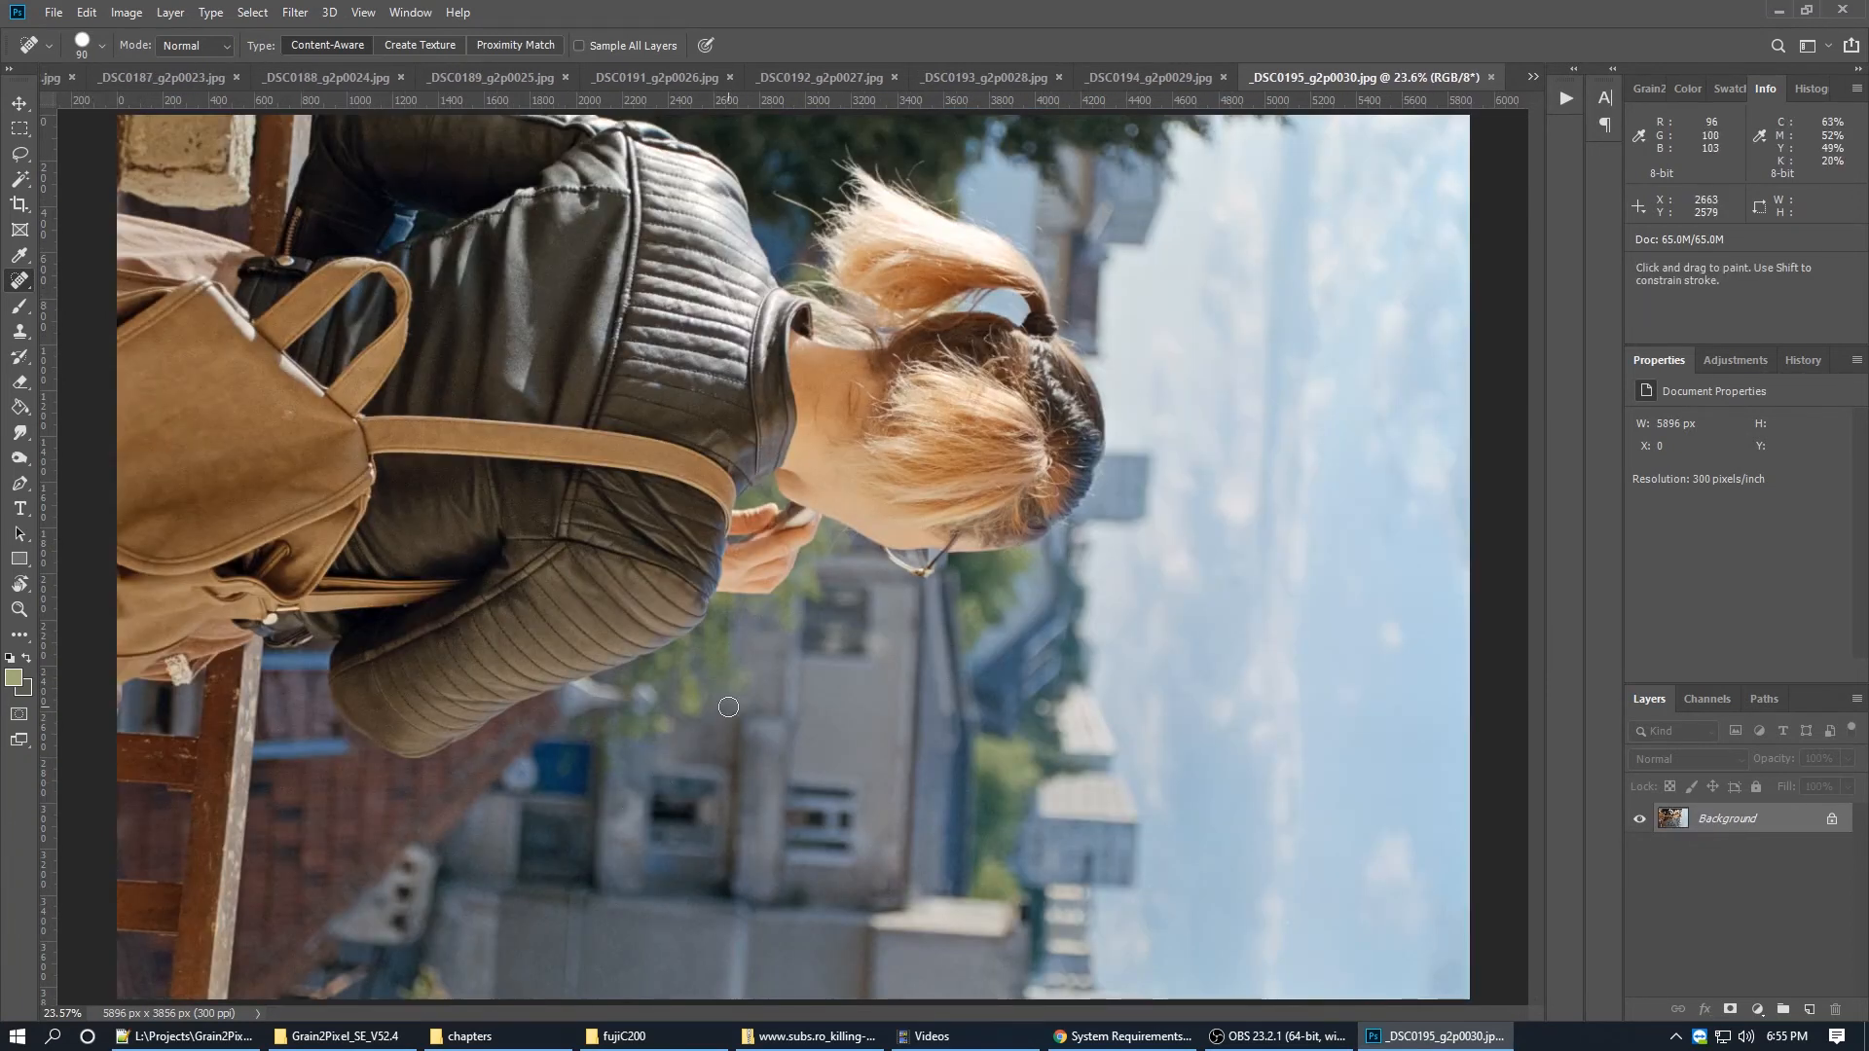
key("ctrl+bracketleft")
scroll(1083, 657, "down", 7)
scroll(870, 539, "up", 1)
Step: Switch to _DSC0196_g2p0031.jpg, rotate the photo of the woman exhaling smoke 90° counterclockwise and check it
key("ctrl+Tab")
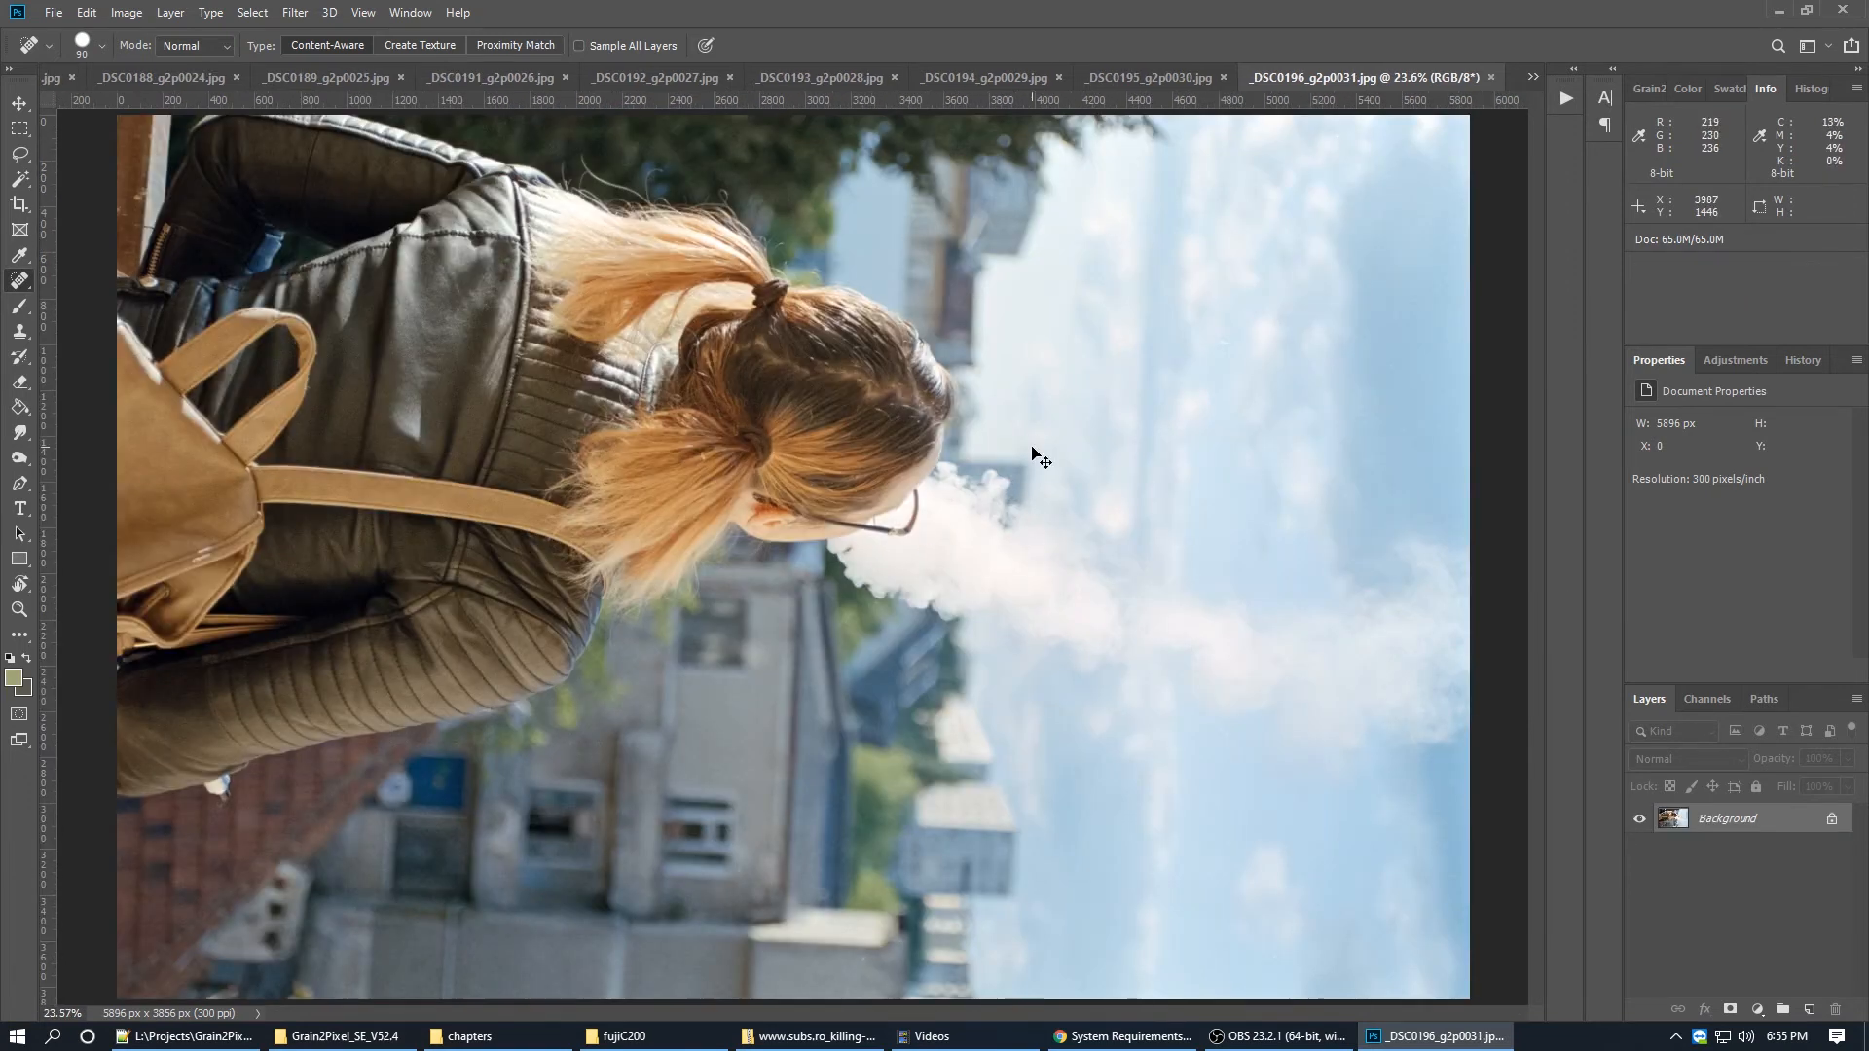
key("ctrl+bracketleft")
scroll(999, 298, "down", 2)
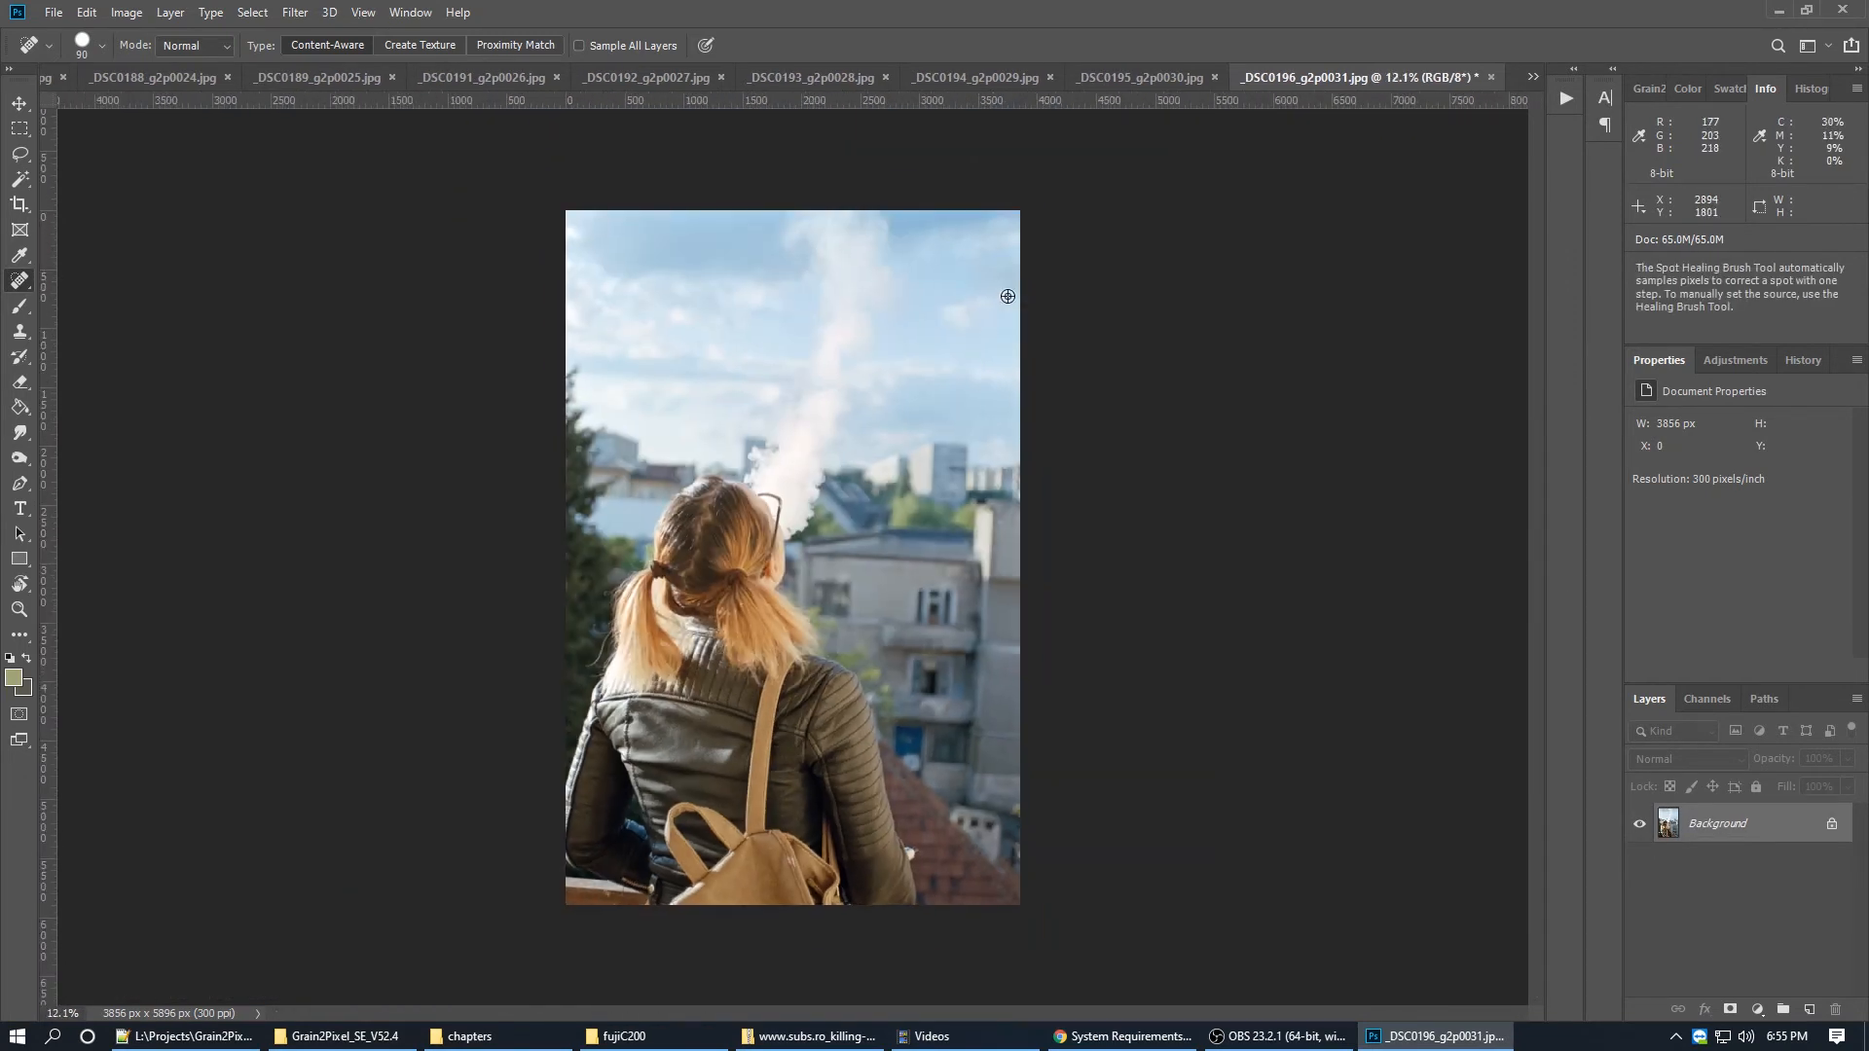
scroll(1008, 296, "up", 1)
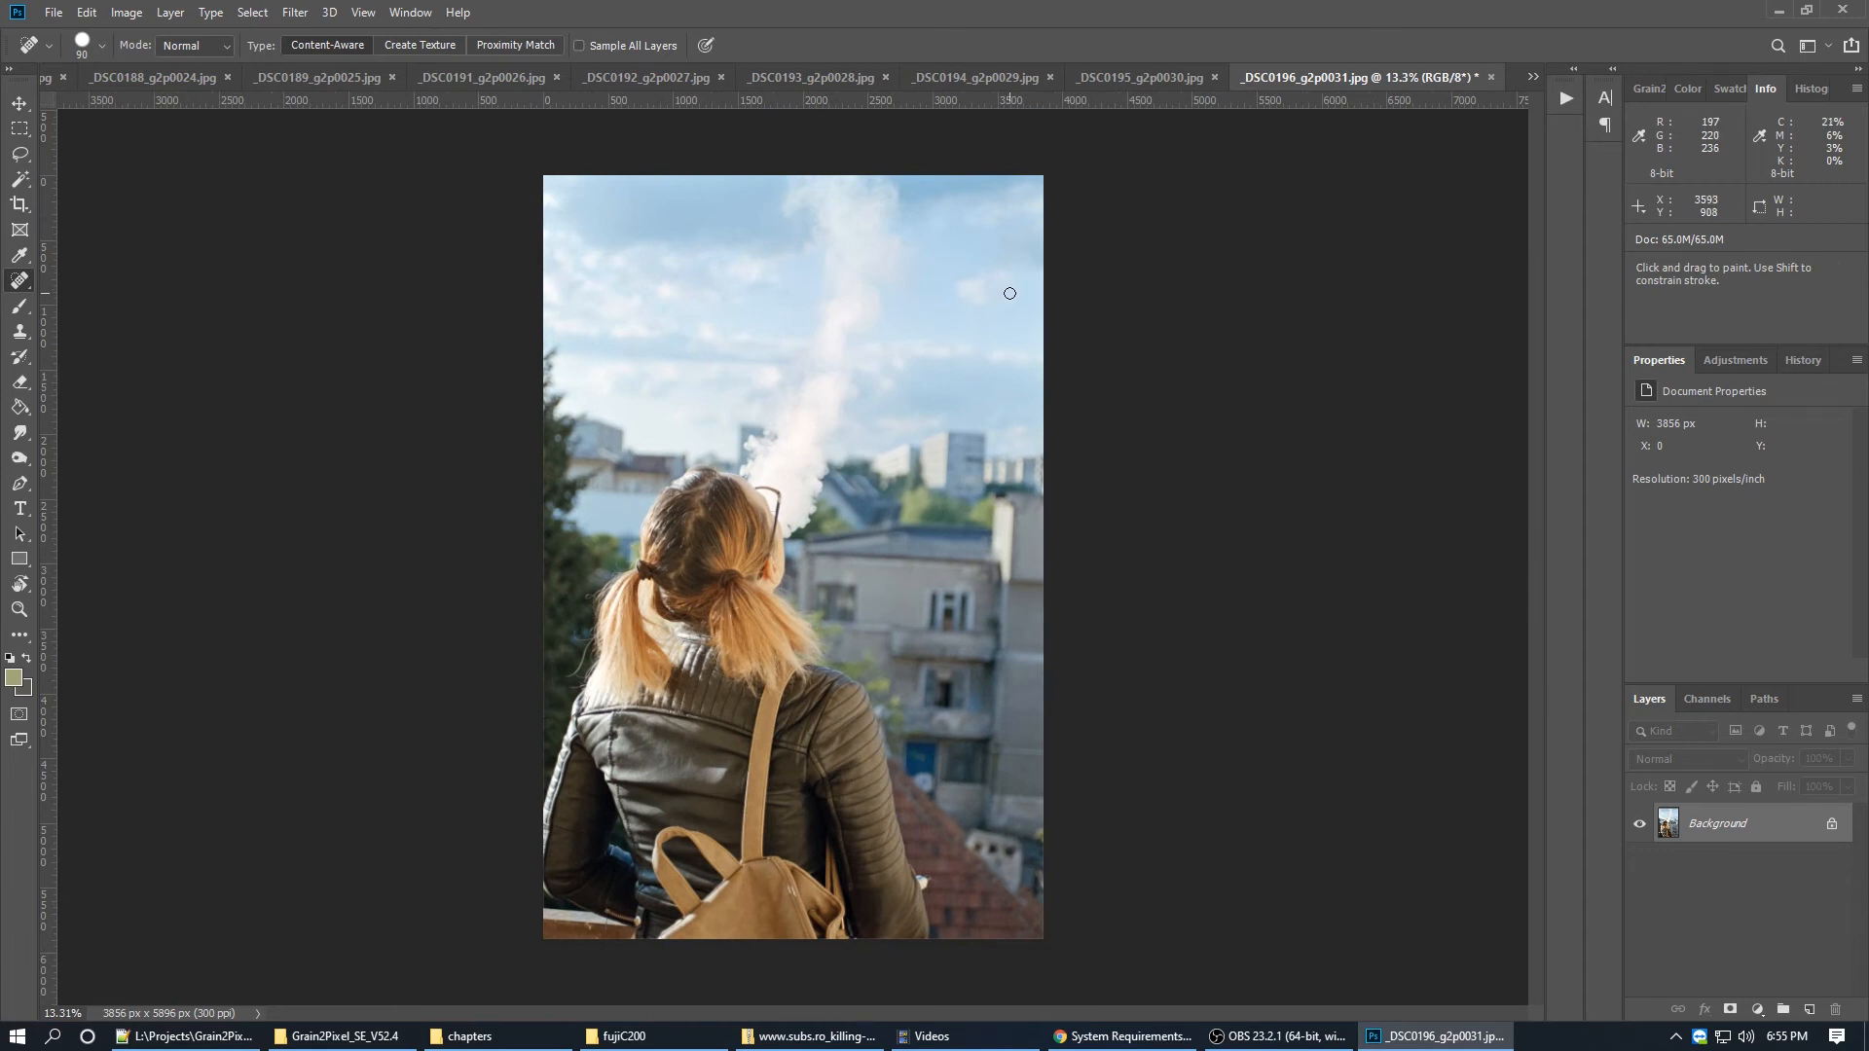
Step: Go through the next frames to _DSC0199_g2p0034.jpg, rotate the portrait 90° counterclockwise and inspect it
key("ctrl+Tab")
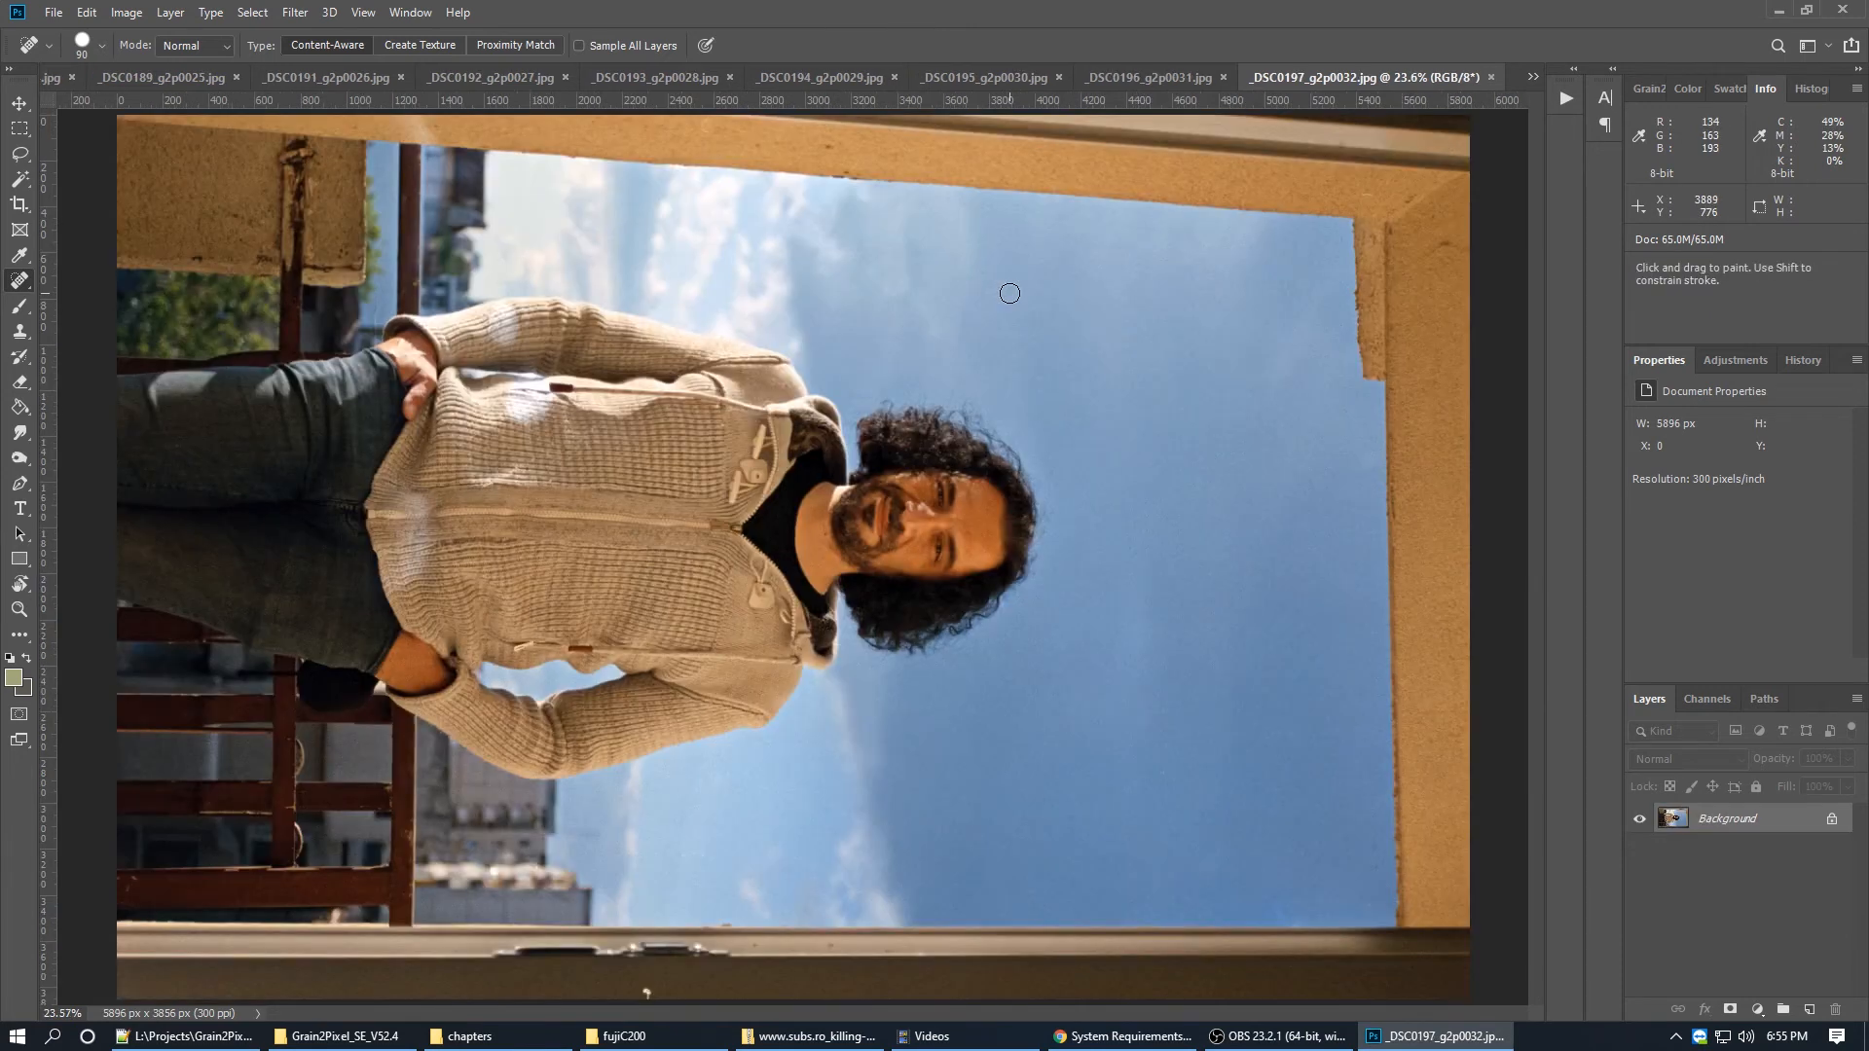
key("ctrl+Tab")
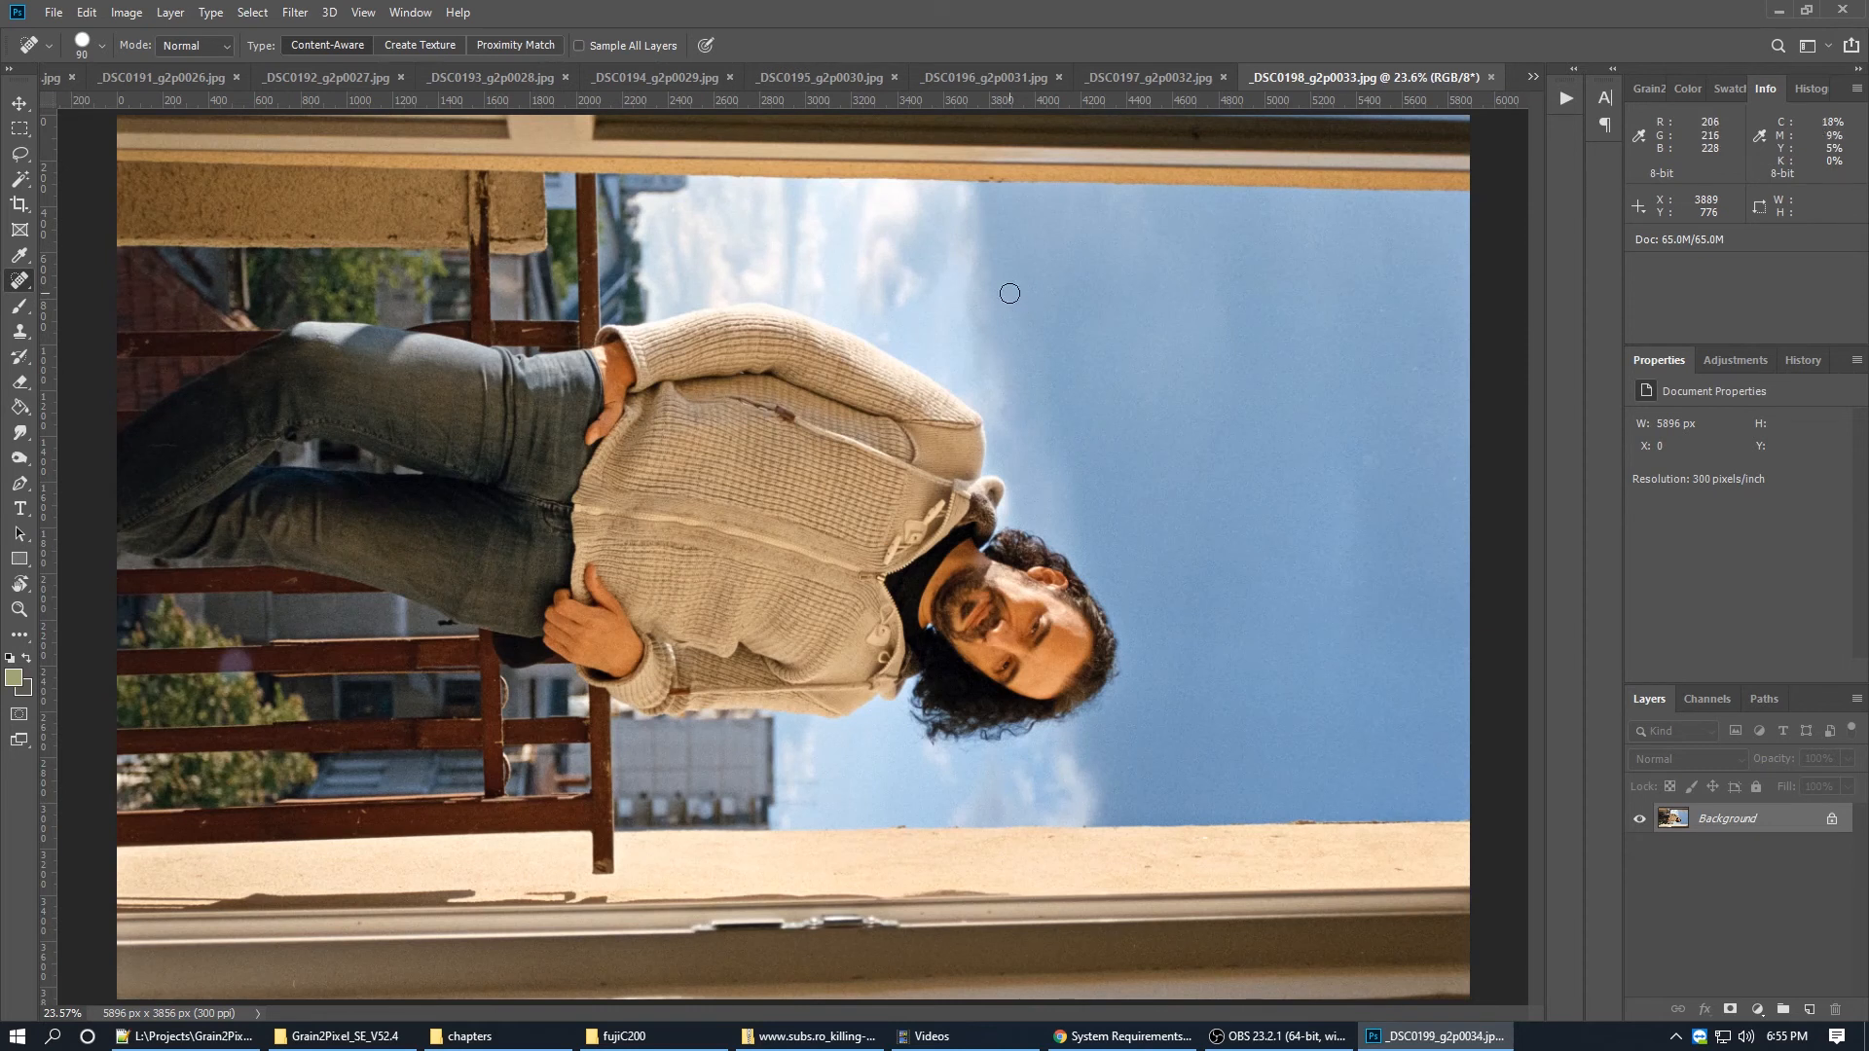
key("ctrl+Tab")
key("ctrl+bracketleft")
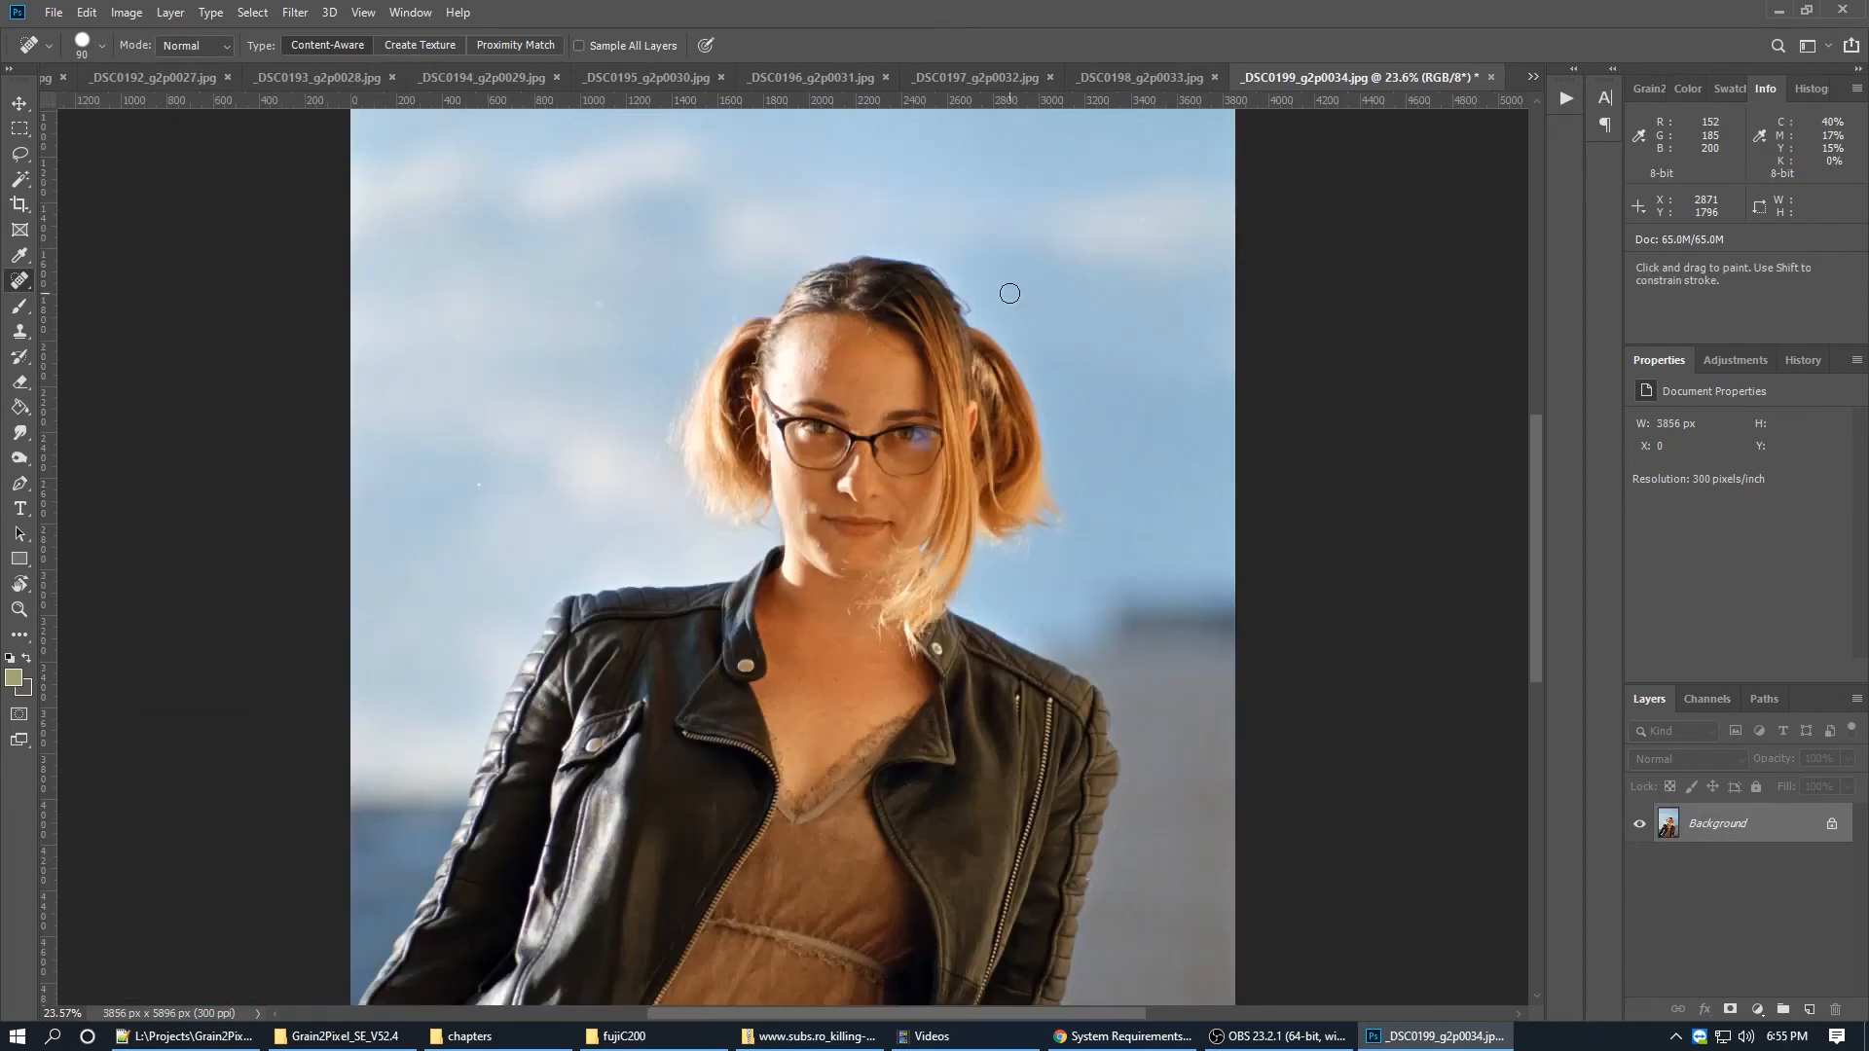
scroll(1009, 293, "down", 2)
scroll(951, 389, "down", 2)
scroll(951, 394, "up", 1)
Step: Rotate _DSC0200_g2p0035.jpg 90° counterclockwise and heal the specks in the sky beside the man's hair and near the photo's upper-left corner
key("ctrl+Tab")
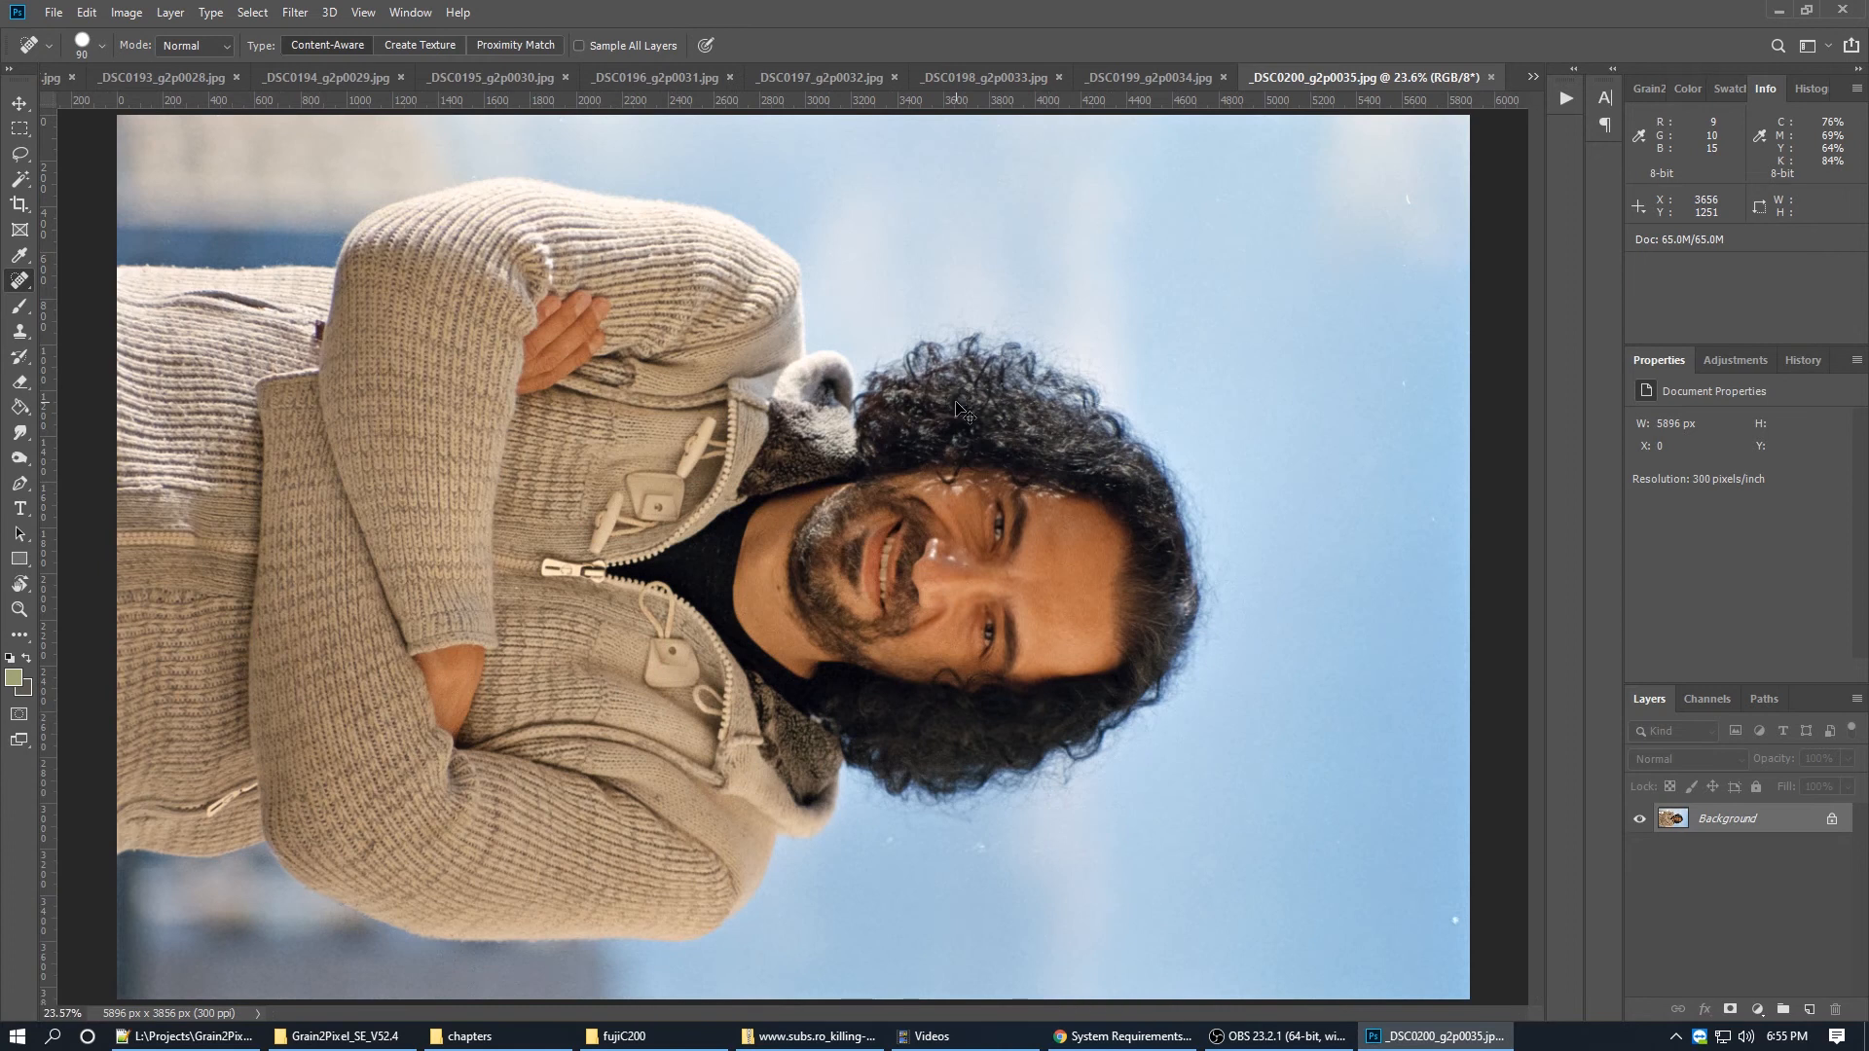
key("ctrl+bracketleft")
scroll(956, 402, "down", 4)
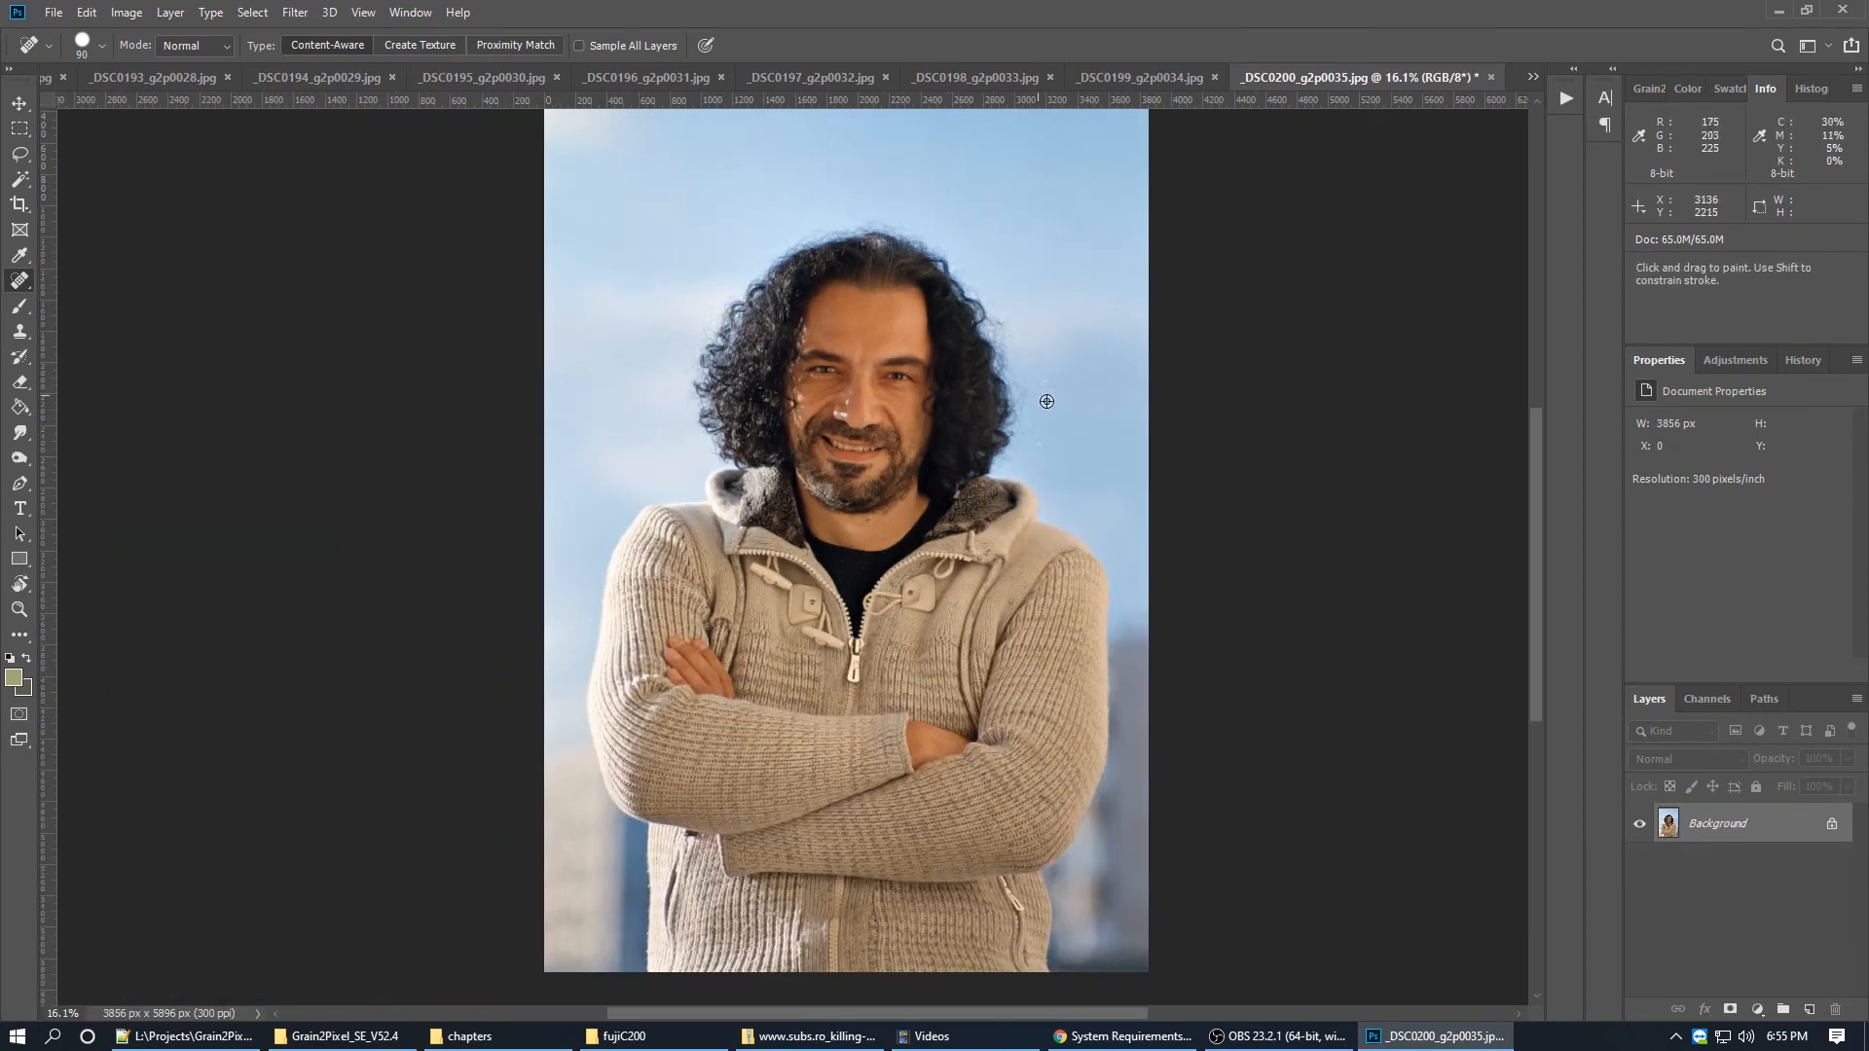
scroll(1032, 375, "up", 7)
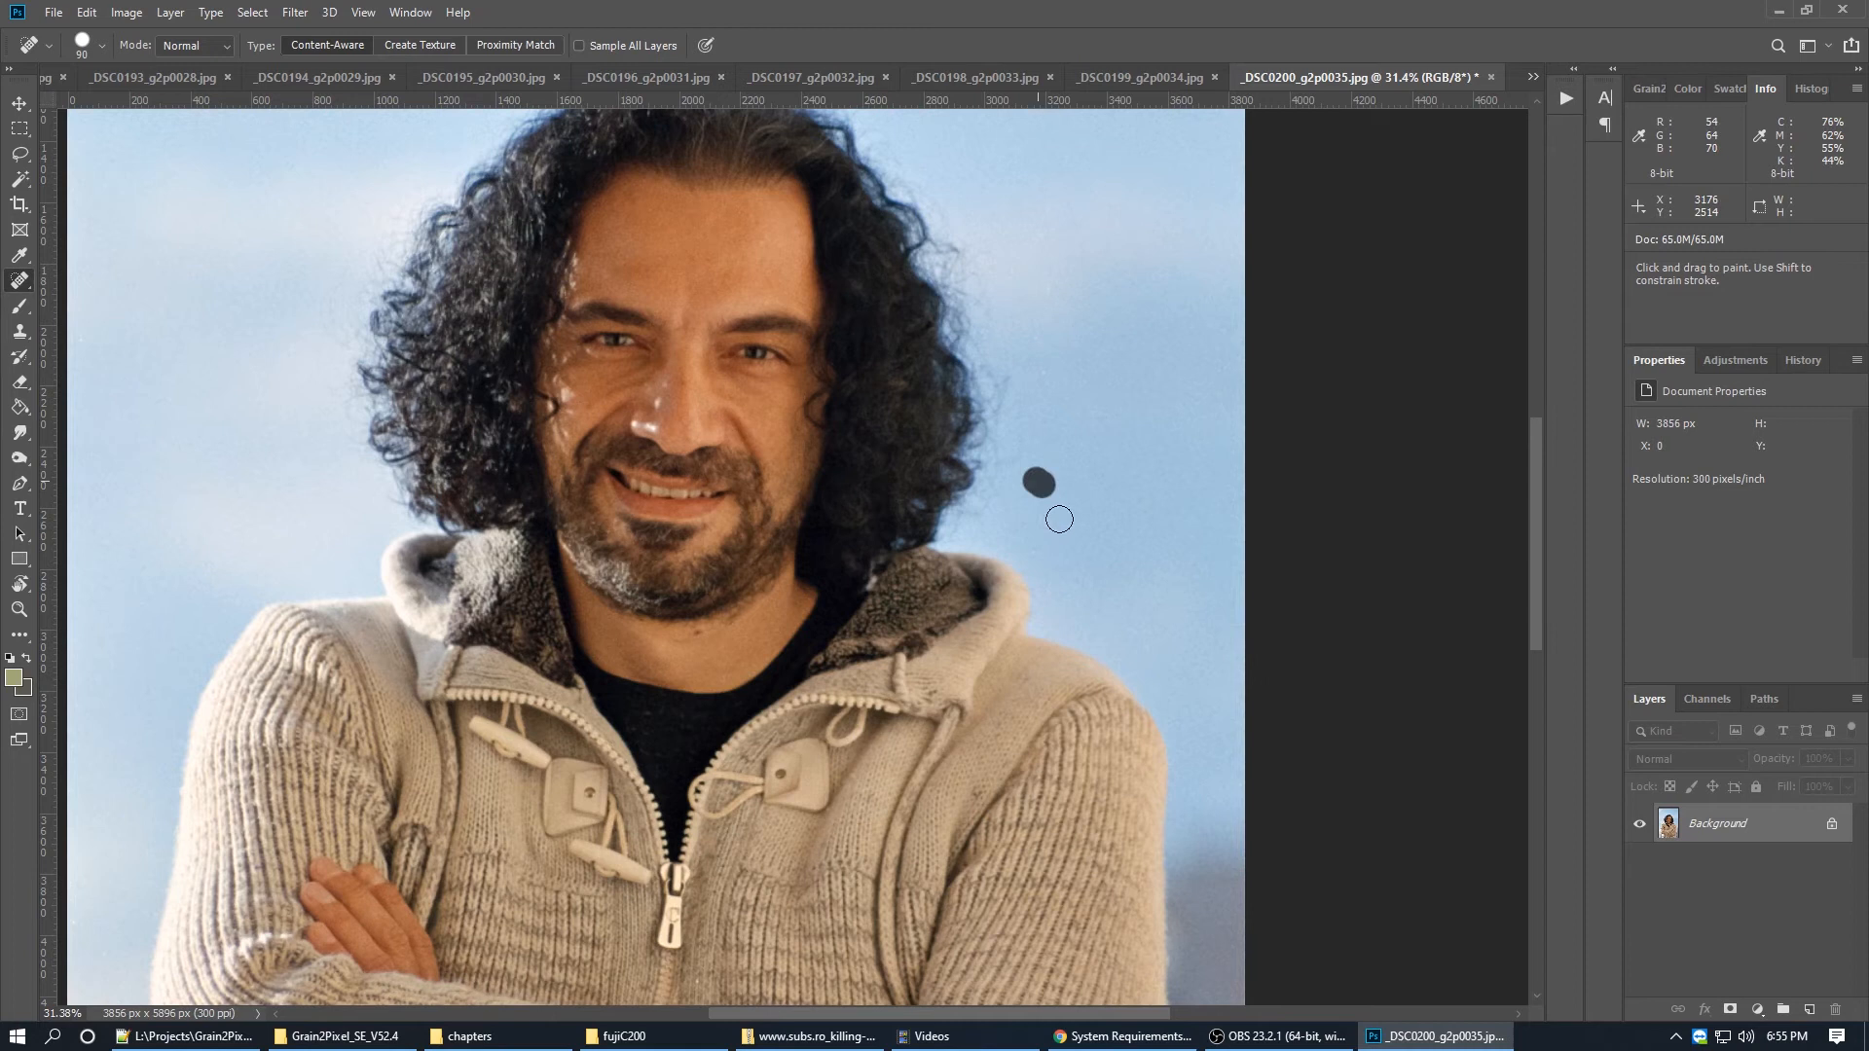
scroll(1034, 352, "down", 12)
scroll(813, 432, "up", 5)
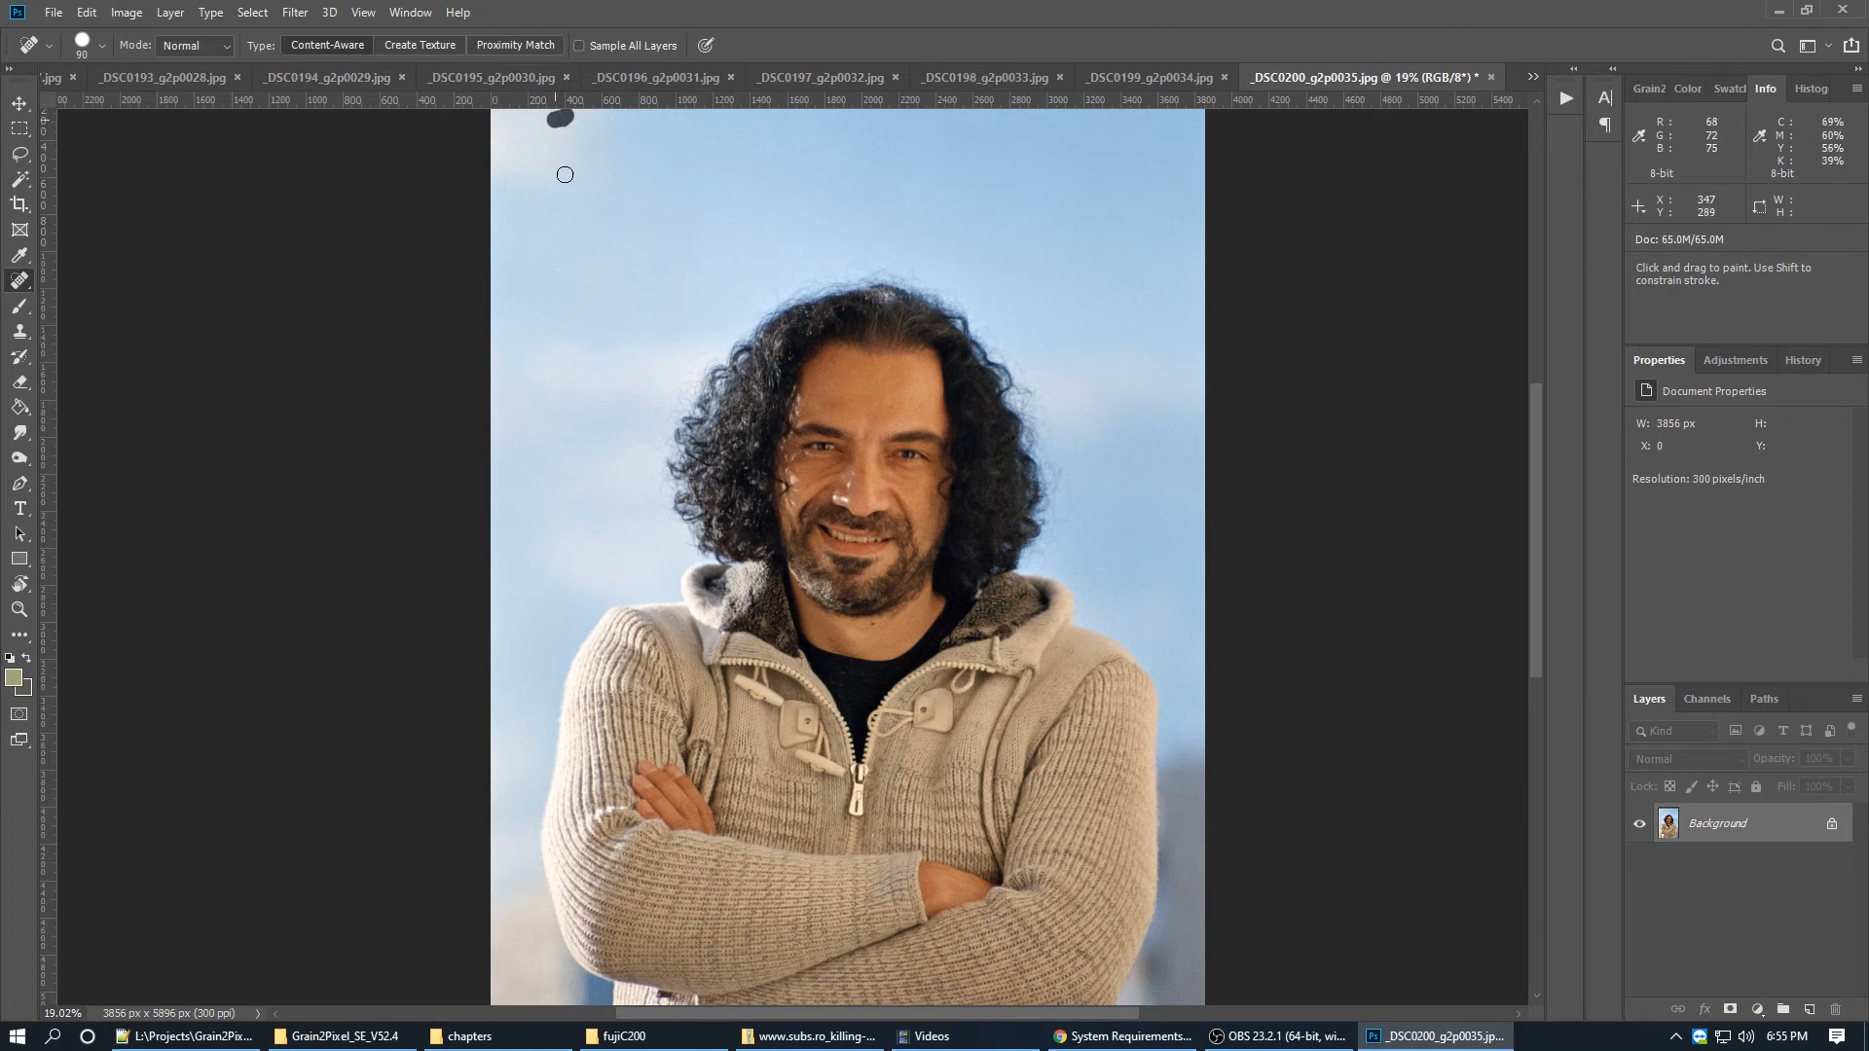
Step: Switch to _DSC0201_g2p0036.jpg, rotate the tree-lined street photo 90° counterclockwise and examine the detail around the parked cars
key("ctrl+Tab")
key("ctrl+0")
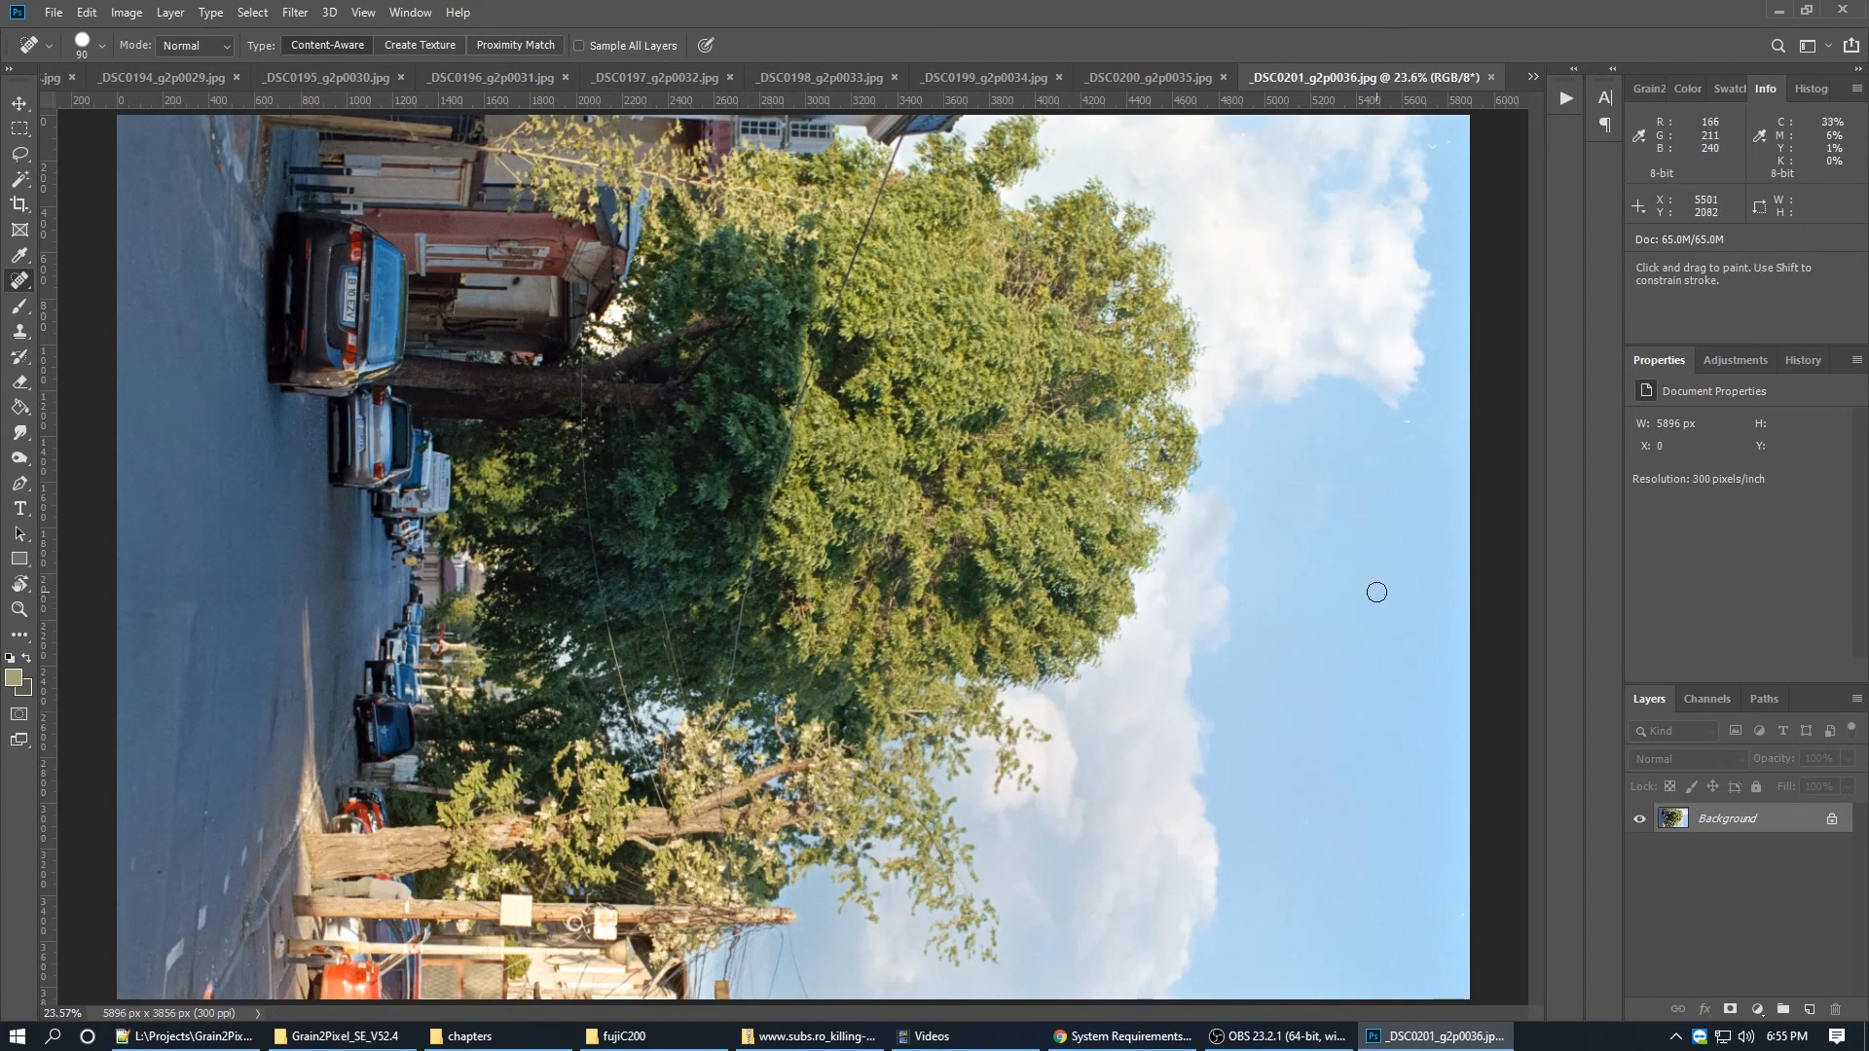
key("ctrl+[")
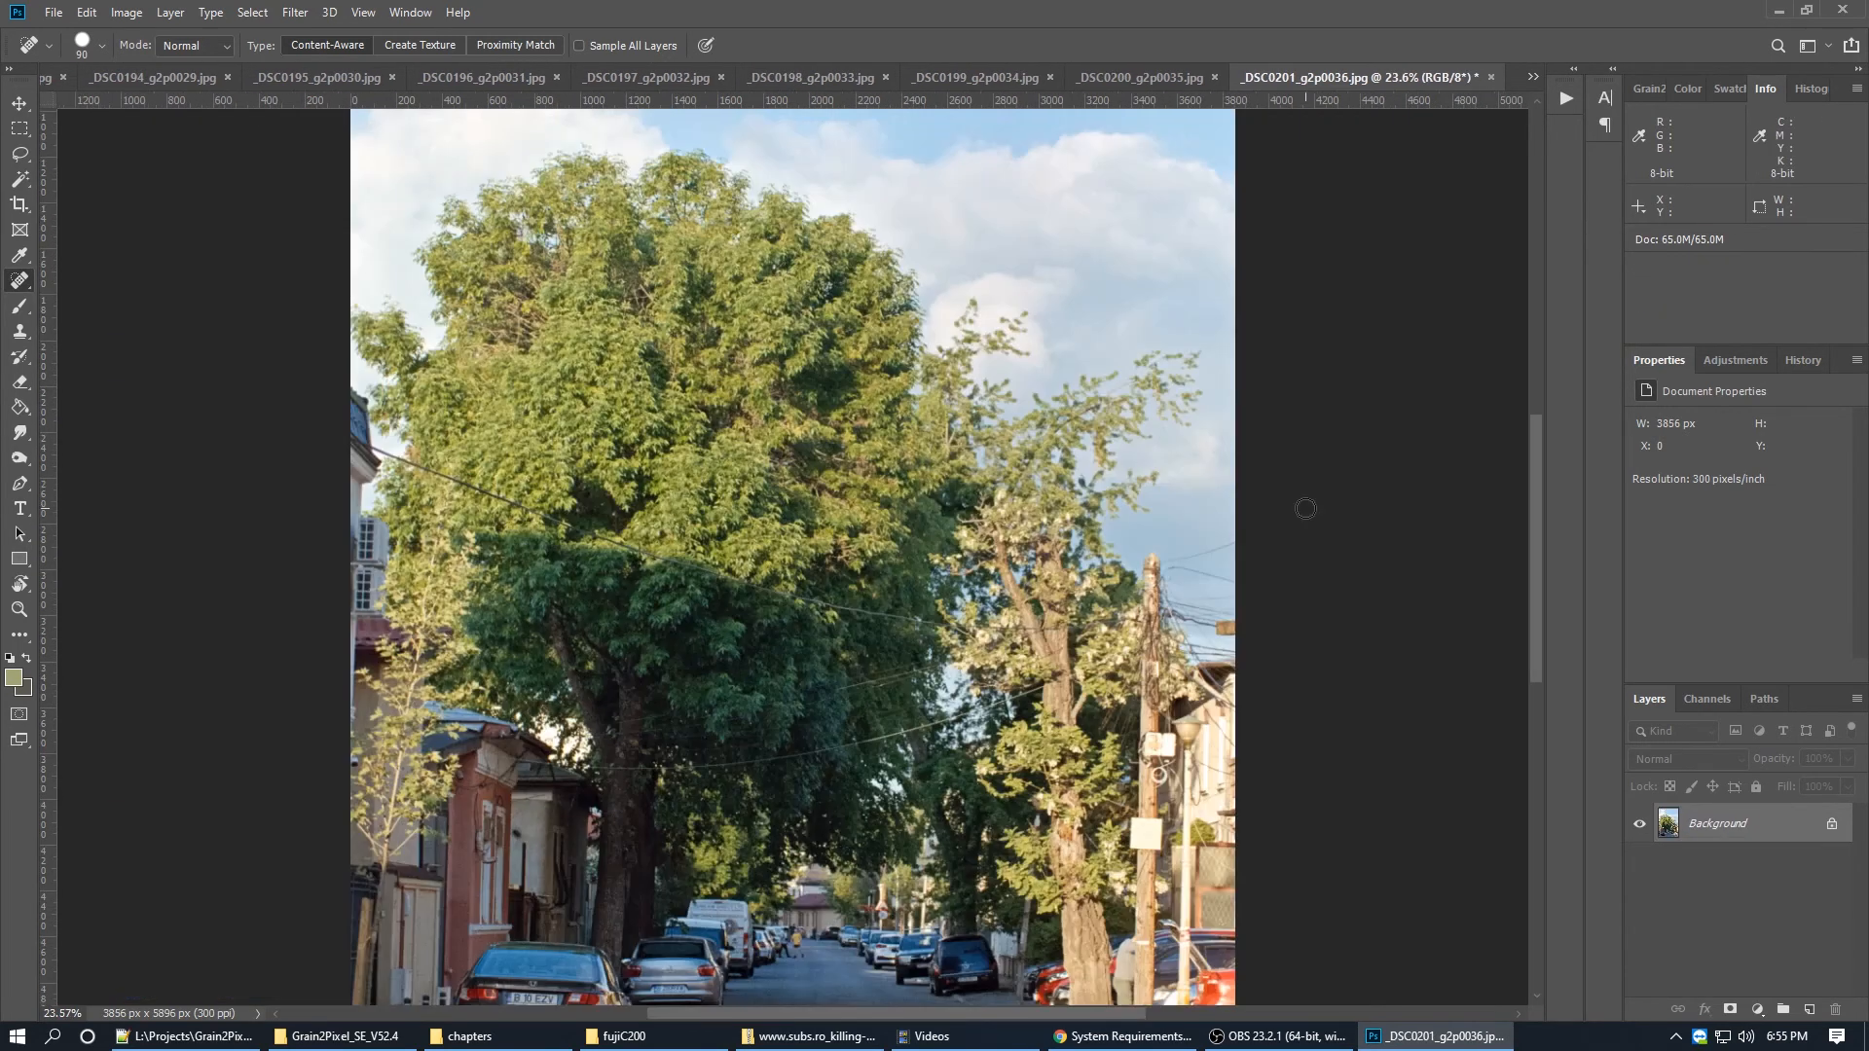
scroll(935, 603, "down", 7)
scroll(856, 720, "up", 4)
scroll(857, 816, "up", 4)
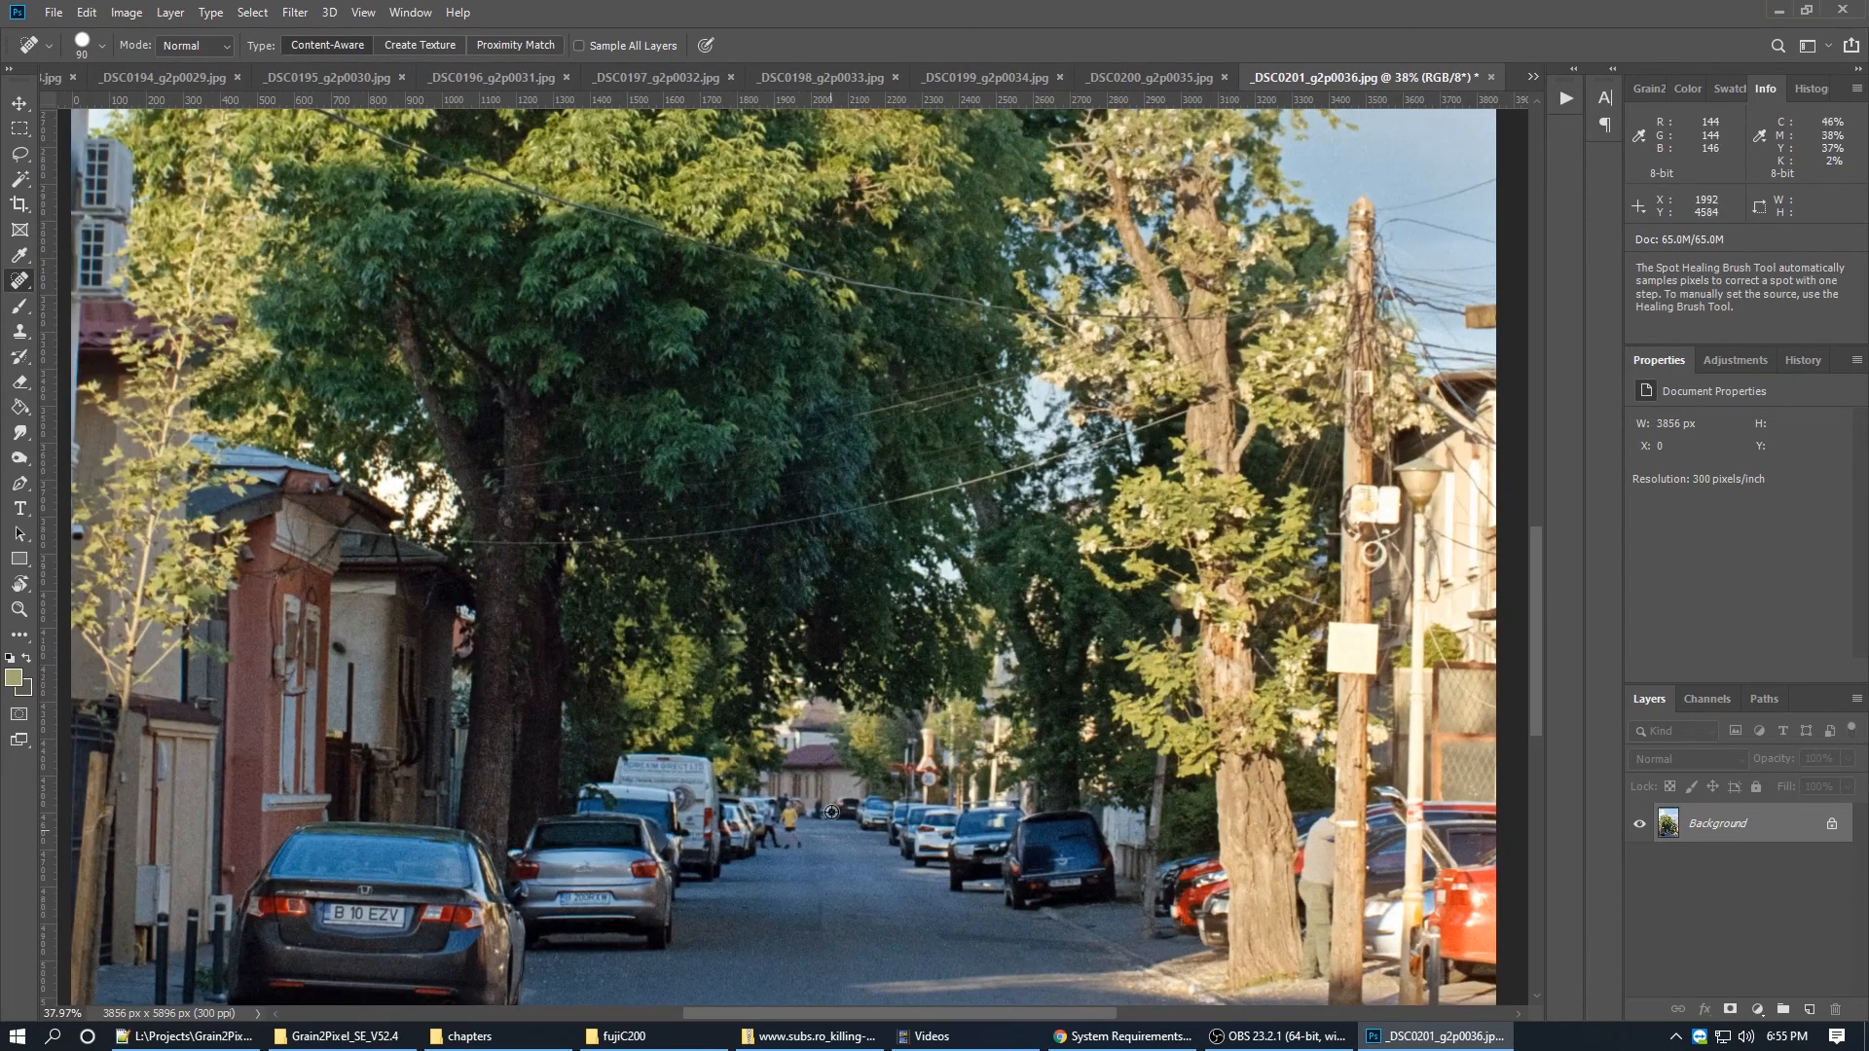
scroll(829, 776, "down", 4)
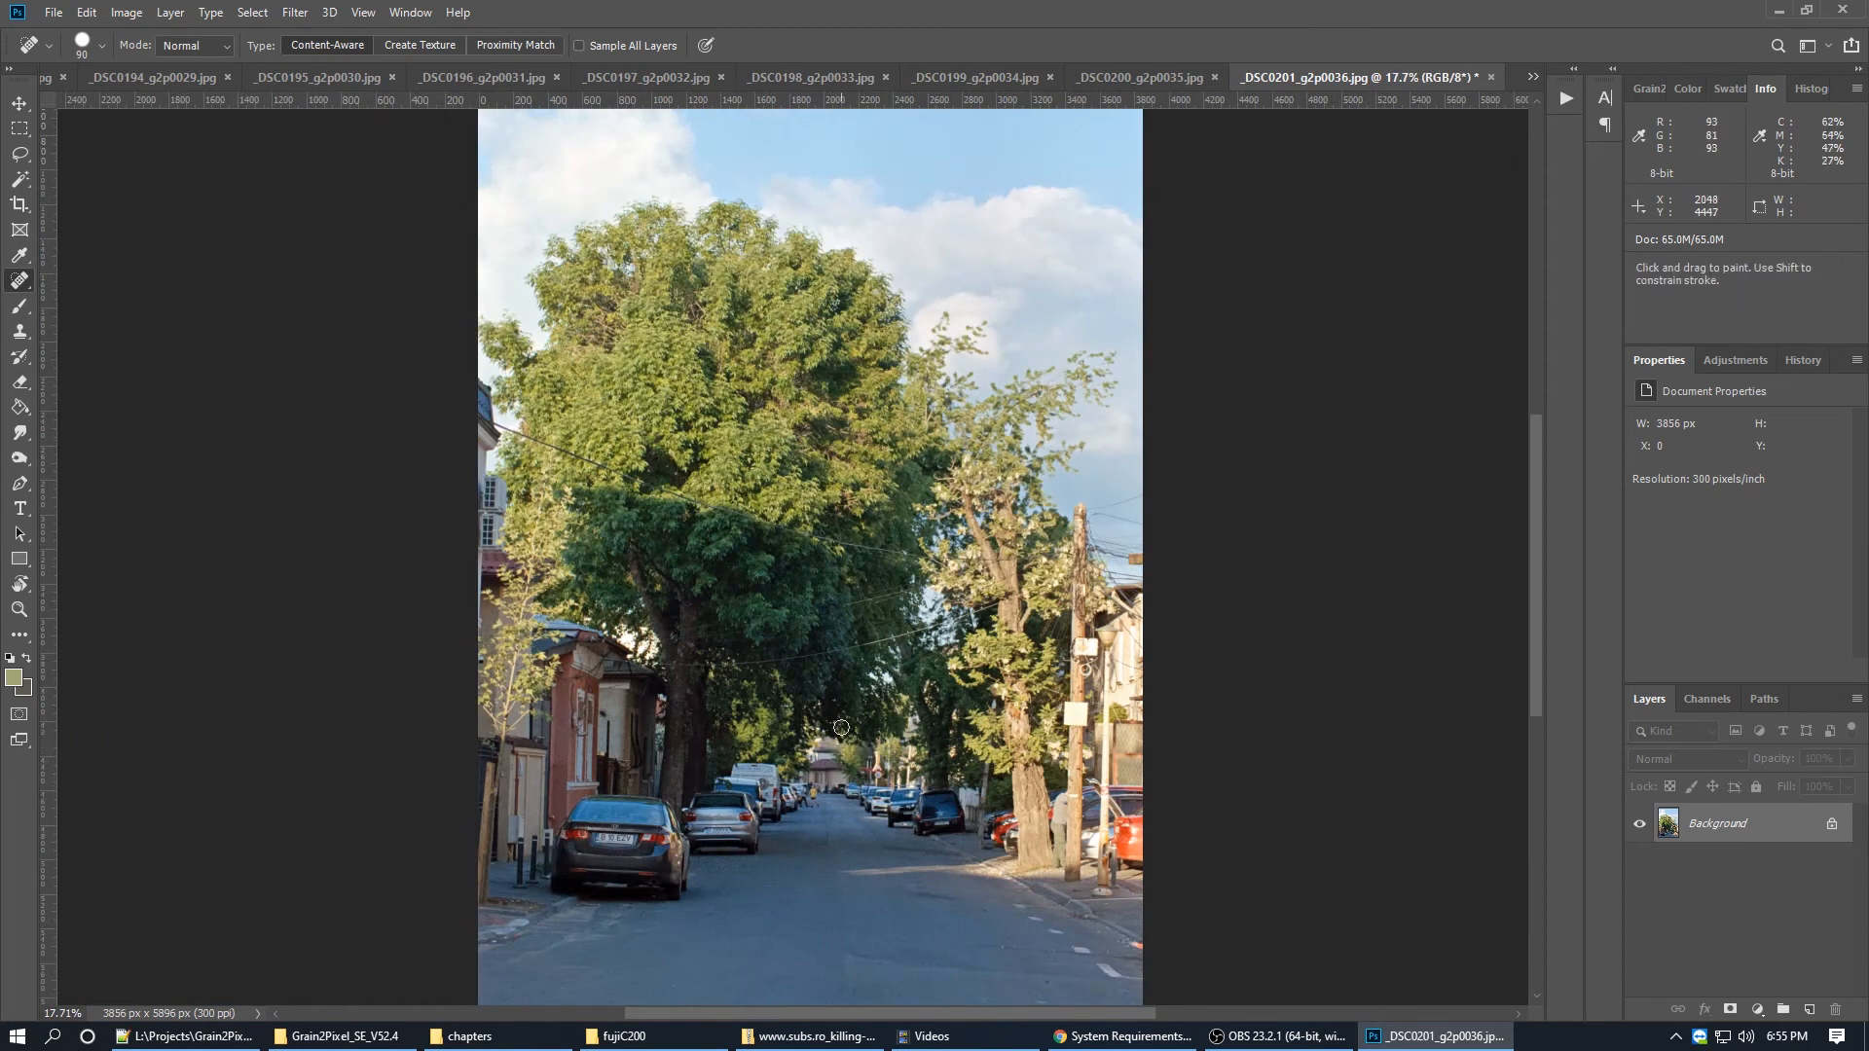
scroll(842, 761, "up", 4)
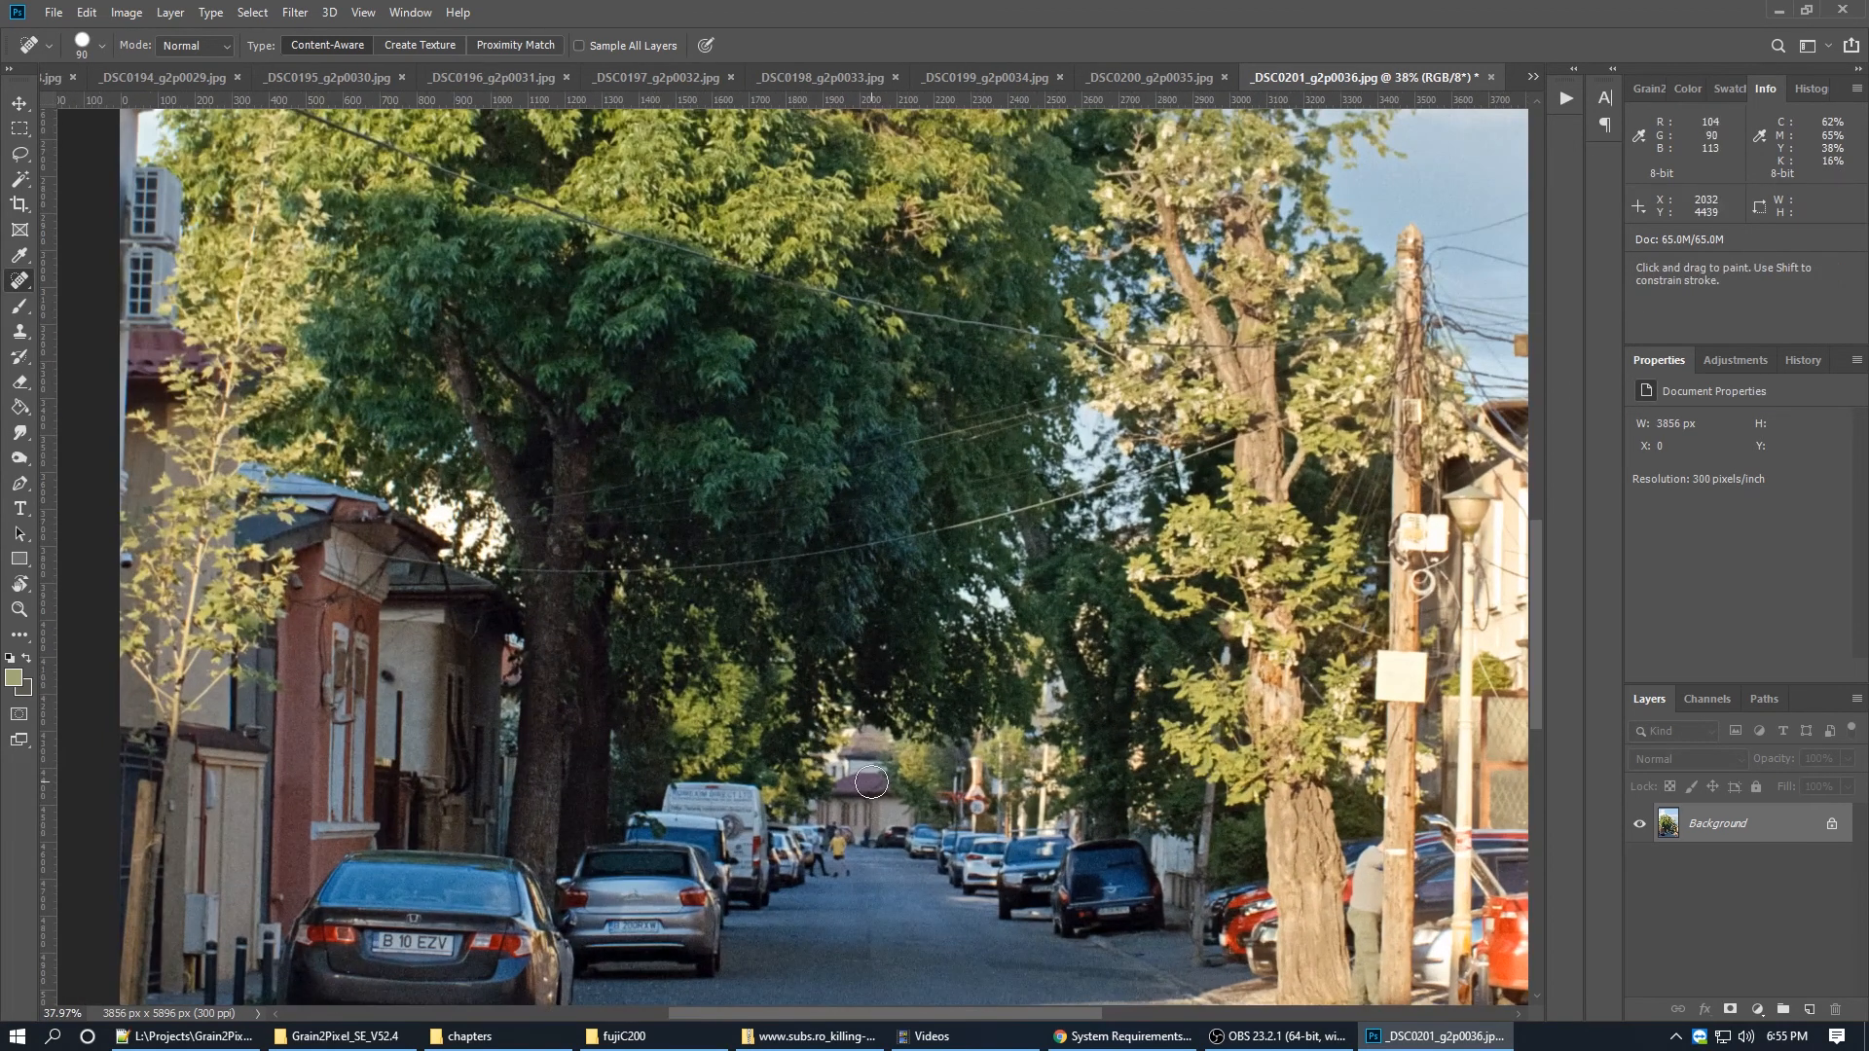
scroll(914, 765, "down", 2)
scroll(914, 765, "down", 2)
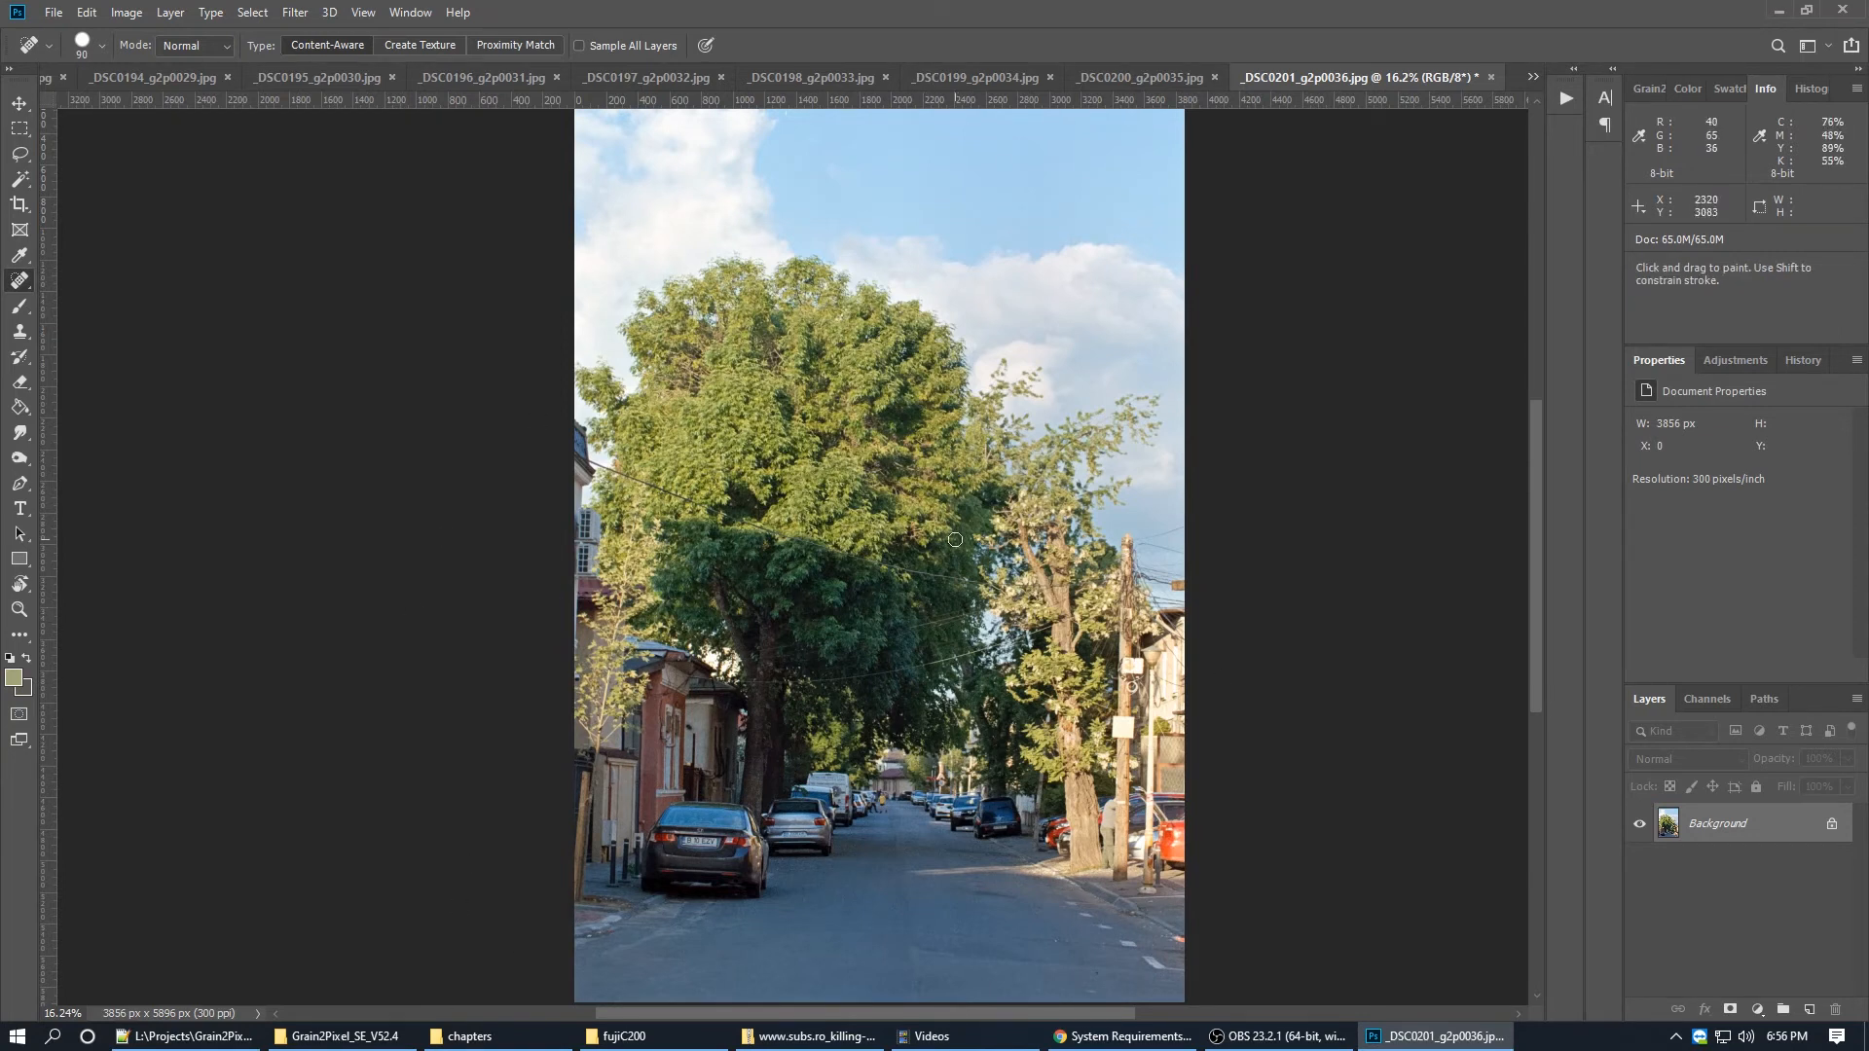
Step: Display contactSheet.jpg from the open documents to review all the converted frames together
key("ctrl+Tab")
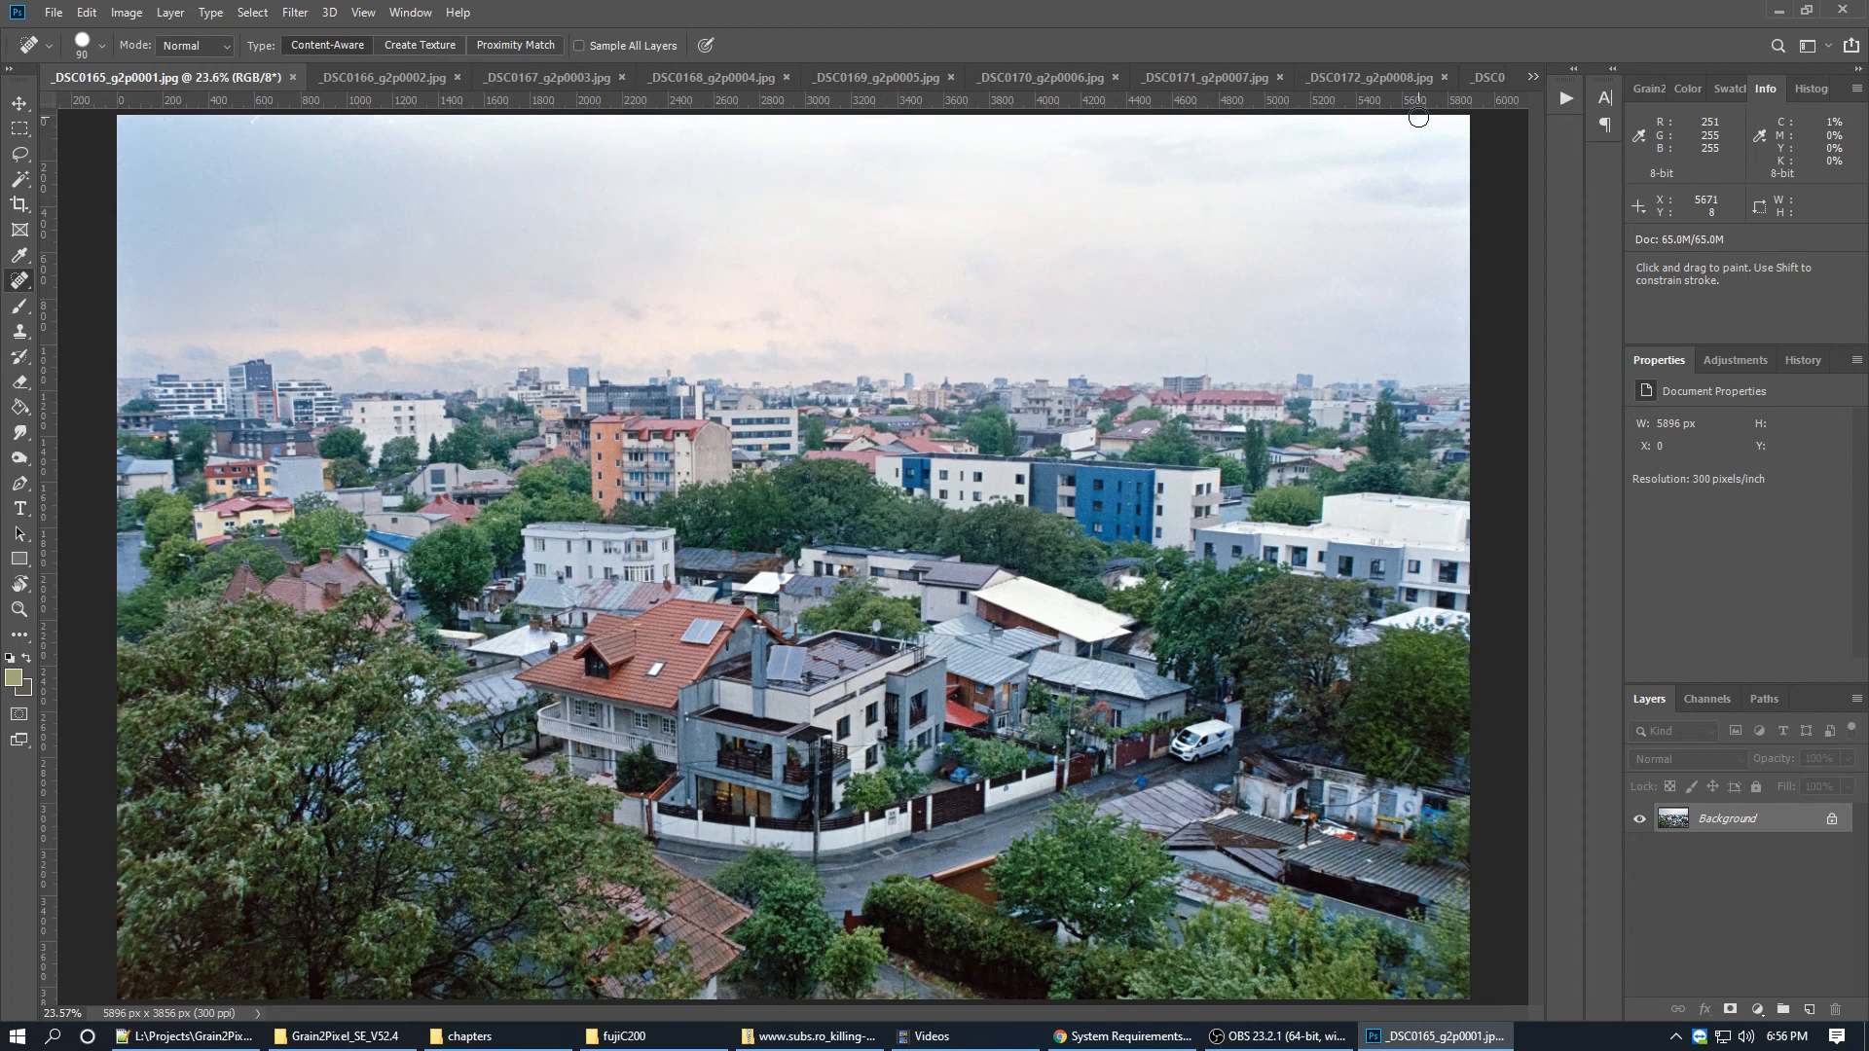
left_click(1534, 78)
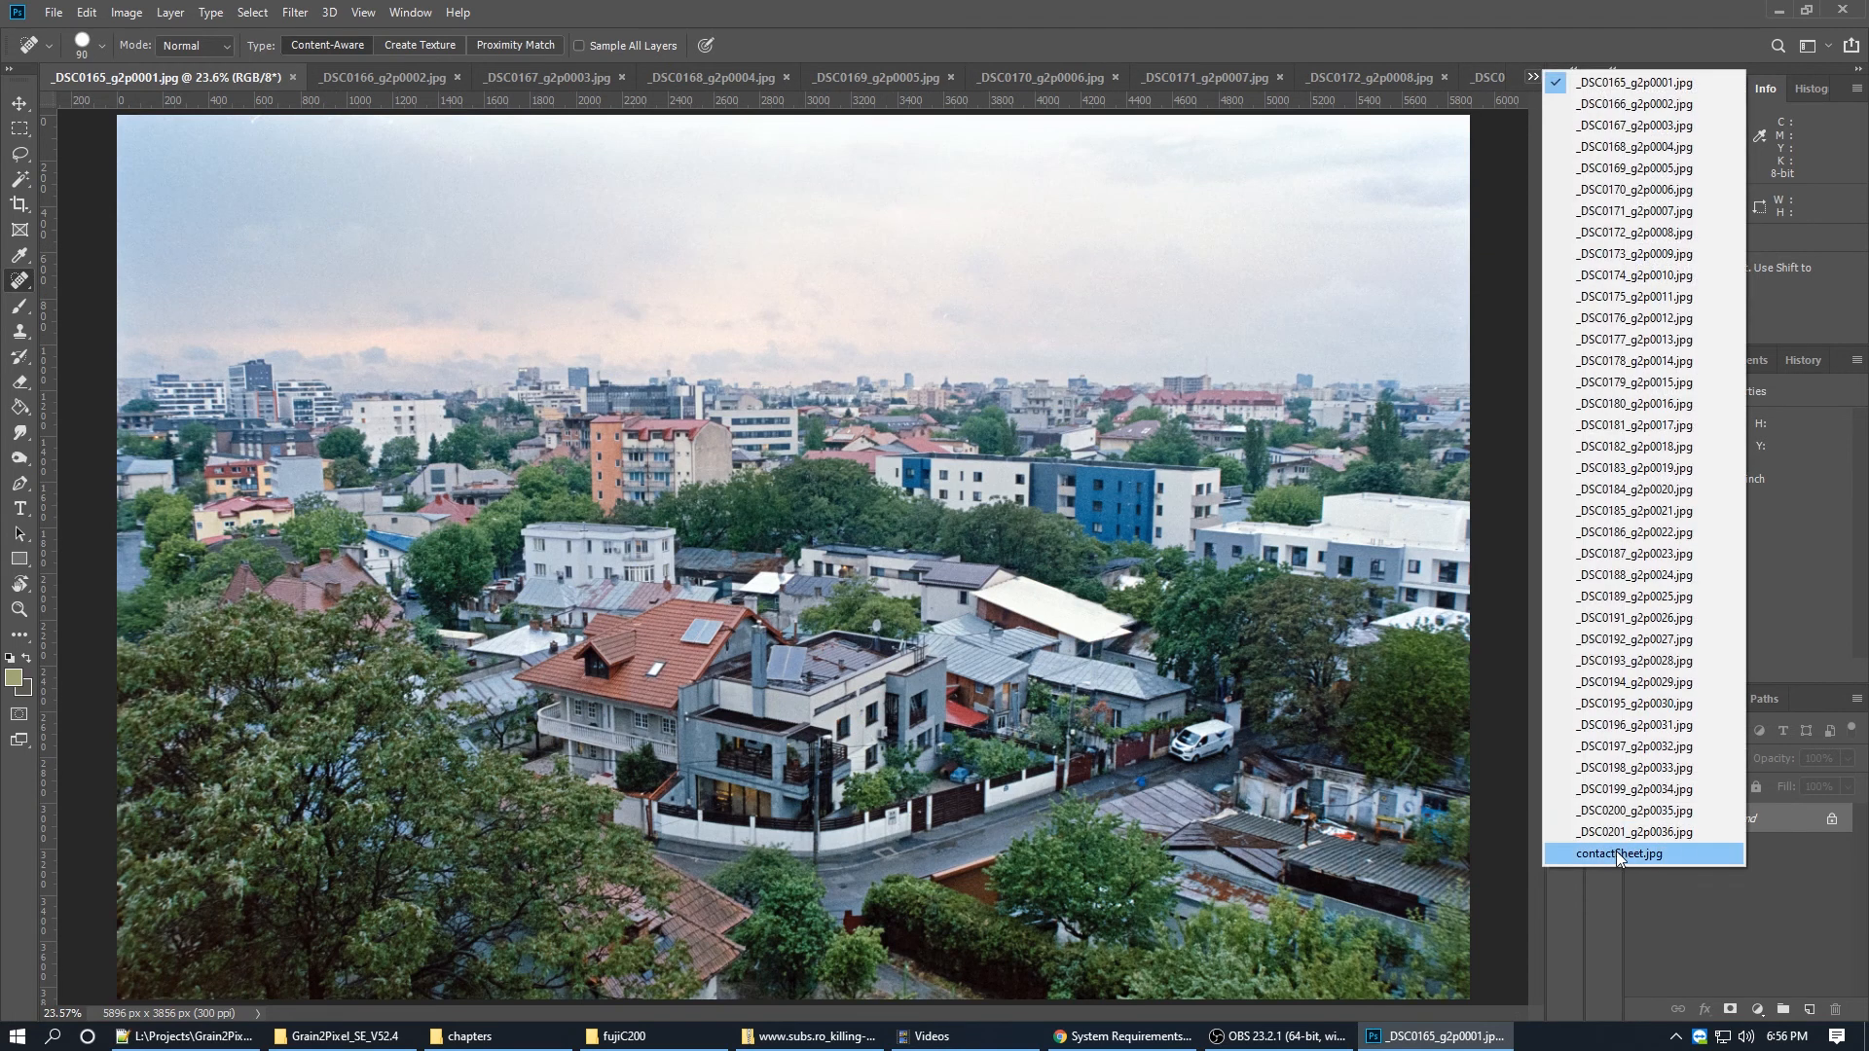
left_click(1621, 854)
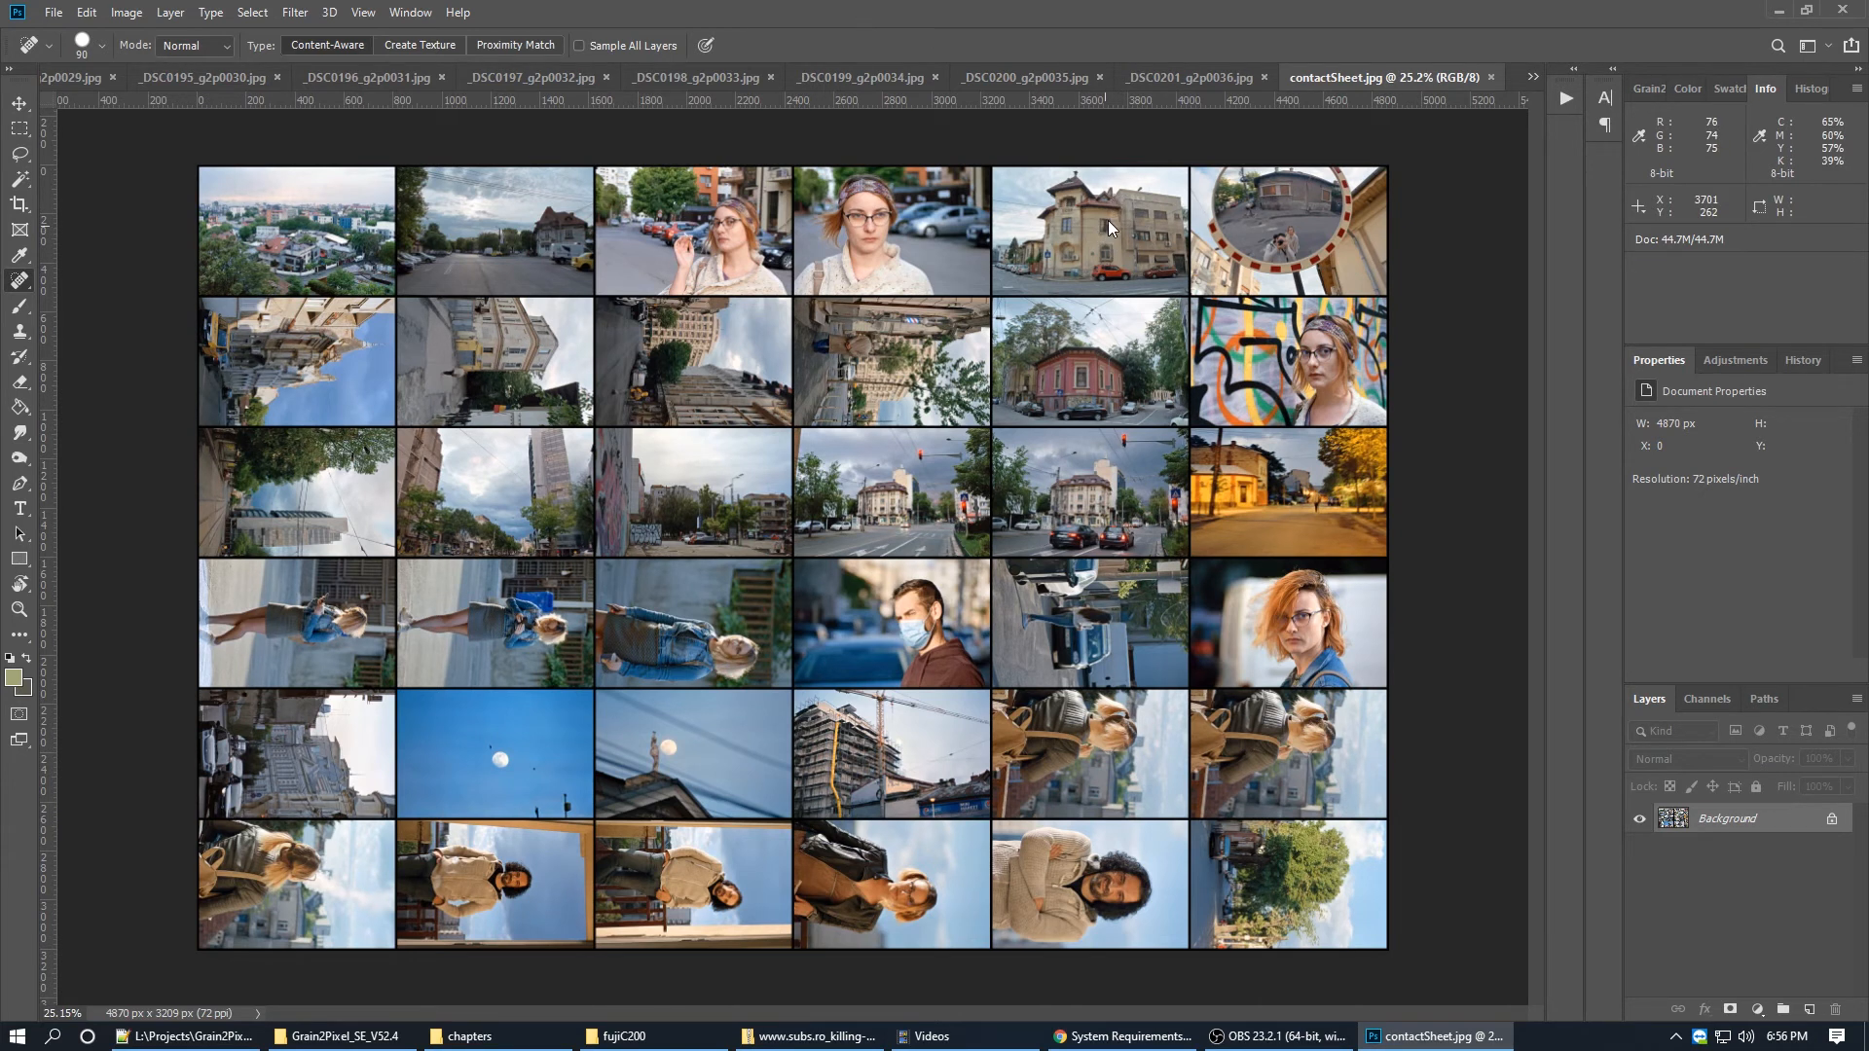
Step: Start Grain2Pixel's file selection and view the negatives in the nef_huawei folder of the 20200411 Kodak ColorPlus roll under PHOTOS
key("F2")
left_click(1616, 457)
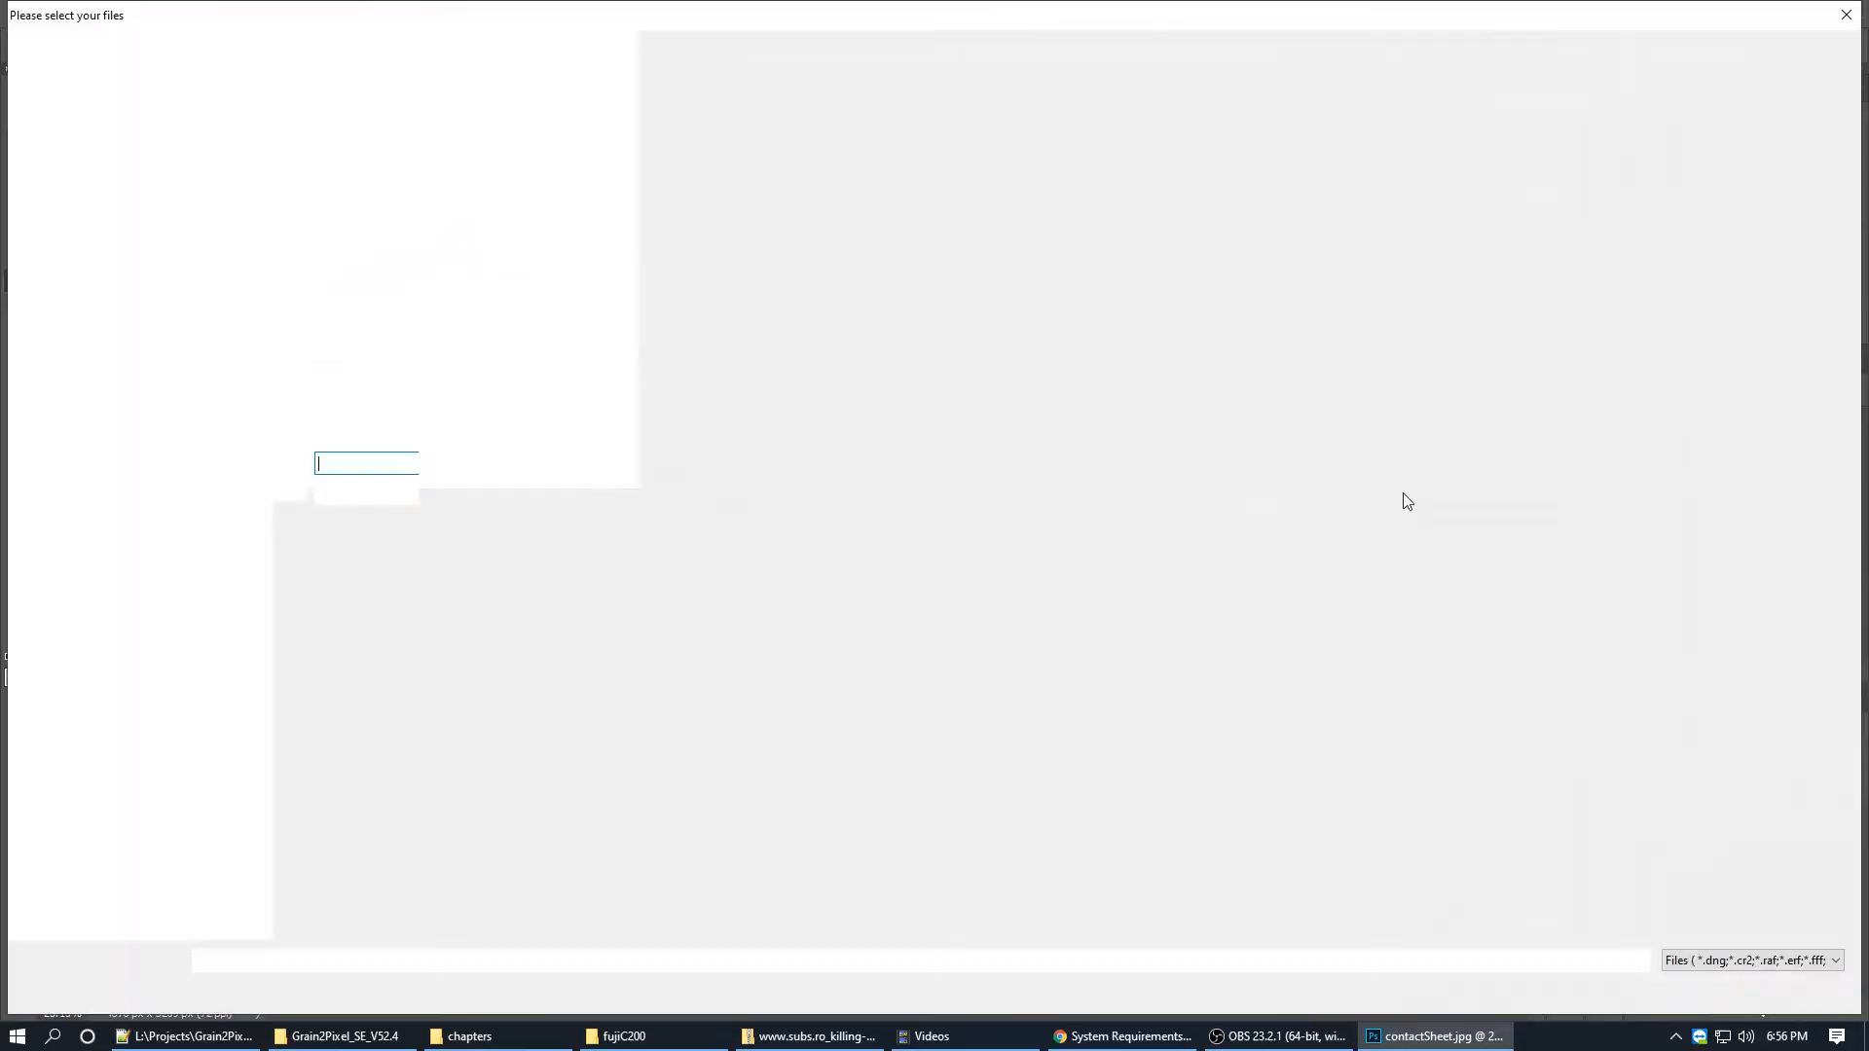
left_click(80, 268)
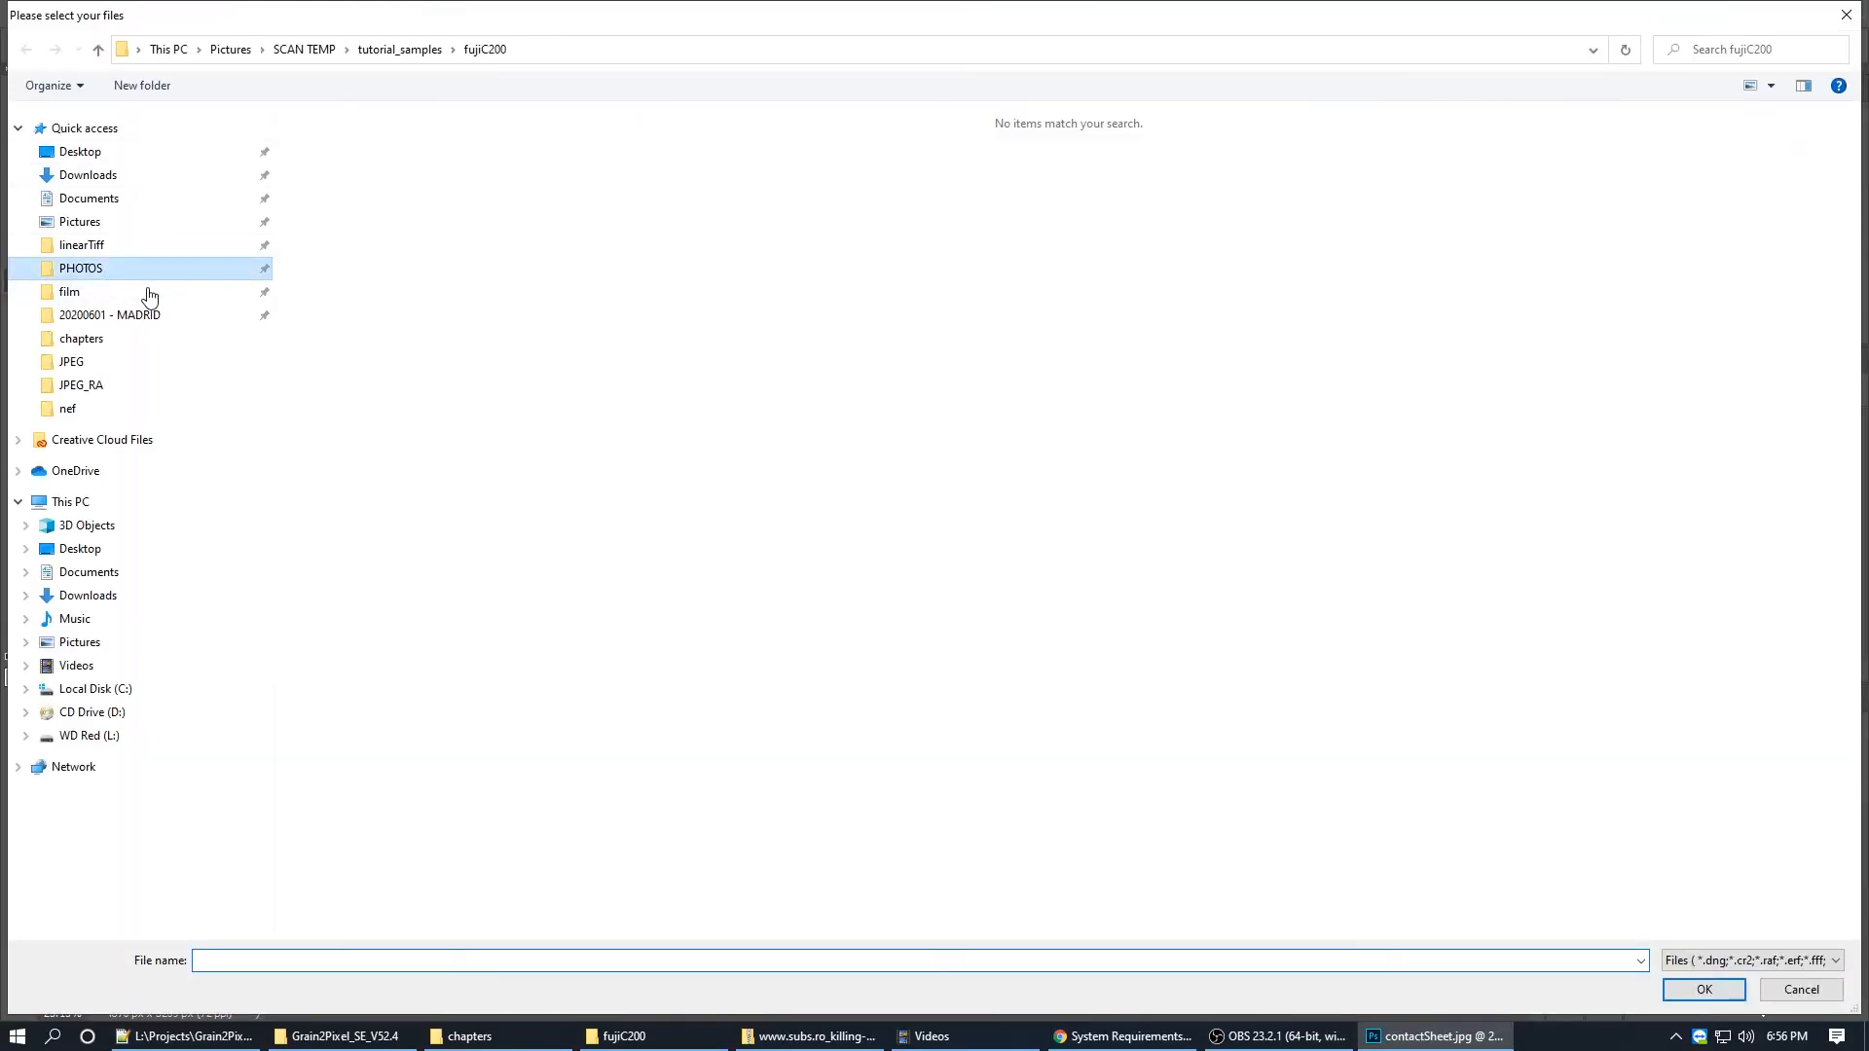
scroll(569, 835, "down", 20)
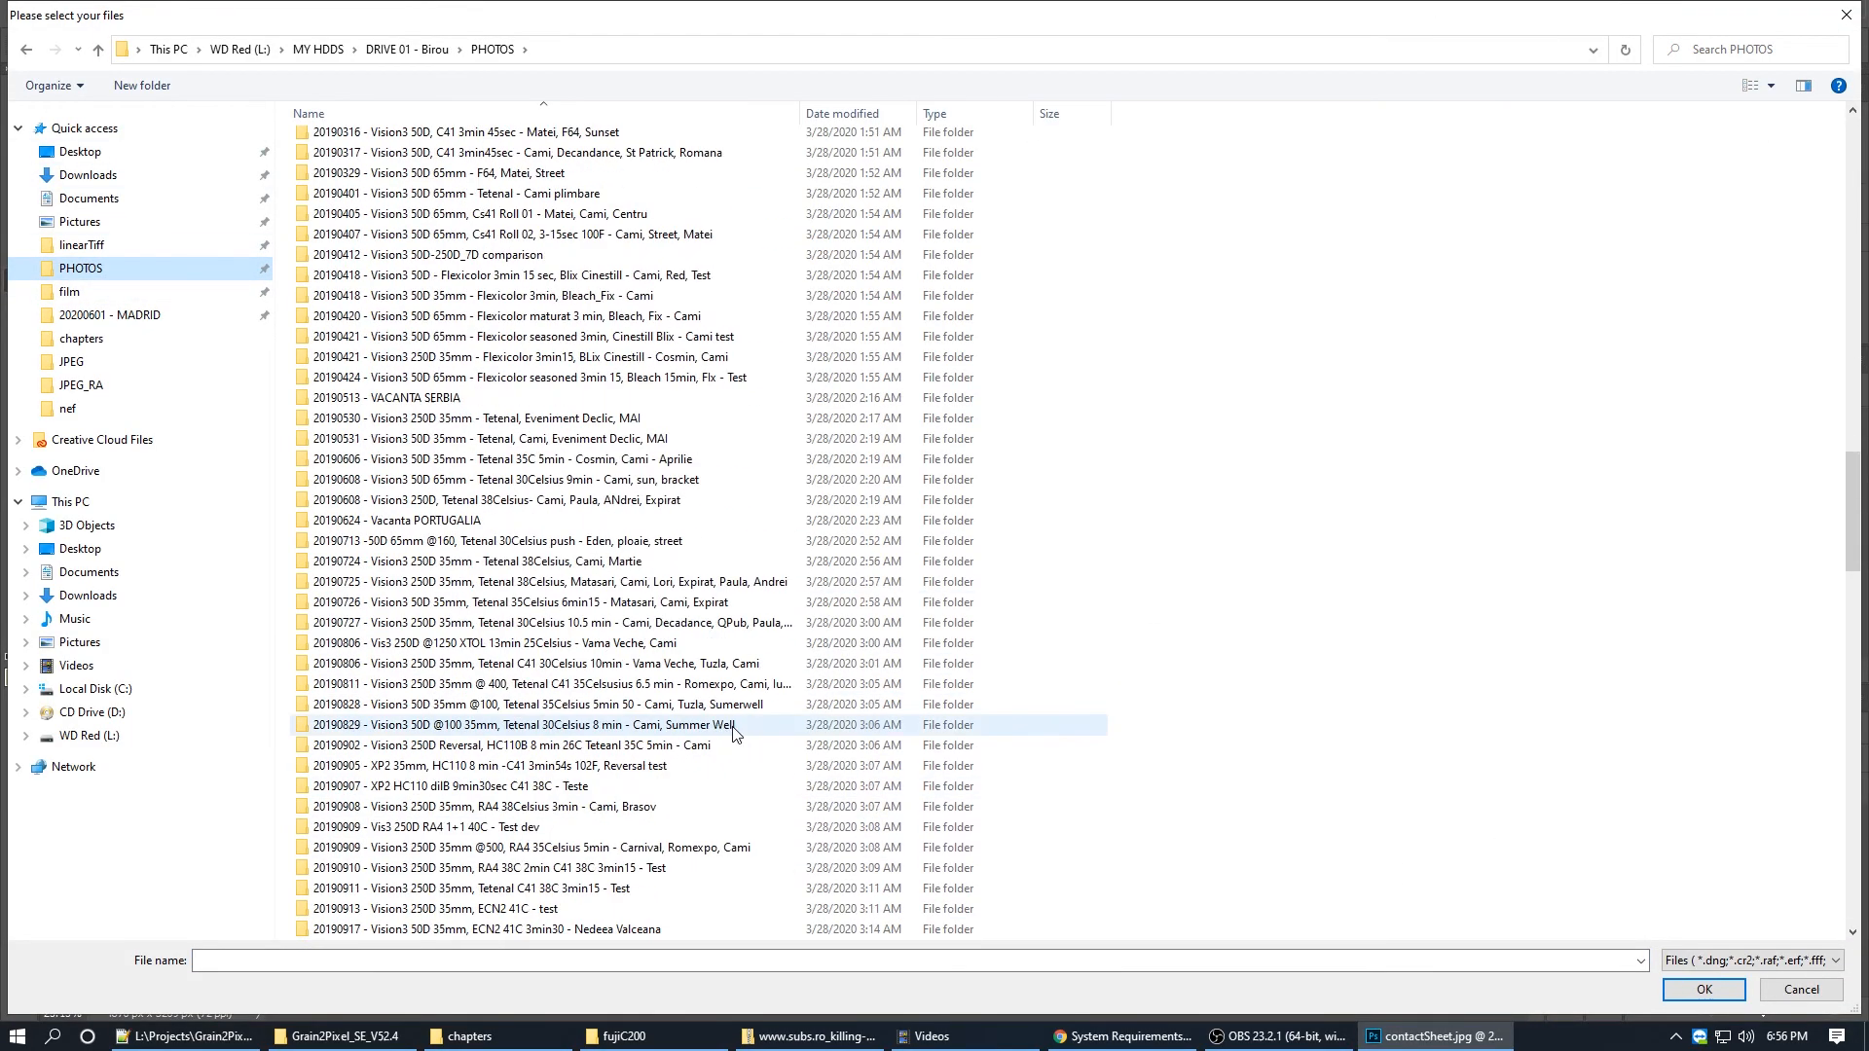
scroll(633, 759, "down", 15)
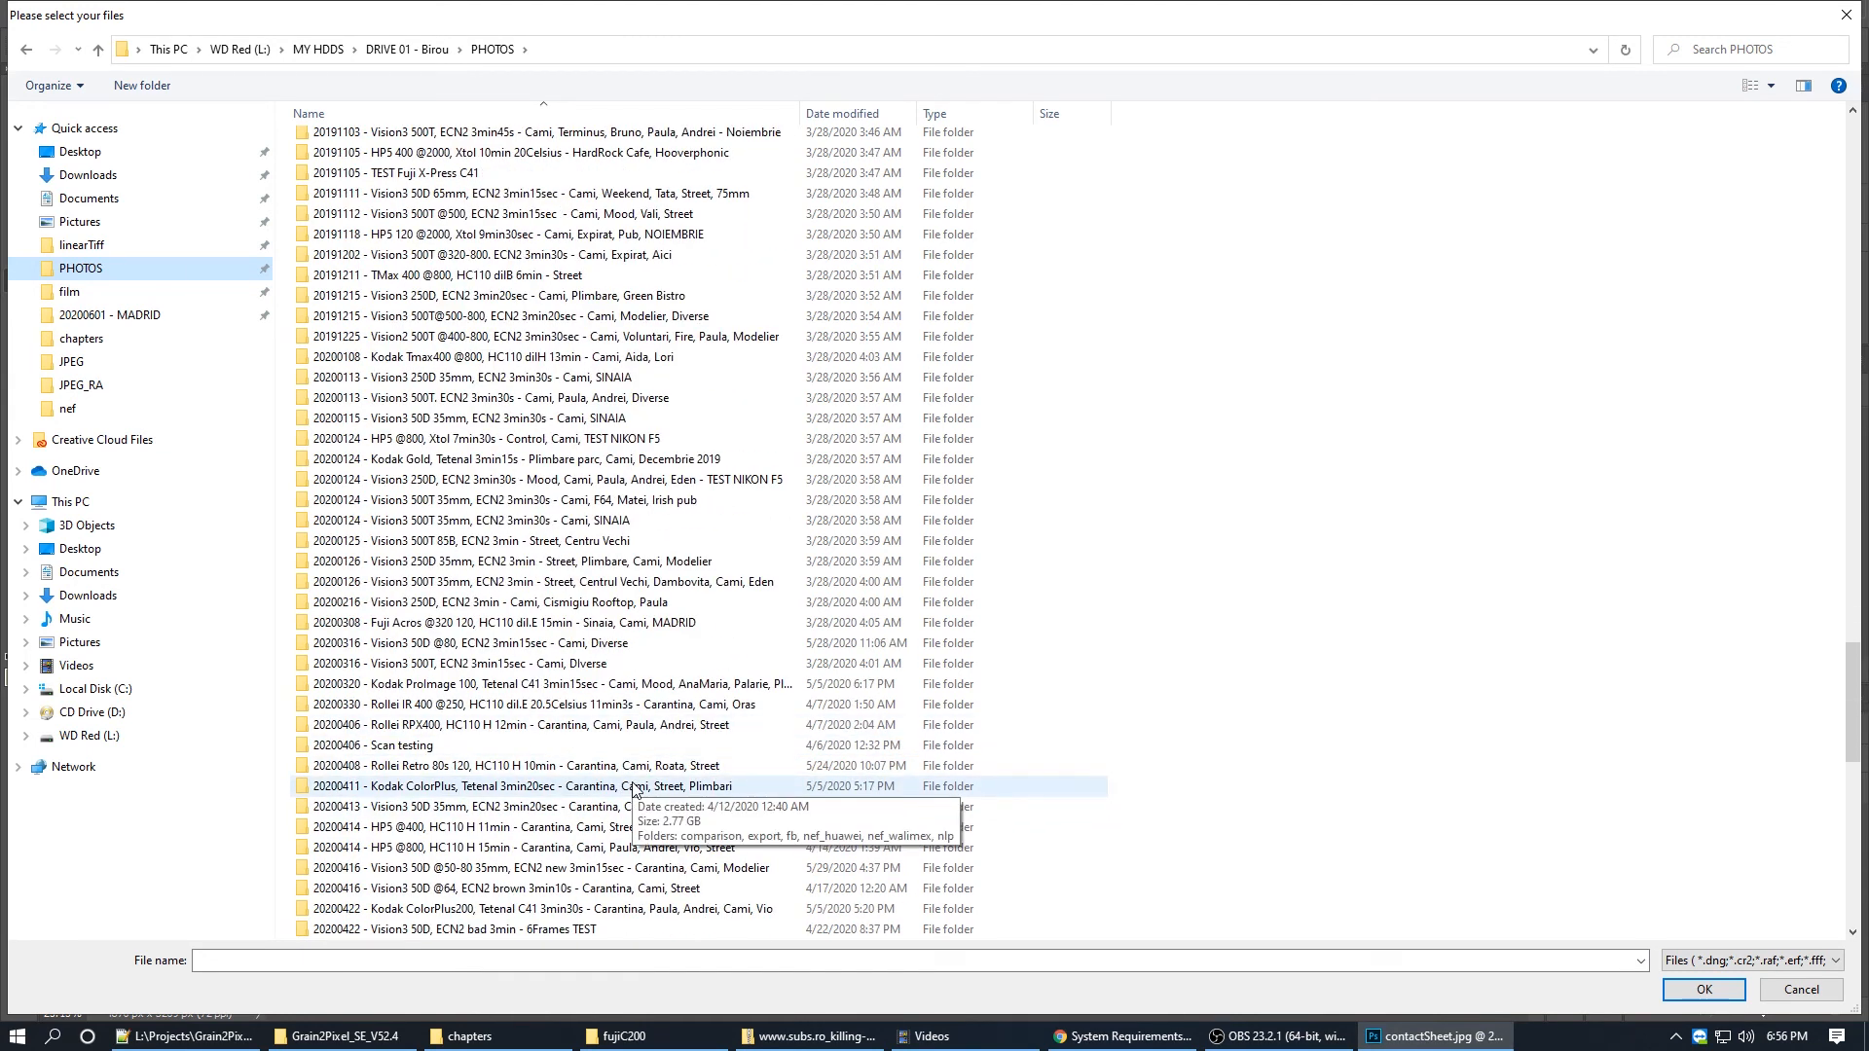
double_click(633, 786)
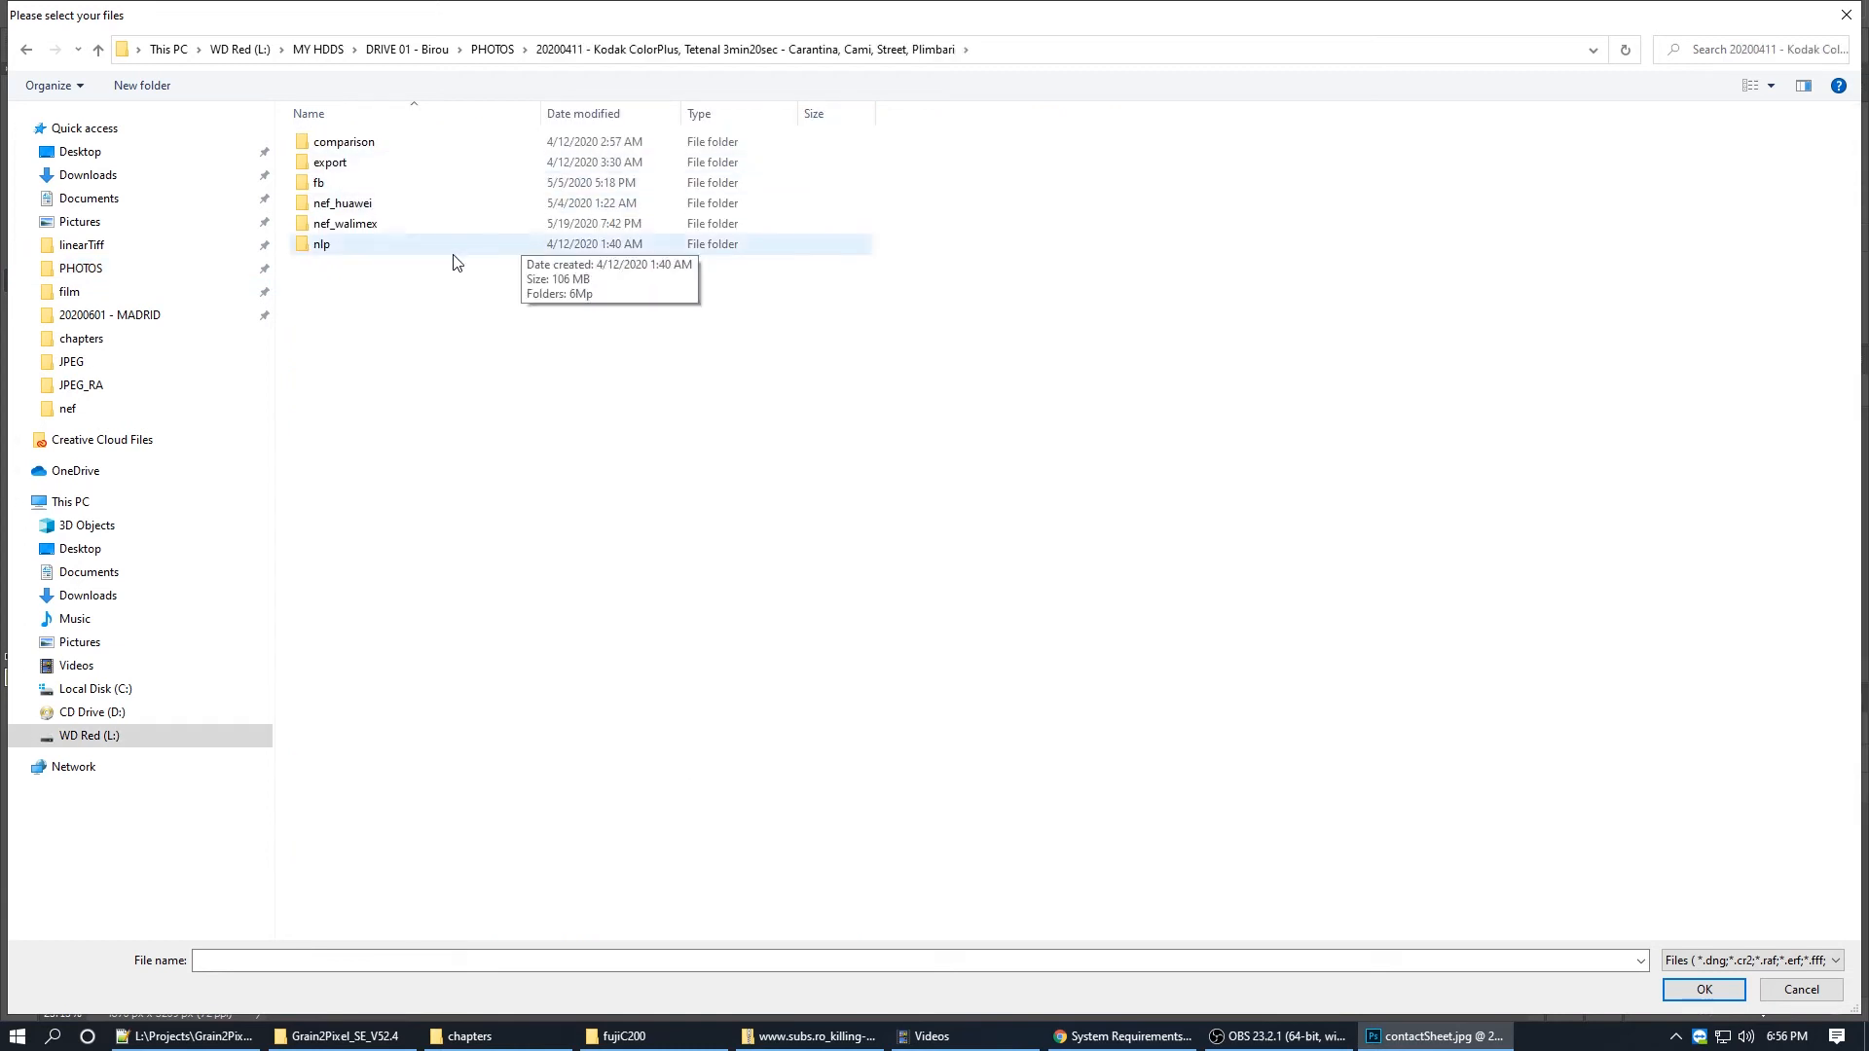
double_click(409, 203)
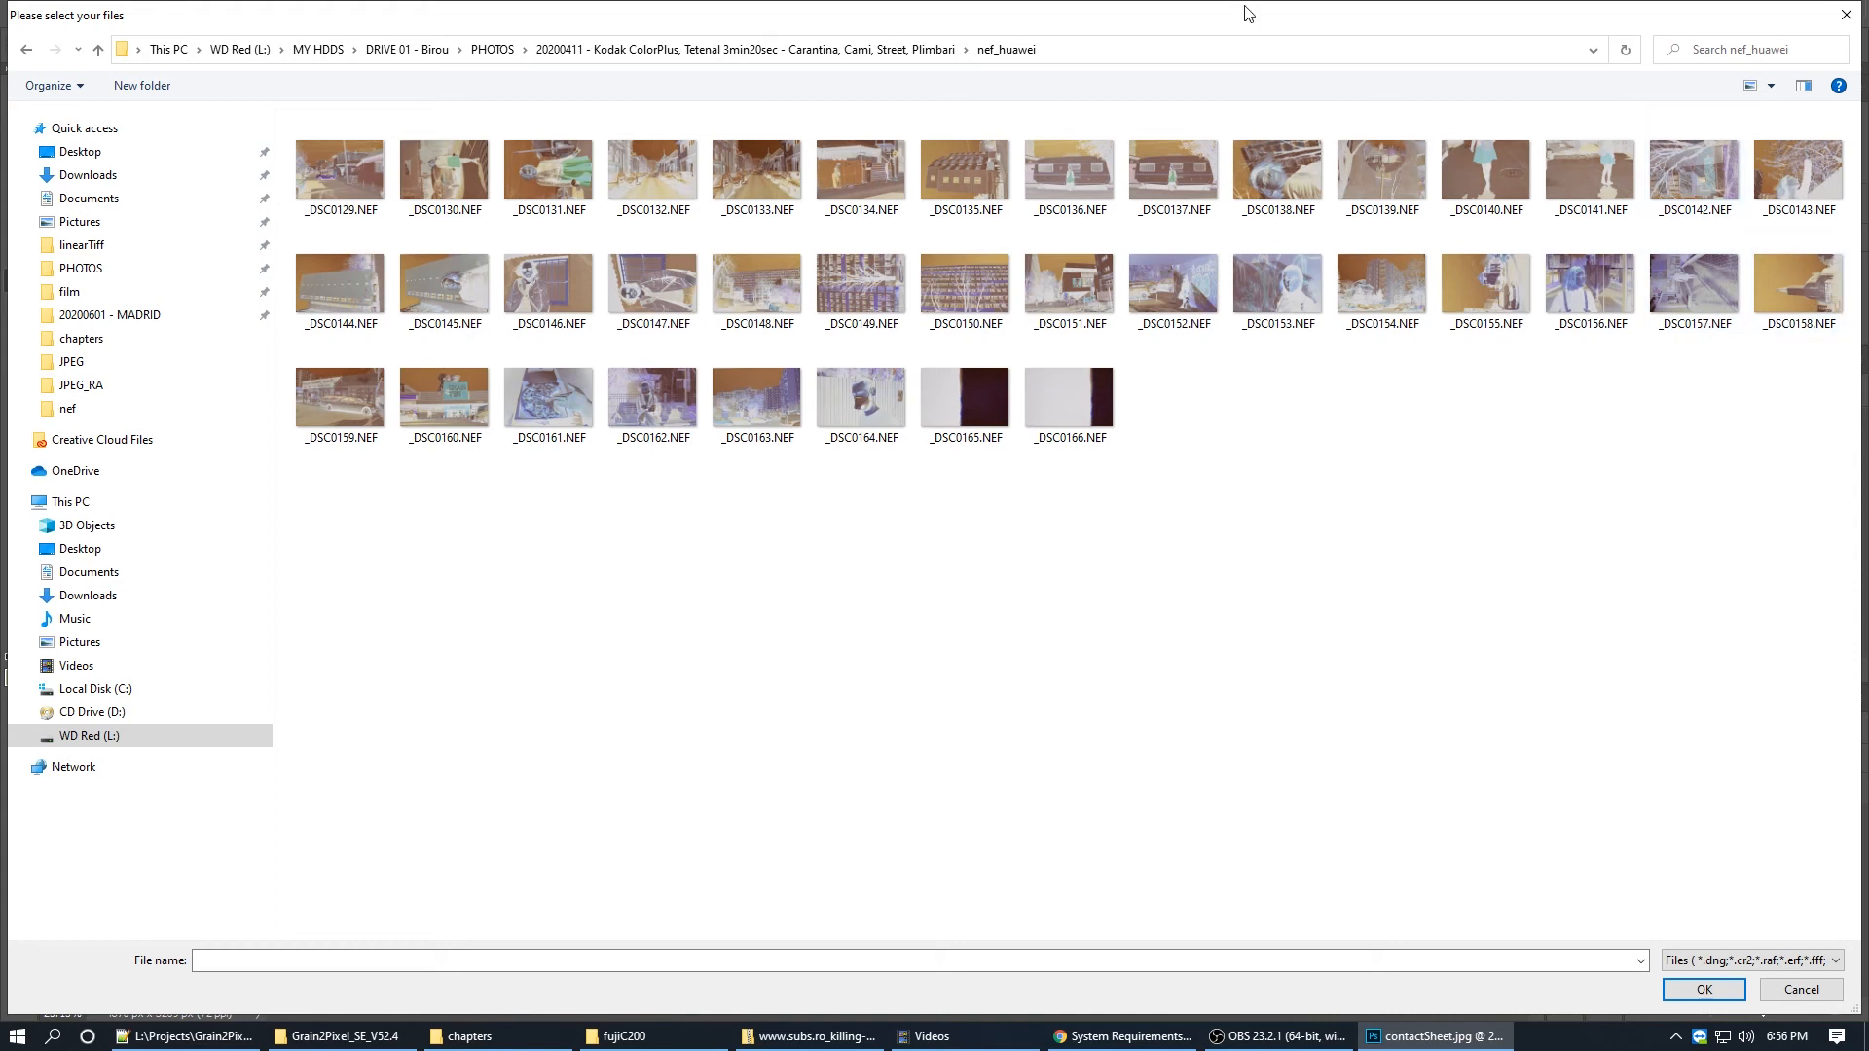
Step: Leave the negatives folder, cancel the file selection and show Grain2Pixel's file saving options
left_click(921, 59)
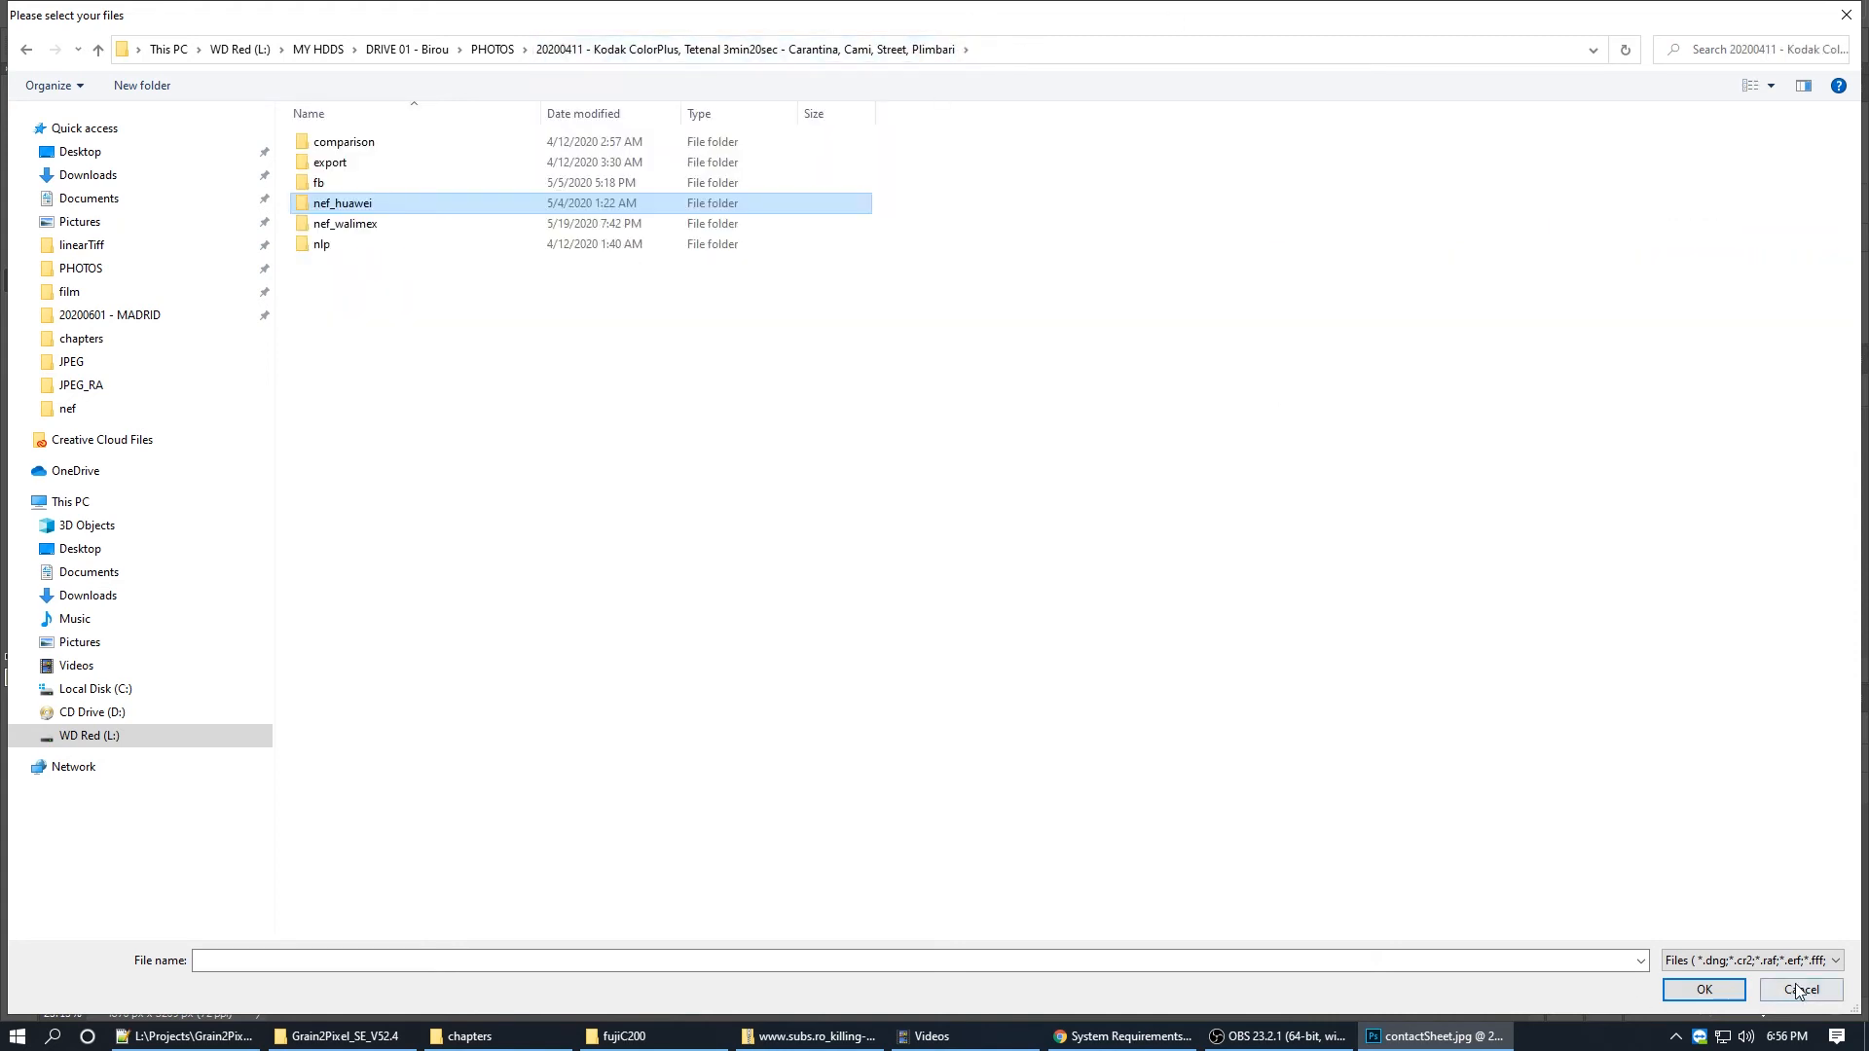
key("Return")
left_click(1401, 410)
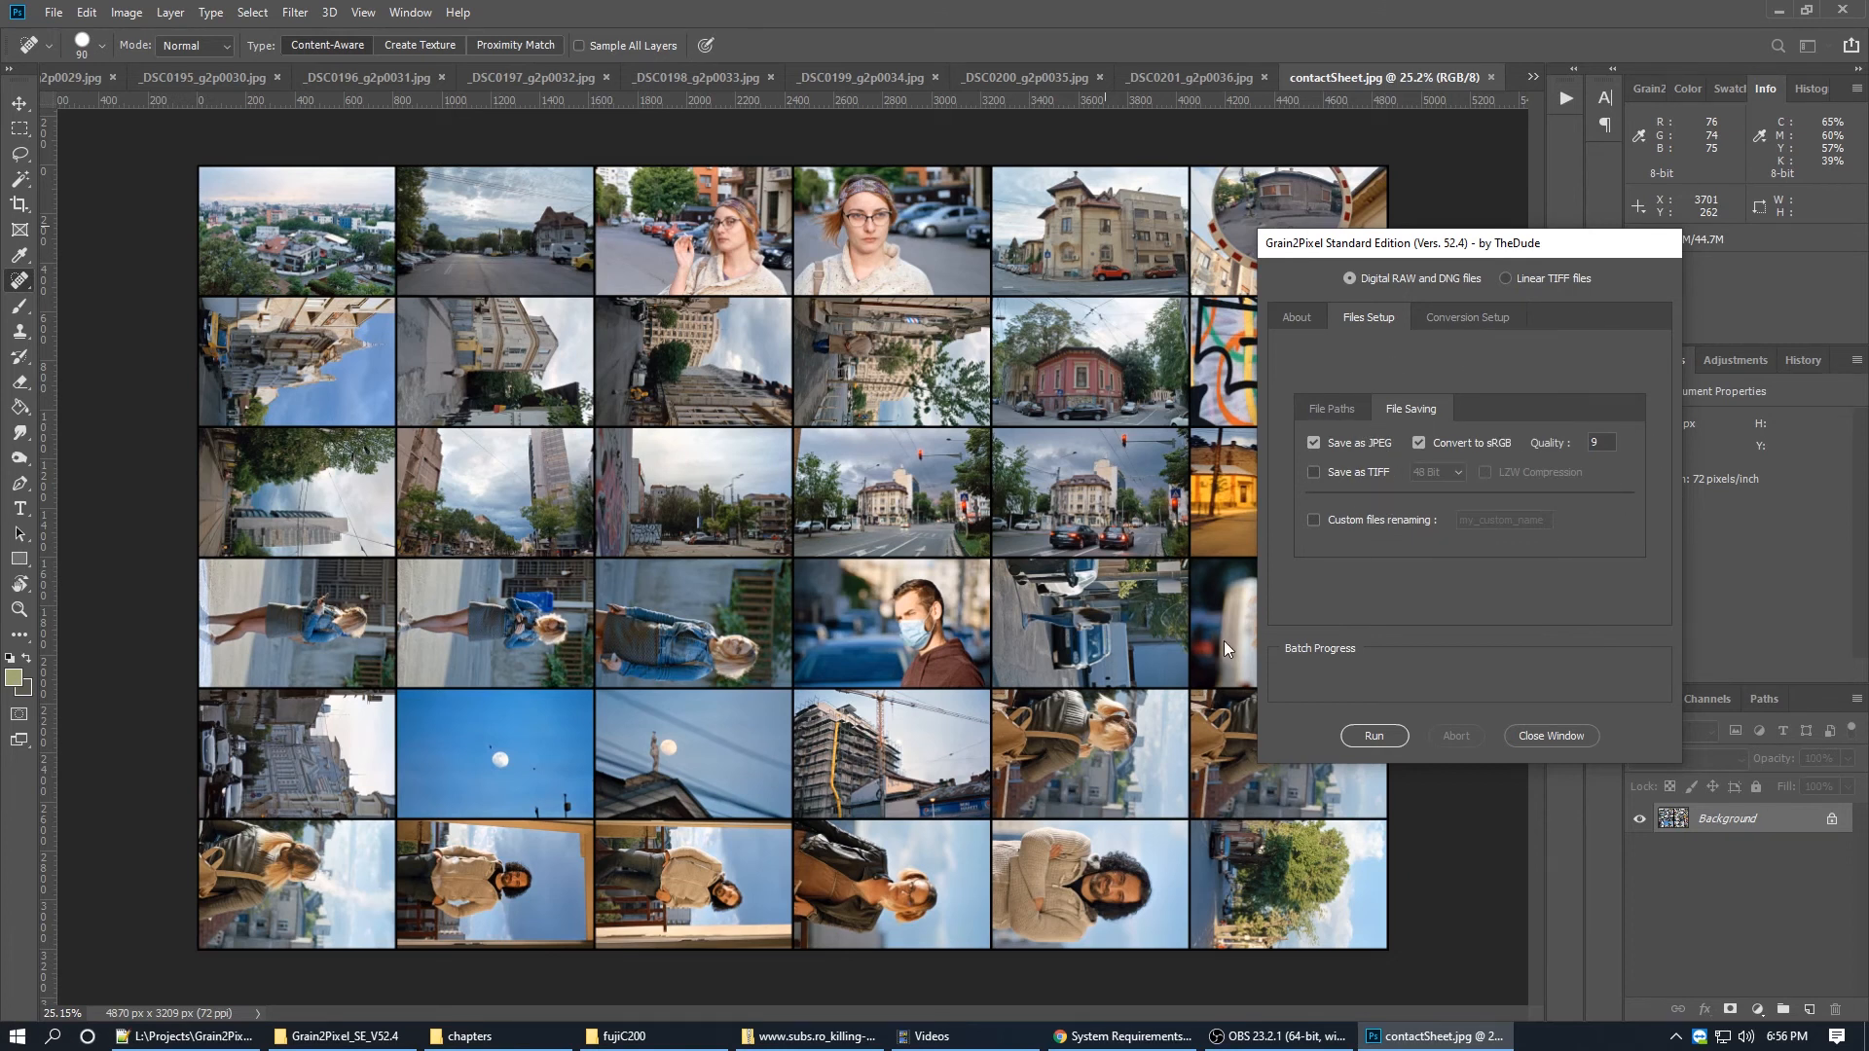
Step: Try switching Grain2Pixel's custom files renaming option on and off for the converted scans
left_click(1328, 521)
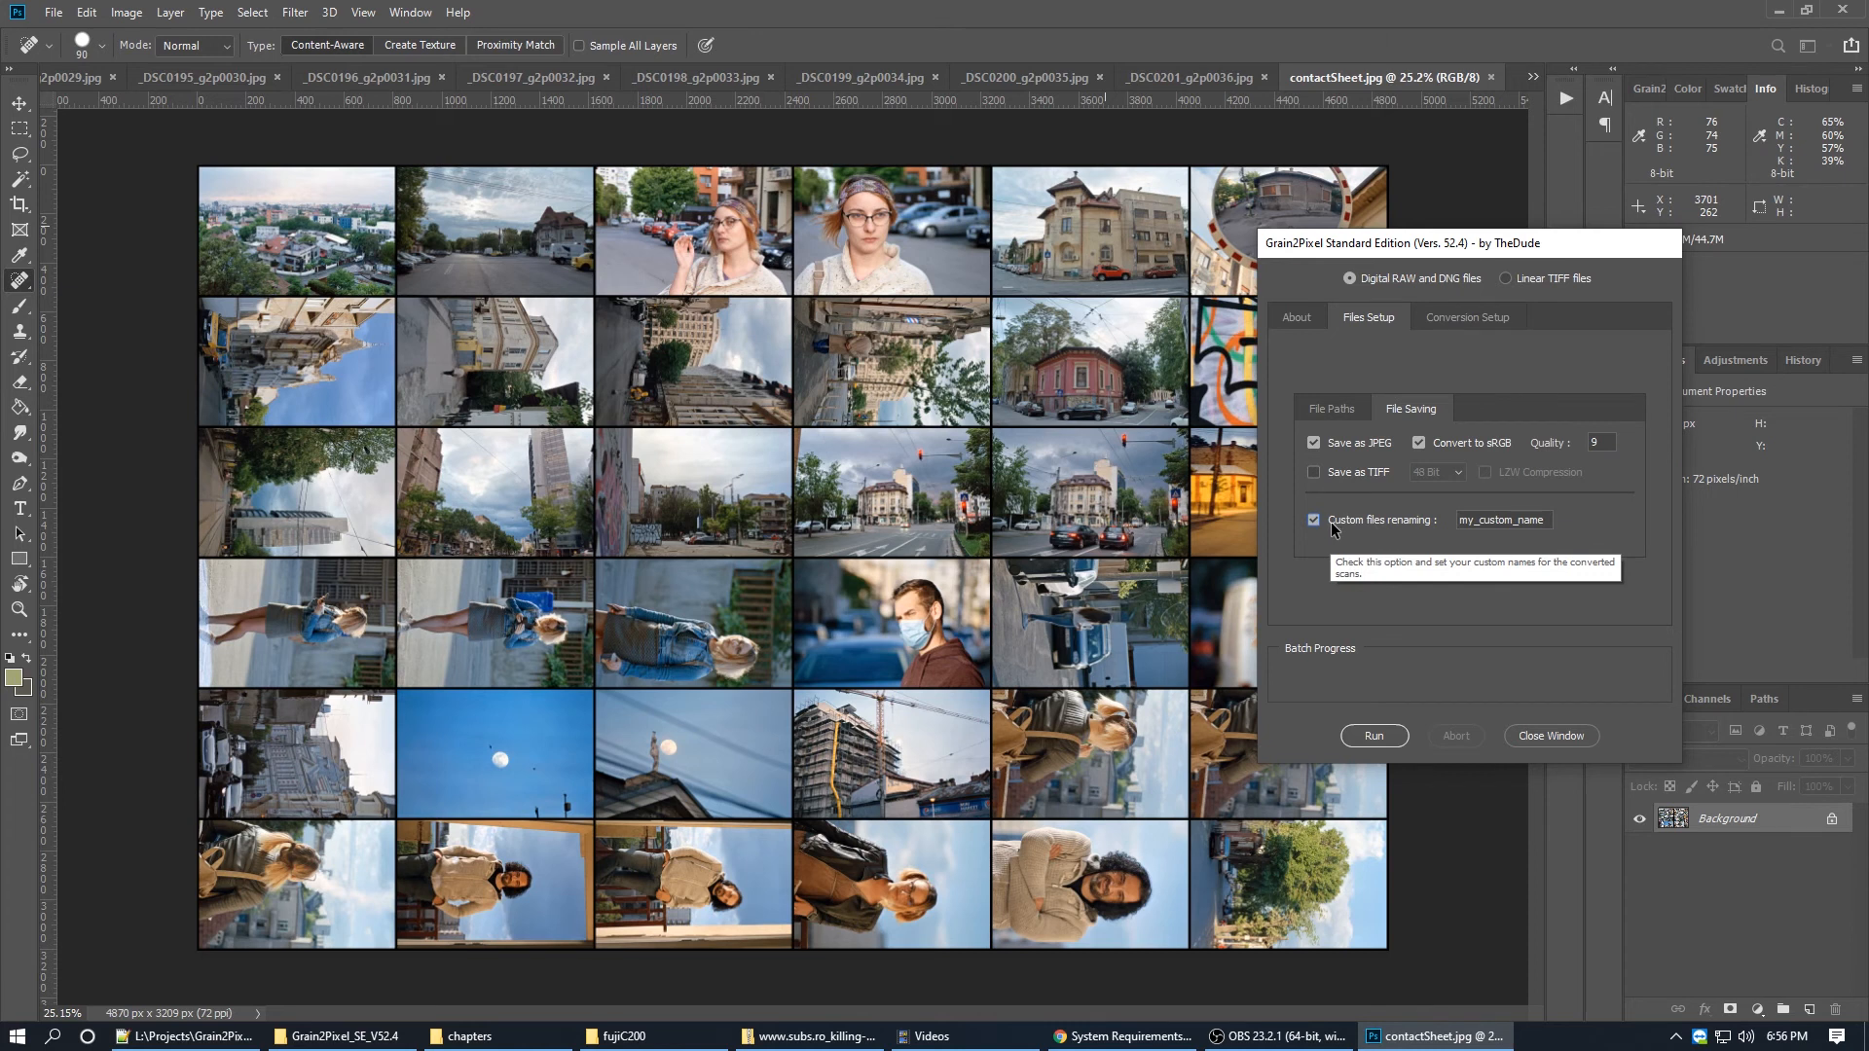
left_click(1323, 522)
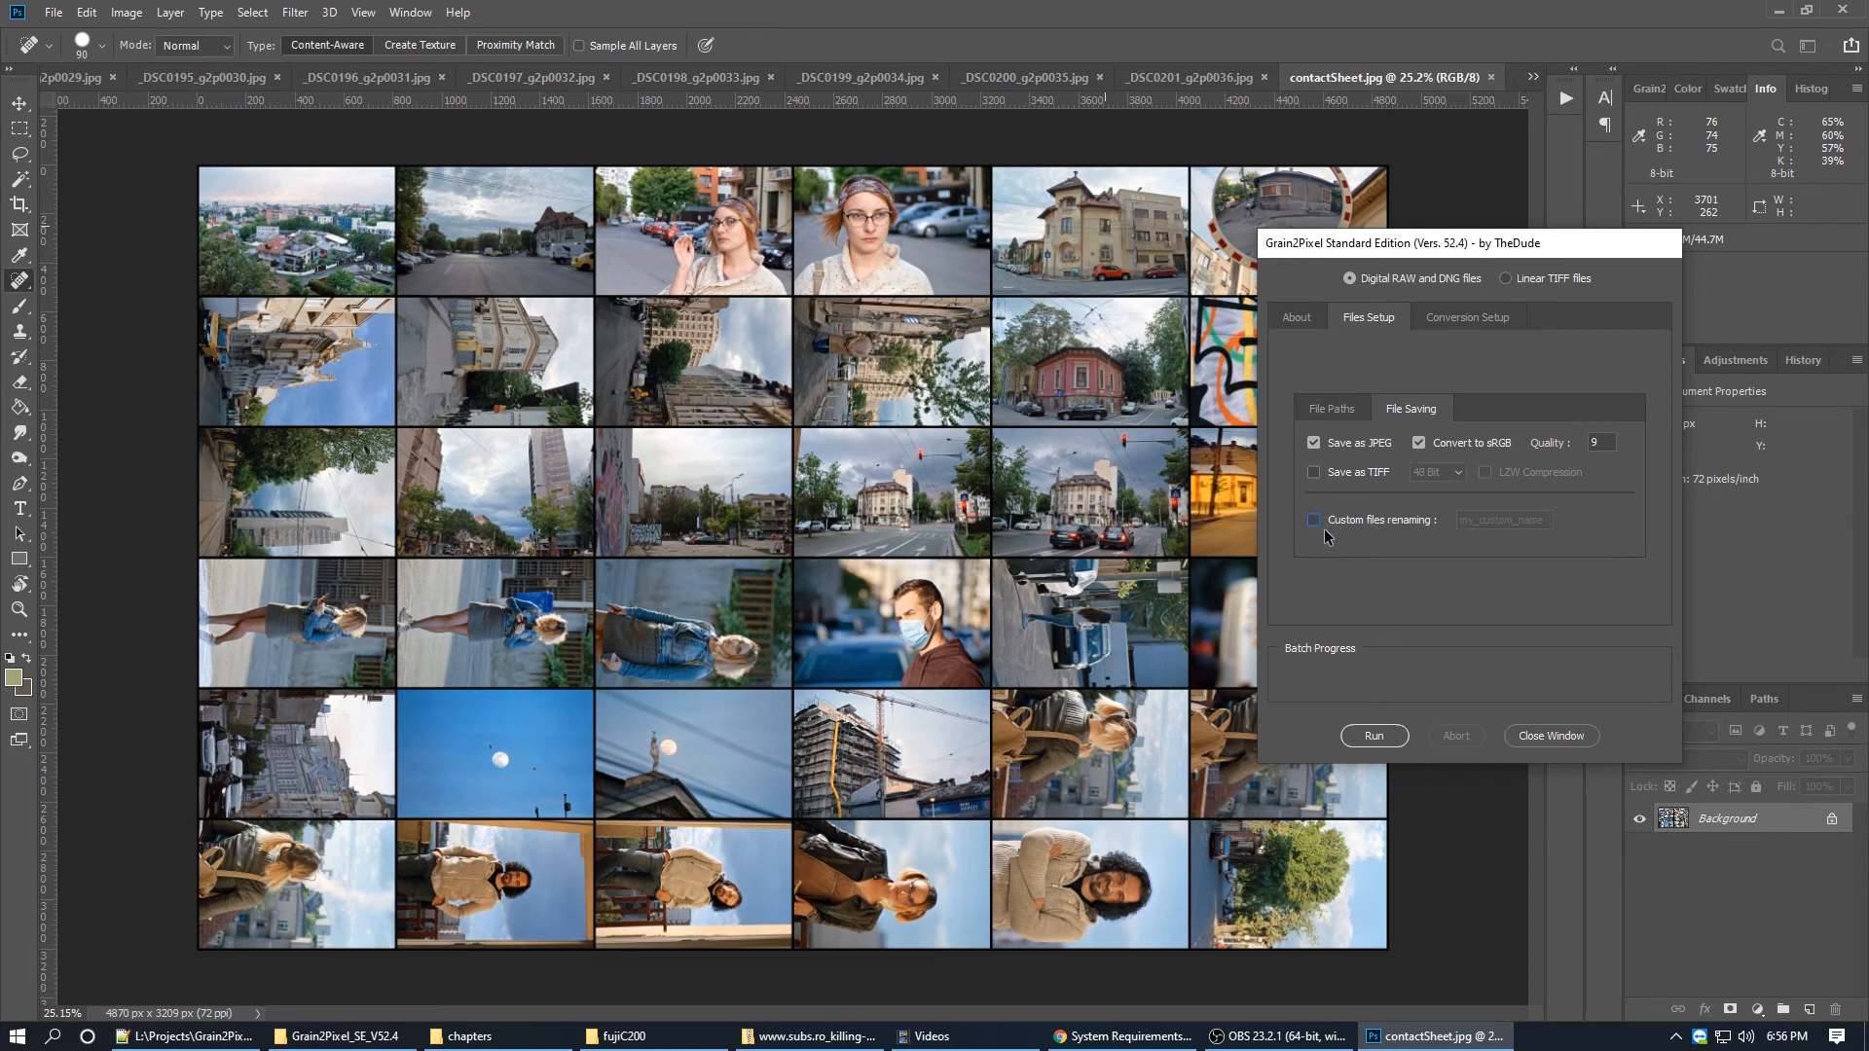
left_click(1421, 522)
left_click(1313, 521)
Step: Review Grain2Pixel's conversion setup, going through the pre-conversion, conversion and post-conversion options
left_click(1467, 321)
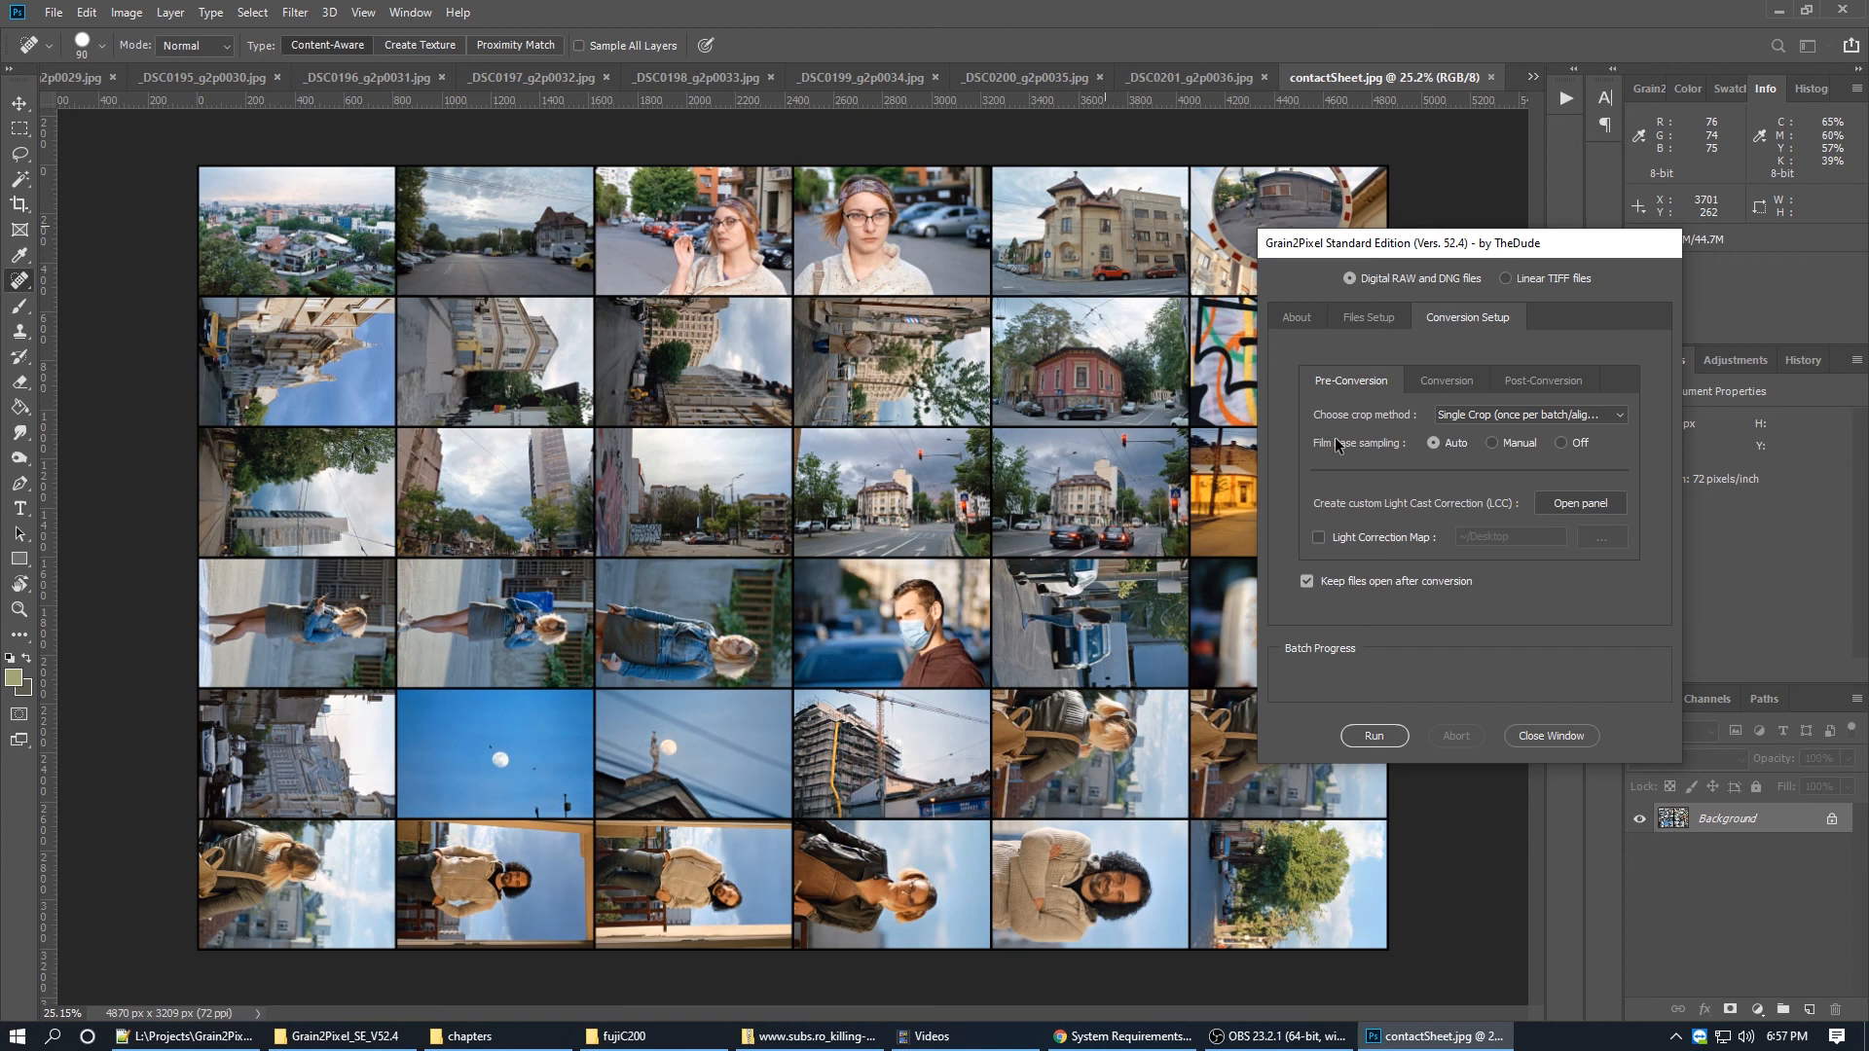
left_click(1452, 380)
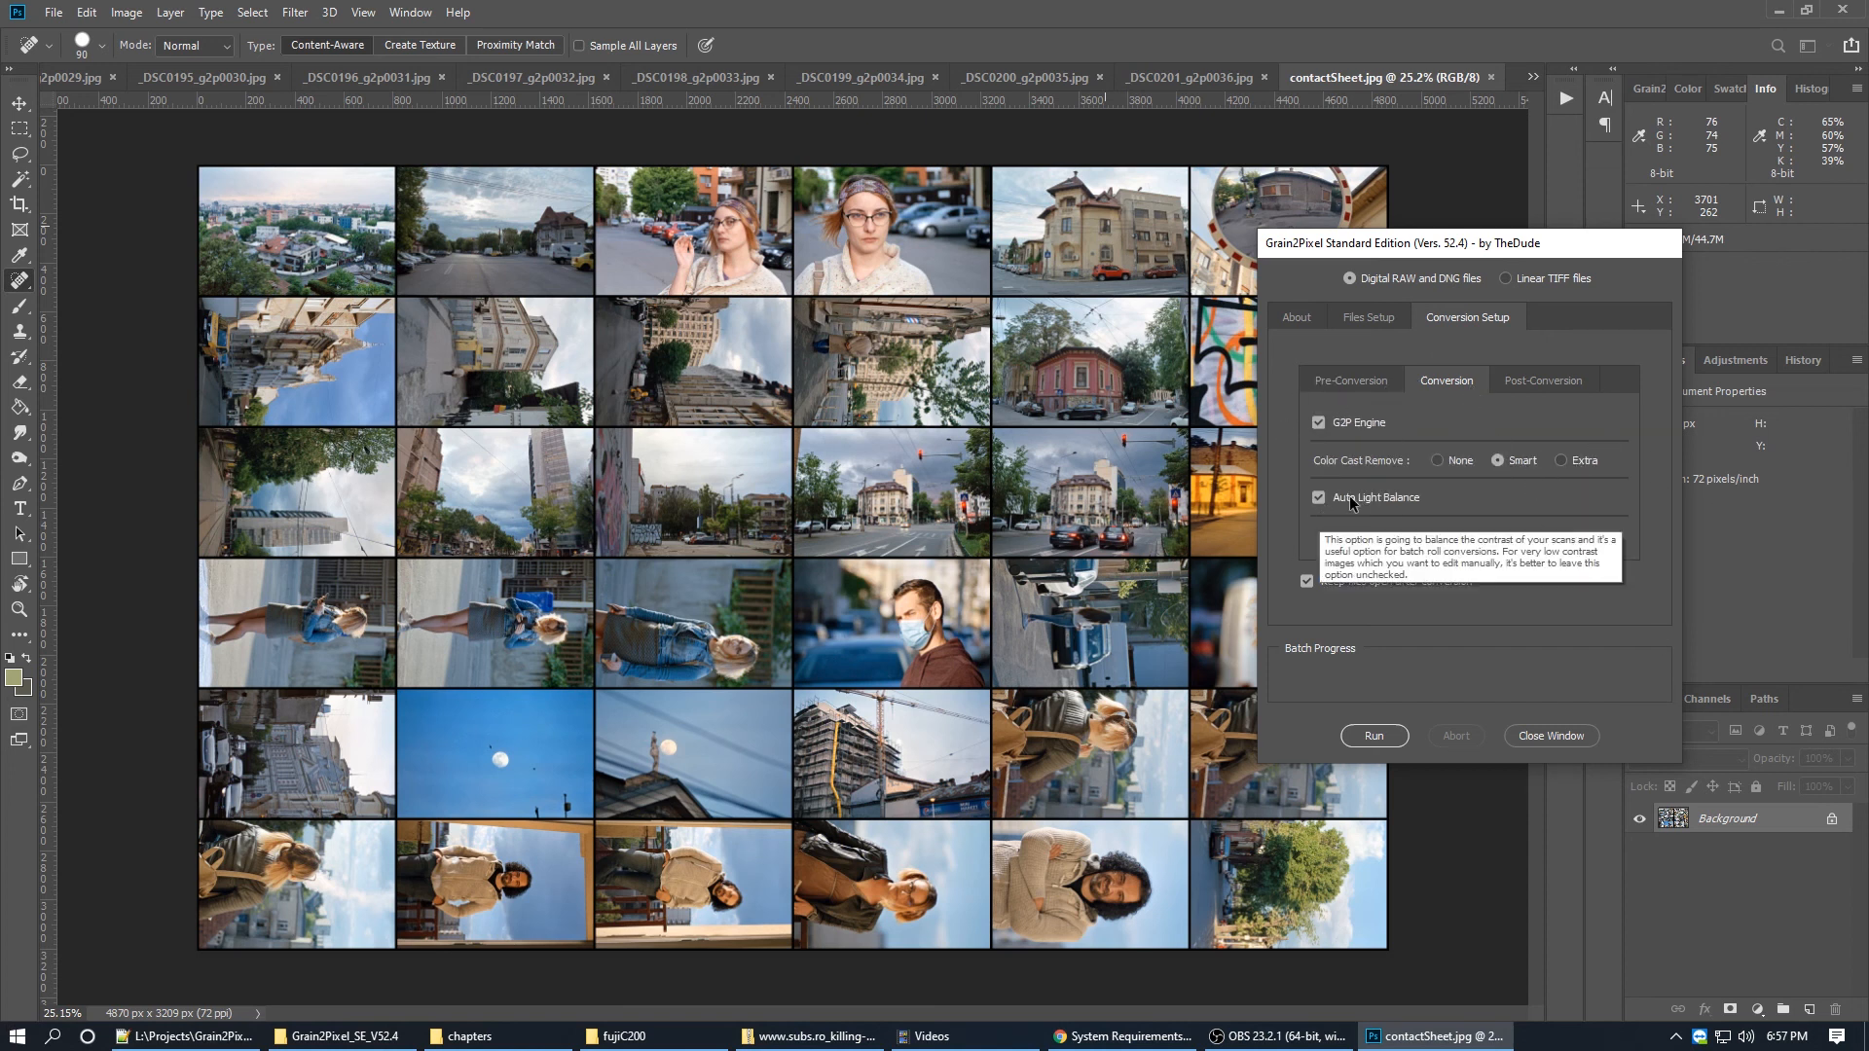
left_click(1542, 384)
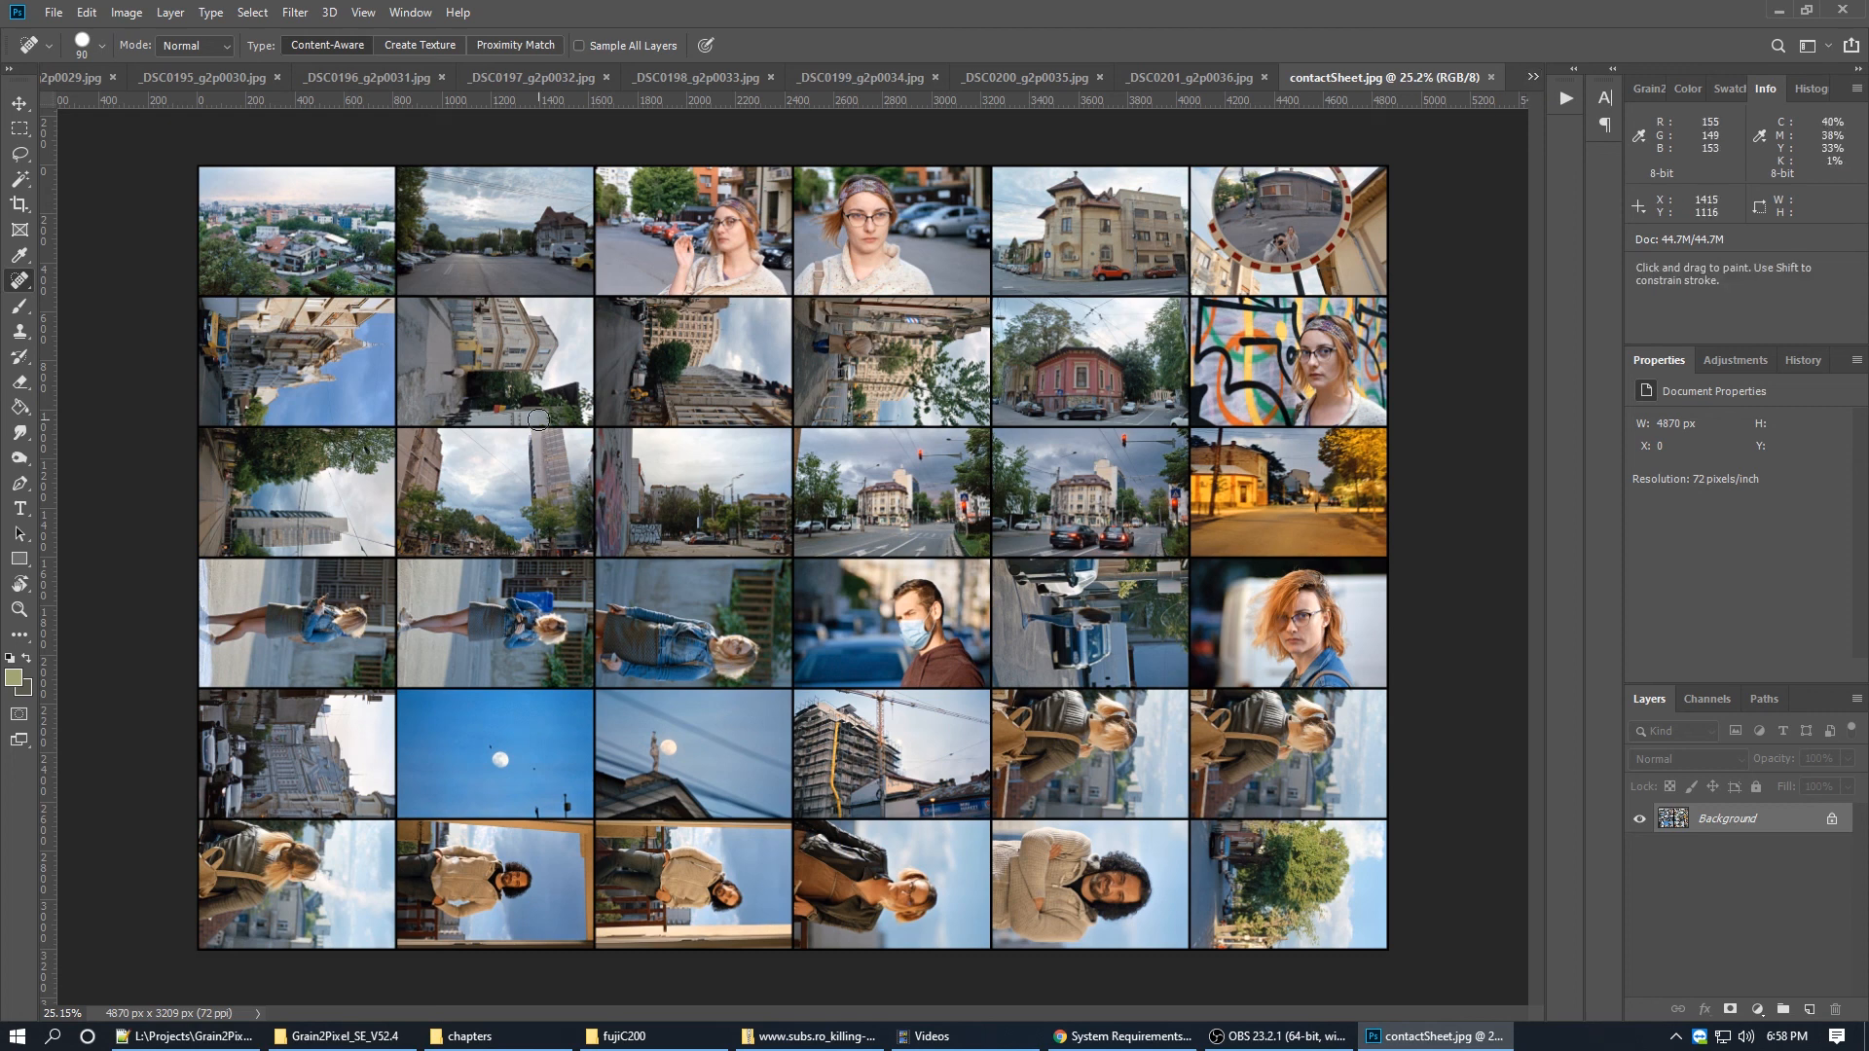
Step: Examine contactSheet.jpg closely and as a whole to compare all the converted frames
scroll(658, 506, "up", 10)
scroll(681, 530, "down", 12)
scroll(703, 572, "up", 5)
scroll(711, 569, "down", 2)
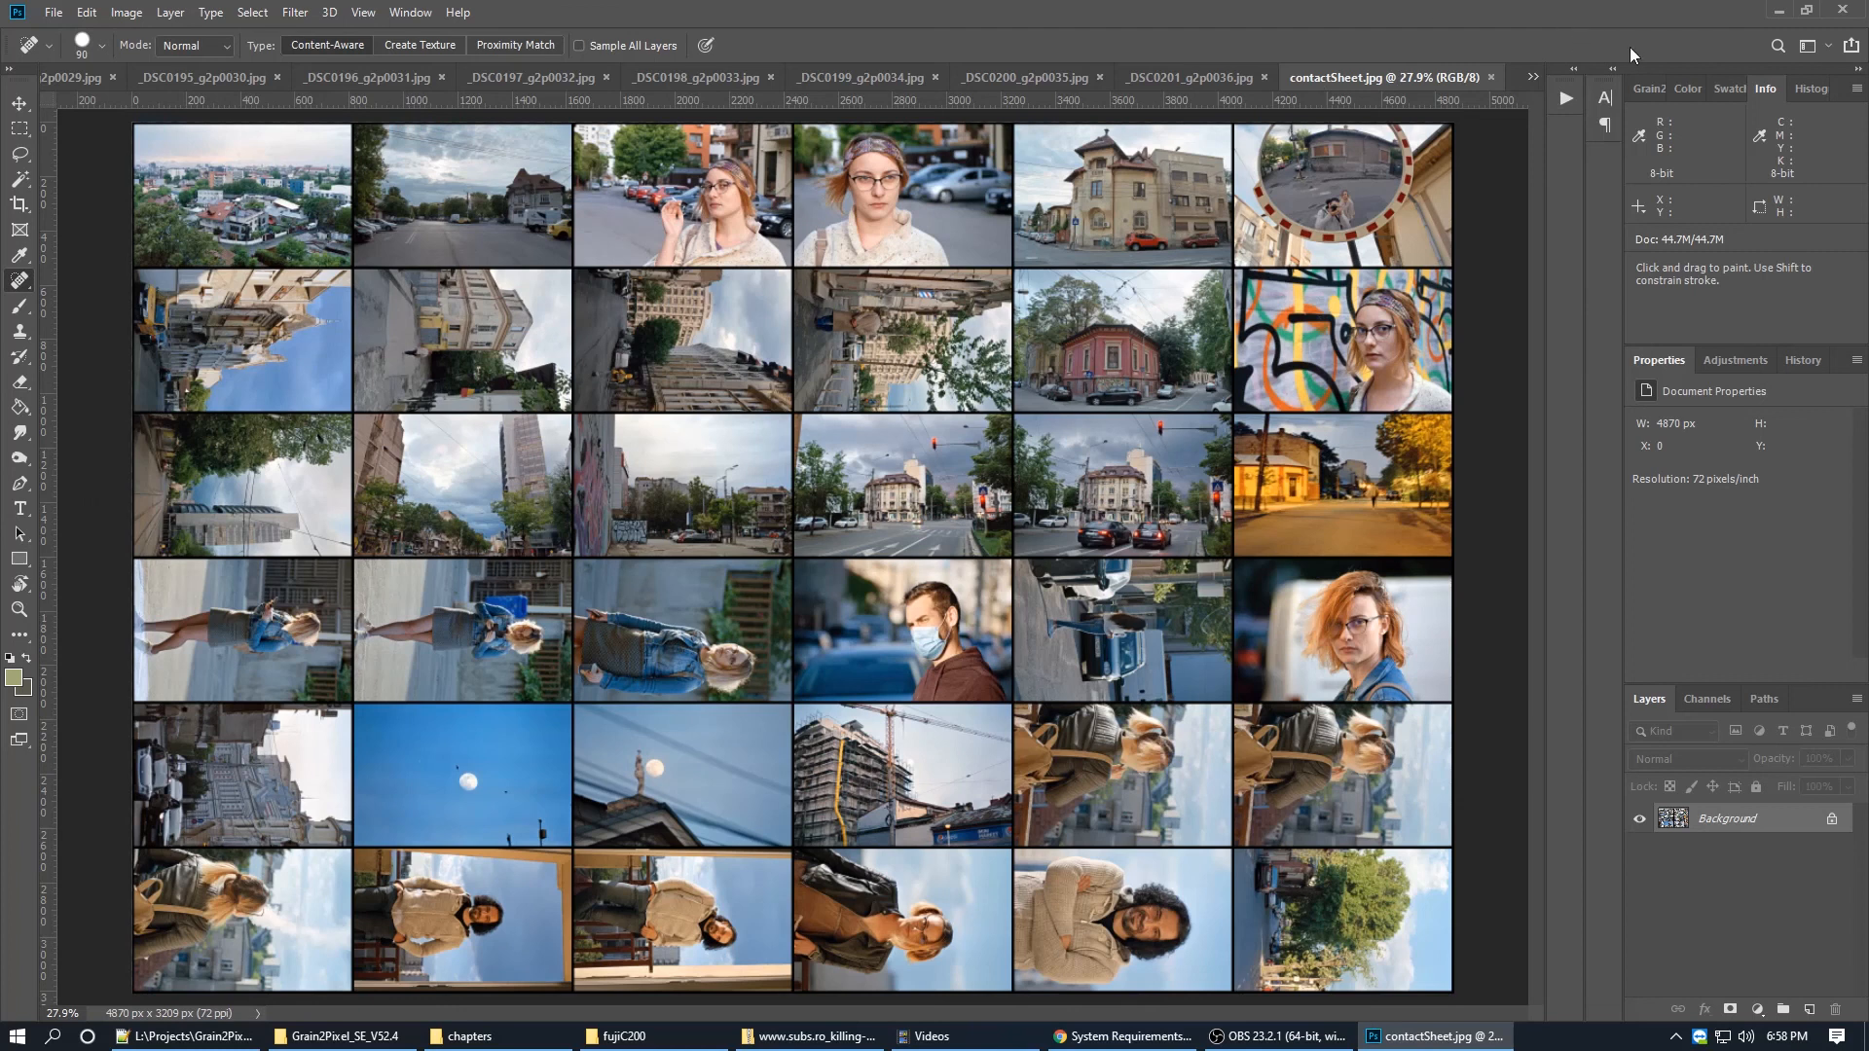
Step: Go through the converted frames in order up to _DSC0177_g2p0013.jpg, examining their colours, contrast and orientation
key("ctrl+Tab")
key("ctrl+Tab")
key("ctrl+Tab")
key("ctrl+Tab")
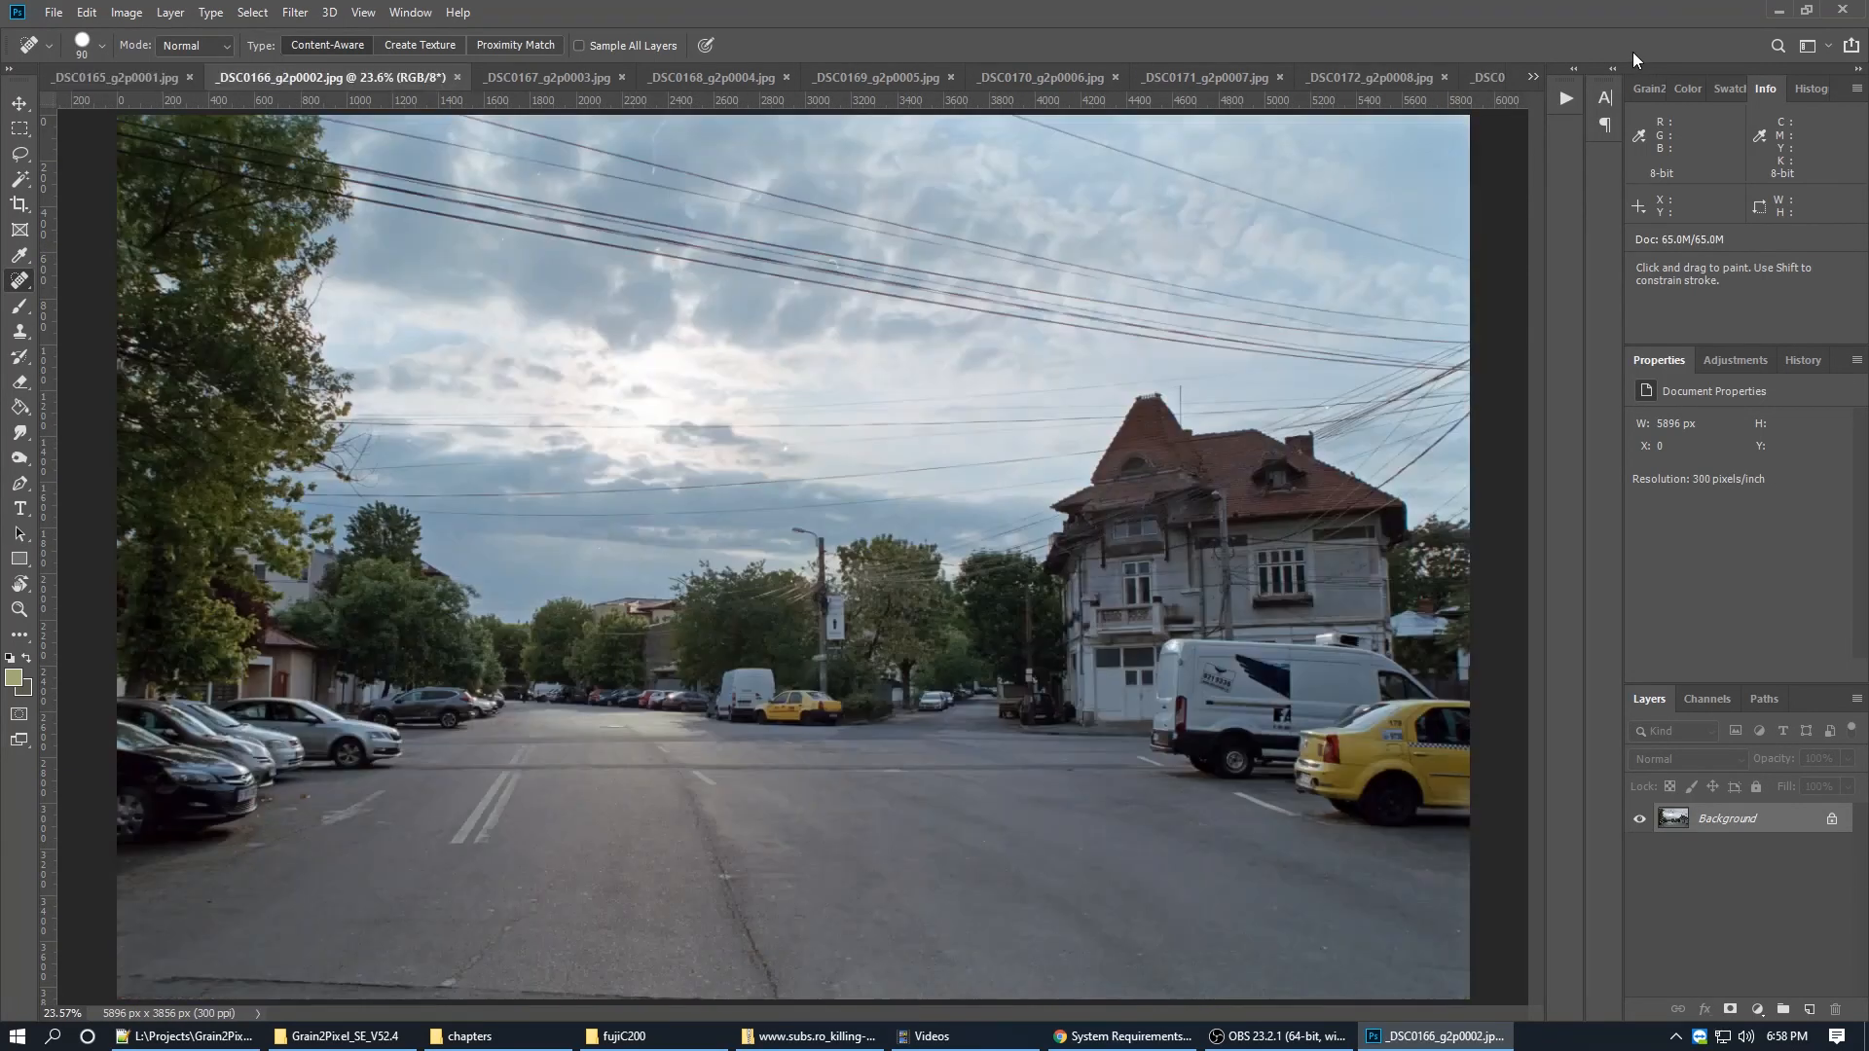
key("ctrl+Tab")
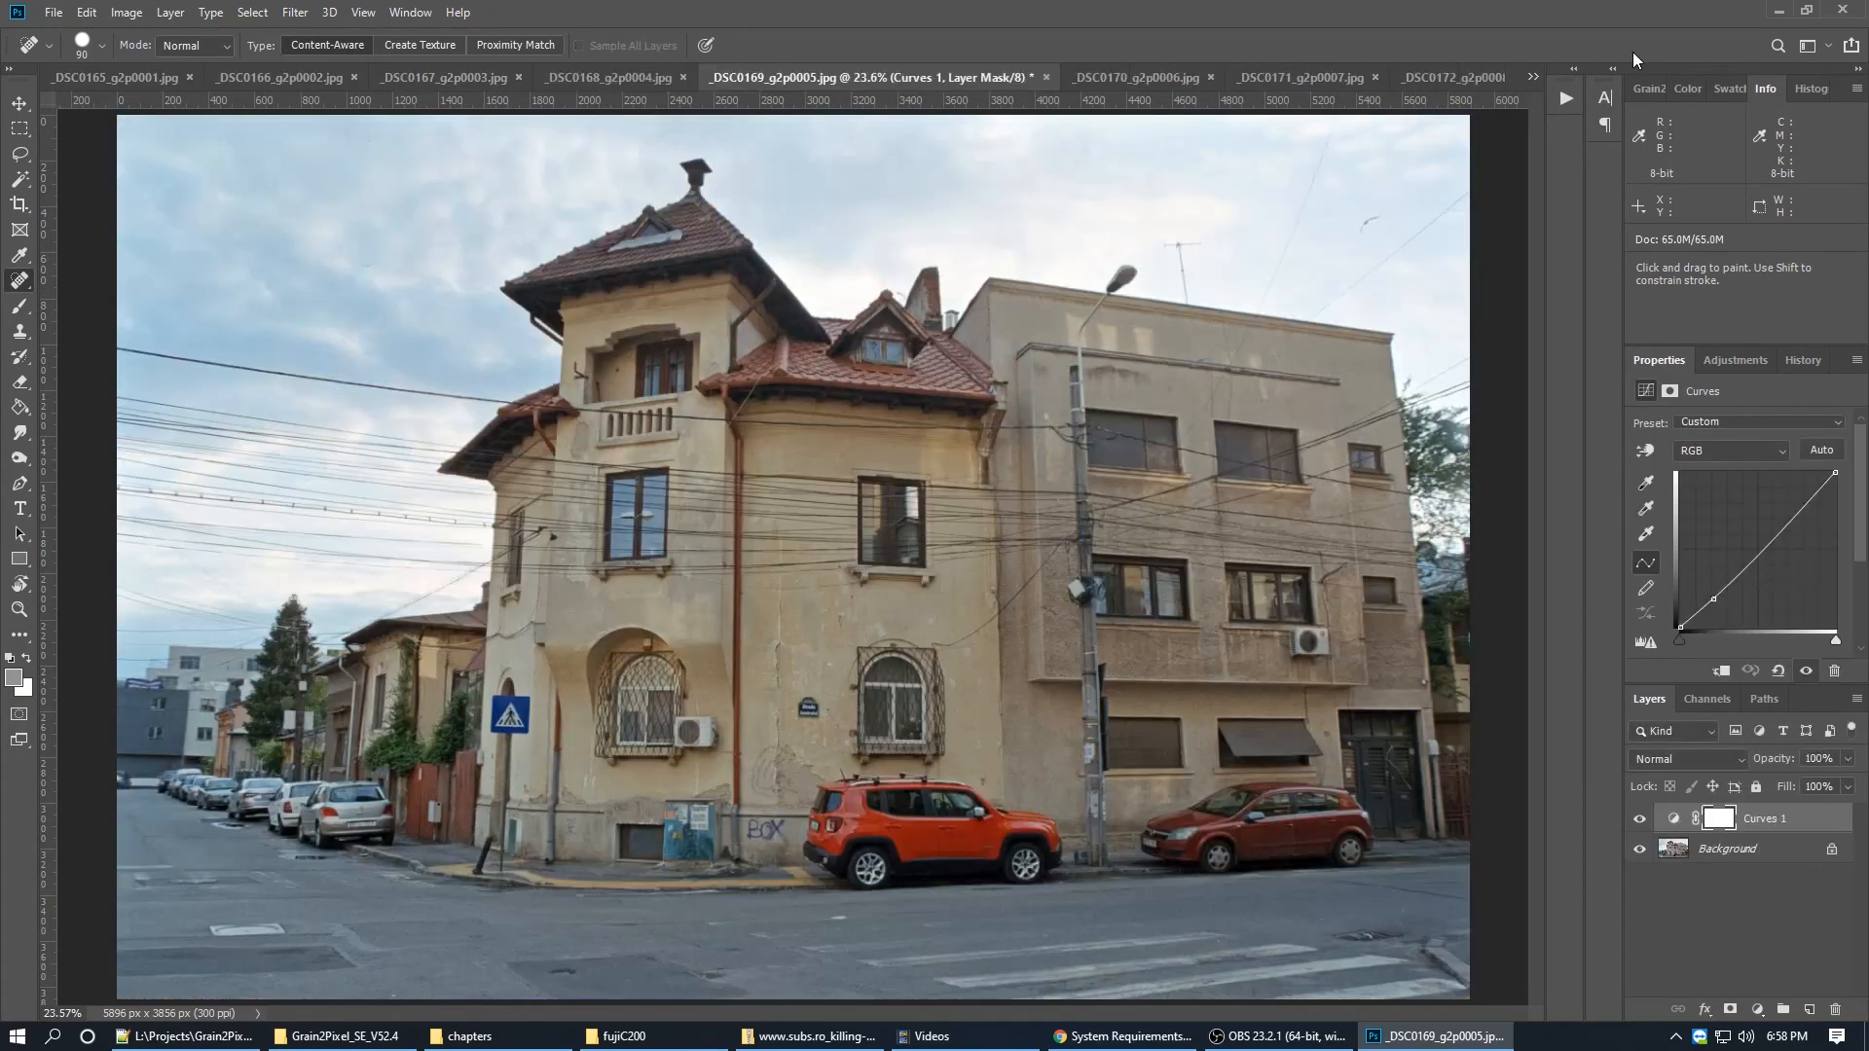
key("ctrl+Tab")
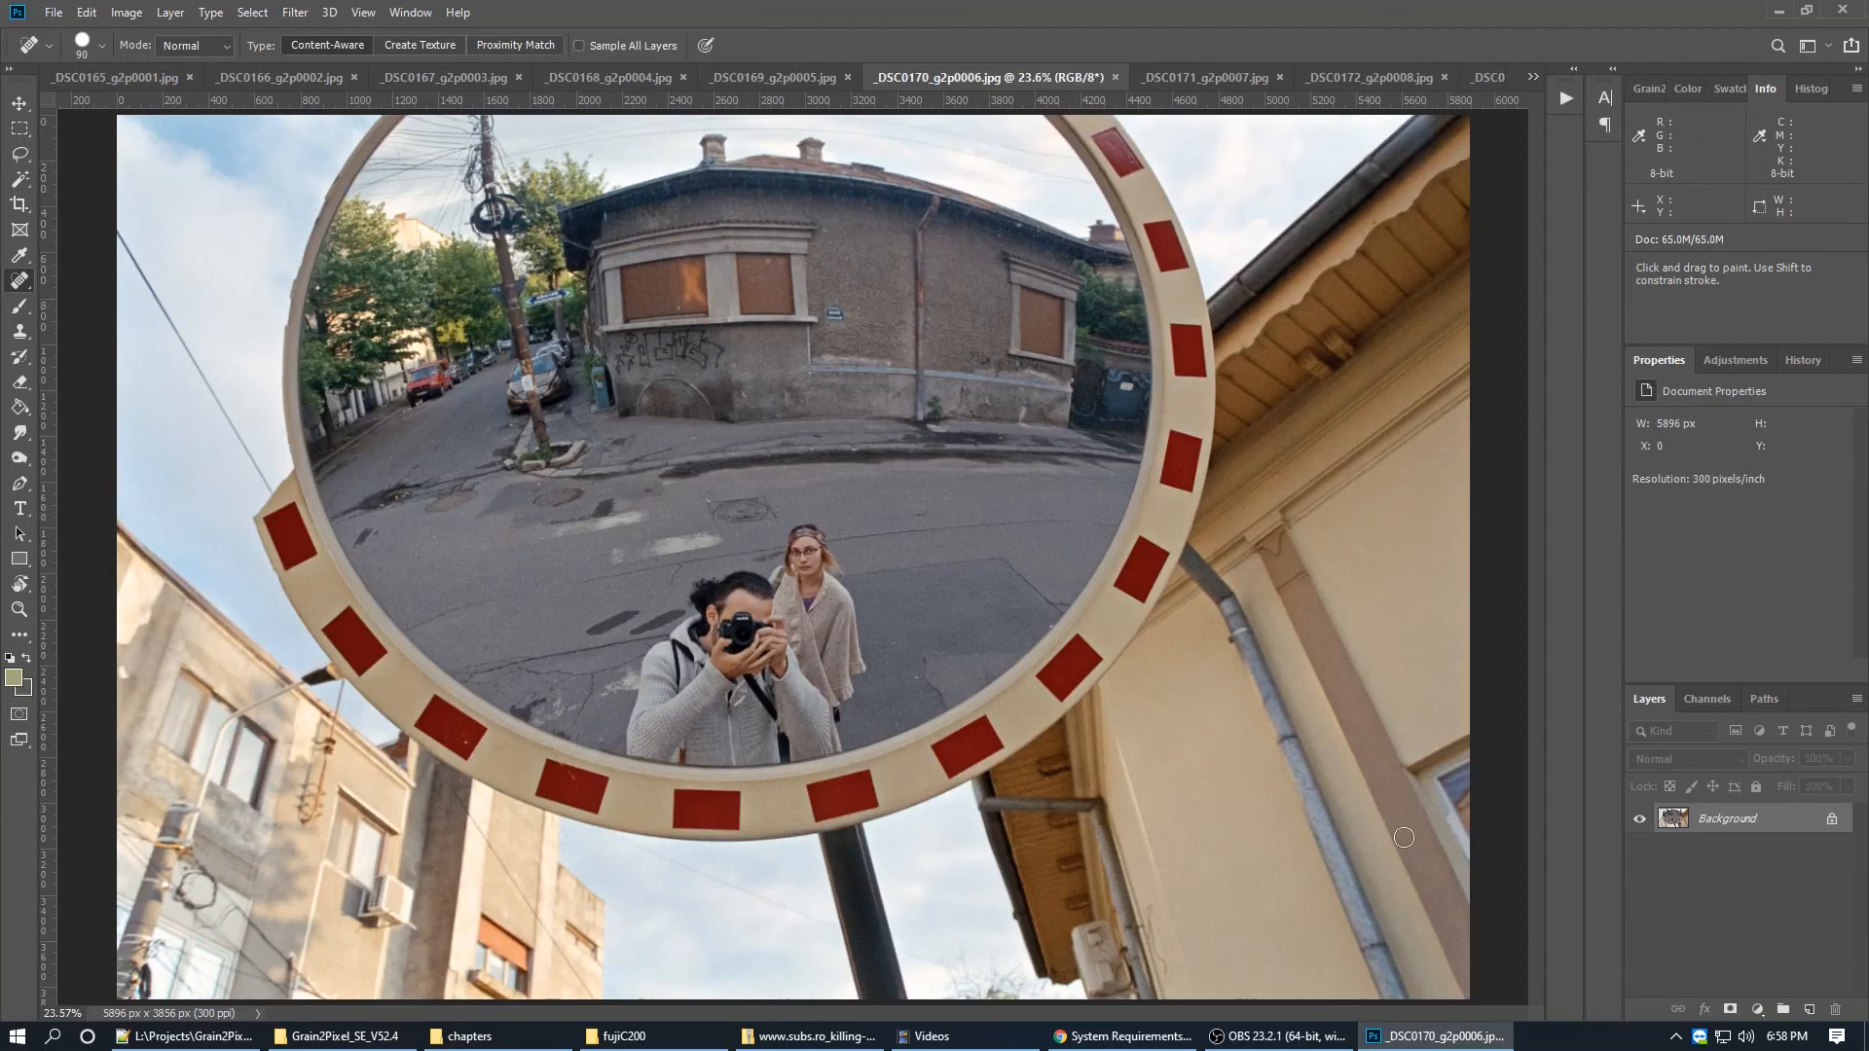
key("ctrl+Tab")
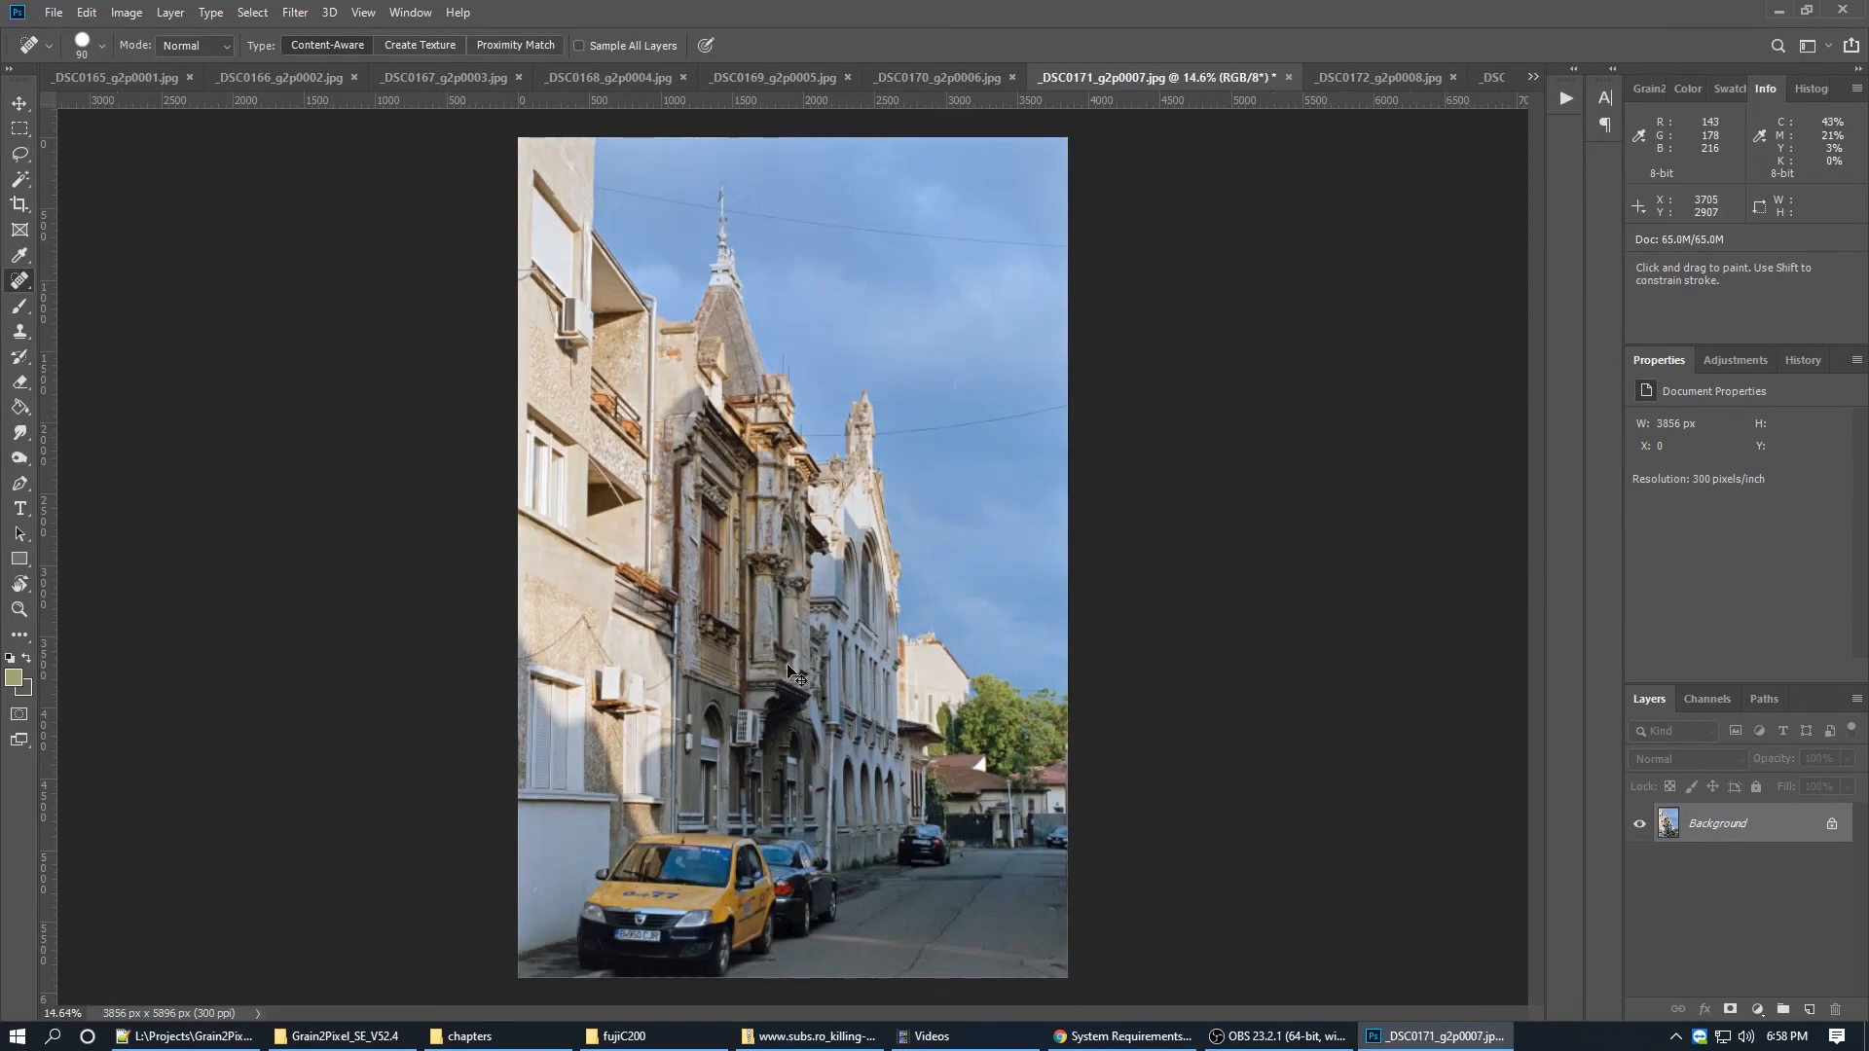
key("ctrl+Tab")
left_click(1113, 76)
key("ctrl+Tab")
key("ctrl+Tab")
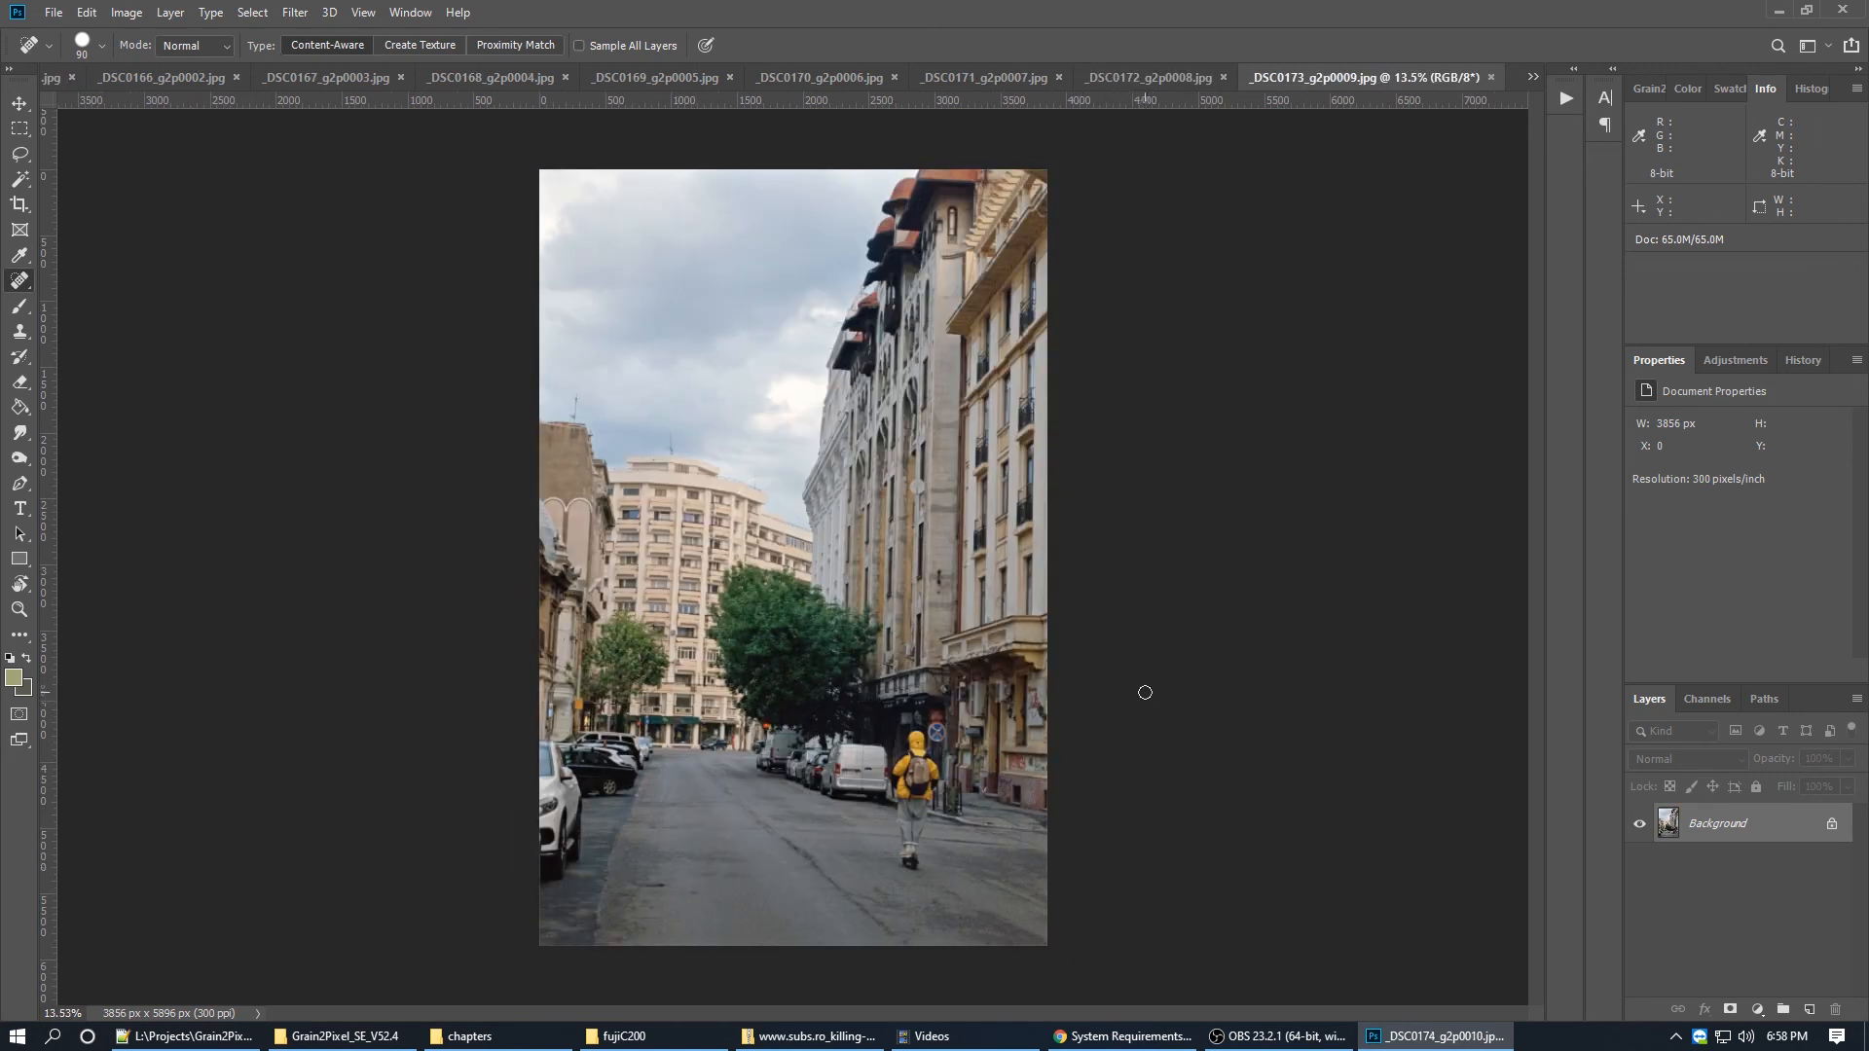
key("ctrl+Tab")
key("ctrl+Tab")
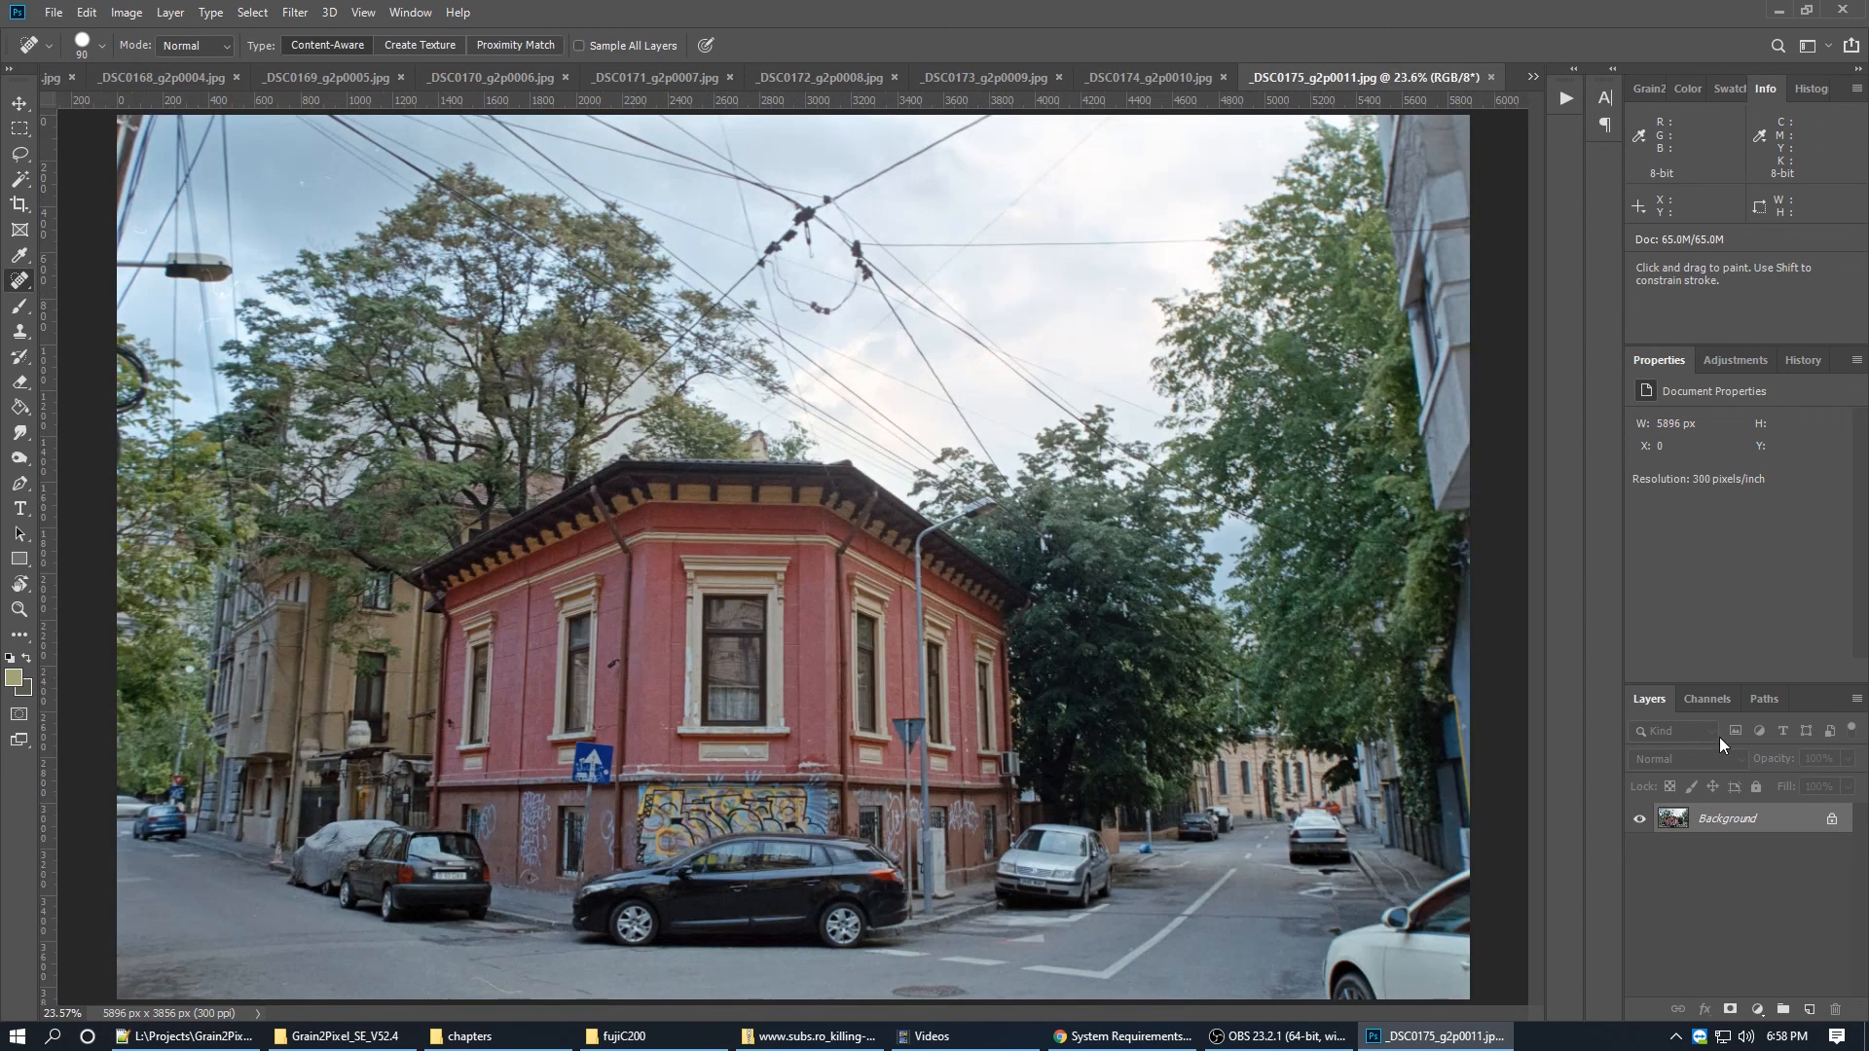
key("ctrl+Tab")
key("ctrl+Tab")
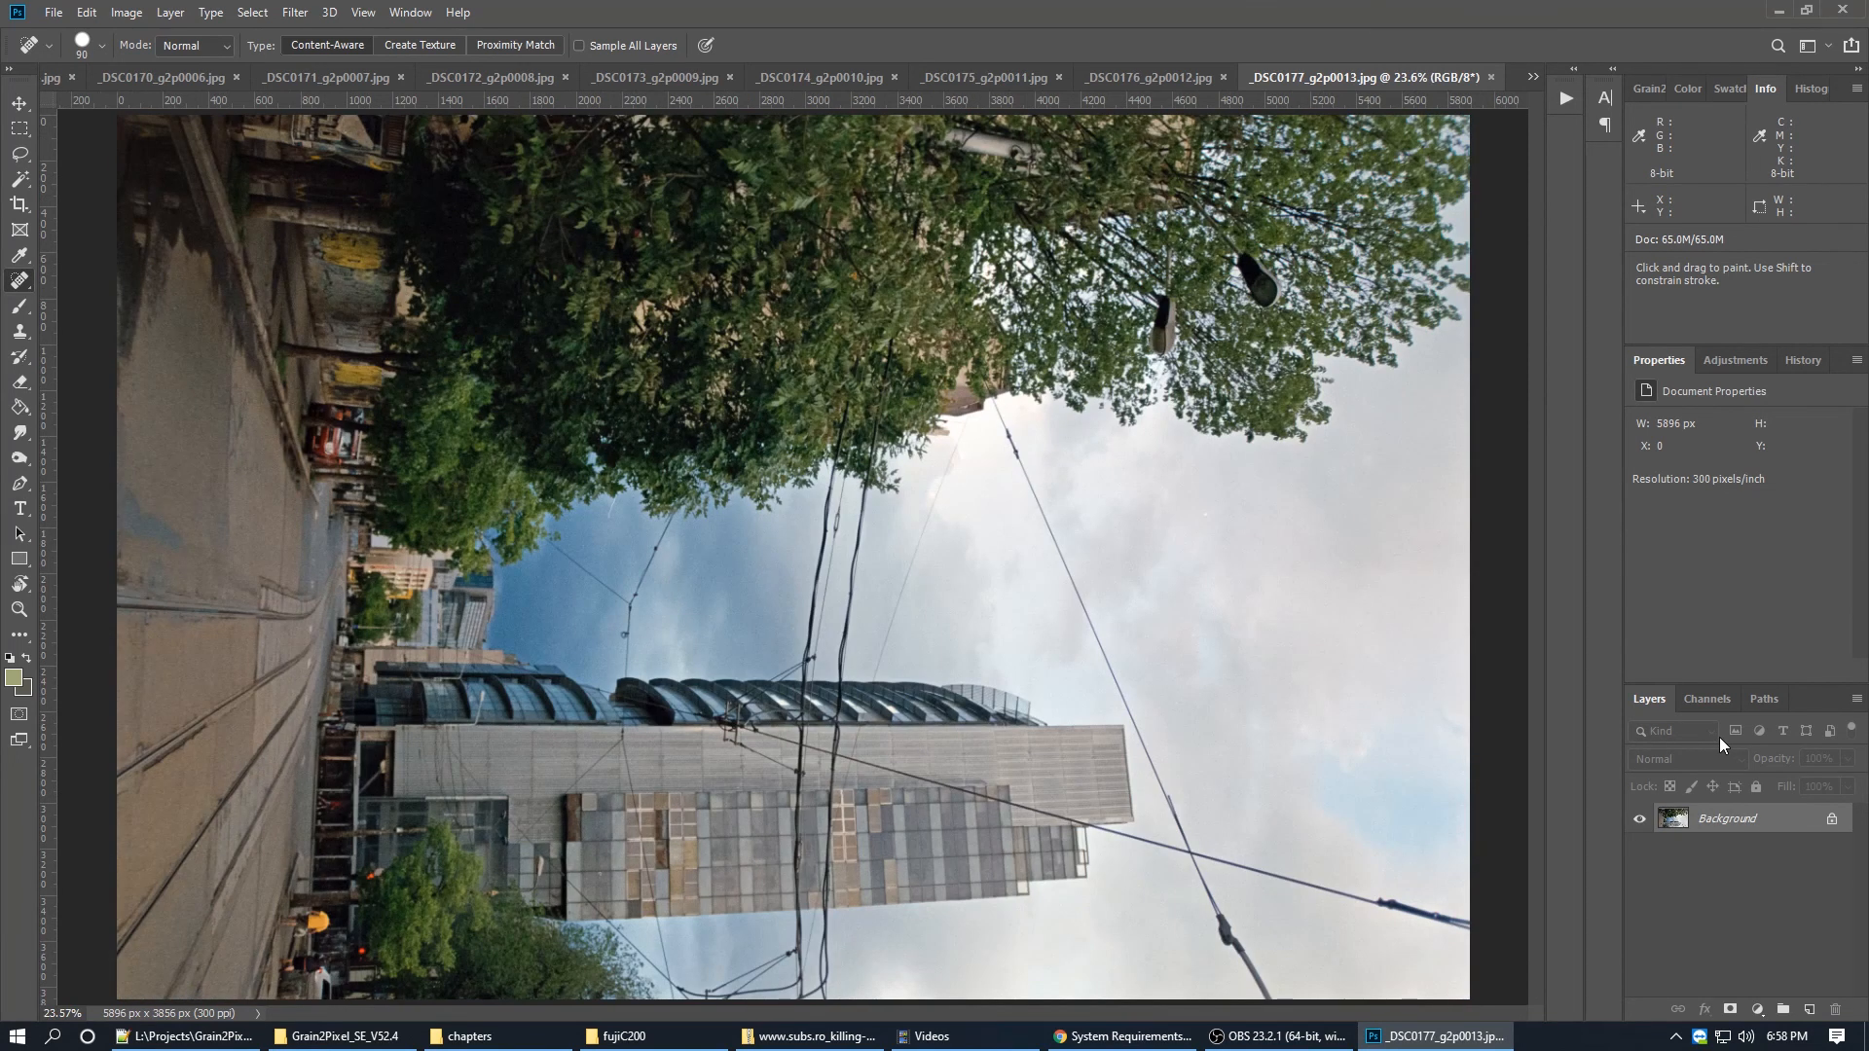
Step: Rotate the tower and tram-track street photo _DSC0177_g2p0013.jpg 90° counterclockwise and activate the Move tool
key("F2")
key("super")
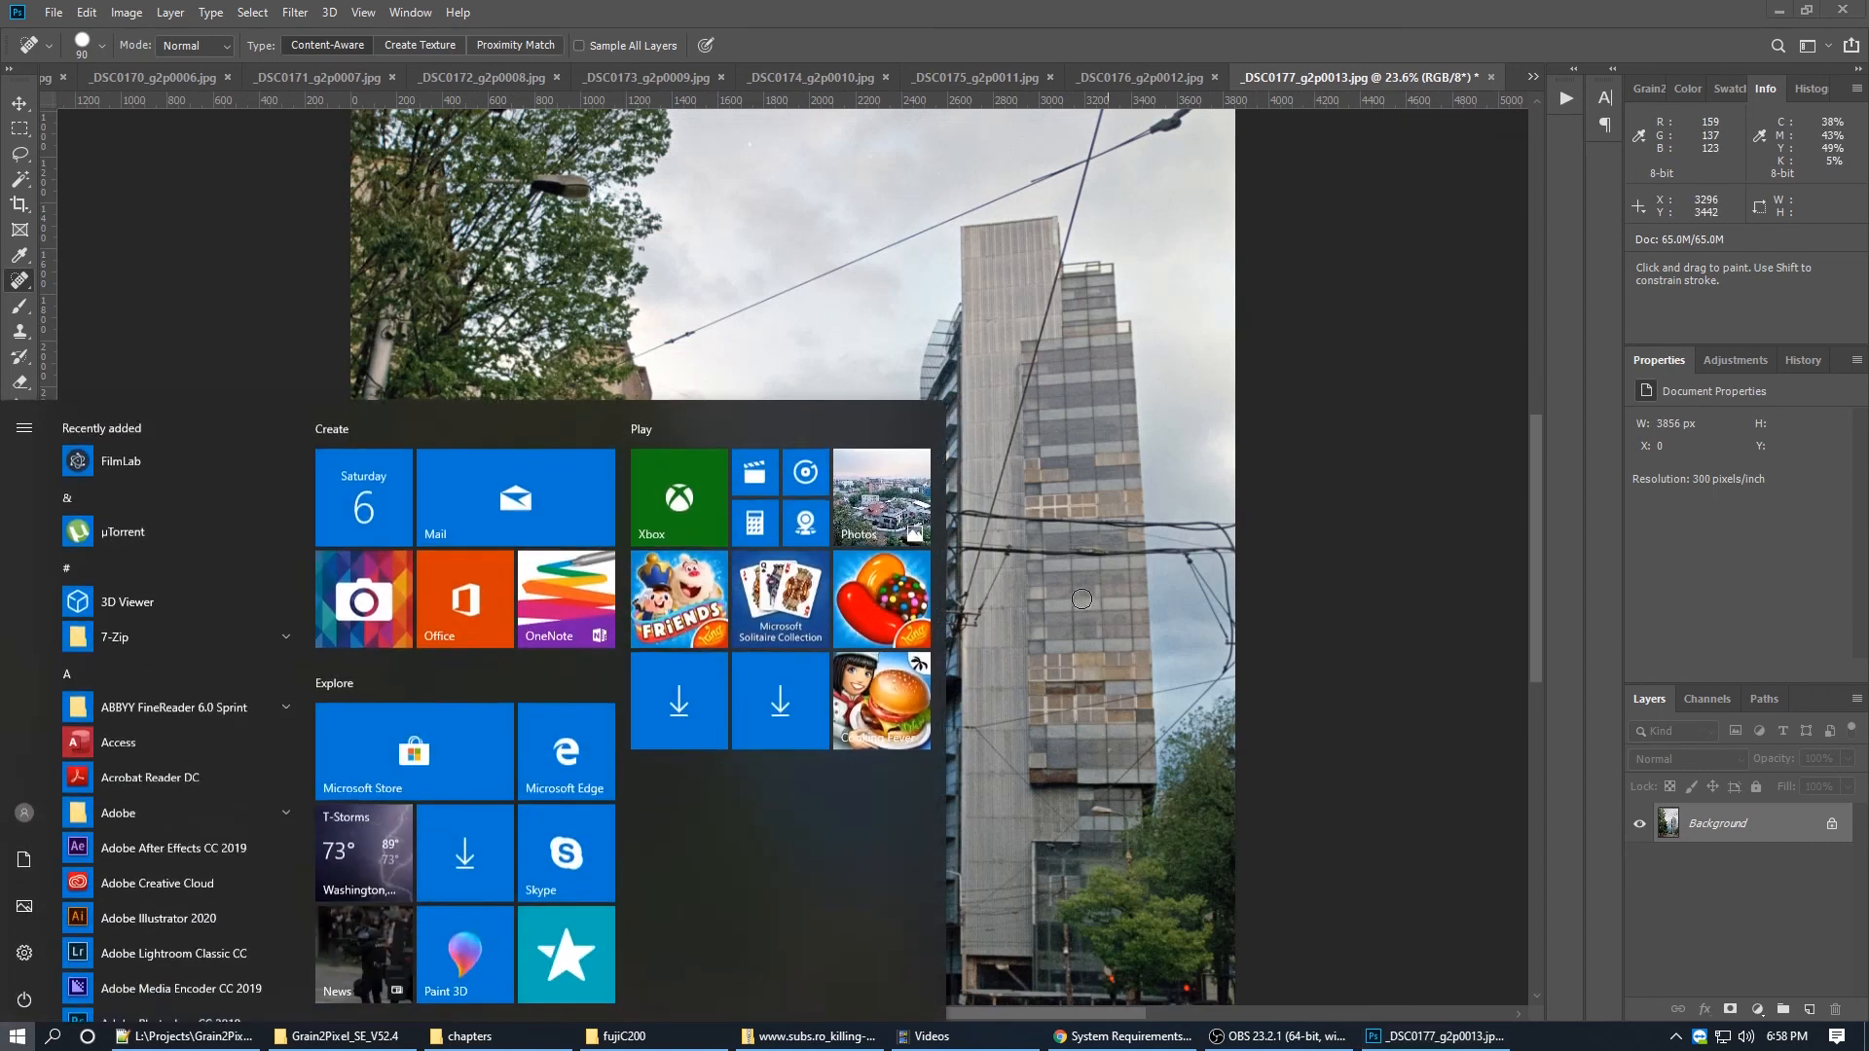
key("Escape")
key("ctrl+0")
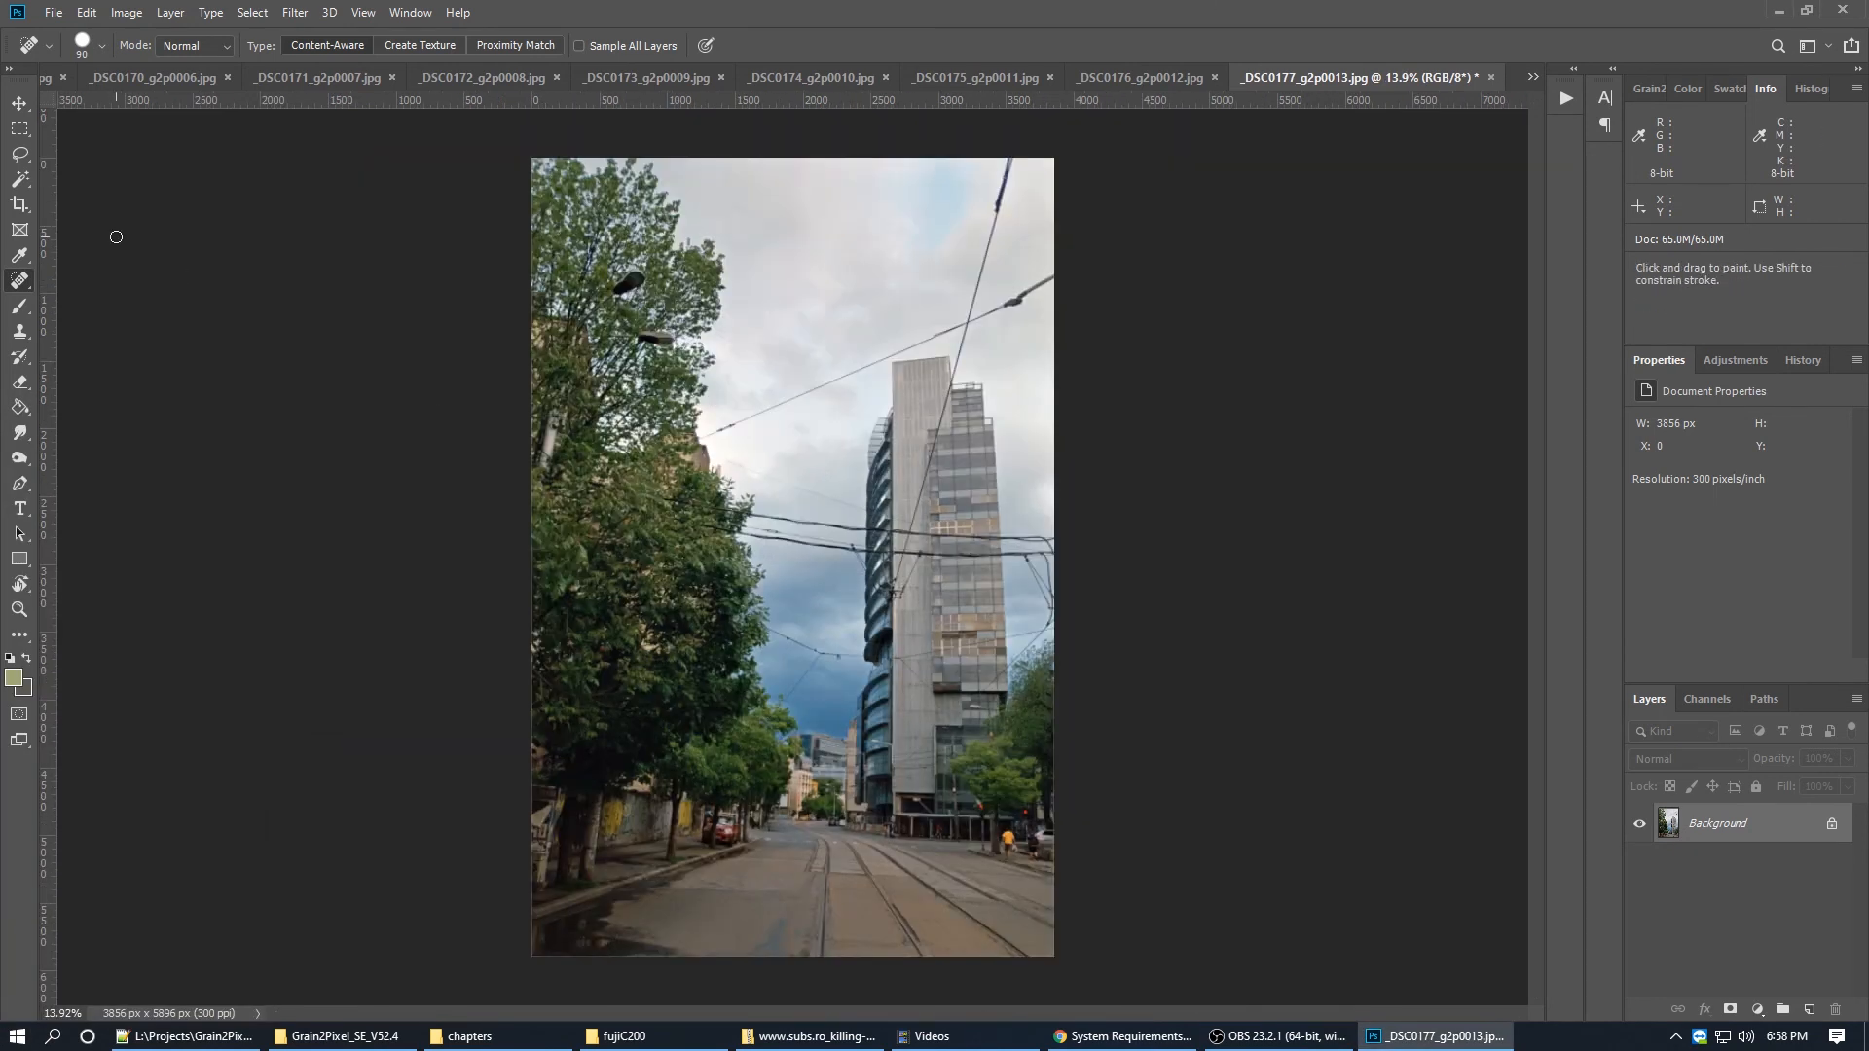
left_click(20, 102)
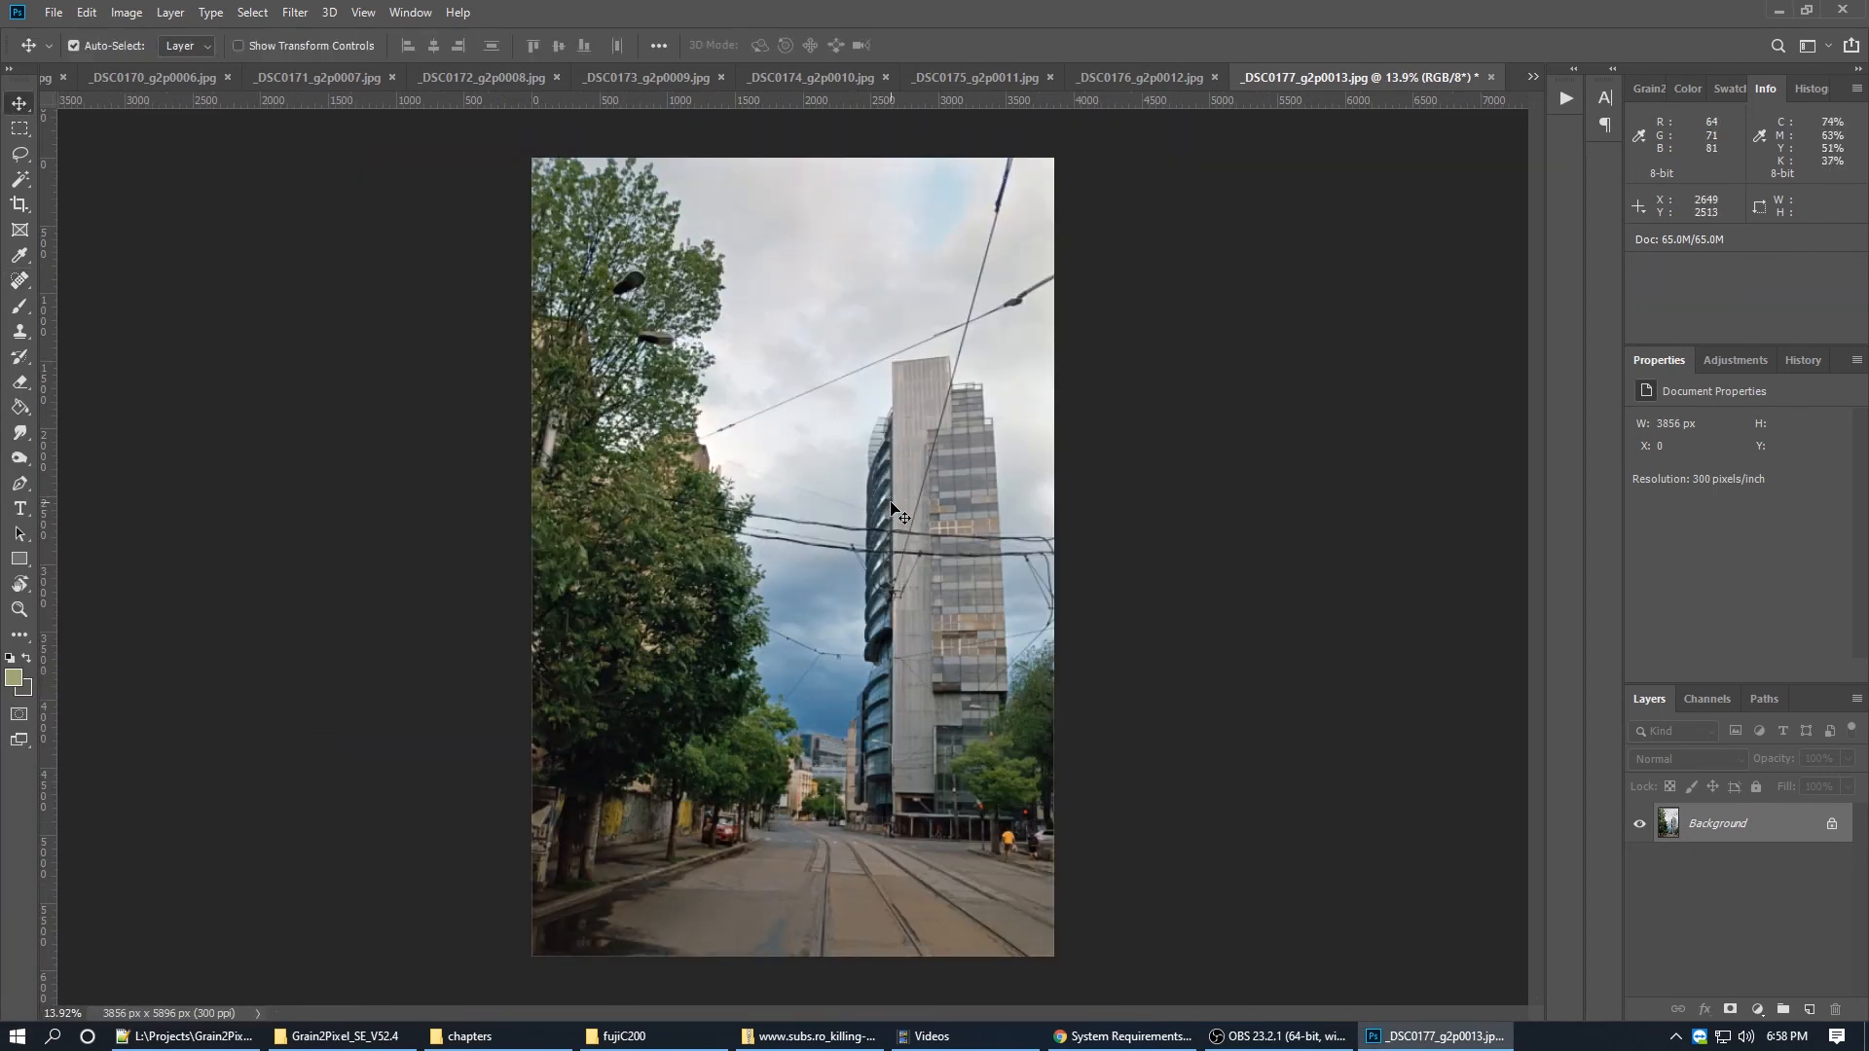